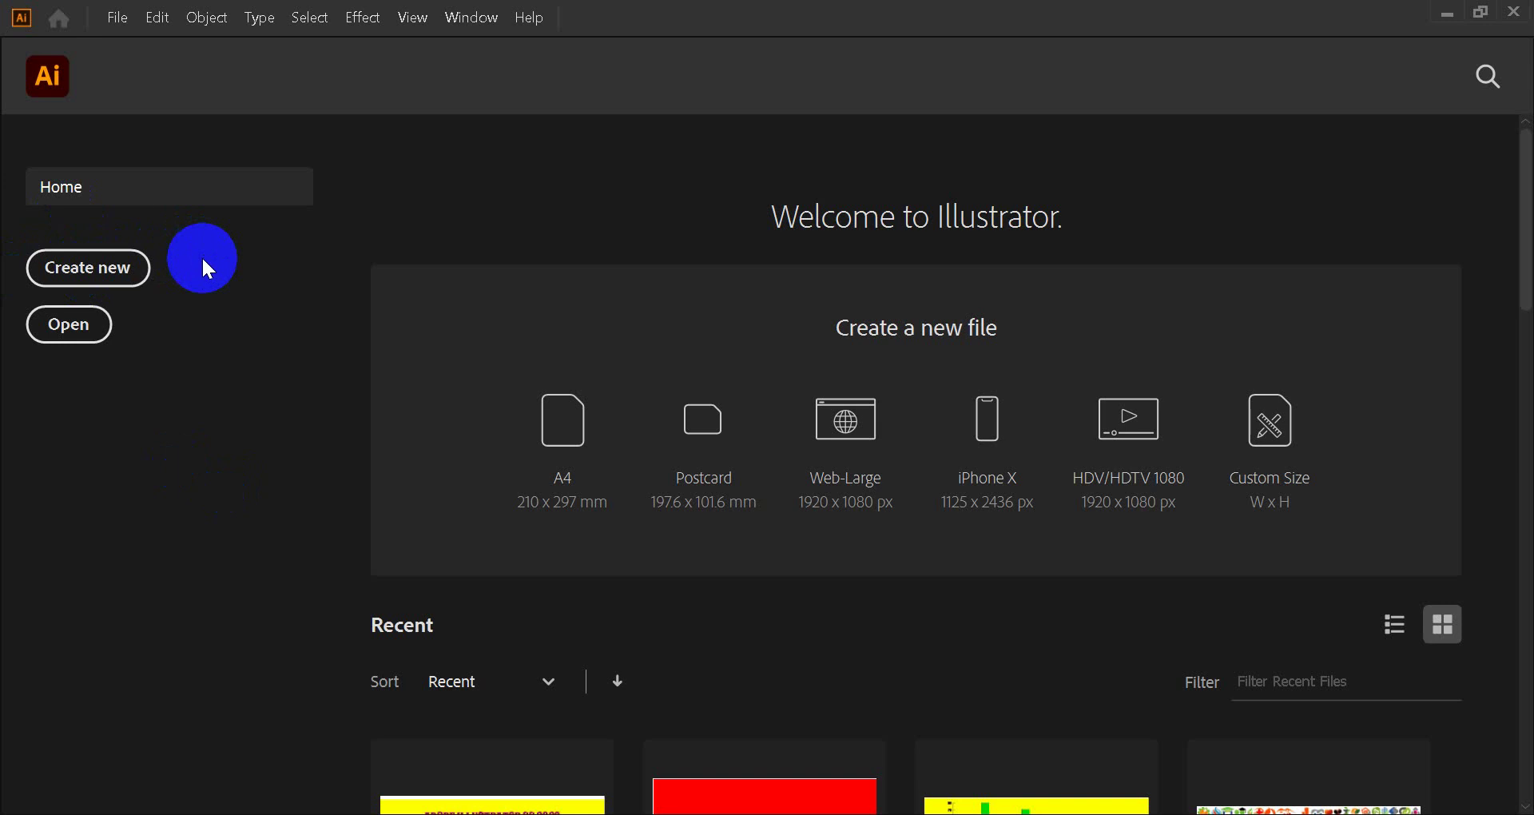
# Bring up Illustrator's New Document dialog from the File menu's New command.
pyautogui.scroll(-3, 1398, 207)
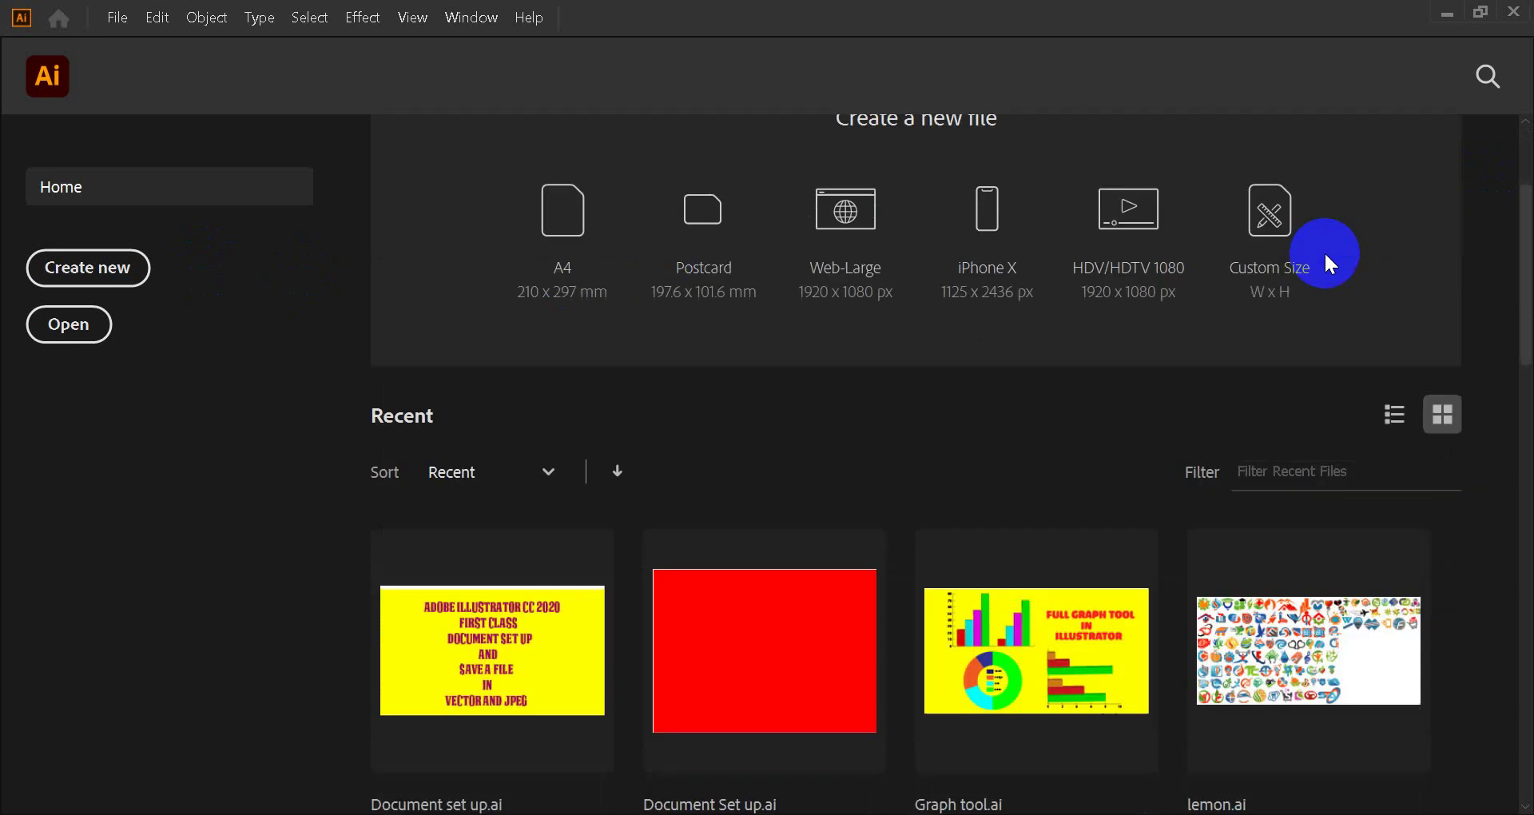
pyautogui.scroll(-10, 1342, 263)
pyautogui.scroll(-8, 1339, 285)
pyautogui.scroll(-3, 1320, 284)
pyautogui.scroll(15, 1054, 323)
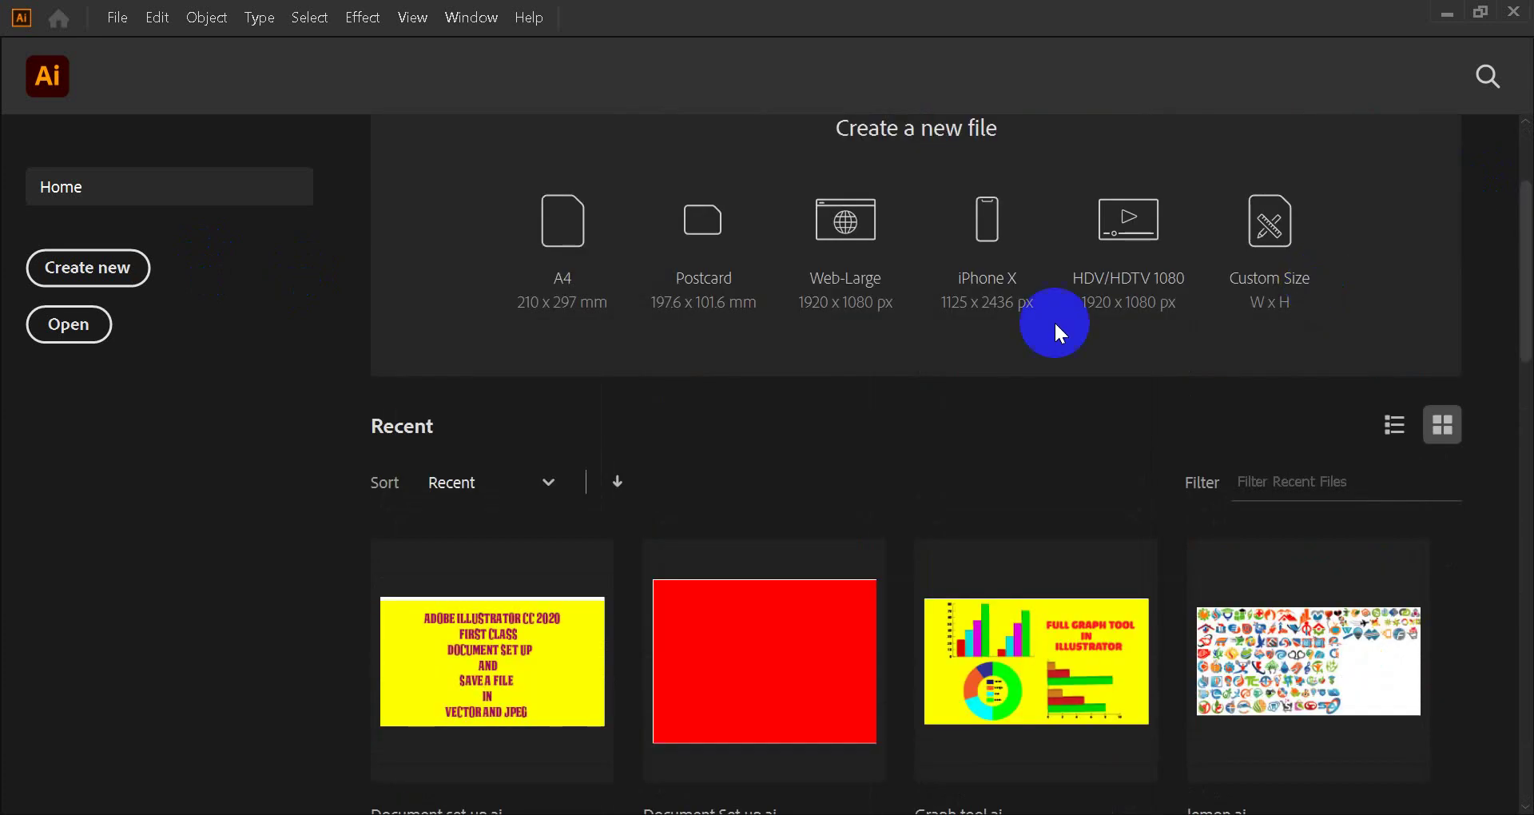
pyautogui.scroll(3, 951, 410)
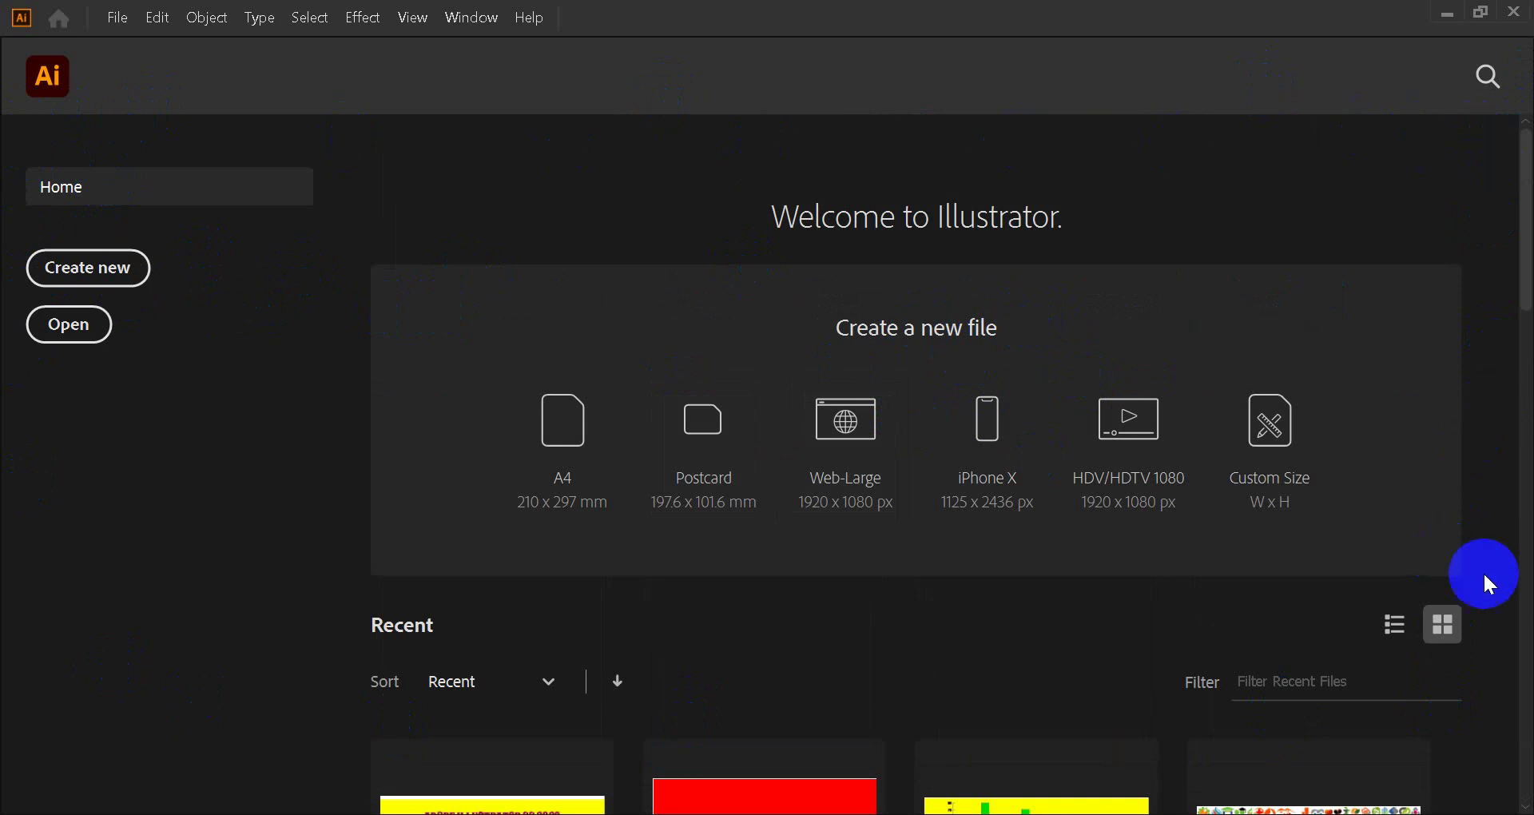
pyautogui.click(52, 276)
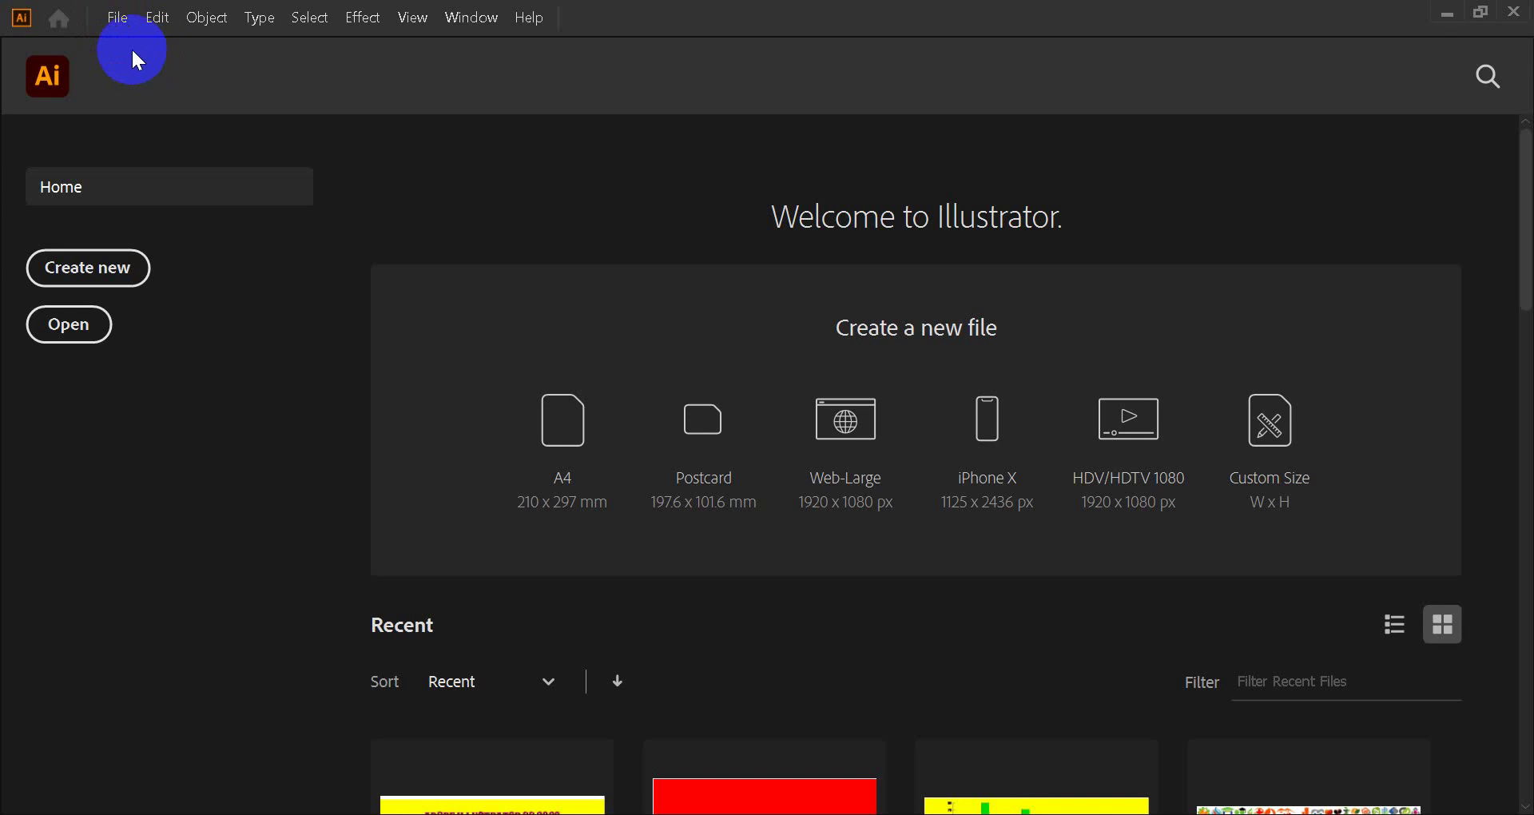
pyautogui.click(117, 18)
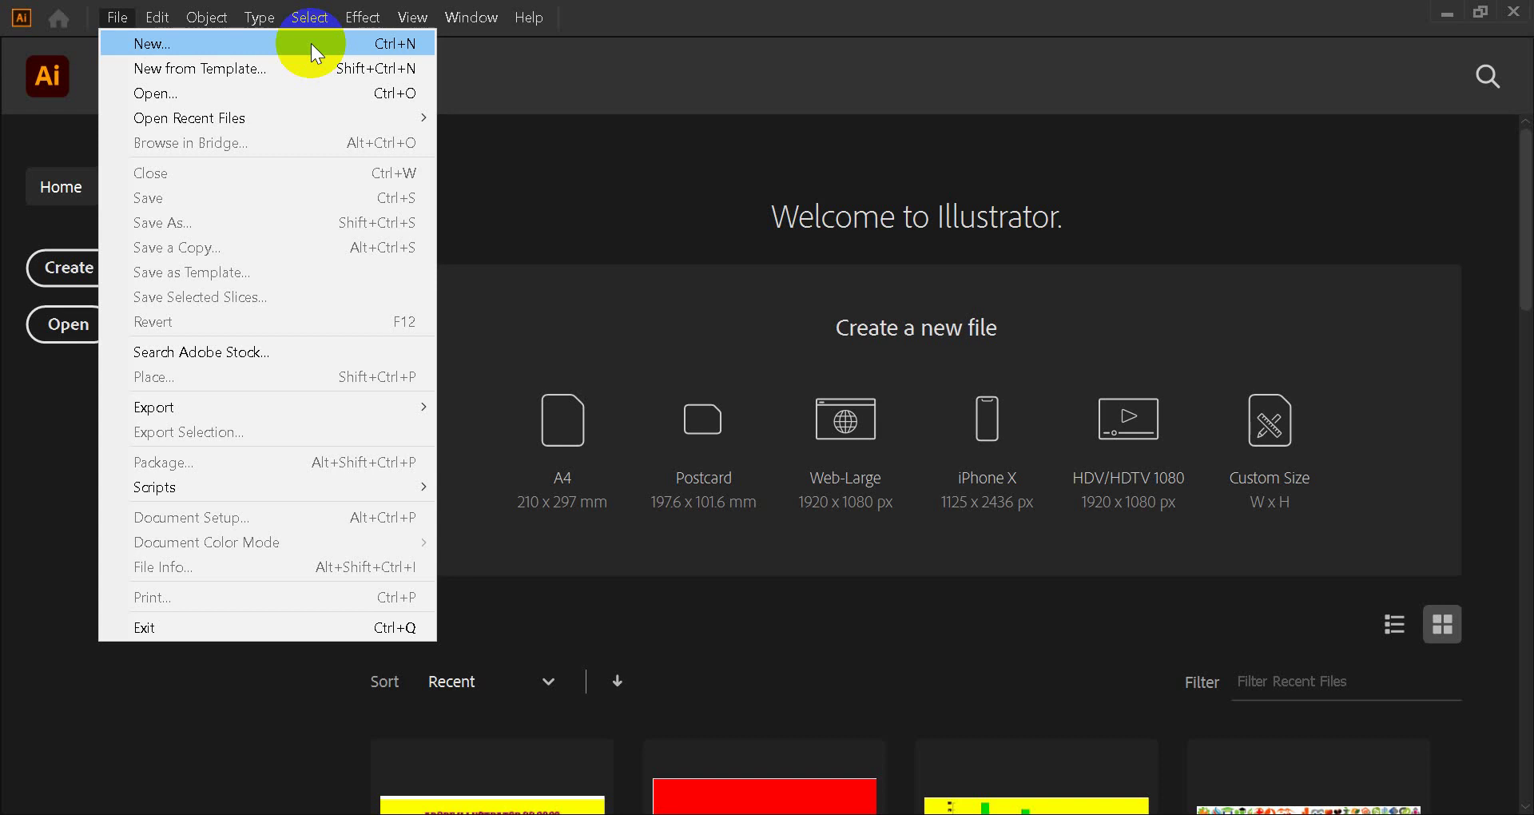
pyautogui.click(289, 45)
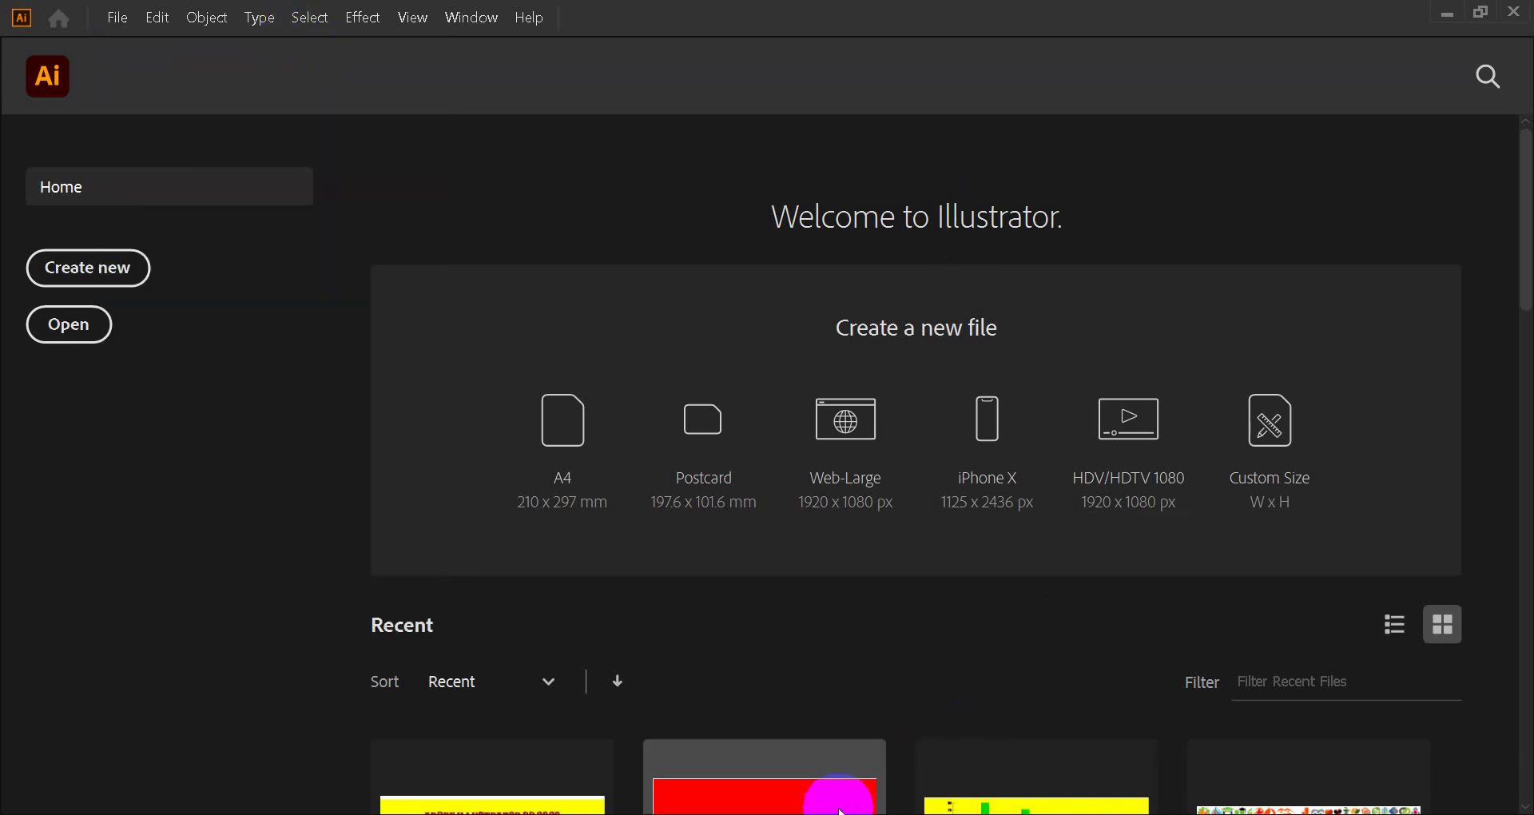
# Admit the waiting participant in Google Meet, then return to the New Document dialog.
pyautogui.click(711, 735)
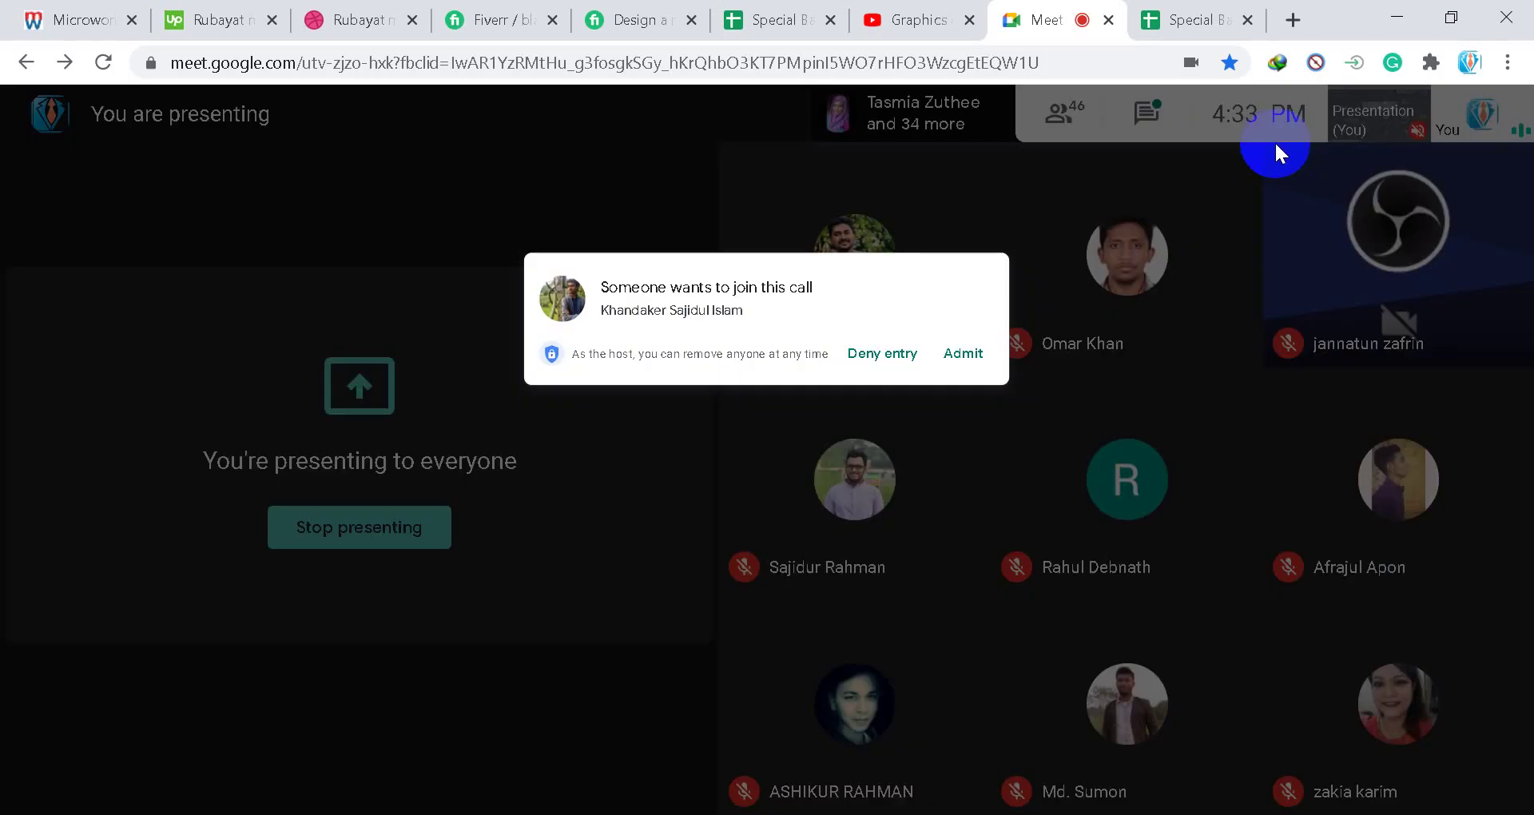
pyautogui.click(1012, 229)
pyautogui.click(1396, 17)
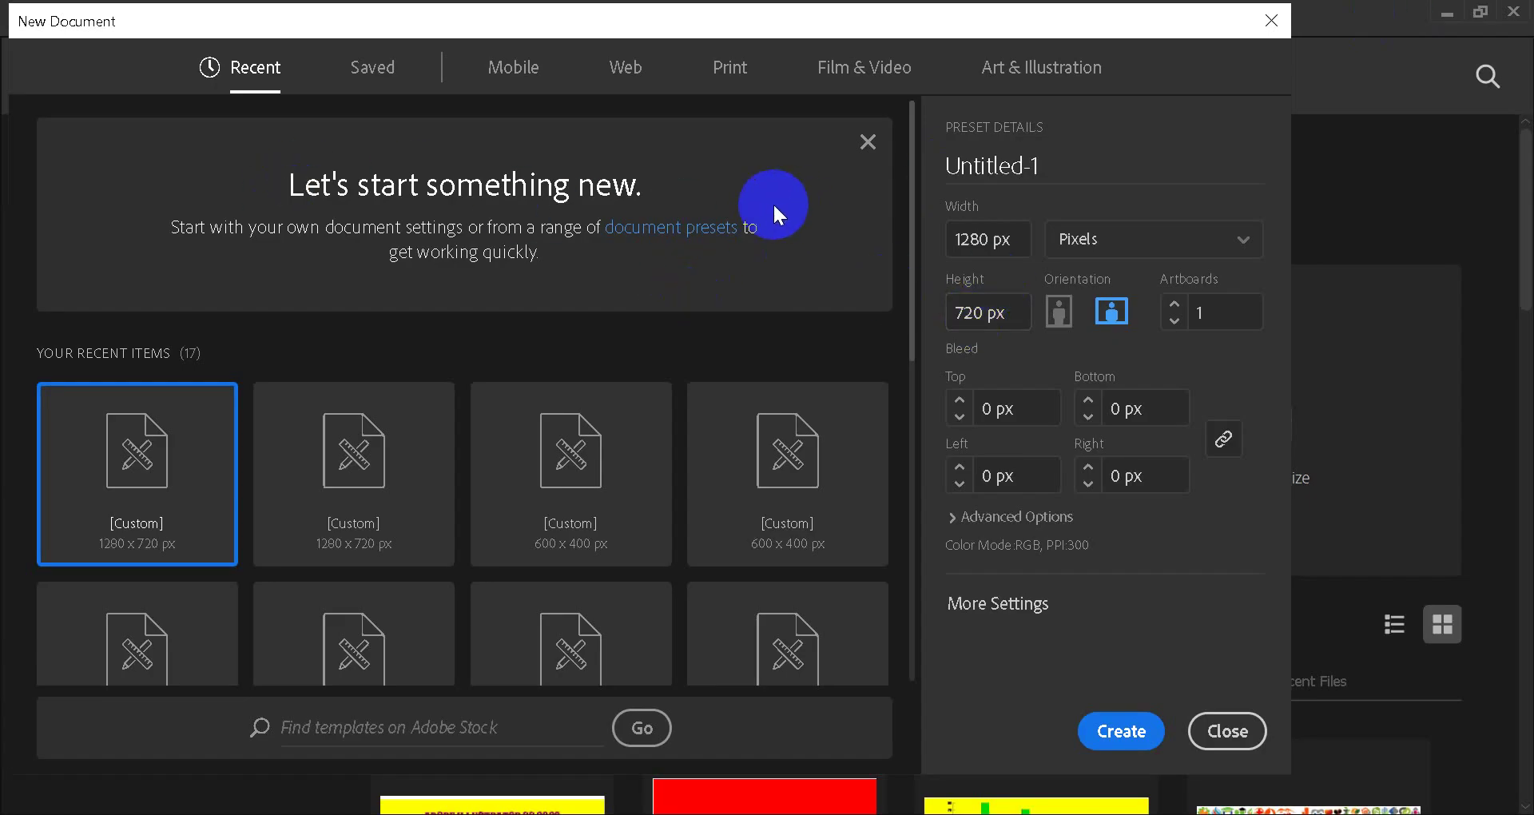
# Browse the Saved, Mobile, Web, Print and Art & Illustration presets, trying iPad Pro and Pixel XL.
pyautogui.click(377, 75)
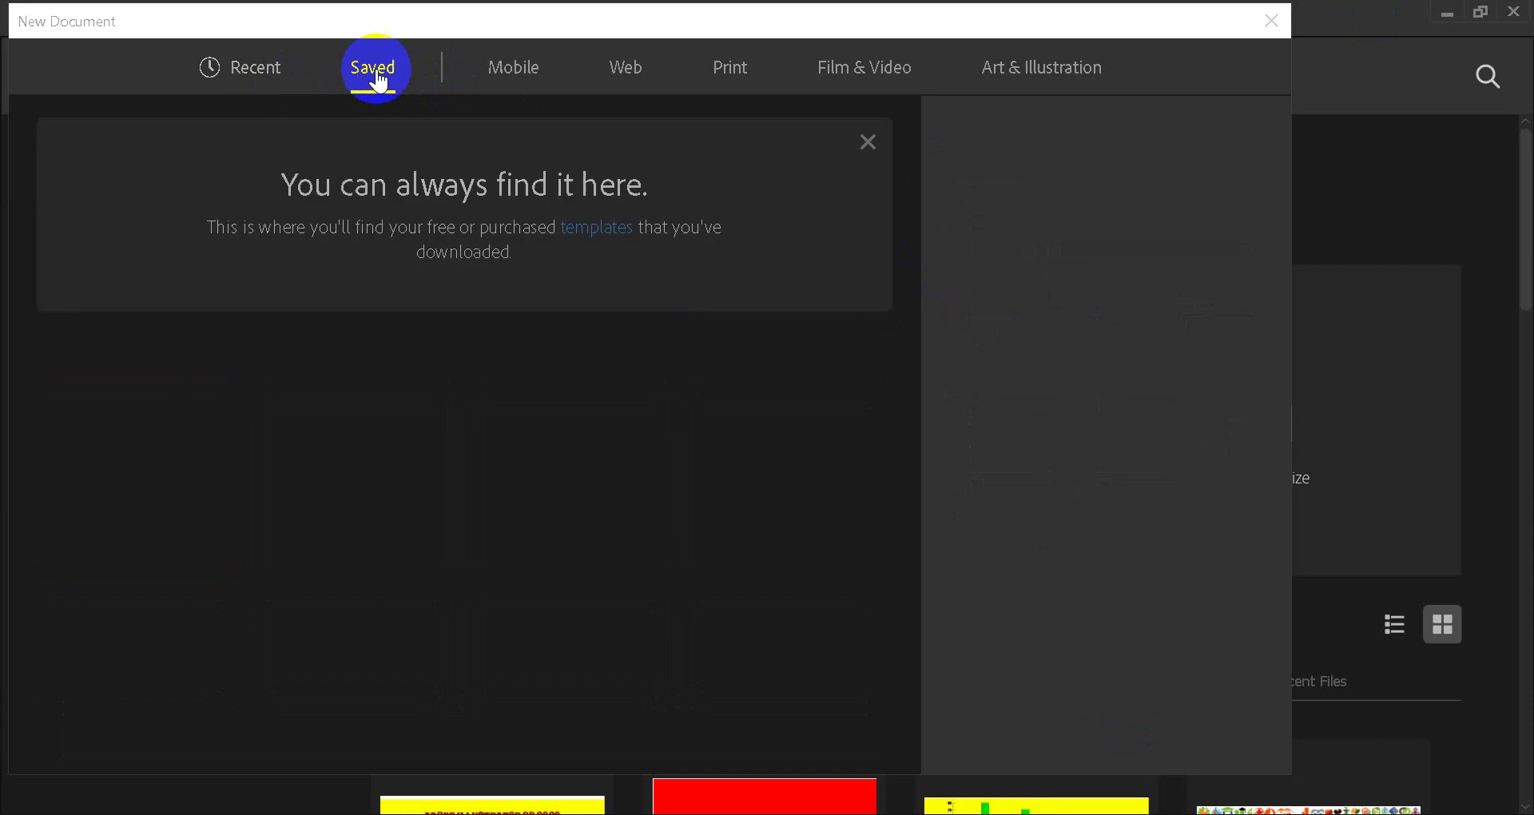
pyautogui.click(523, 73)
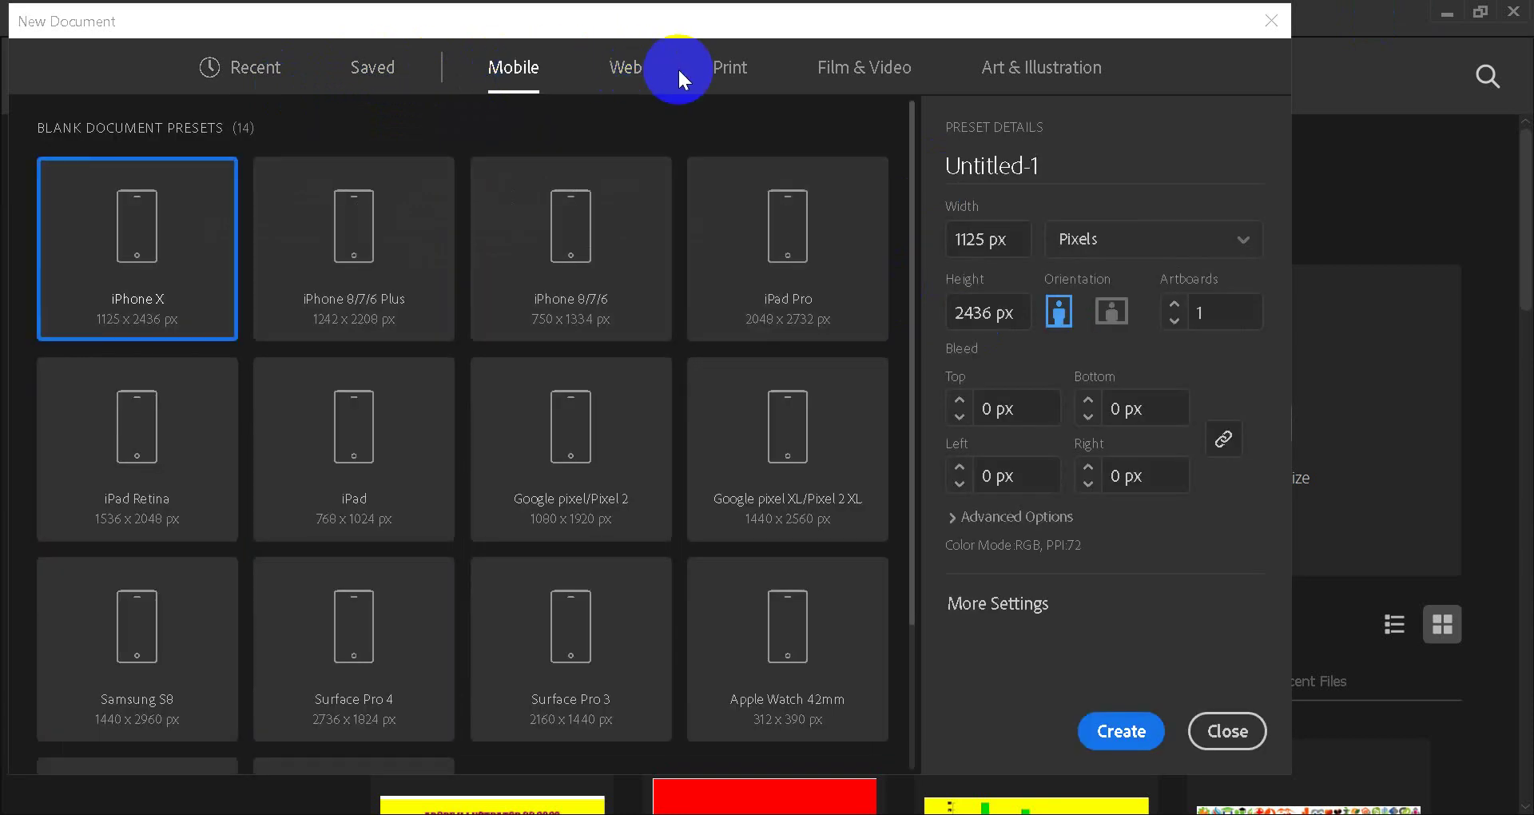
pyautogui.click(628, 68)
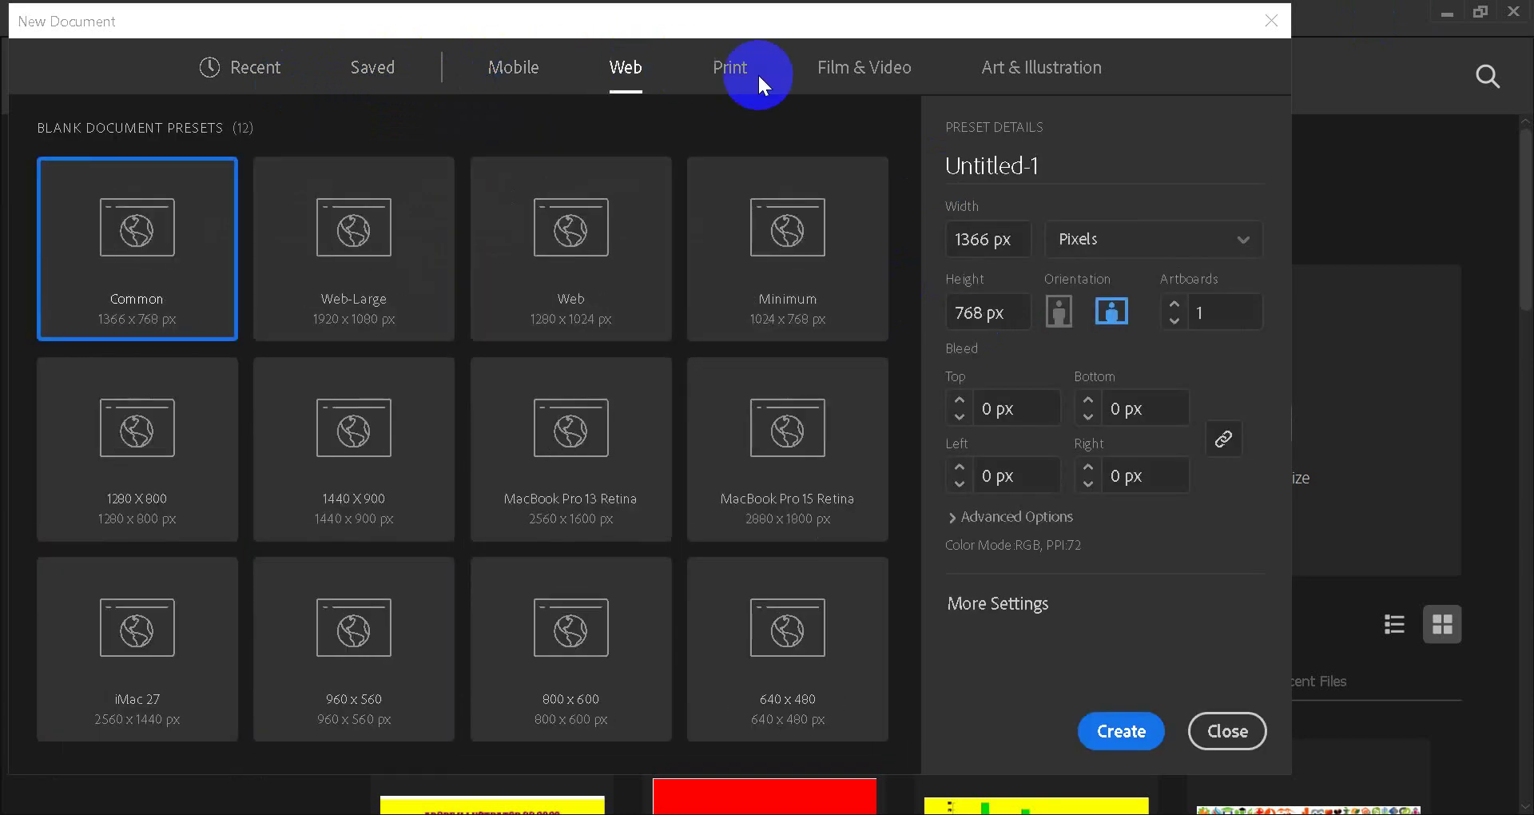
pyautogui.click(759, 76)
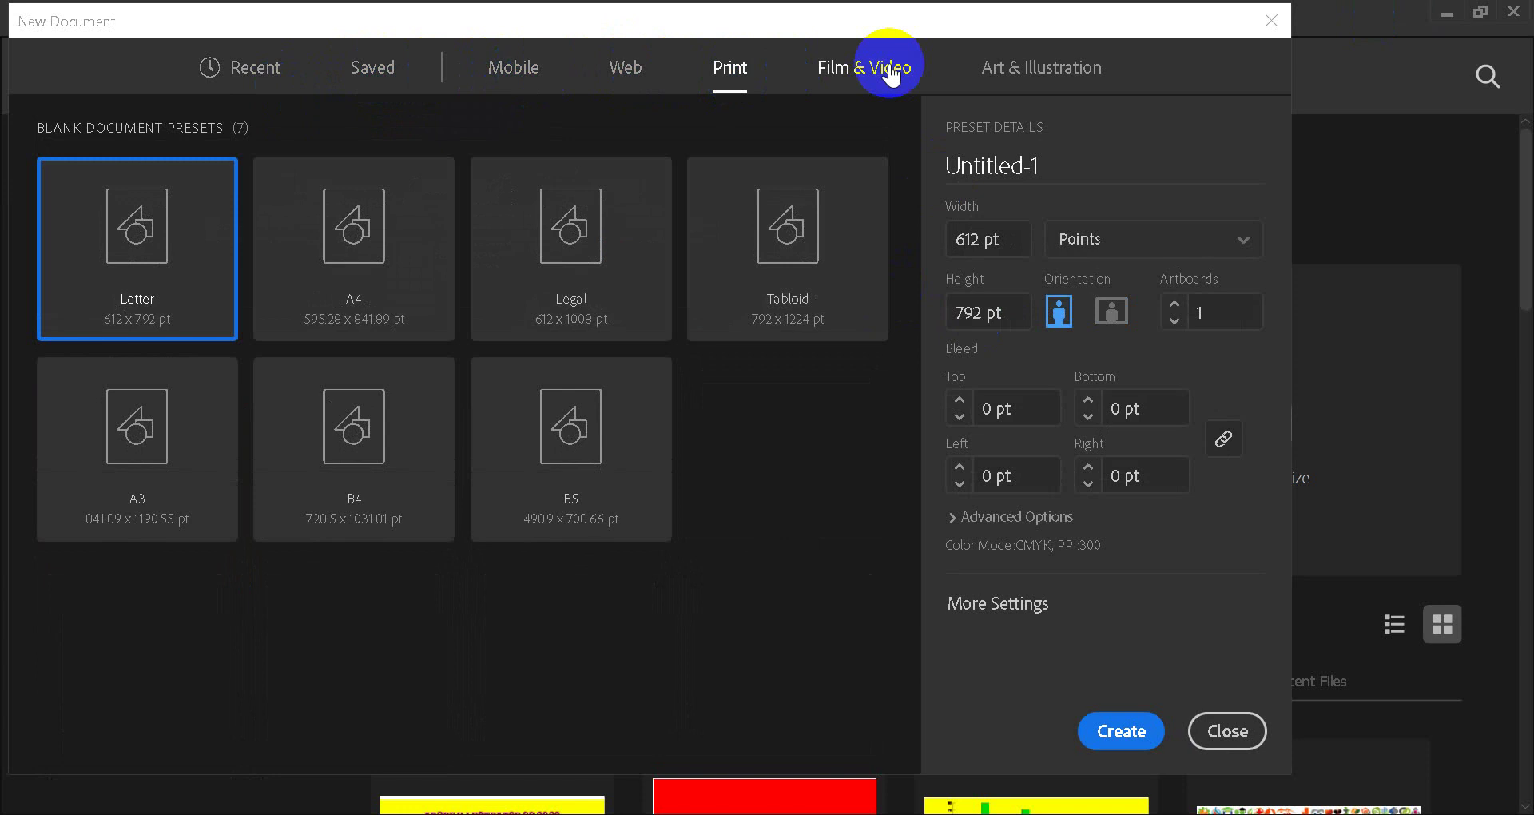
pyautogui.click(1017, 74)
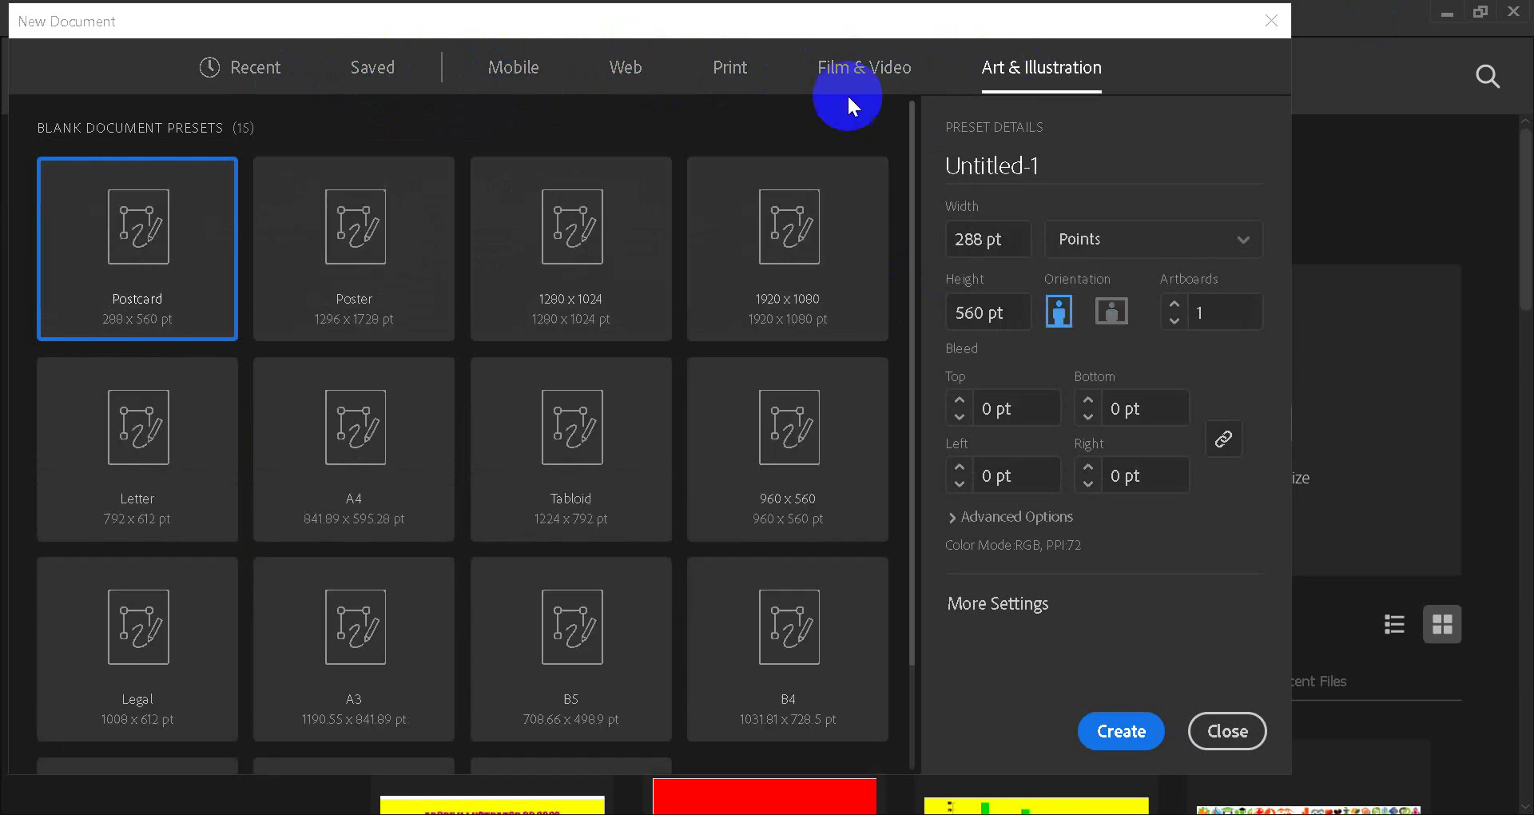
pyautogui.click(508, 79)
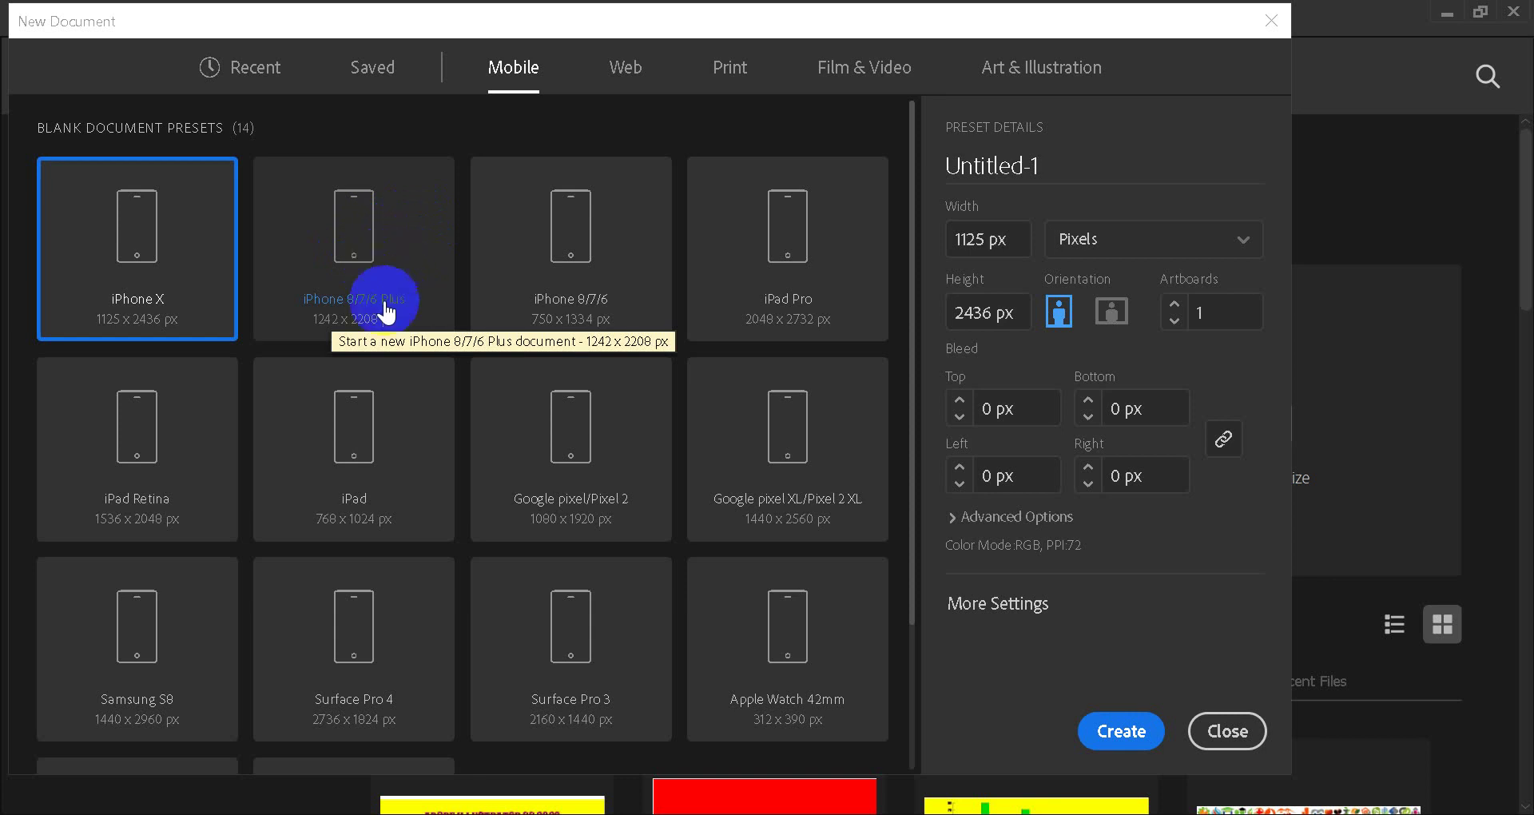
pyautogui.click(790, 295)
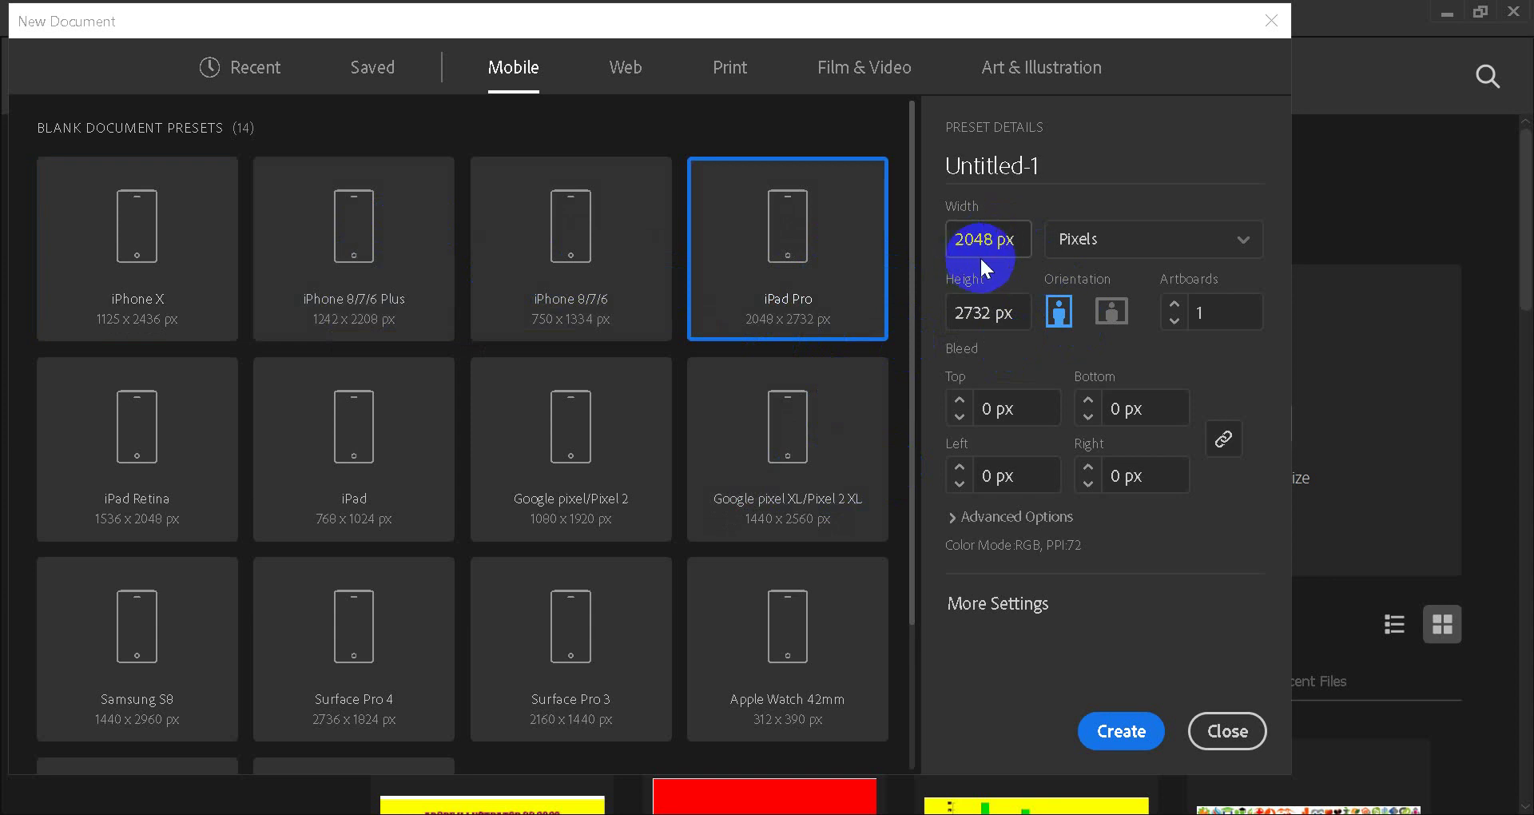
pyautogui.click(736, 494)
pyautogui.scroll(-3, 477, 499)
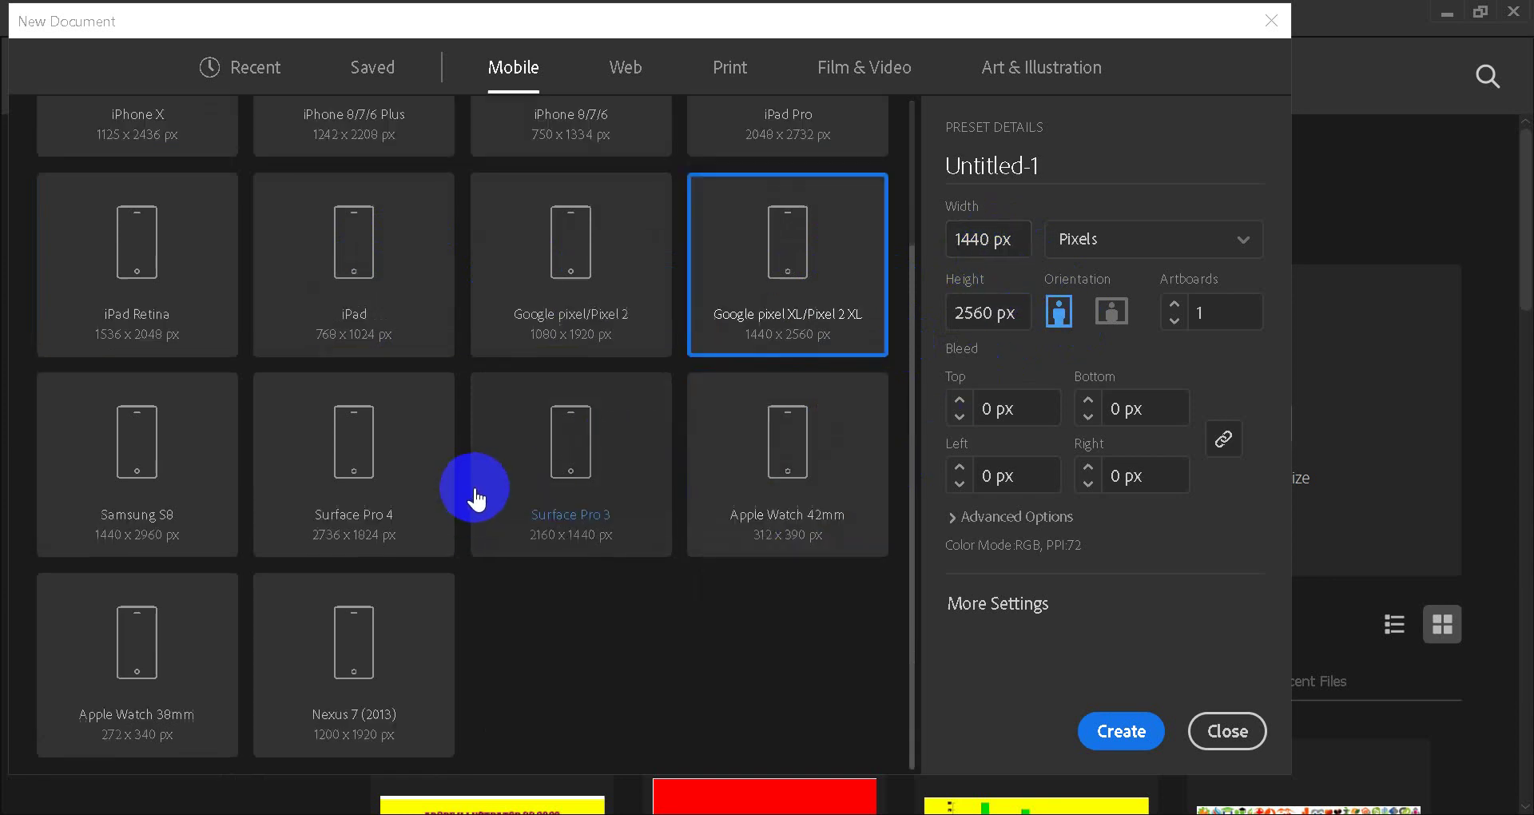
pyautogui.scroll(3, 524, 382)
# Pick the Web tab's 1280 × 1024 px preset, with a brief check of the video call.
pyautogui.click(626, 70)
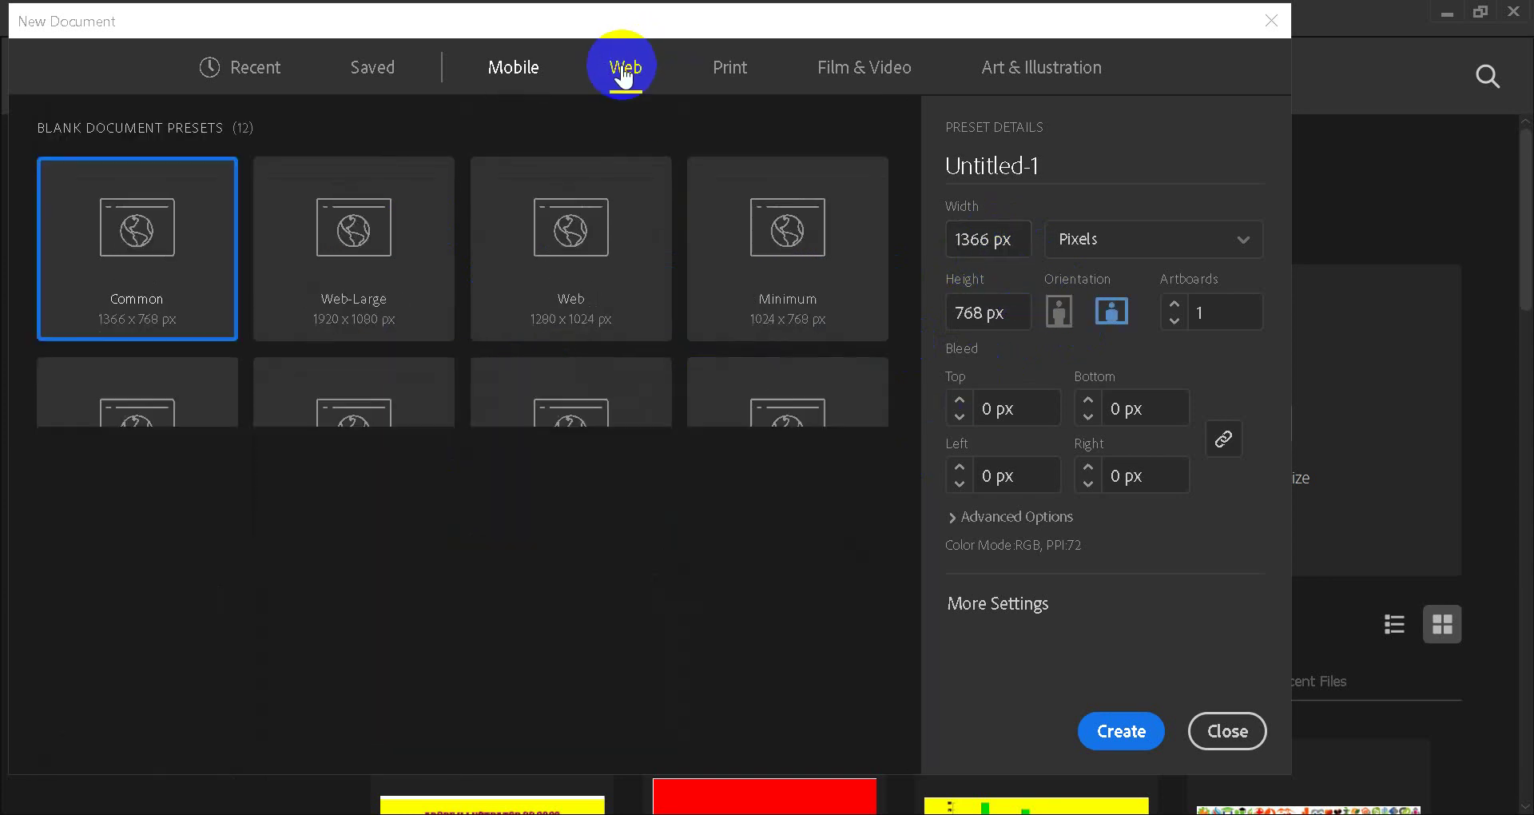
pyautogui.click(584, 292)
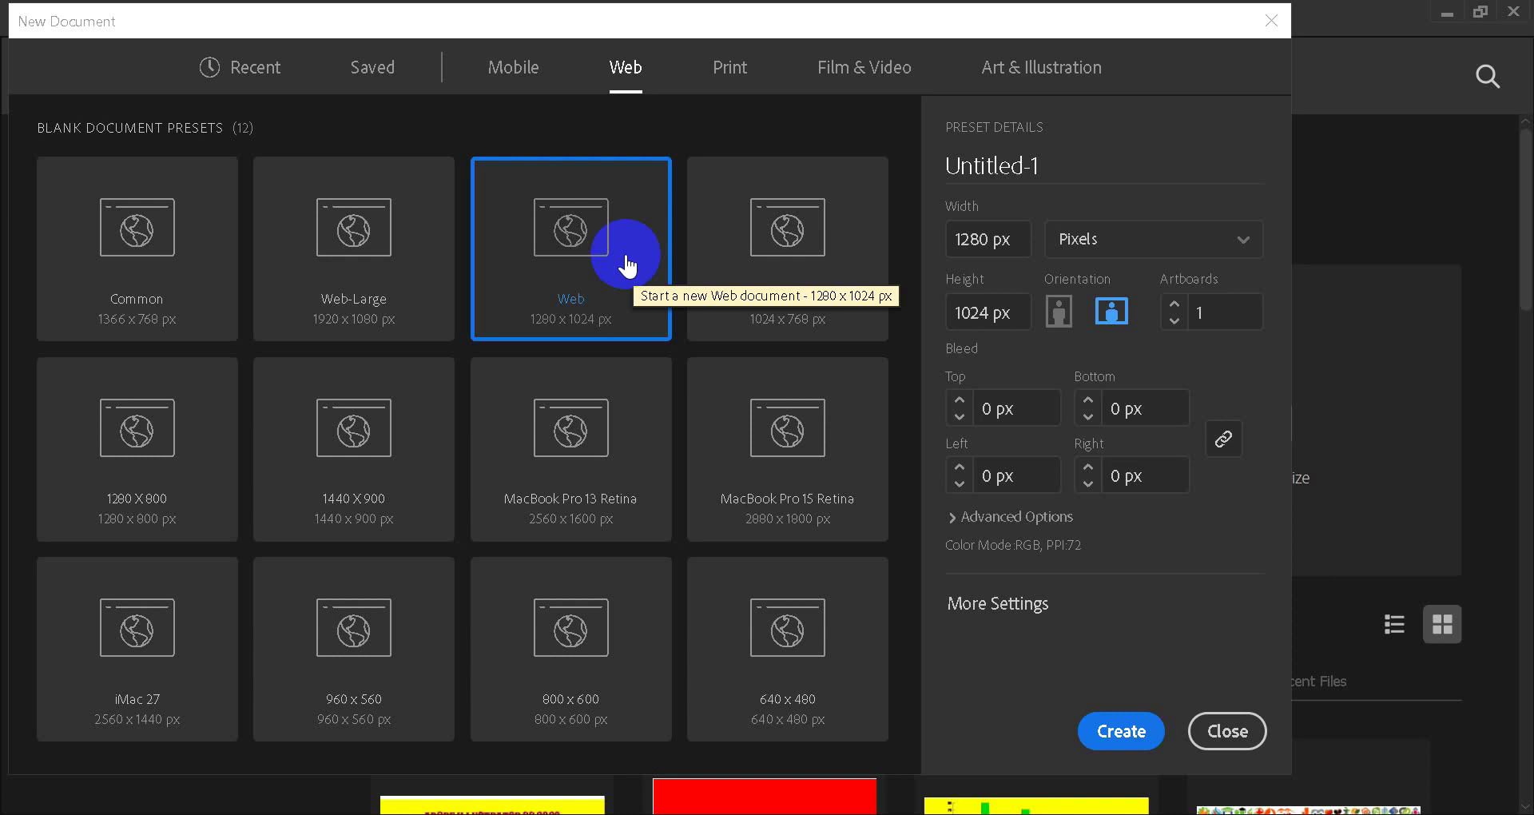
pyautogui.click(1065, 142)
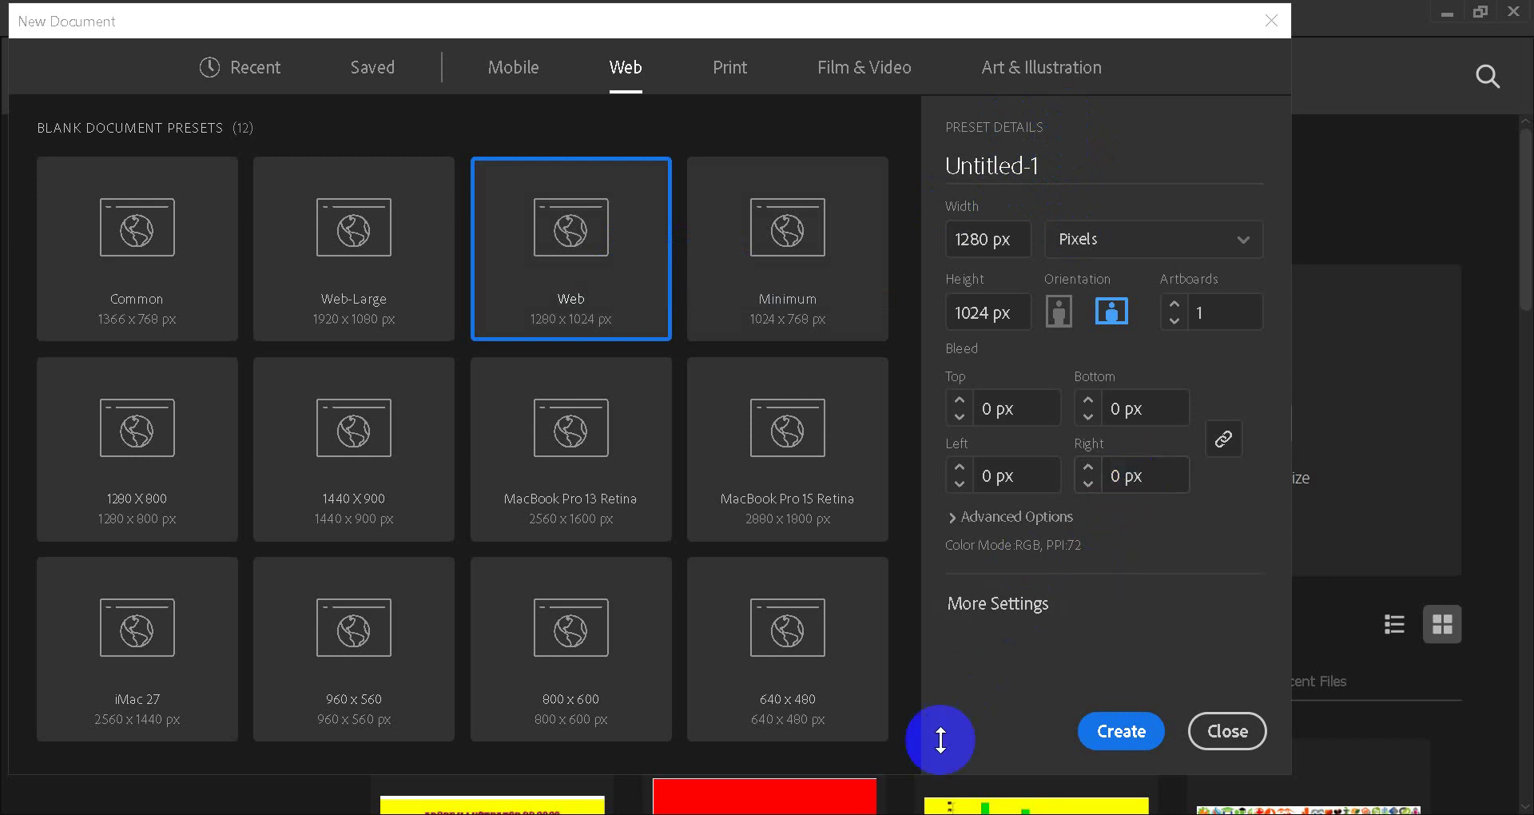
pyautogui.click(717, 750)
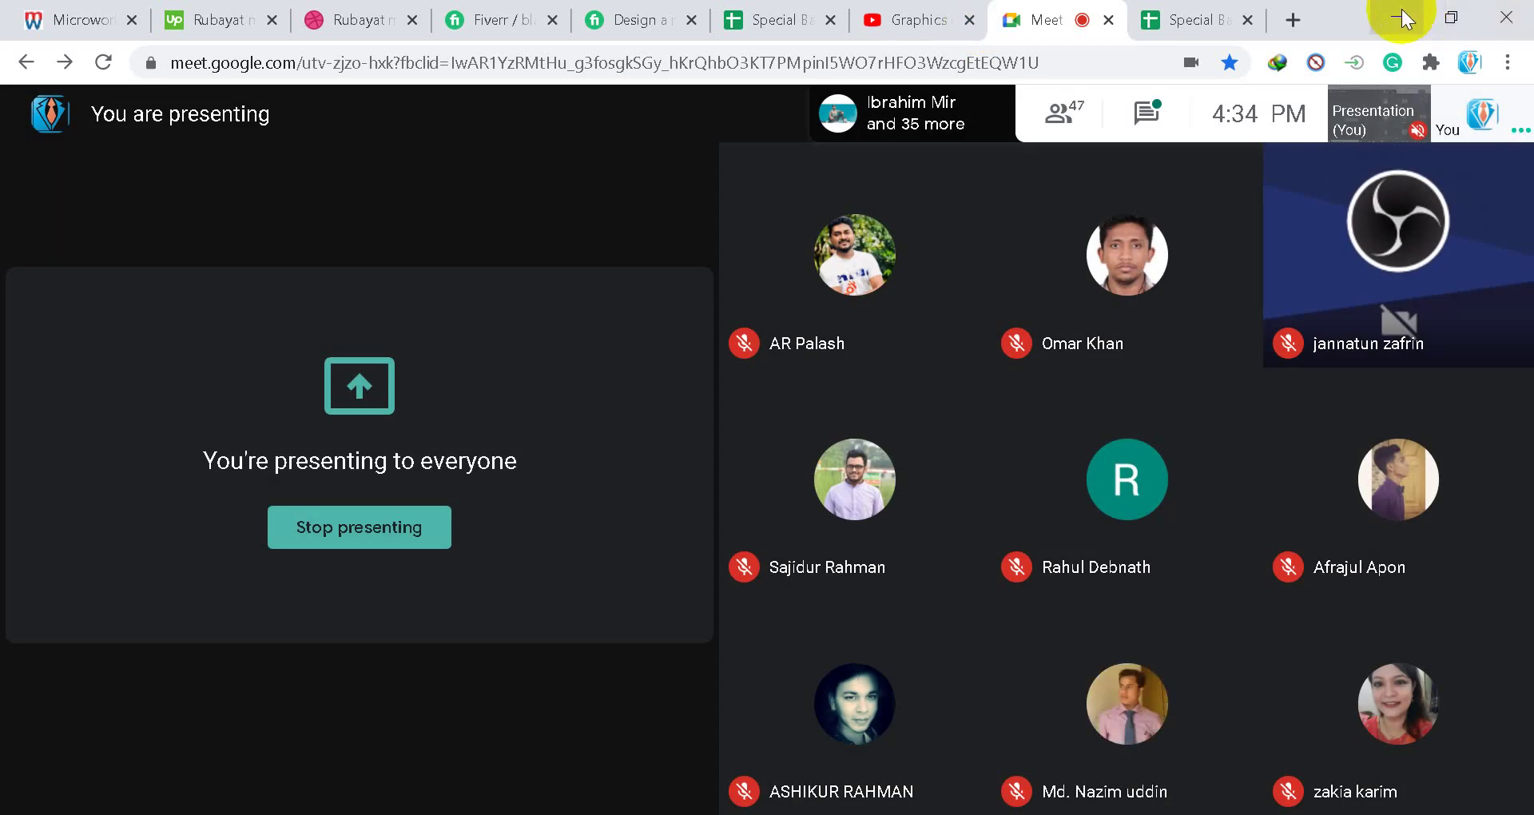
pyautogui.click(1430, 12)
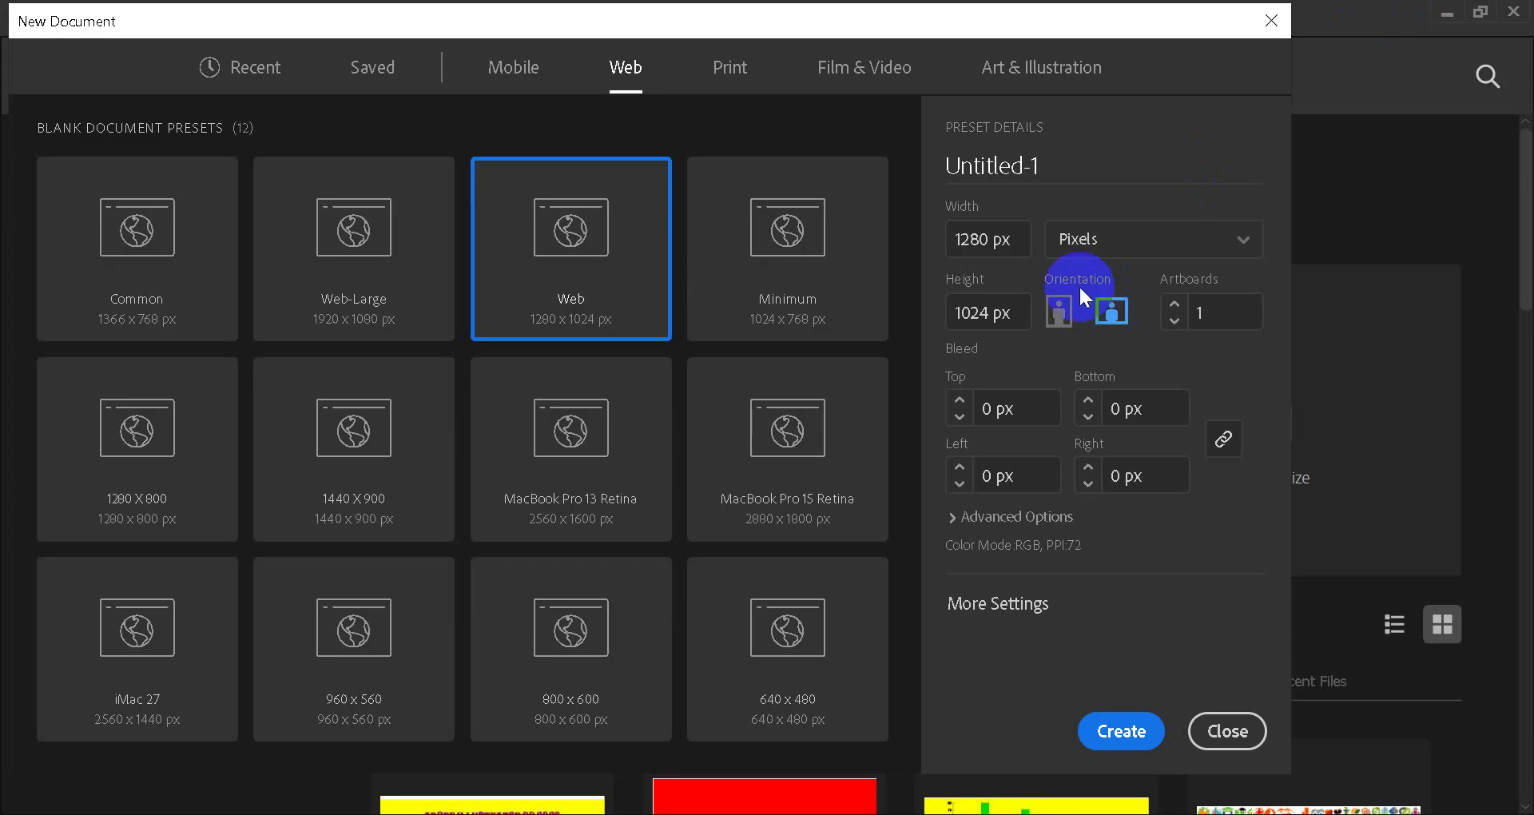
# Rename the document from Untitled-1 to 'Document Set Up', fixing a capitalisation typo.
pyautogui.click(1078, 159)
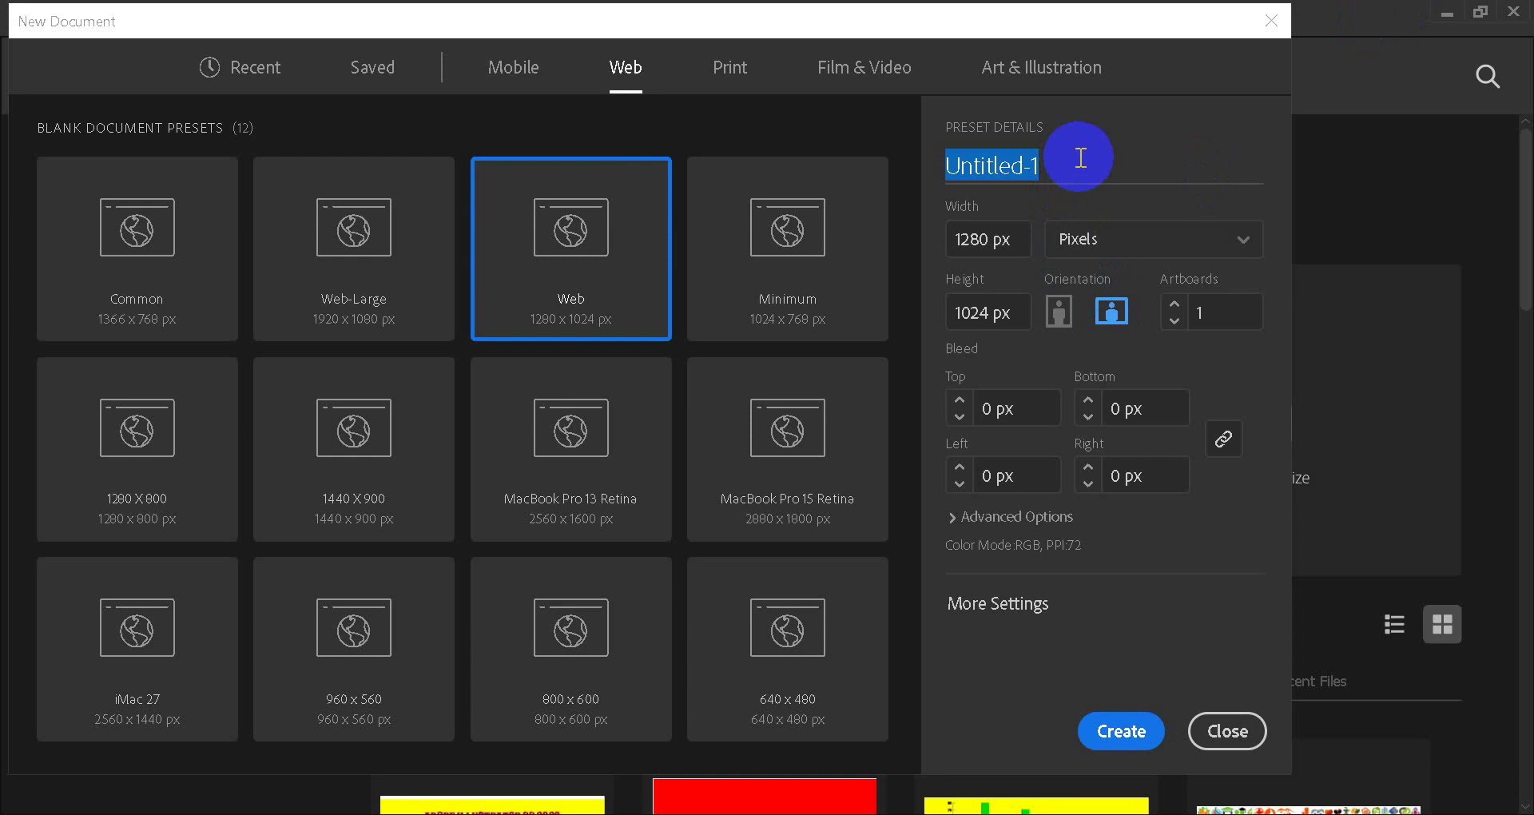
pyautogui.press('BackSpace')
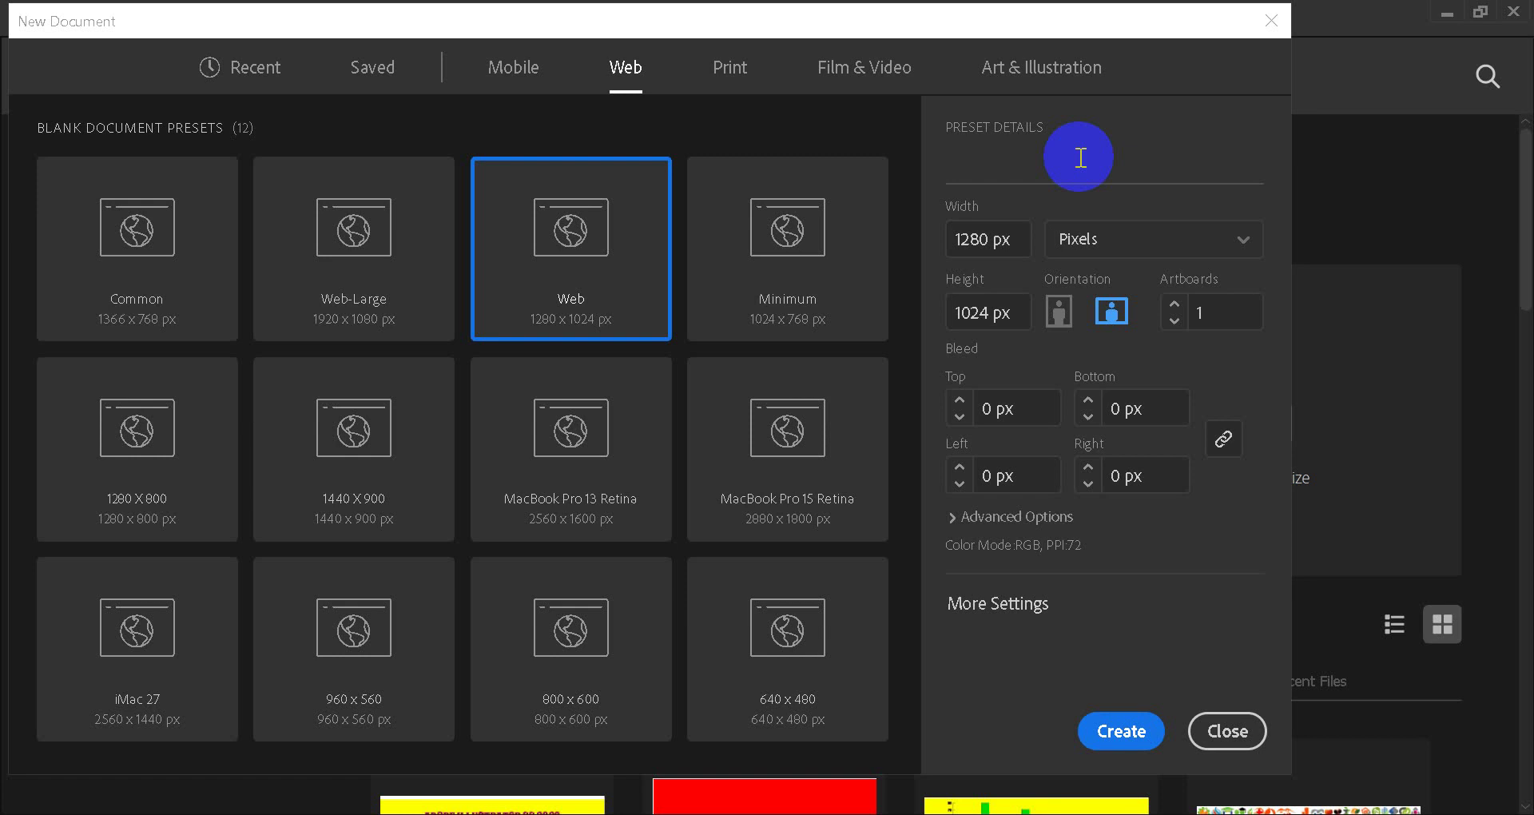
pyautogui.write('Docu')
pyautogui.write('ment ')
pyautogui.write('Set up')
pyautogui.press('BackSpace')
pyautogui.press('BackSpace')
pyautogui.write('Up')
pyautogui.click(1157, 186)
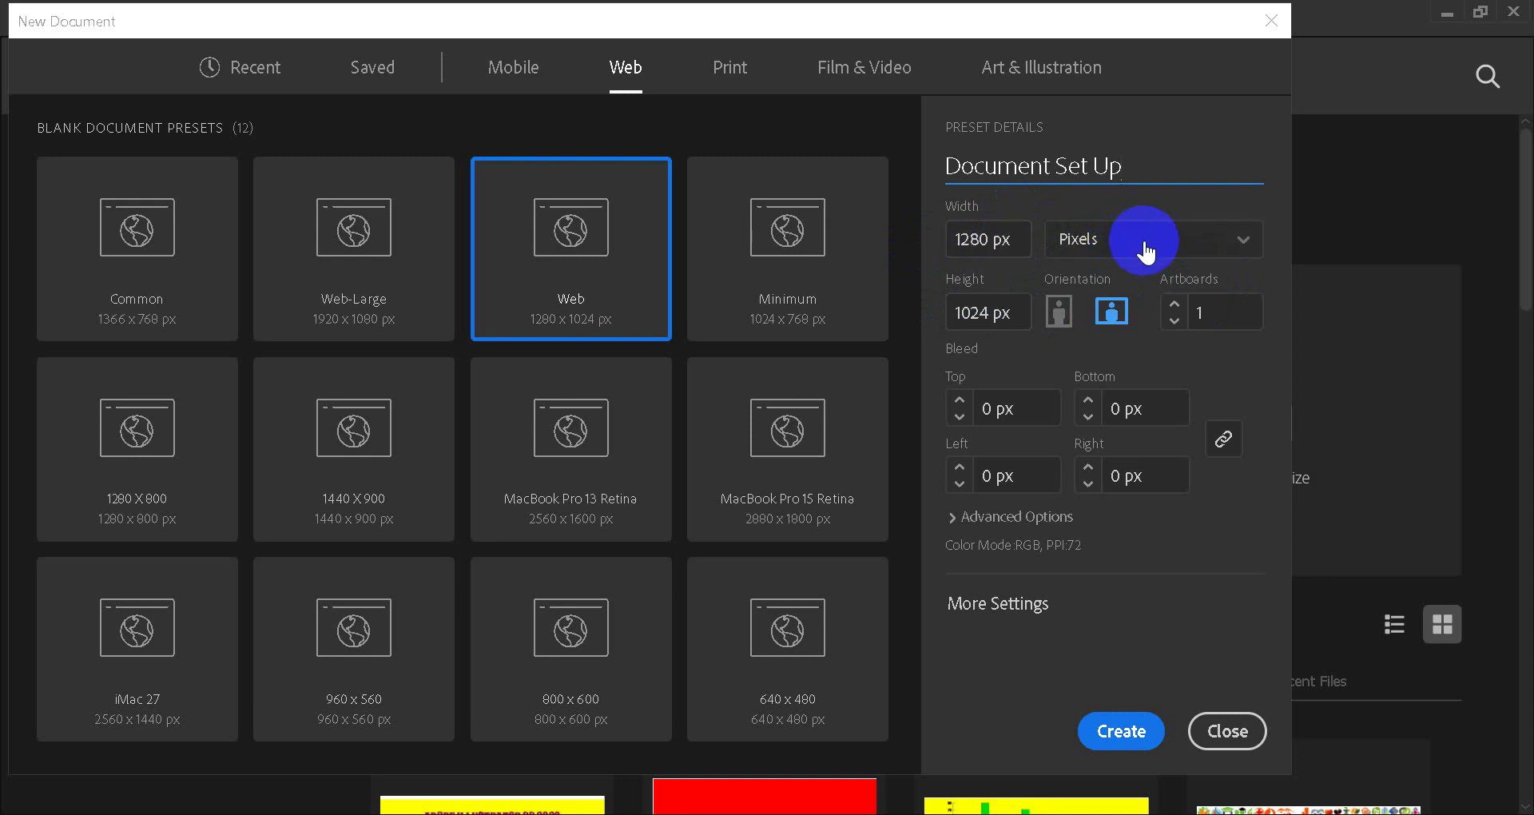
pyautogui.click(973, 240)
pyautogui.click(999, 240)
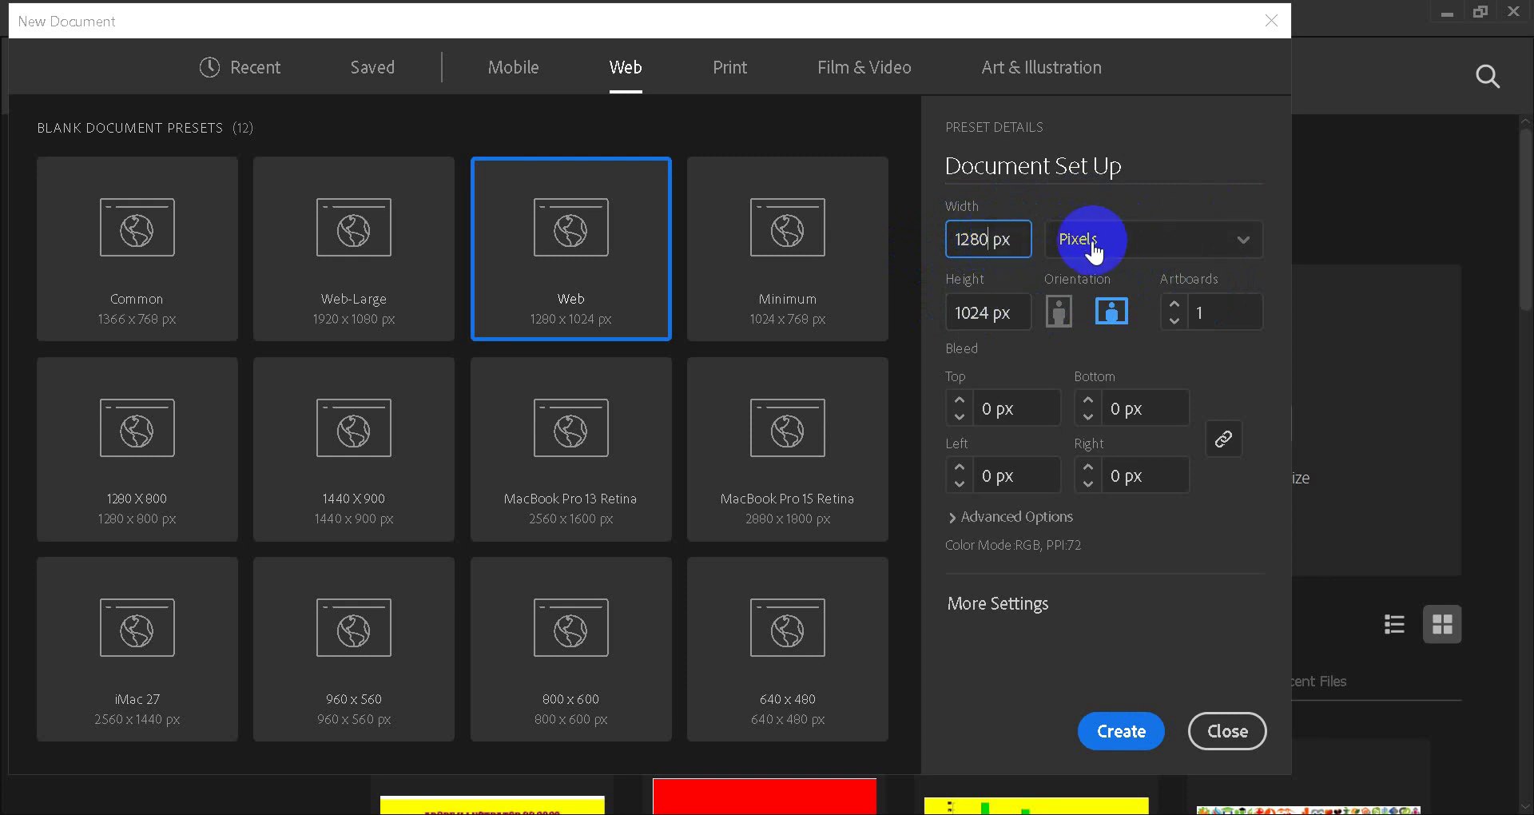
# Try Inches and Centimeters as document units, then return to Pixels.
pyautogui.click(1245, 240)
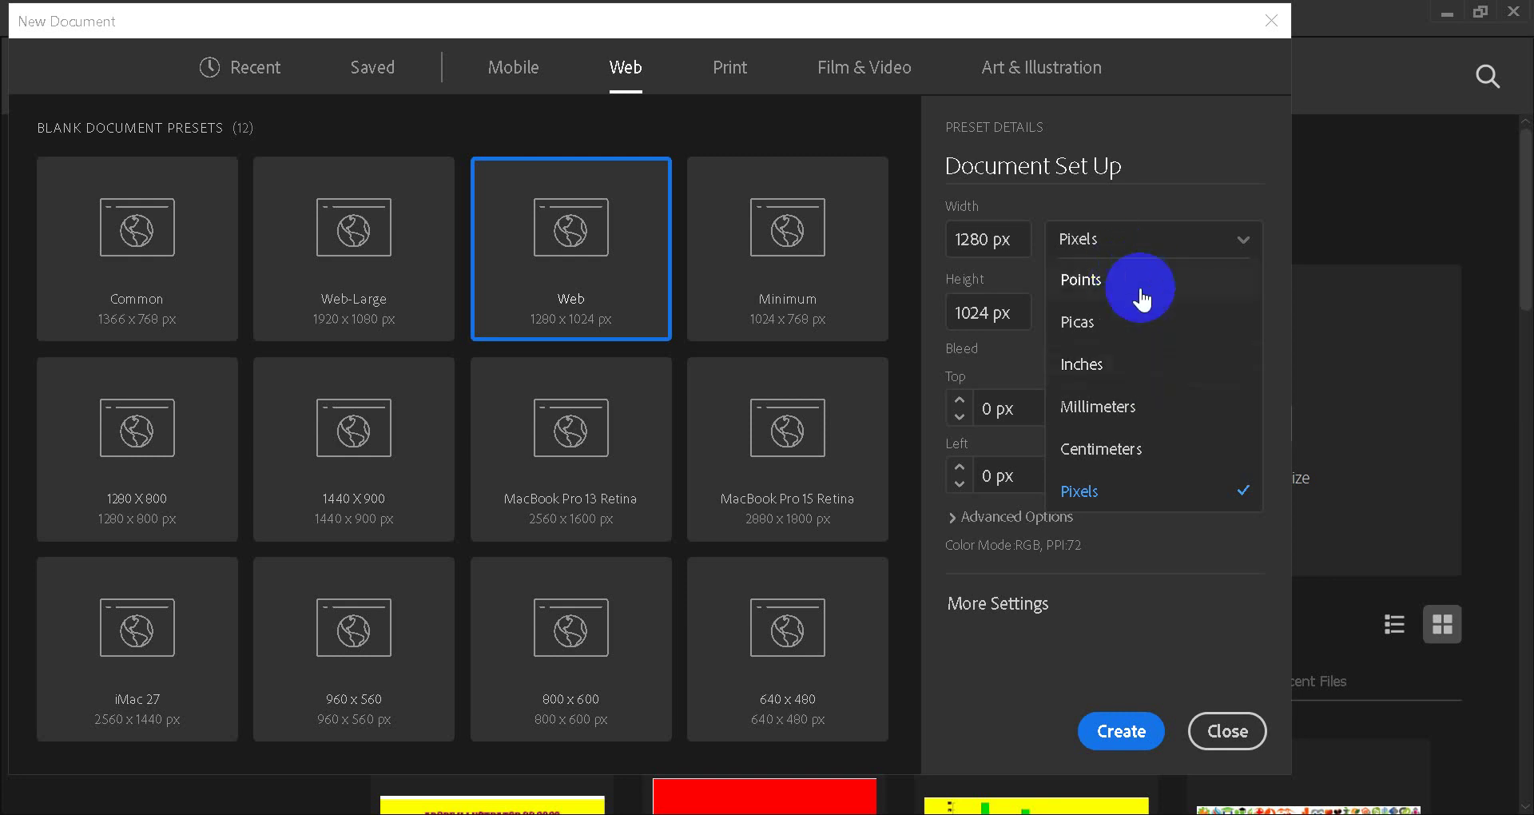
pyautogui.click(1134, 490)
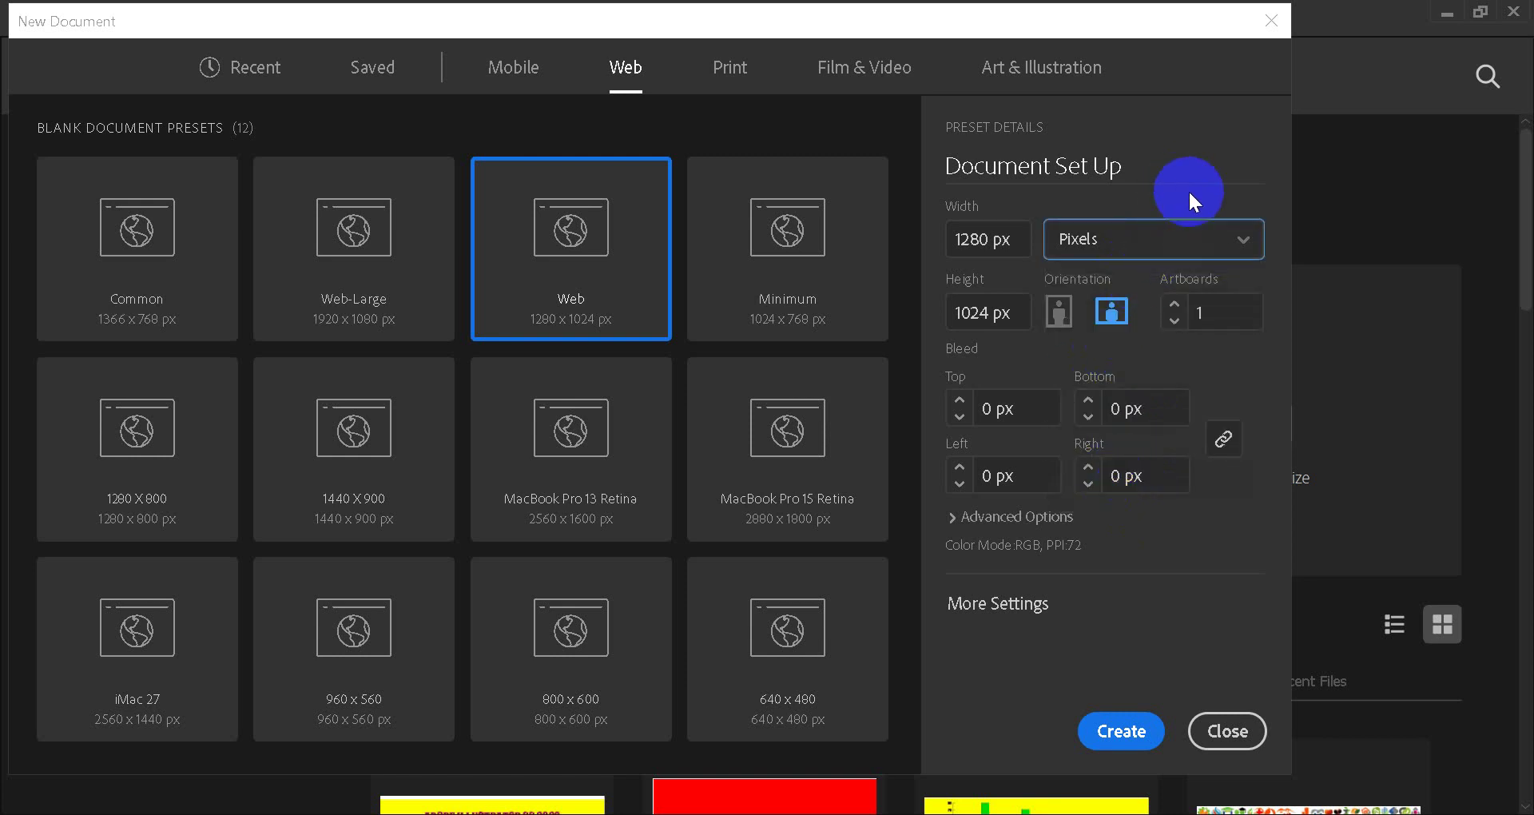
pyautogui.click(1182, 239)
pyautogui.click(1117, 365)
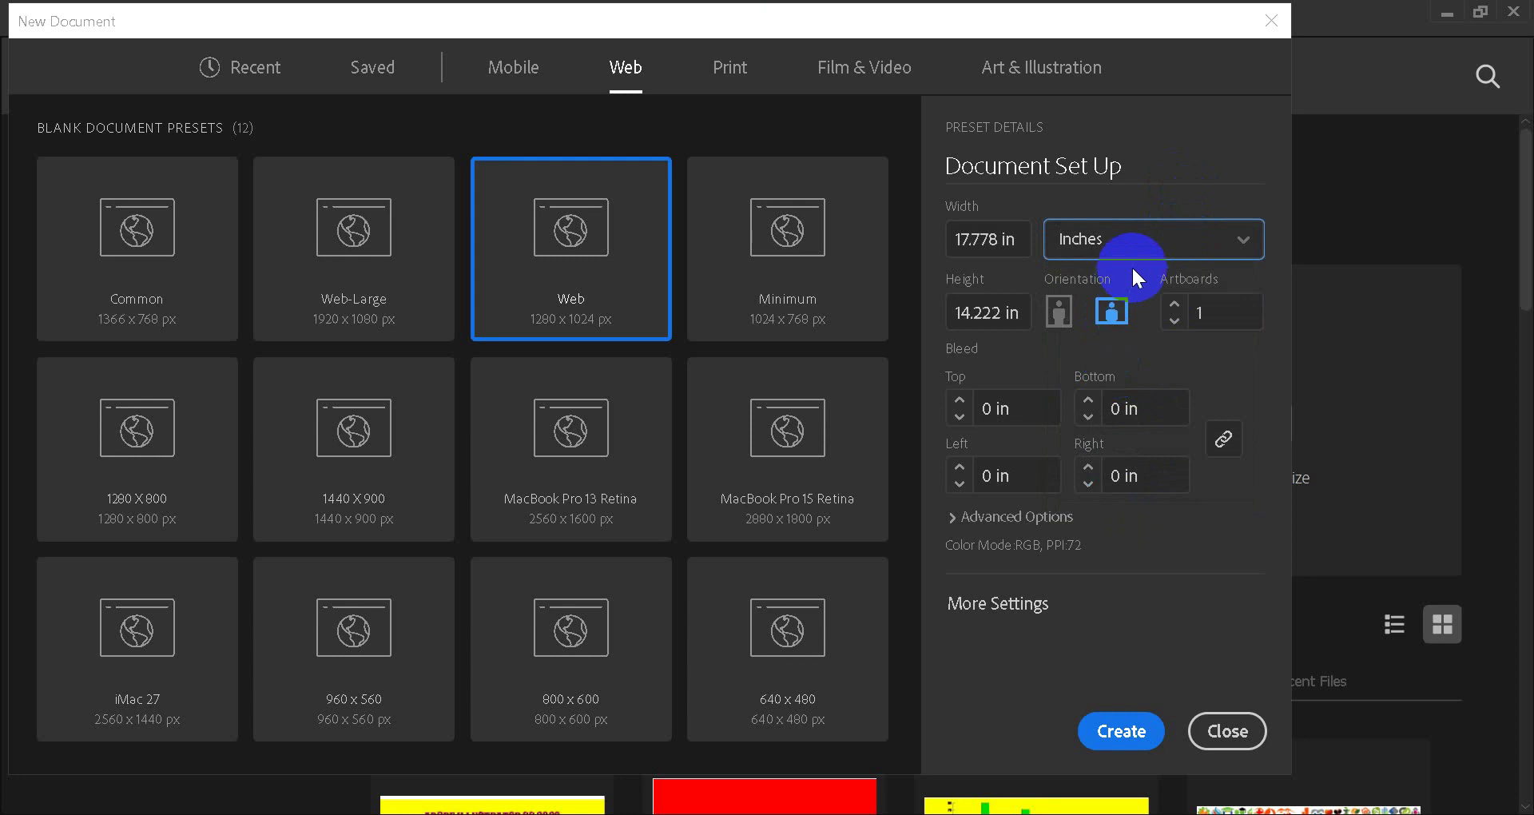
pyautogui.click(1138, 244)
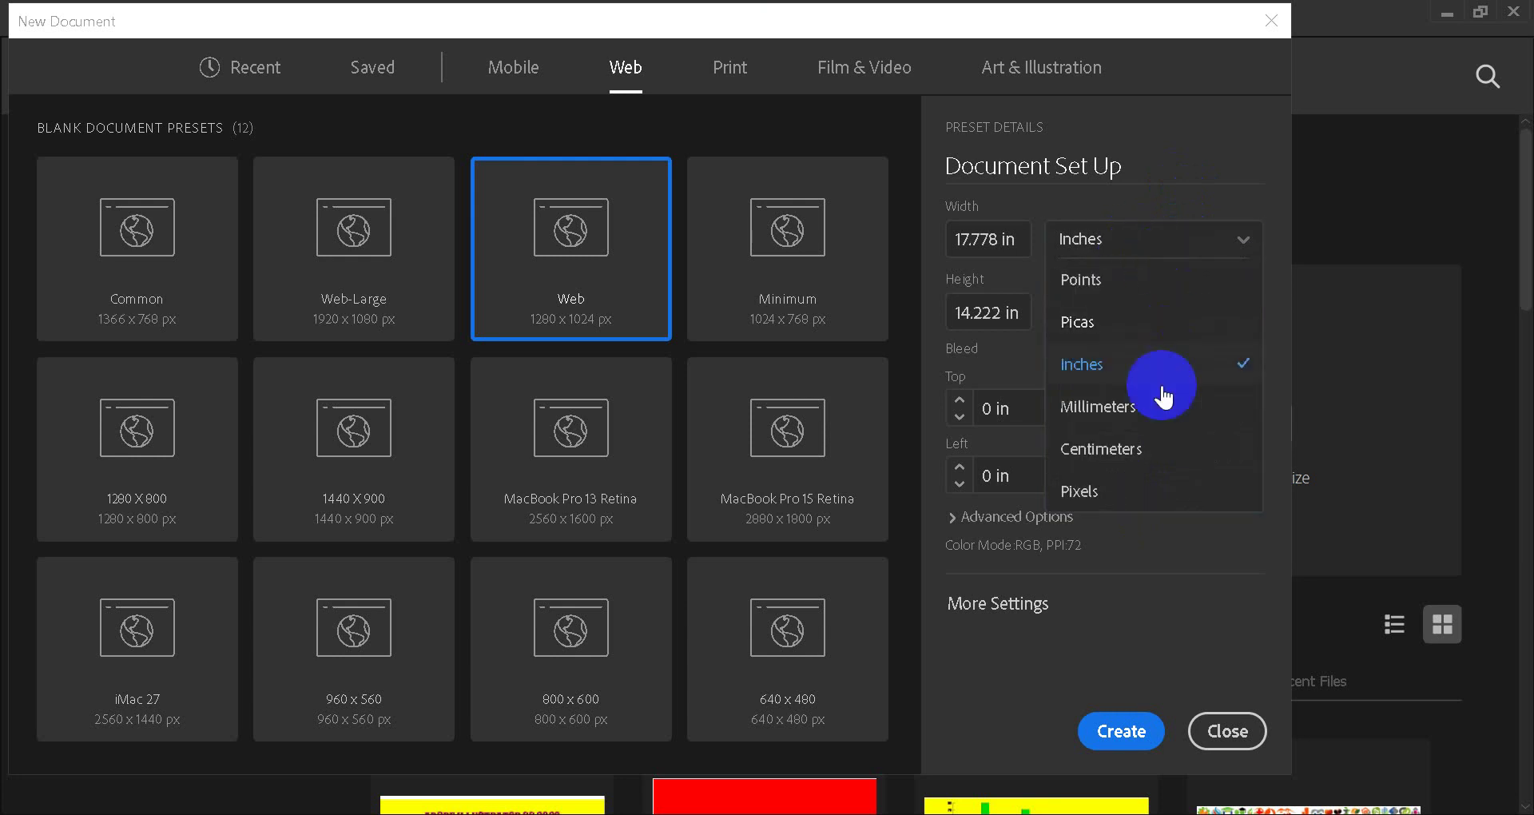
pyautogui.click(1126, 448)
pyautogui.click(1133, 256)
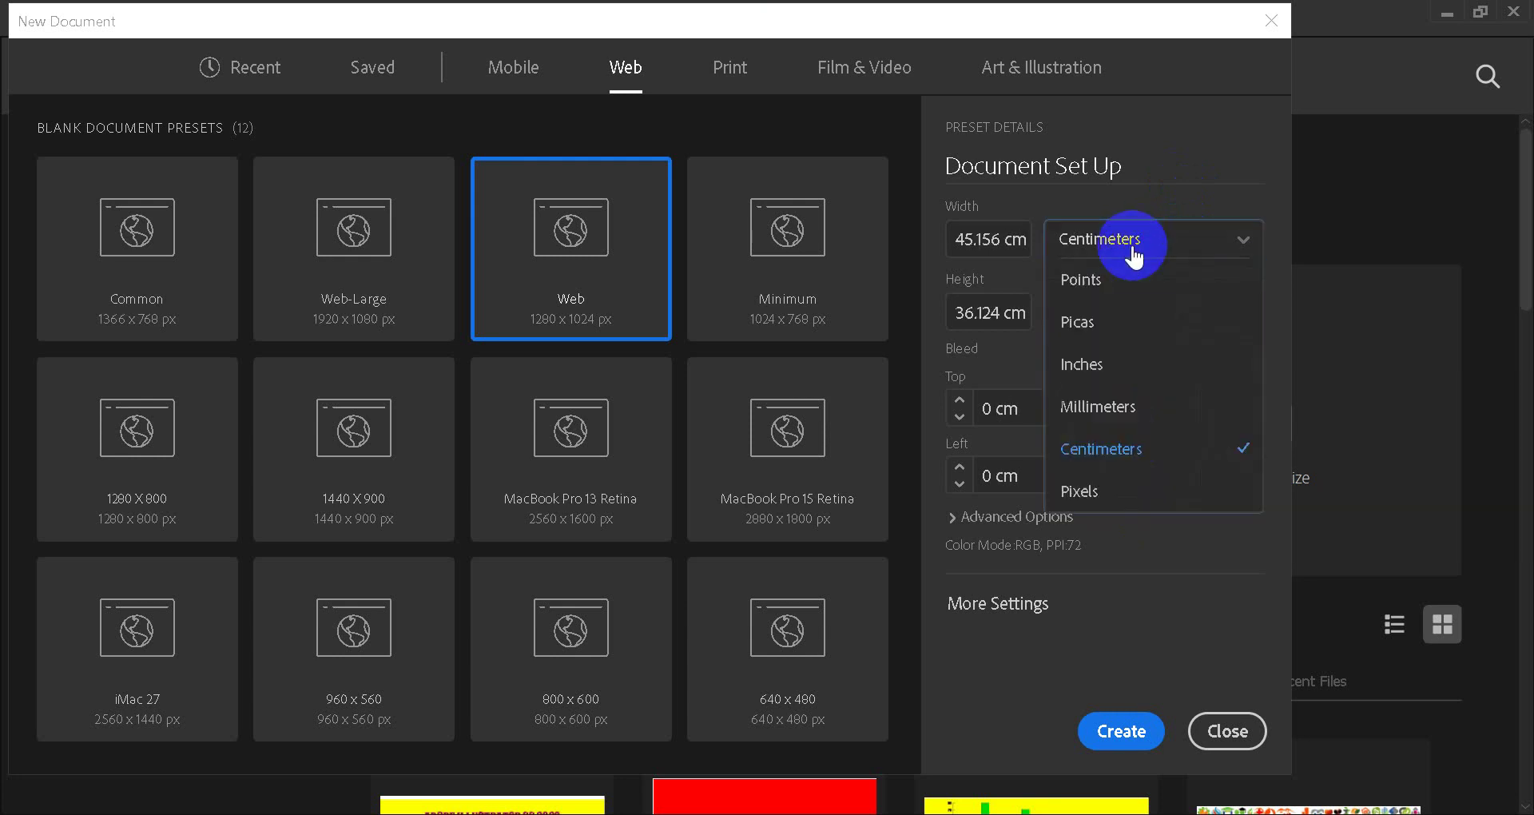
pyautogui.click(1119, 489)
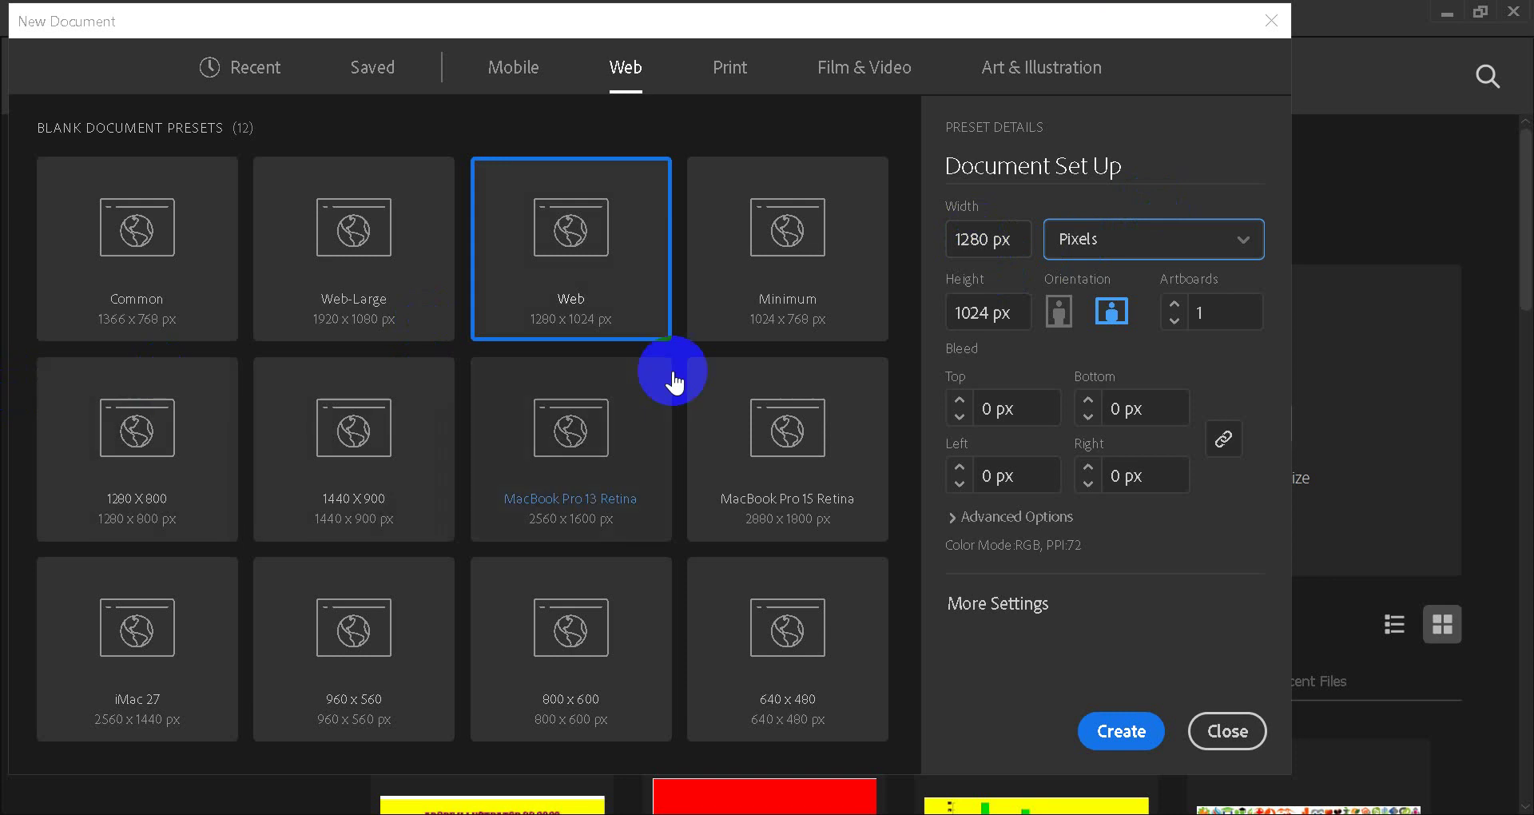
# Resize the New Document dialog by dragging its right edge wider and narrower.
pyautogui.moveTo(1292, 350); pyautogui.dragTo(1490, 359)
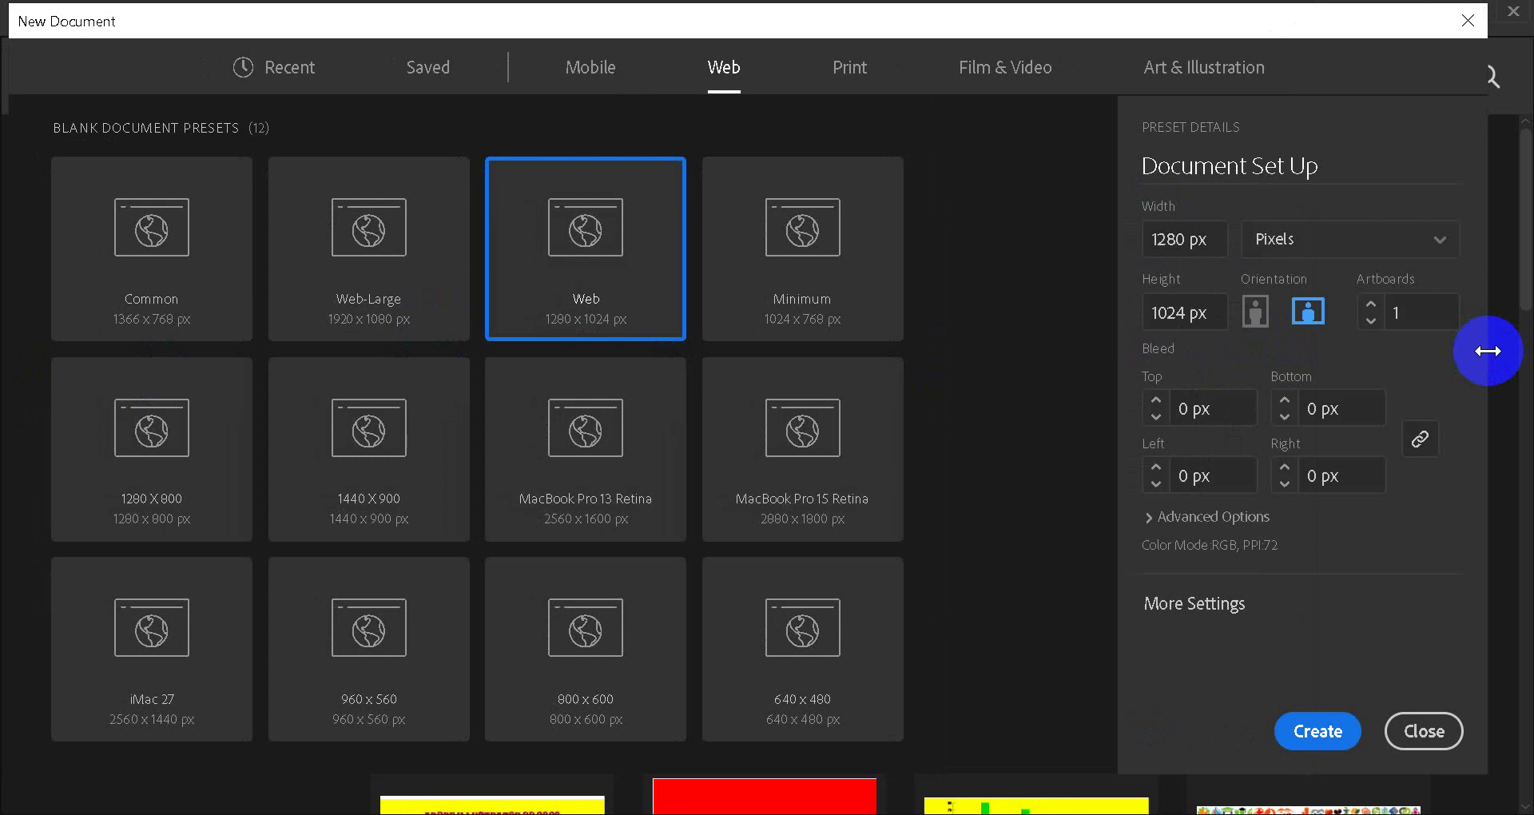
pyautogui.moveTo(1490, 352); pyautogui.dragTo(667, 355)
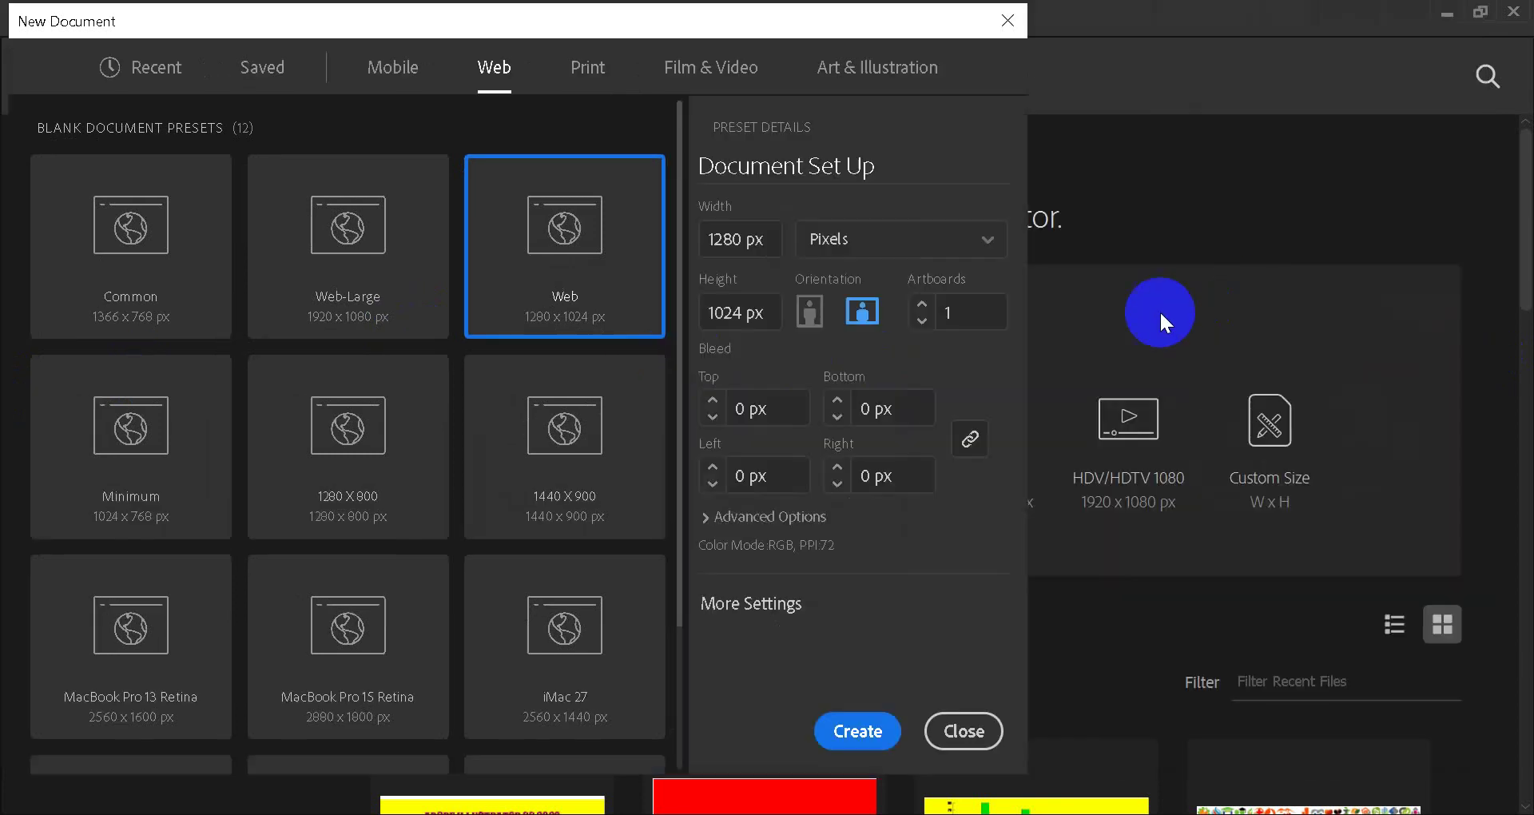
pyautogui.moveTo(1029, 329); pyautogui.dragTo(1327, 332)
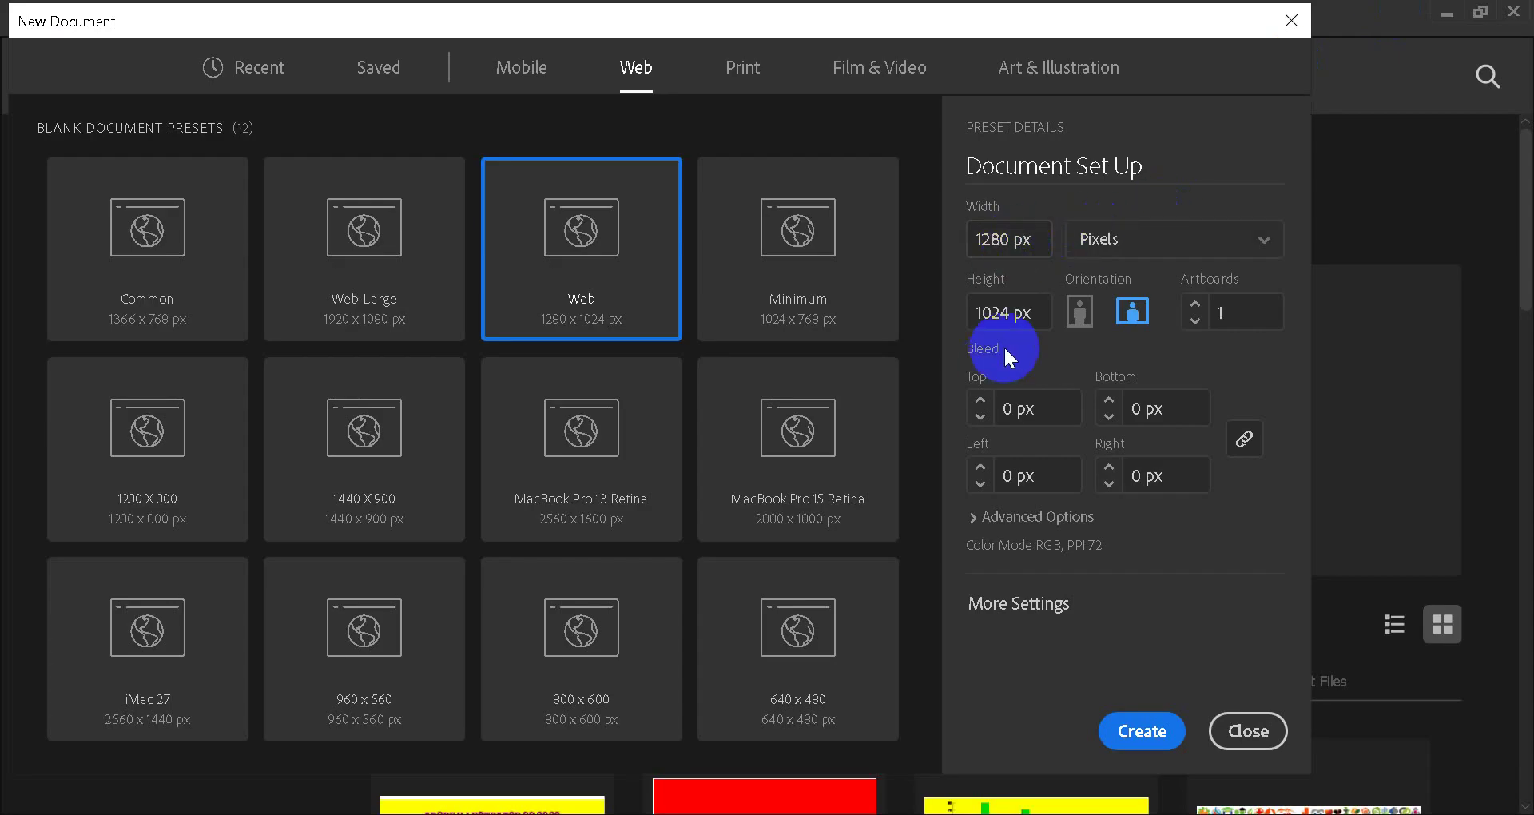
# Leave the Google Meet view and bring Illustrator's New Document dialog back to the front.
pyautogui.click(1002, 311)
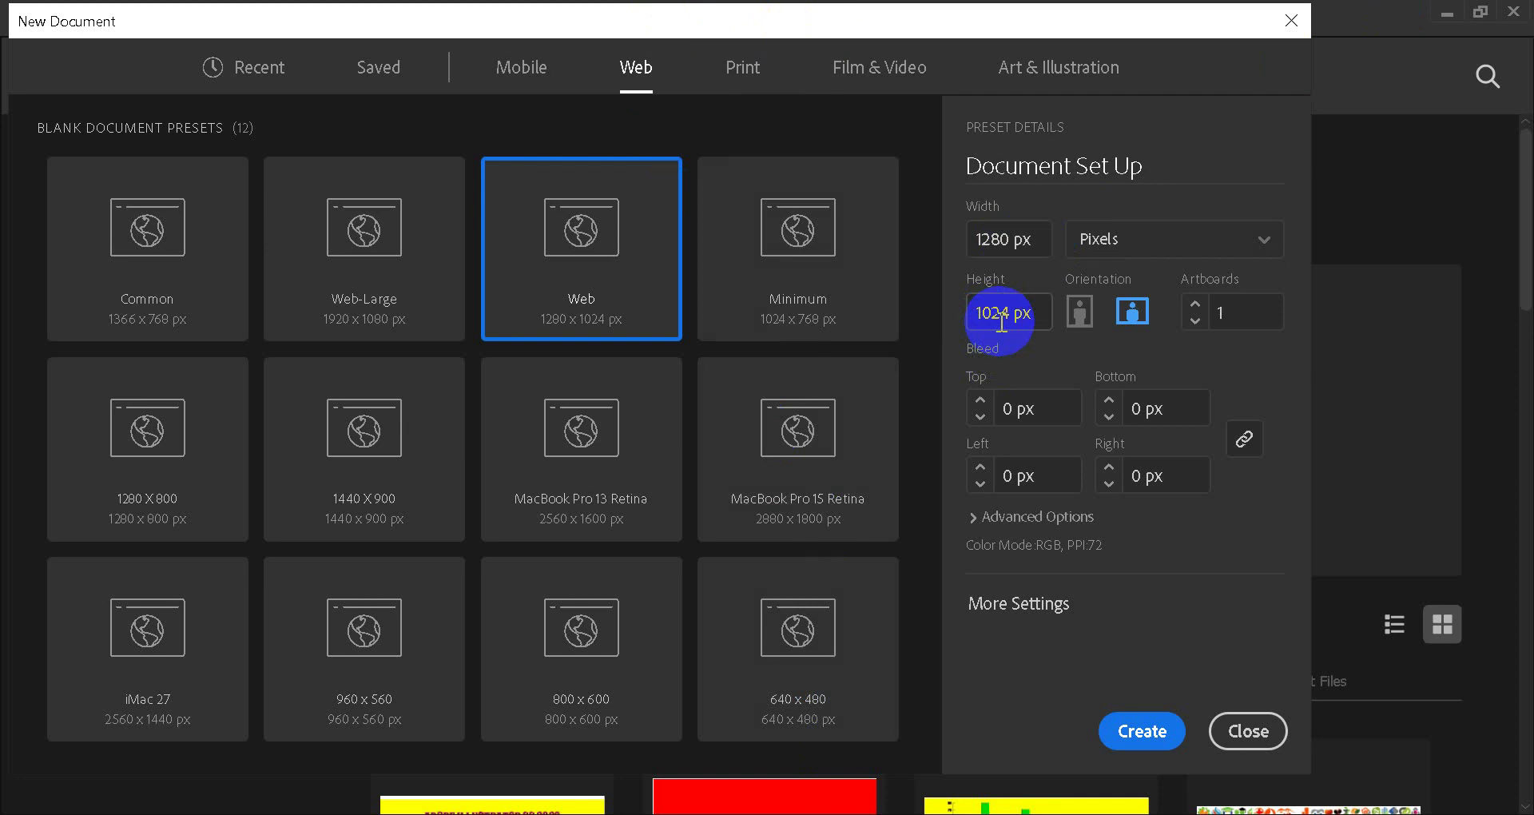
# Set the document width to 600 px and height to 400 px.
pyautogui.moveTo(1008, 240); pyautogui.dragTo(956, 241)
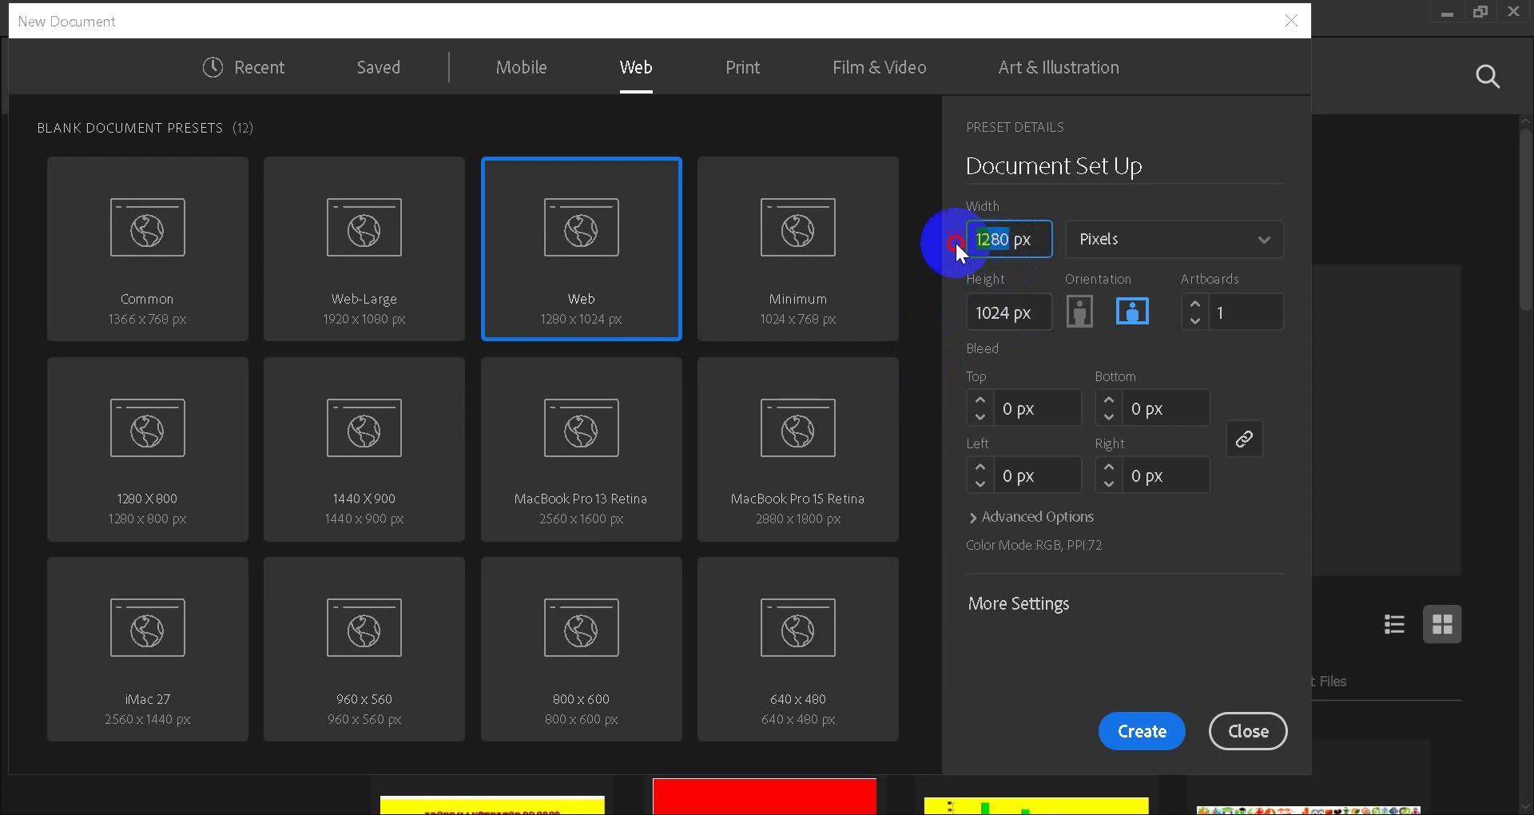
pyautogui.write('600')
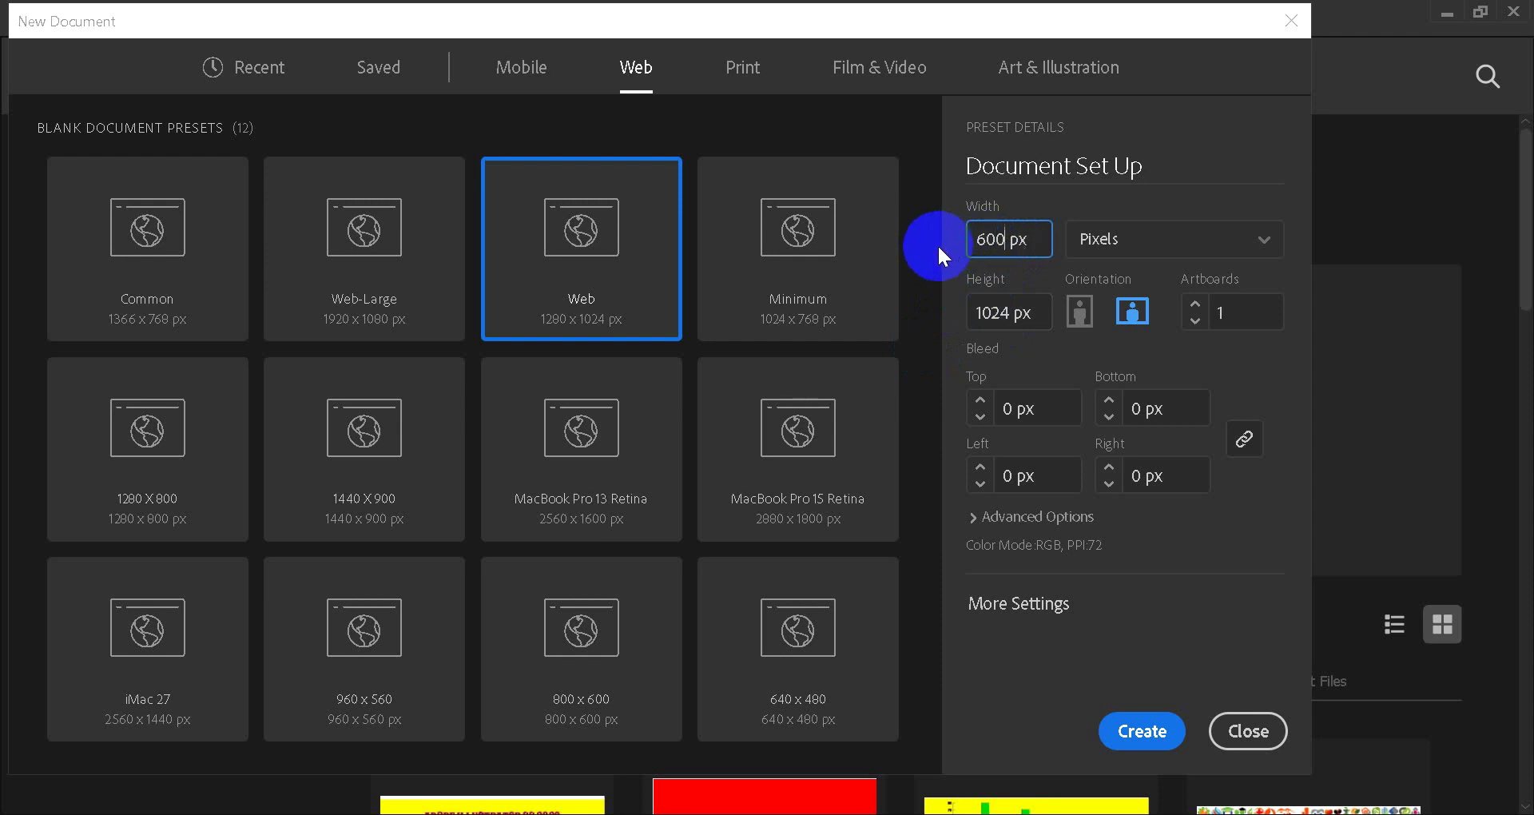
pyautogui.moveTo(1010, 314); pyautogui.dragTo(932, 314)
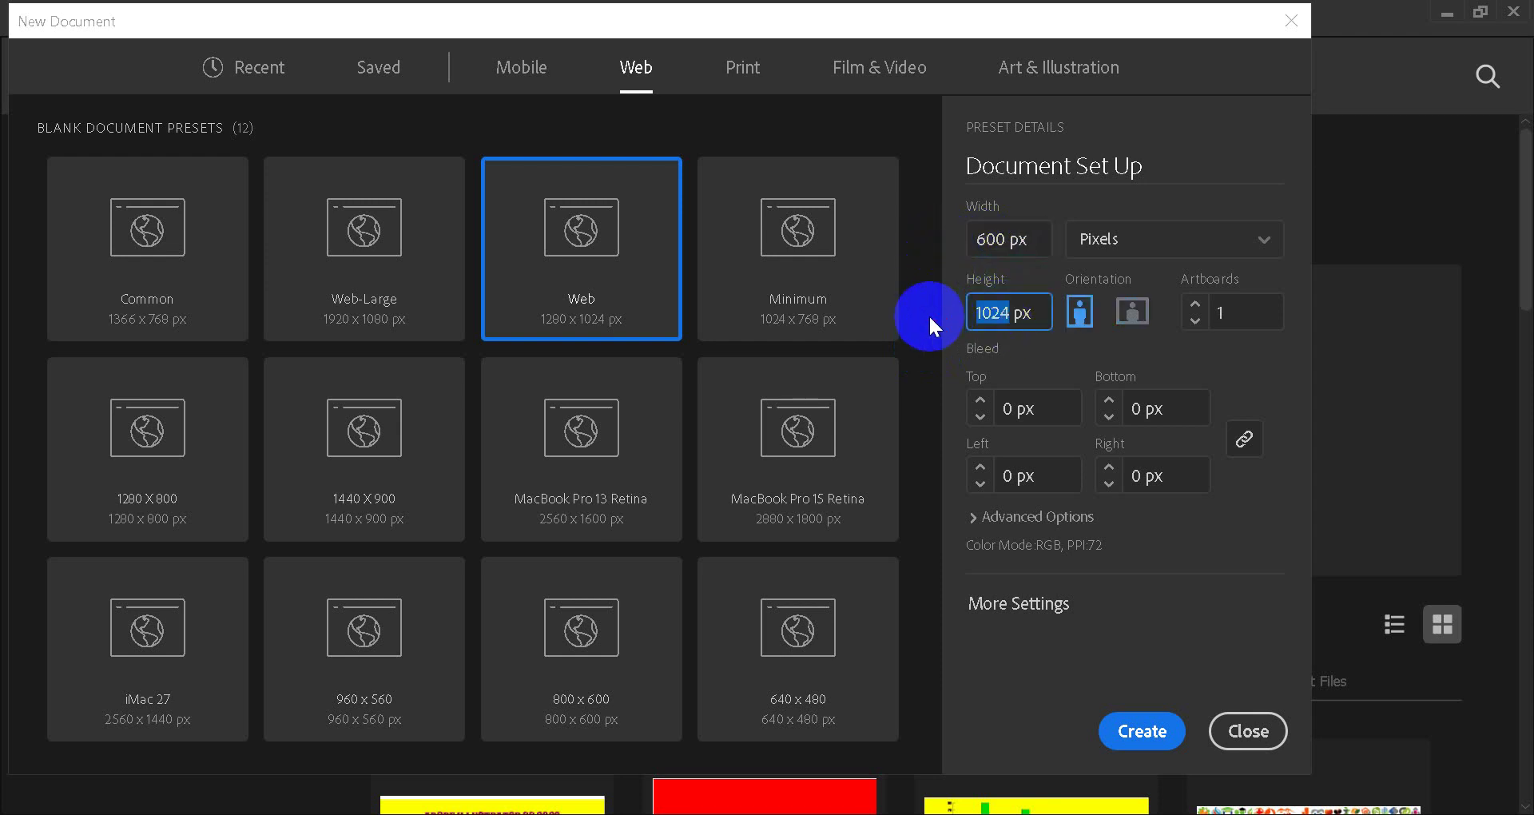
pyautogui.write('400')
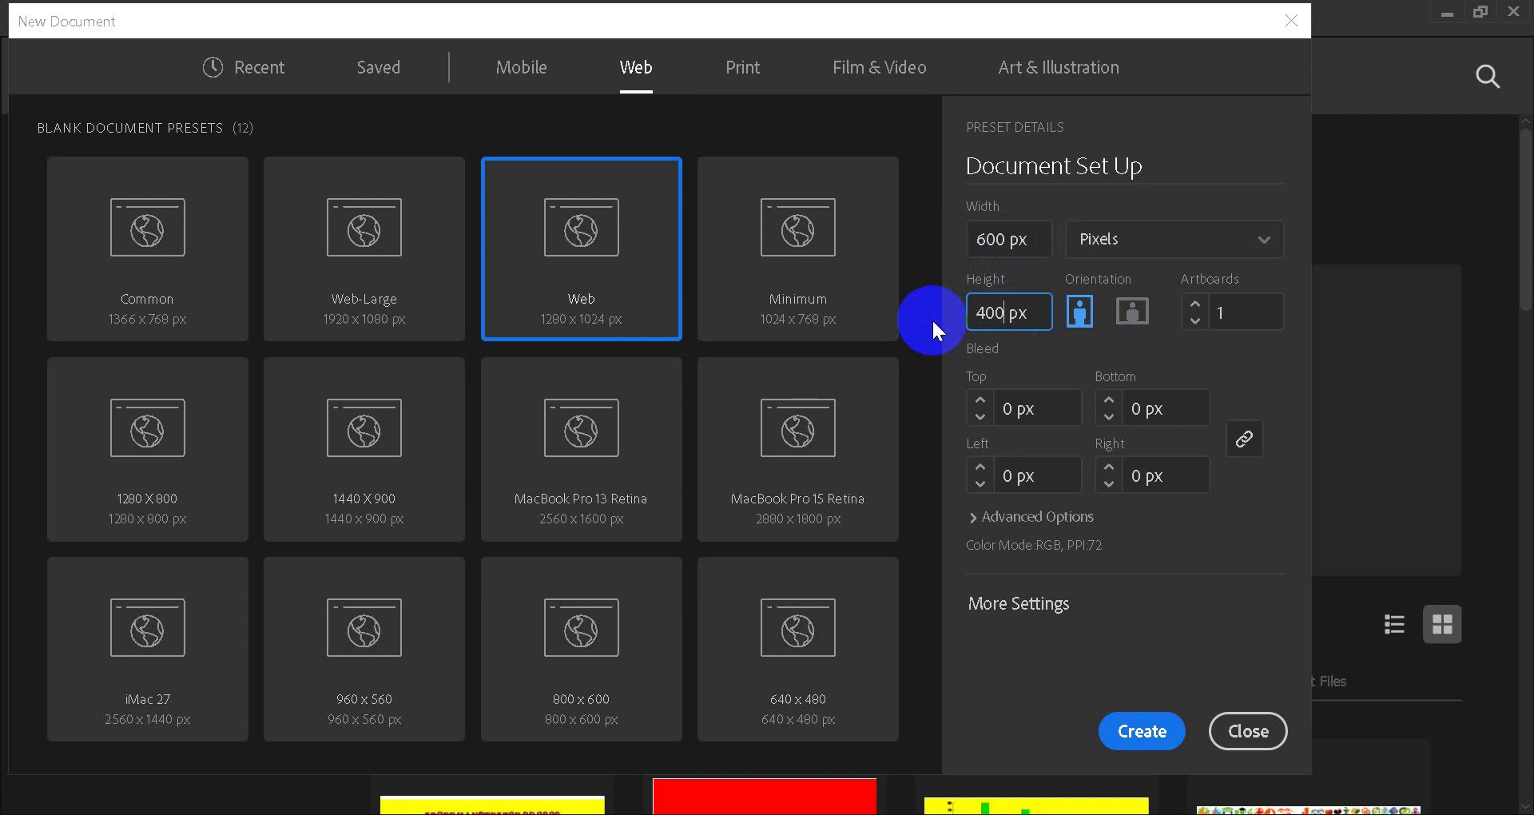
pyautogui.click(992, 241)
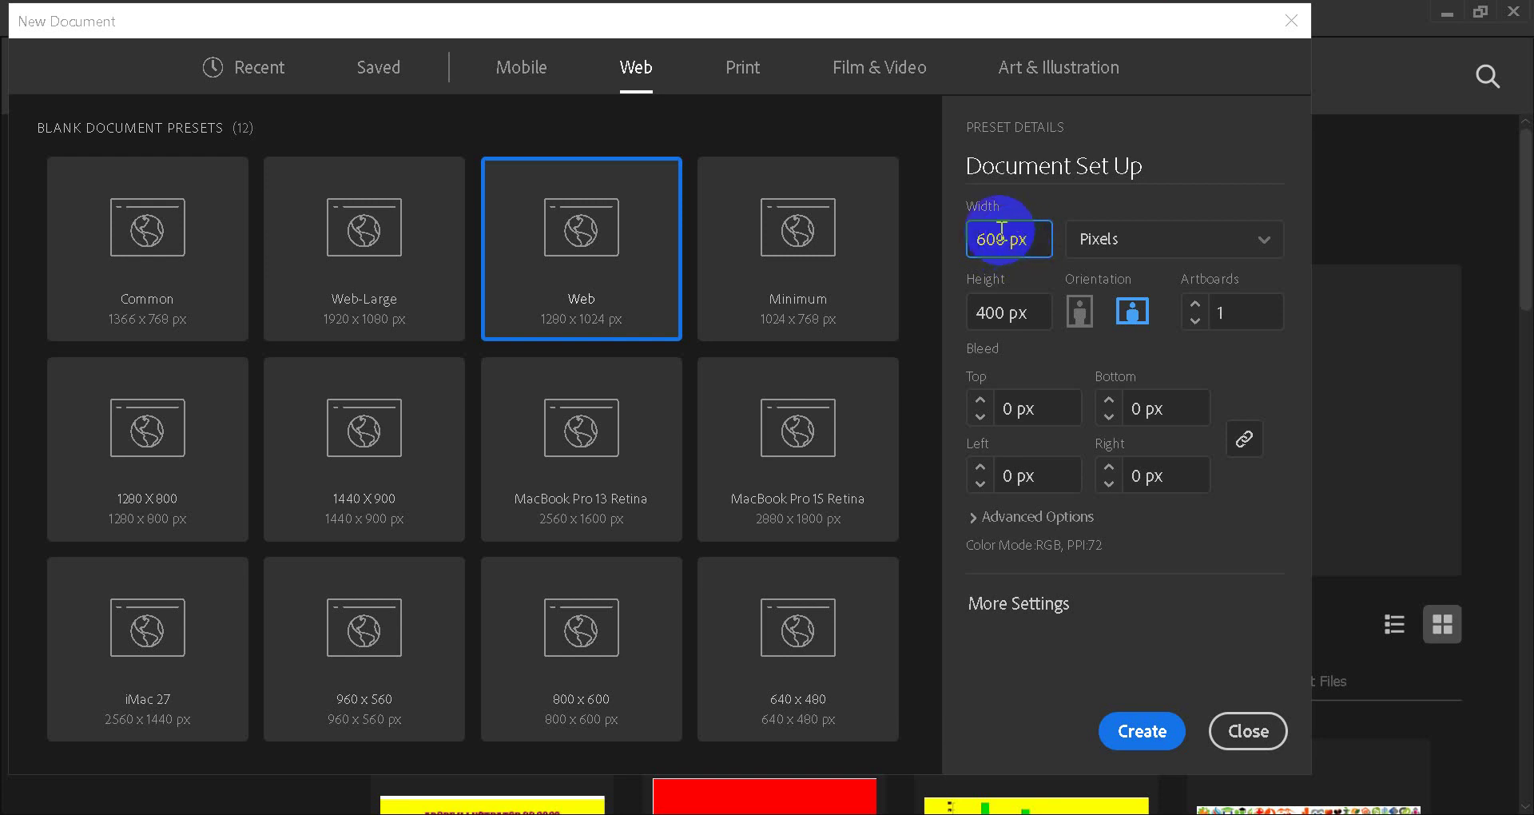
# Check Google Meet briefly, then return and reselect the width and height values.
pyautogui.click(1001, 230)
pyautogui.click(743, 762)
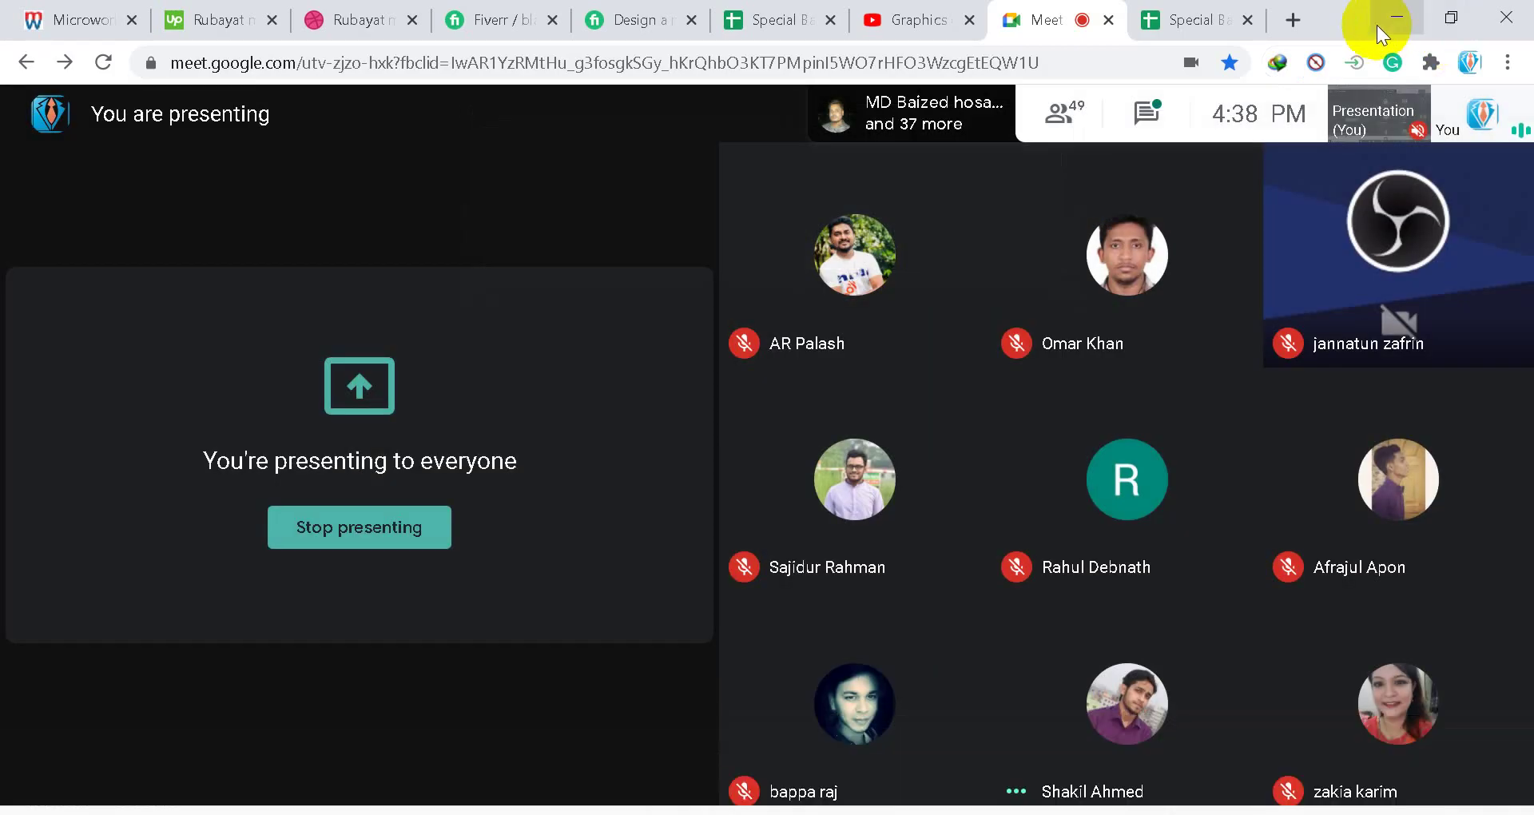
pyautogui.click(1394, 17)
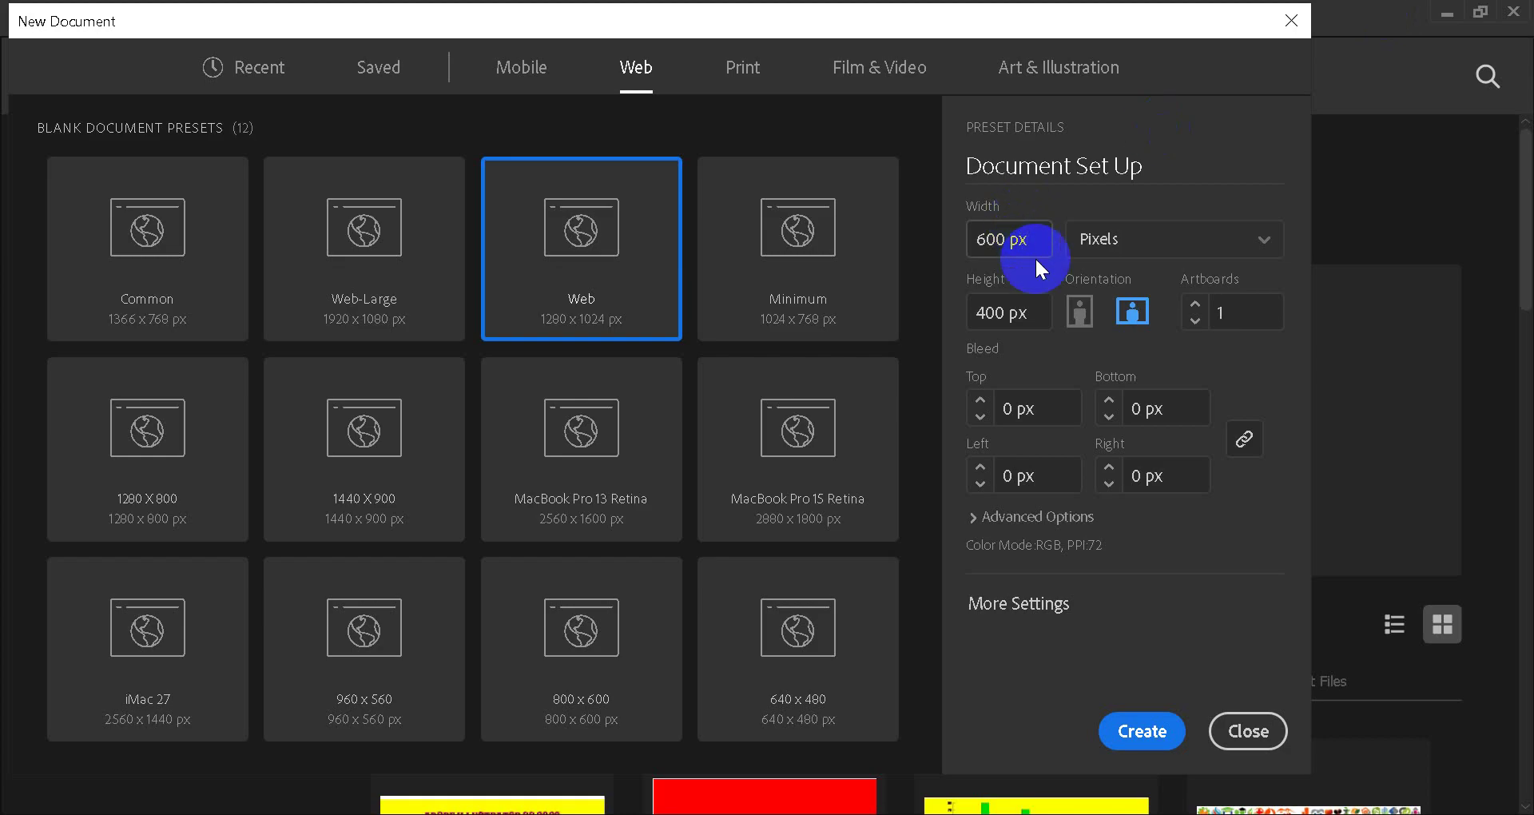
pyautogui.click(1004, 313)
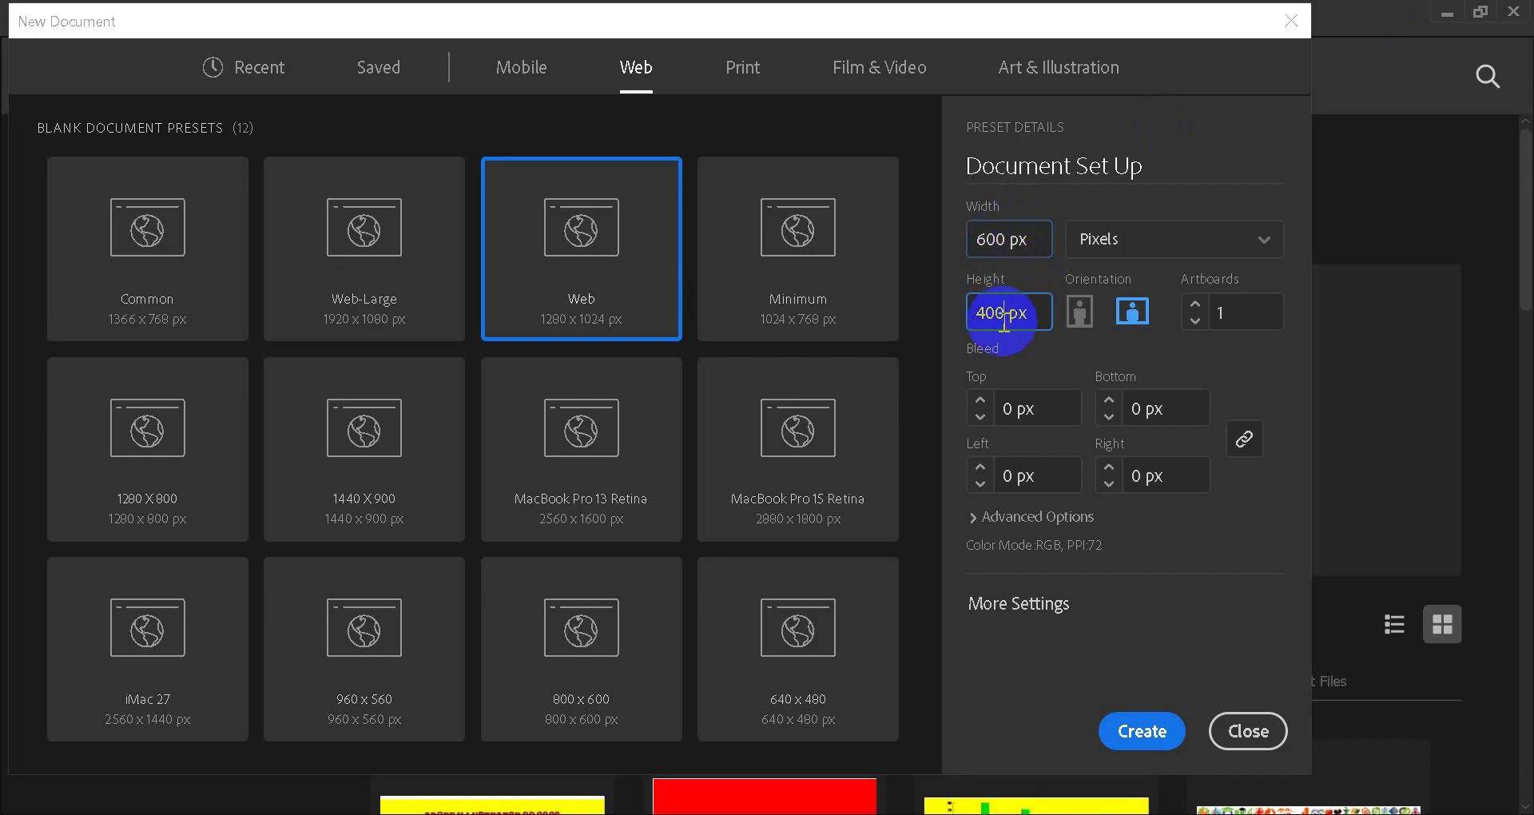
pyautogui.tripleClick(1003, 240)
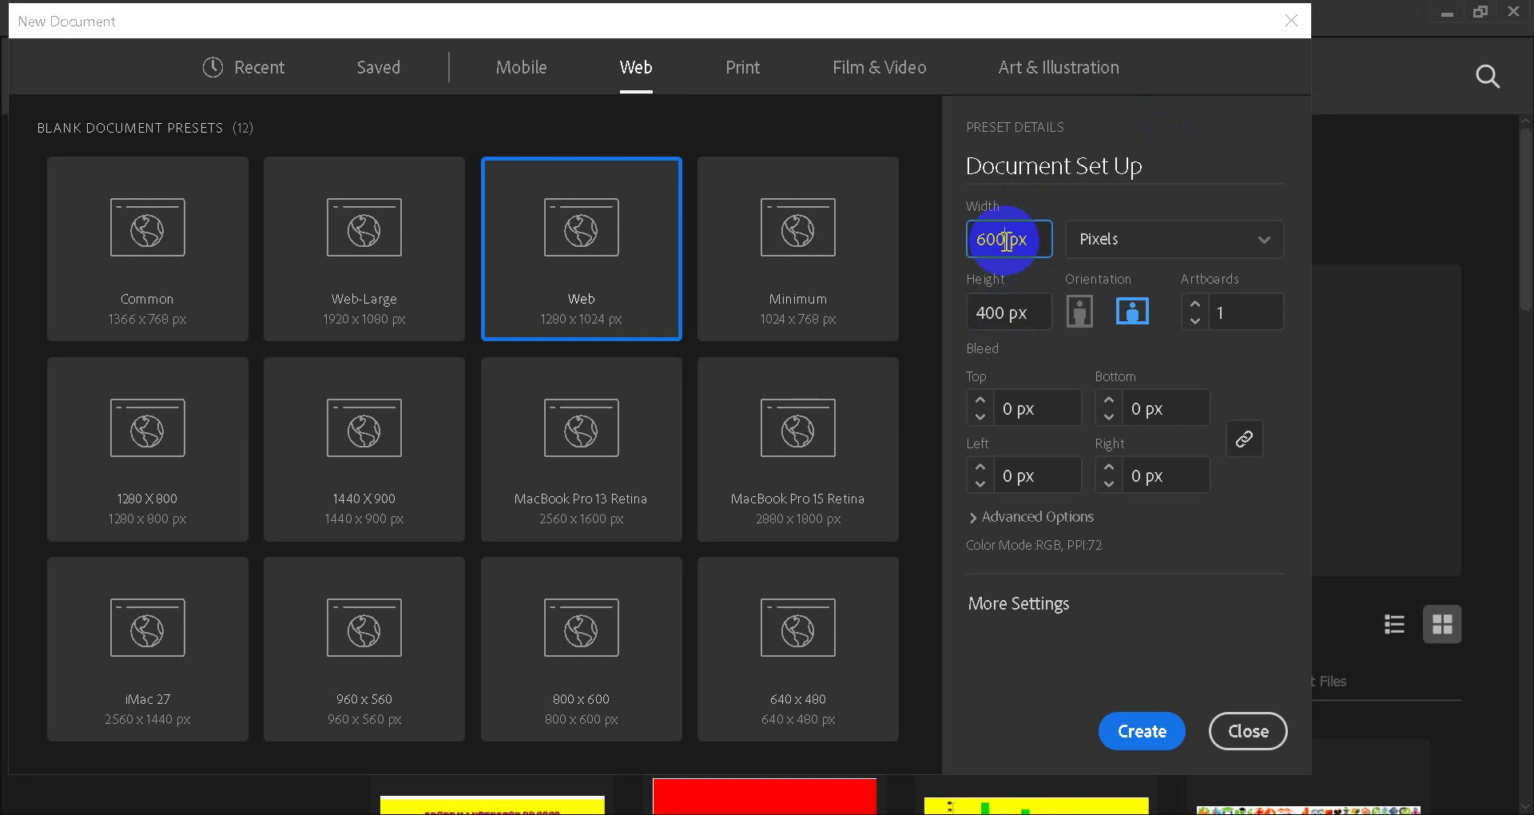
pyautogui.tripleClick(1004, 311)
pyautogui.moveTo(999, 239); pyautogui.dragTo(1049, 239)
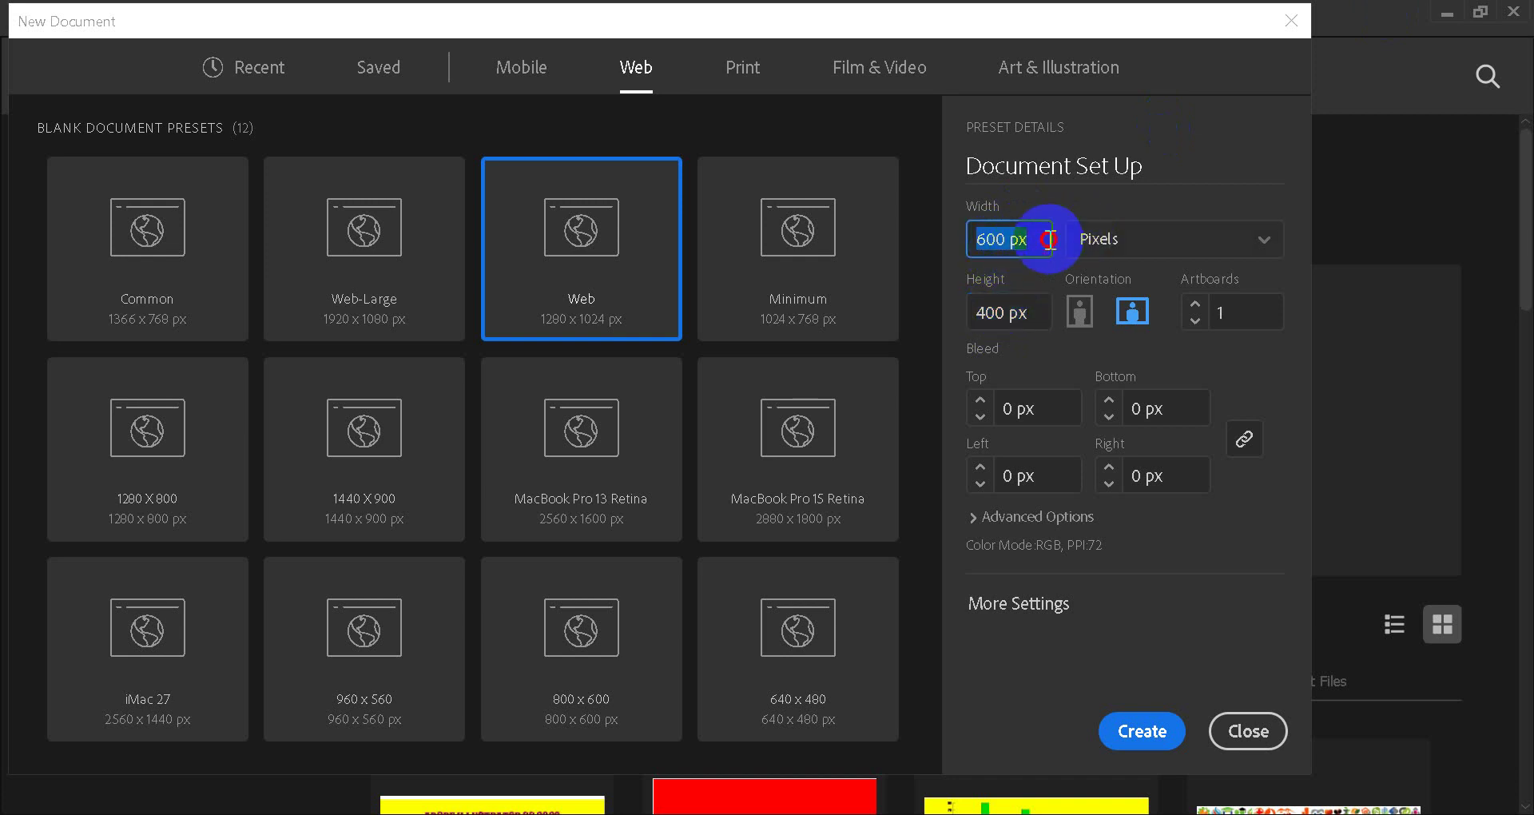
pyautogui.click(1049, 239)
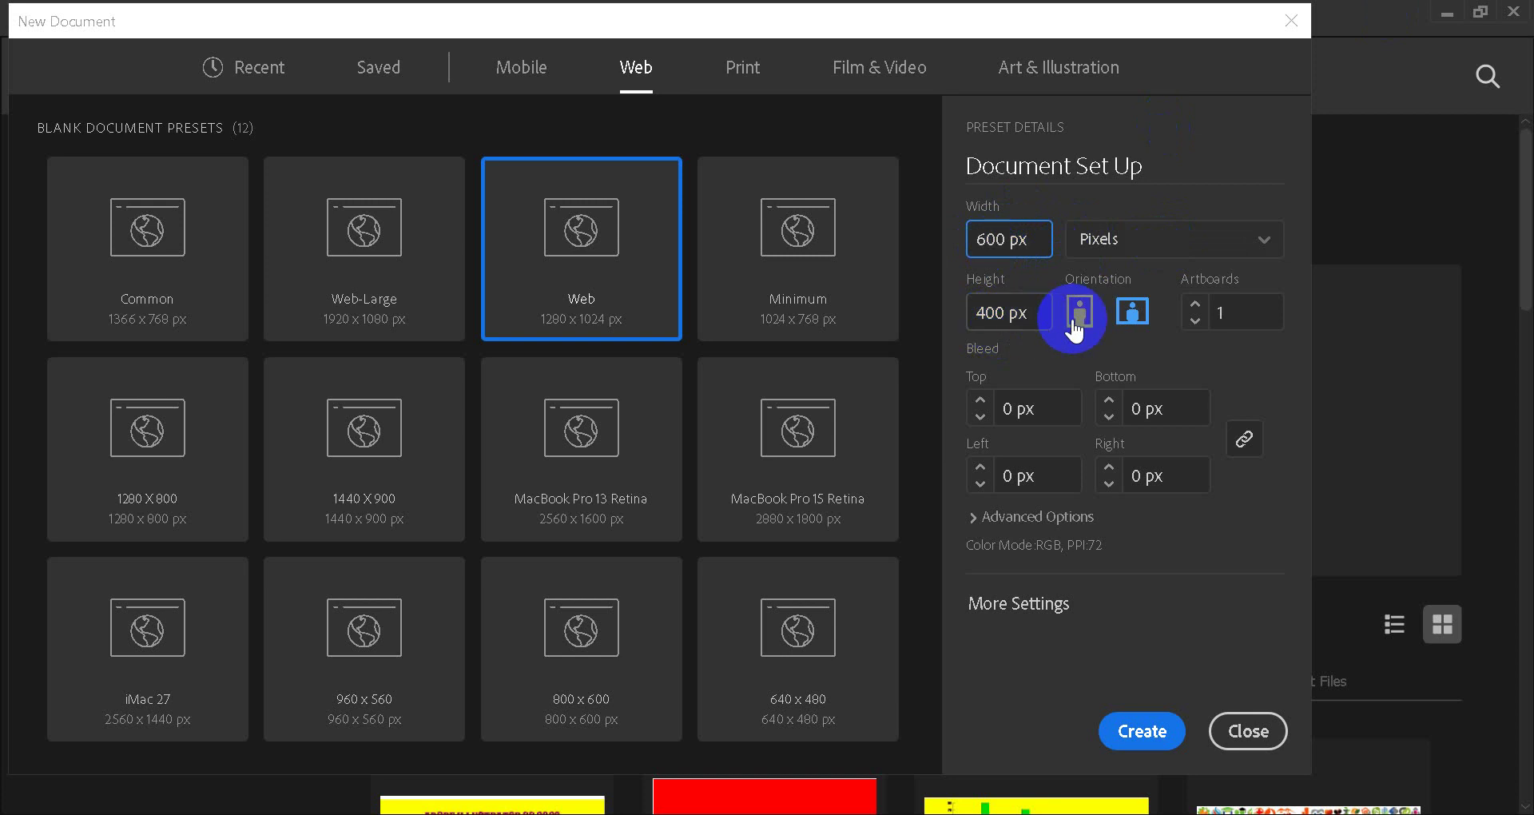
pyautogui.click(1134, 320)
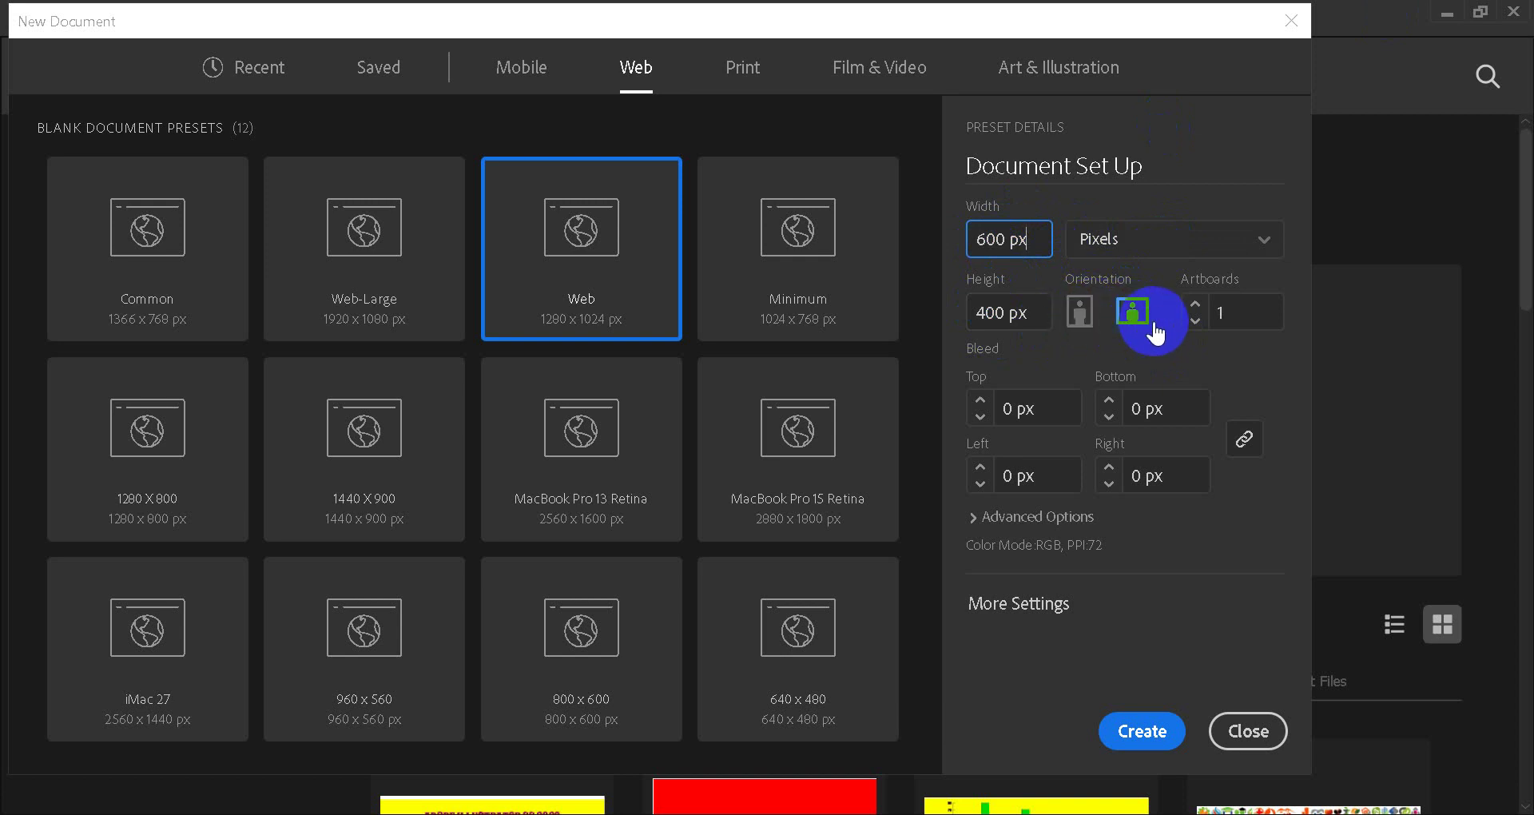
pyautogui.click(1081, 317)
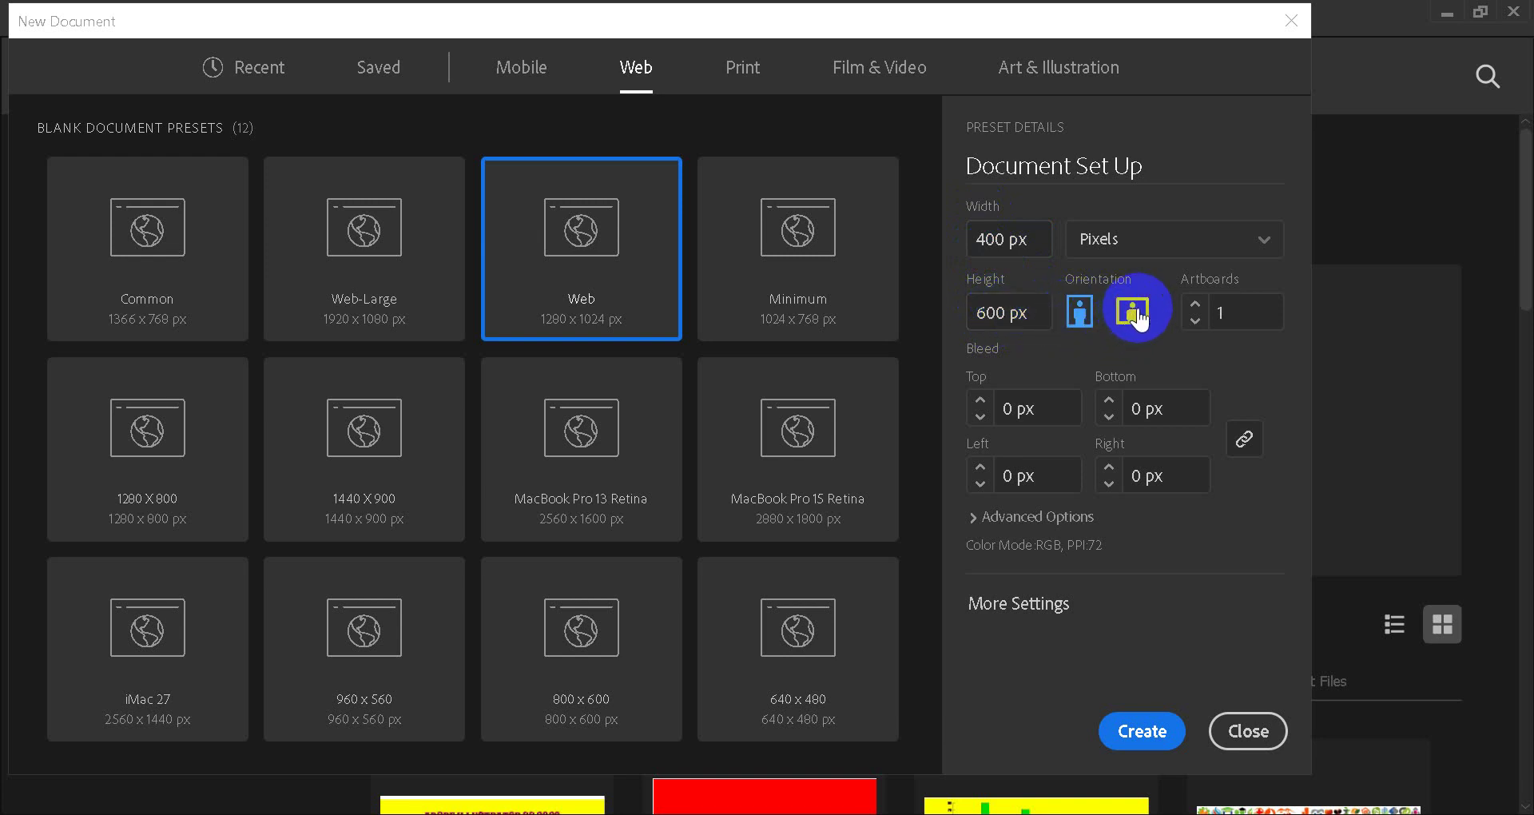
pyautogui.click(1134, 313)
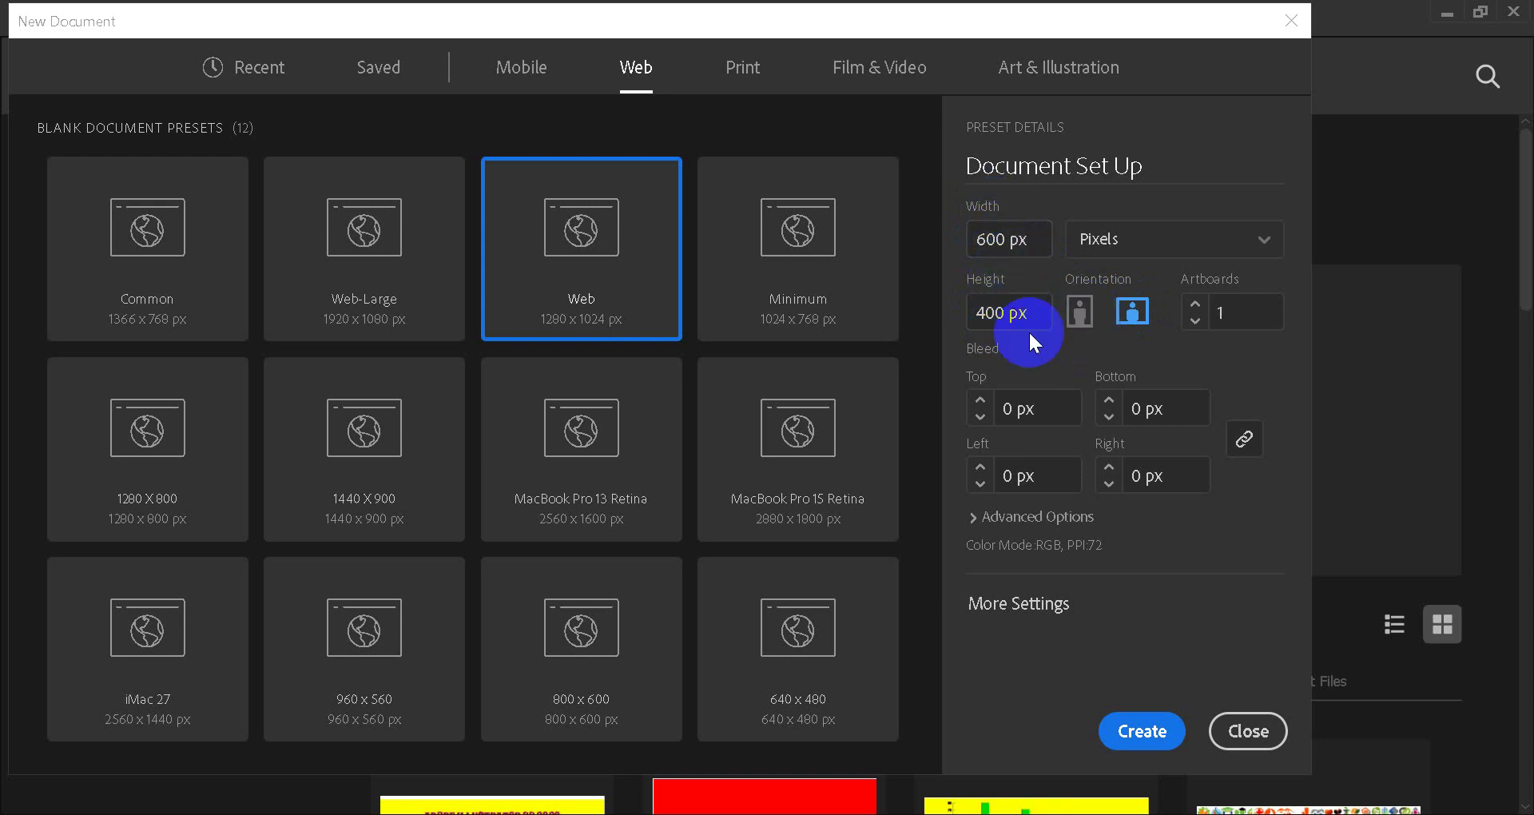
pyautogui.click(1080, 320)
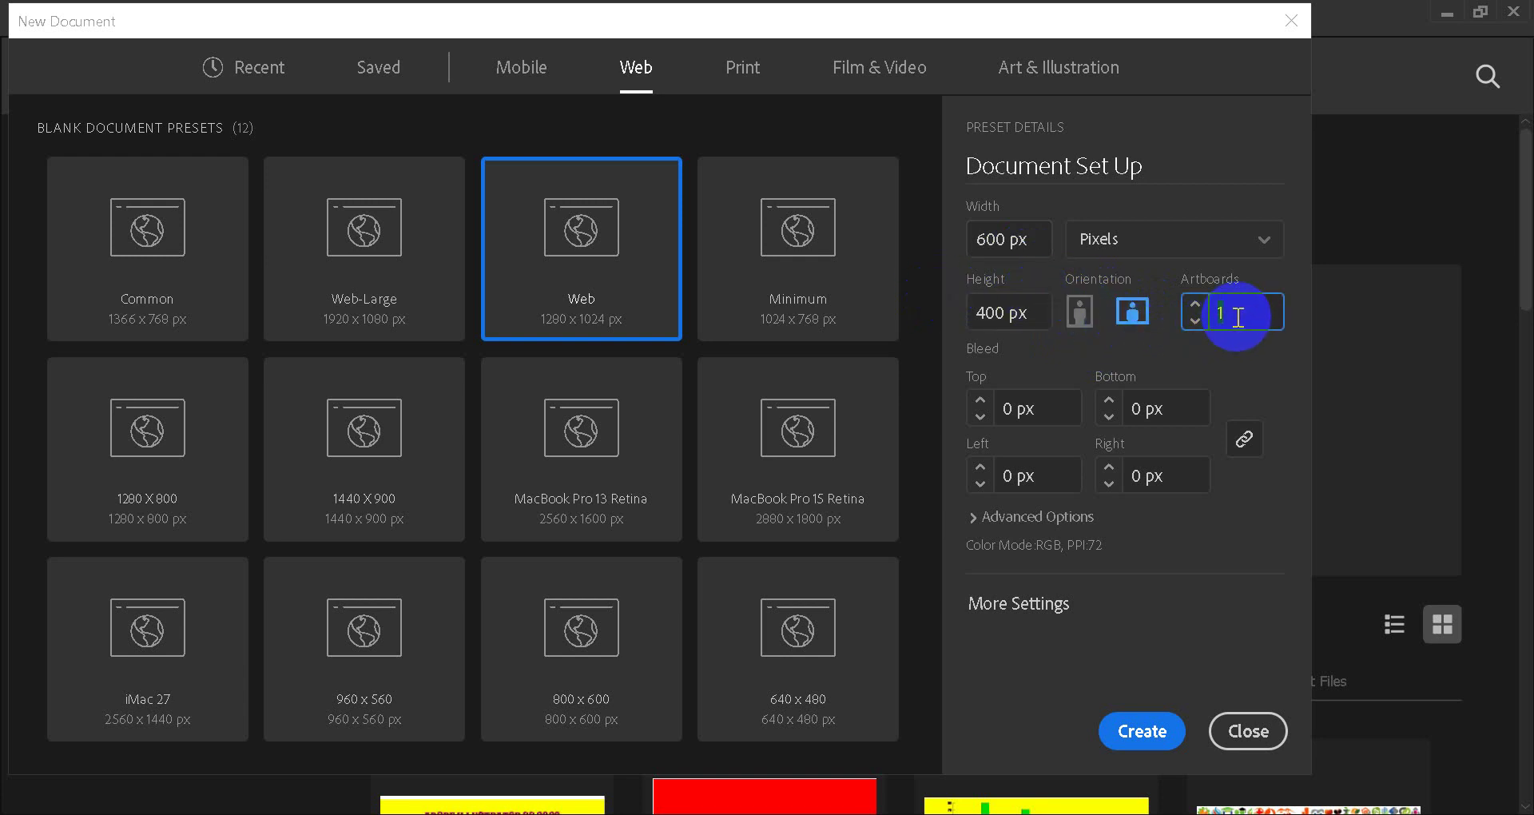
pyautogui.doubleClick(1273, 302)
pyautogui.click(1291, 283)
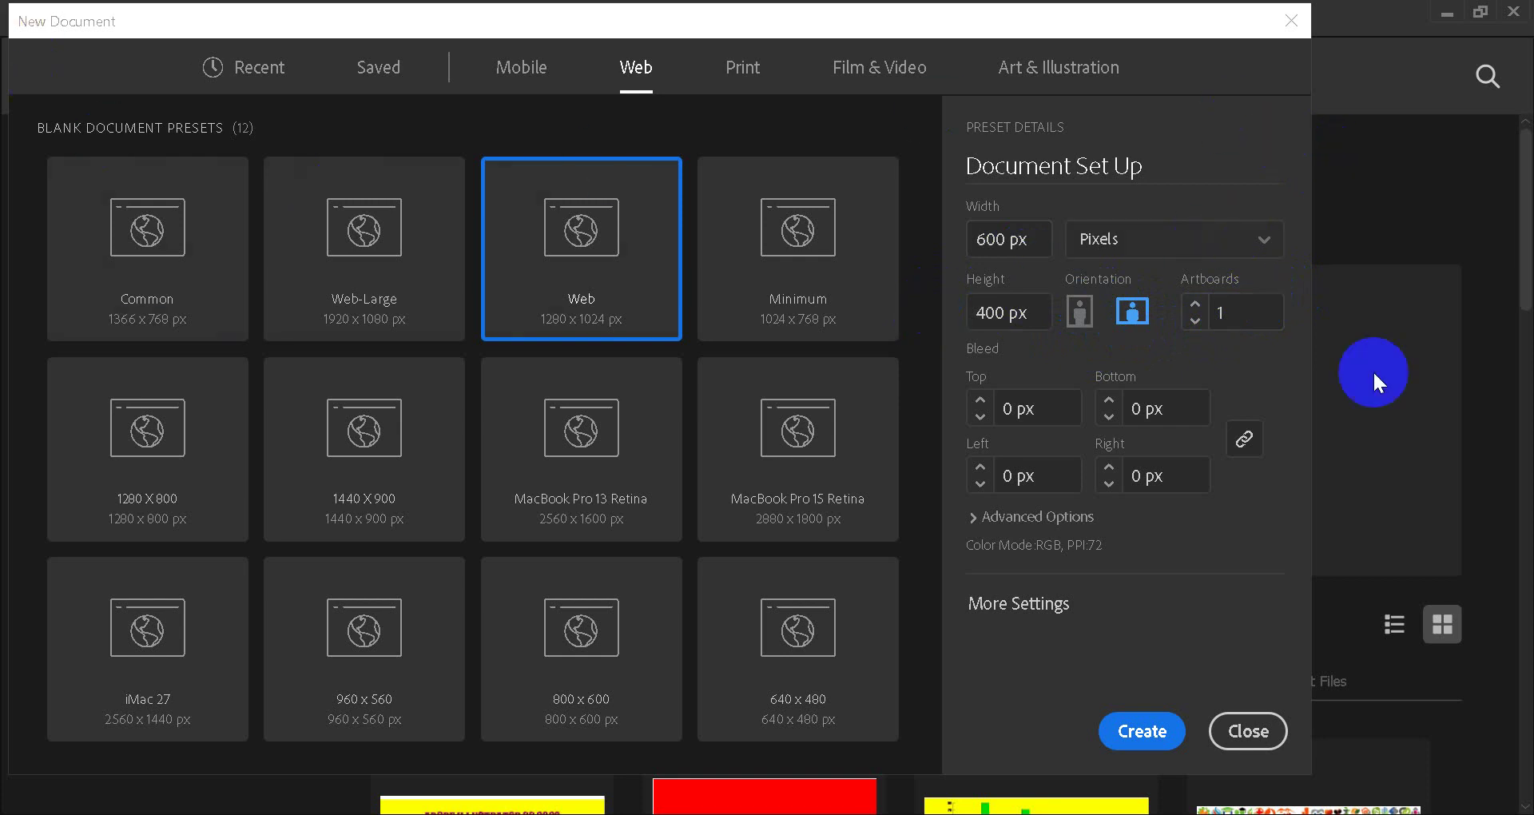
pyautogui.click(1241, 316)
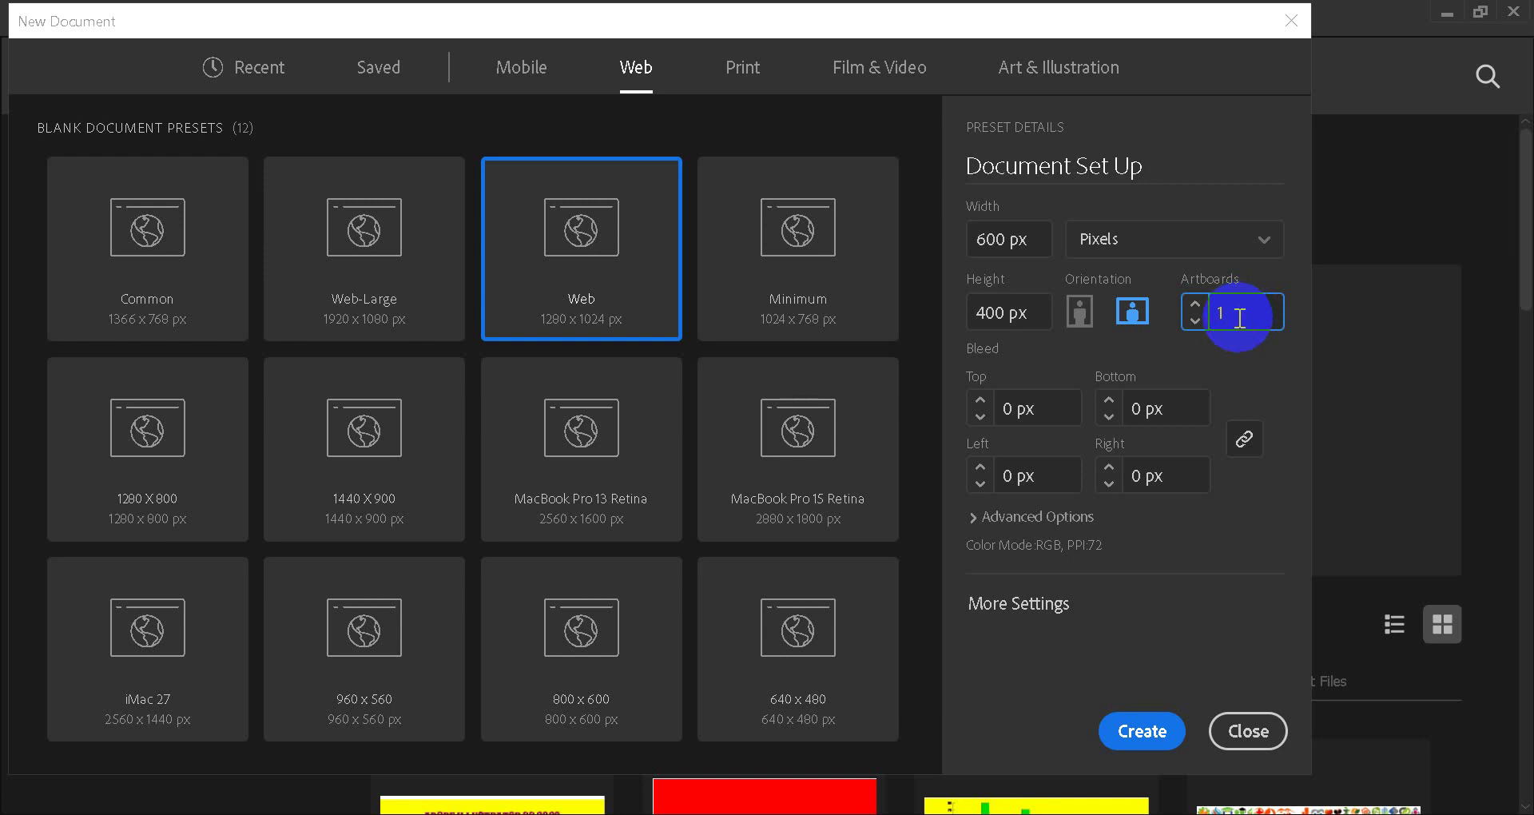
pyautogui.click(1248, 362)
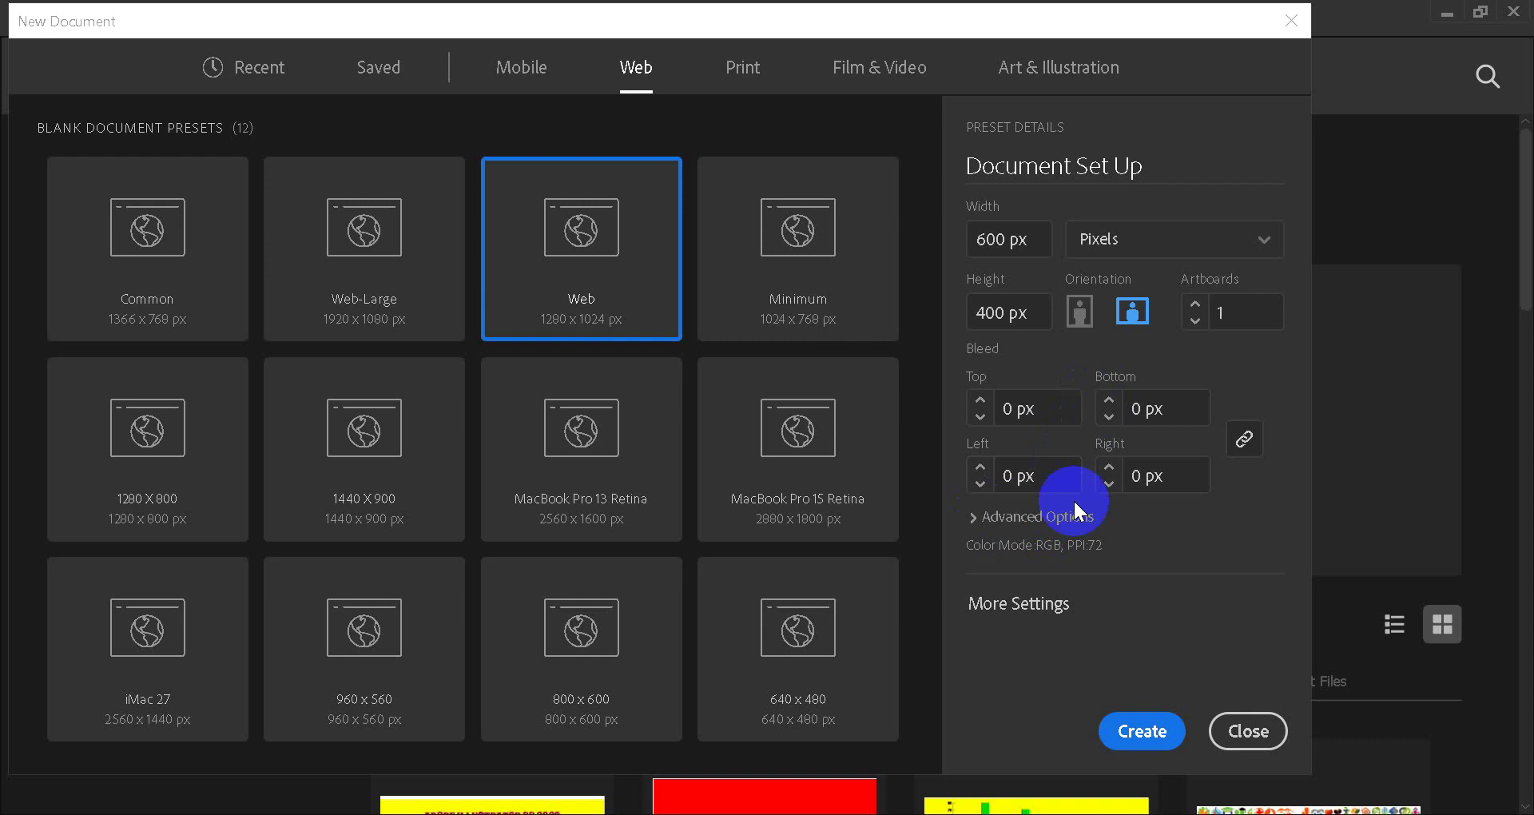
# Expand Advanced Options and show the Color Mode choices, RGB Color and CMYK Color.
pyautogui.click(975, 517)
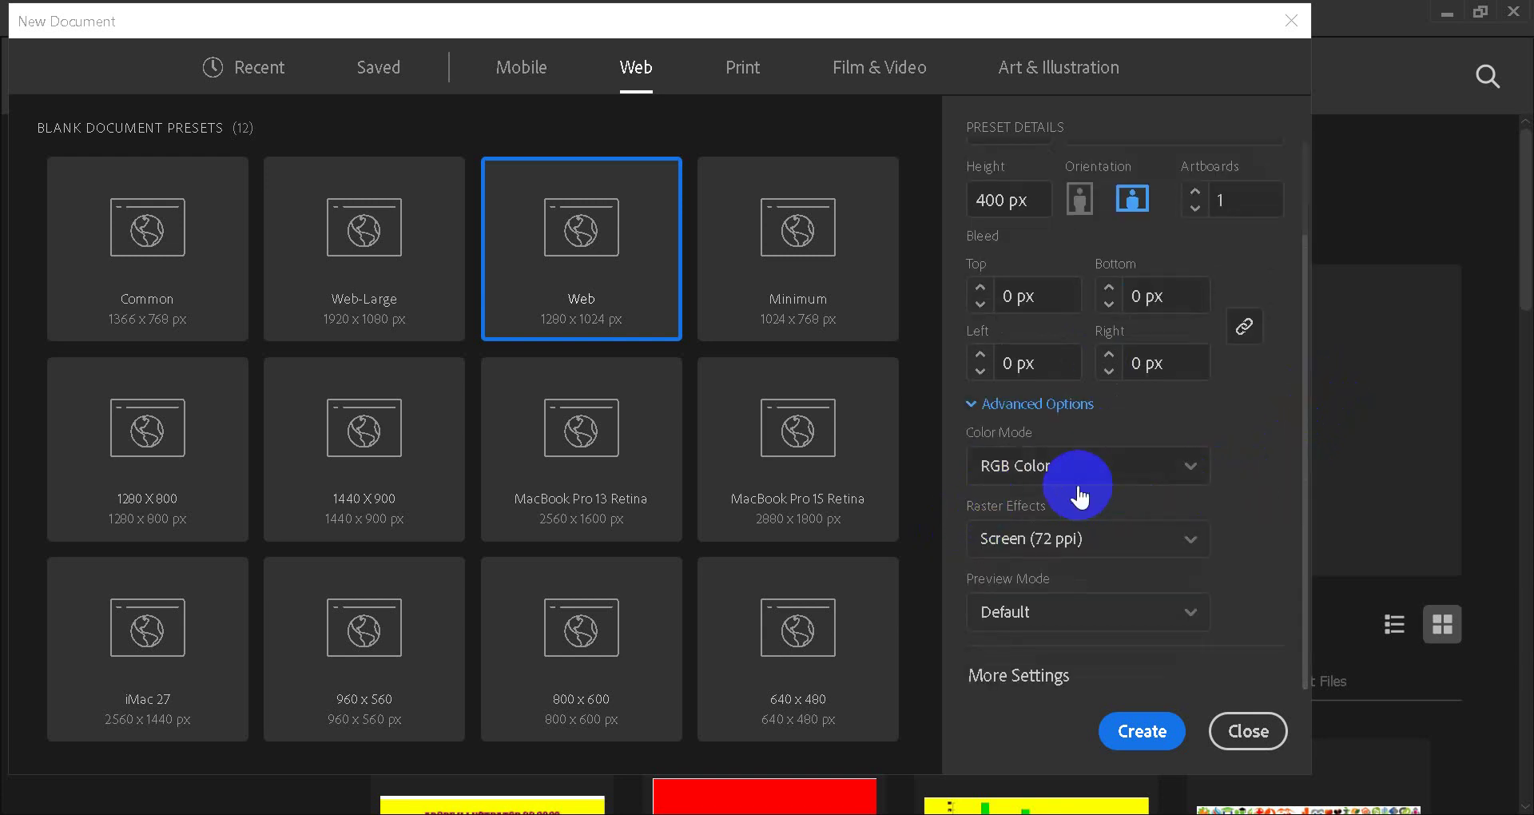
pyautogui.click(1113, 468)
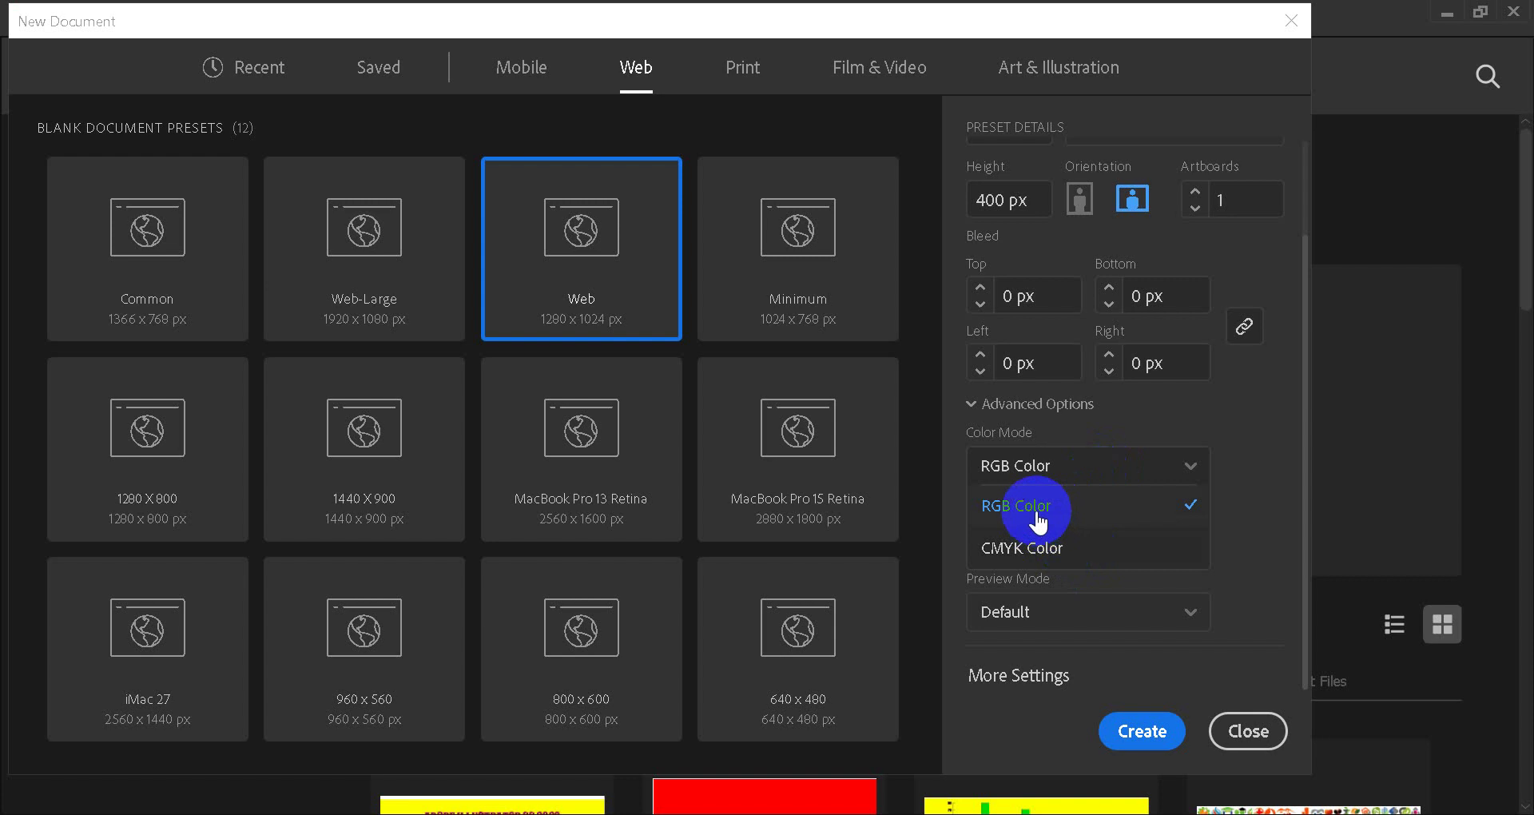
# Choose RGB Color rather than CMYK Color as the document's colour mode.
pyautogui.click(1037, 516)
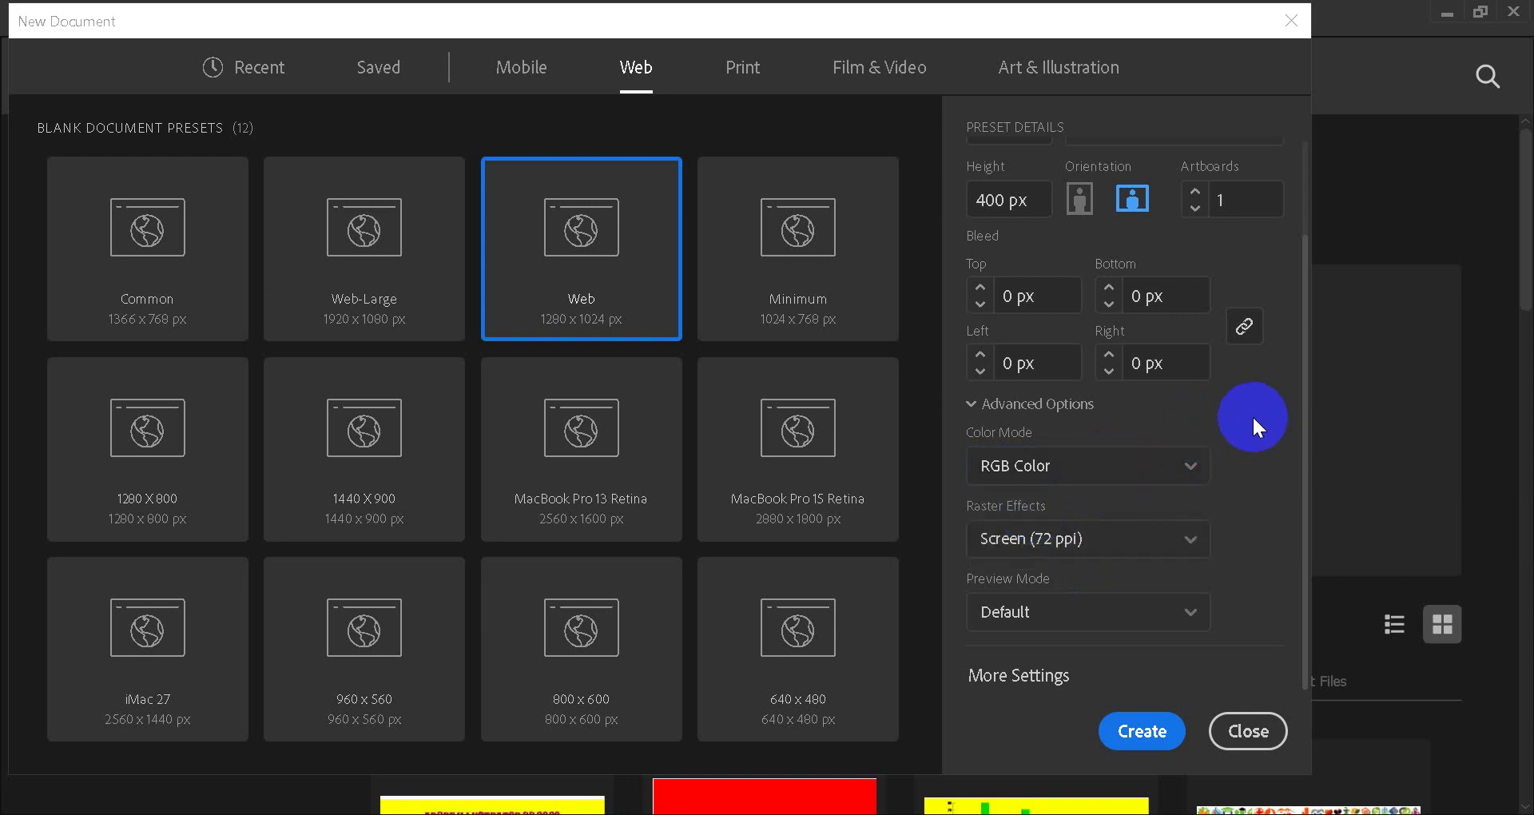
pyautogui.click(1155, 472)
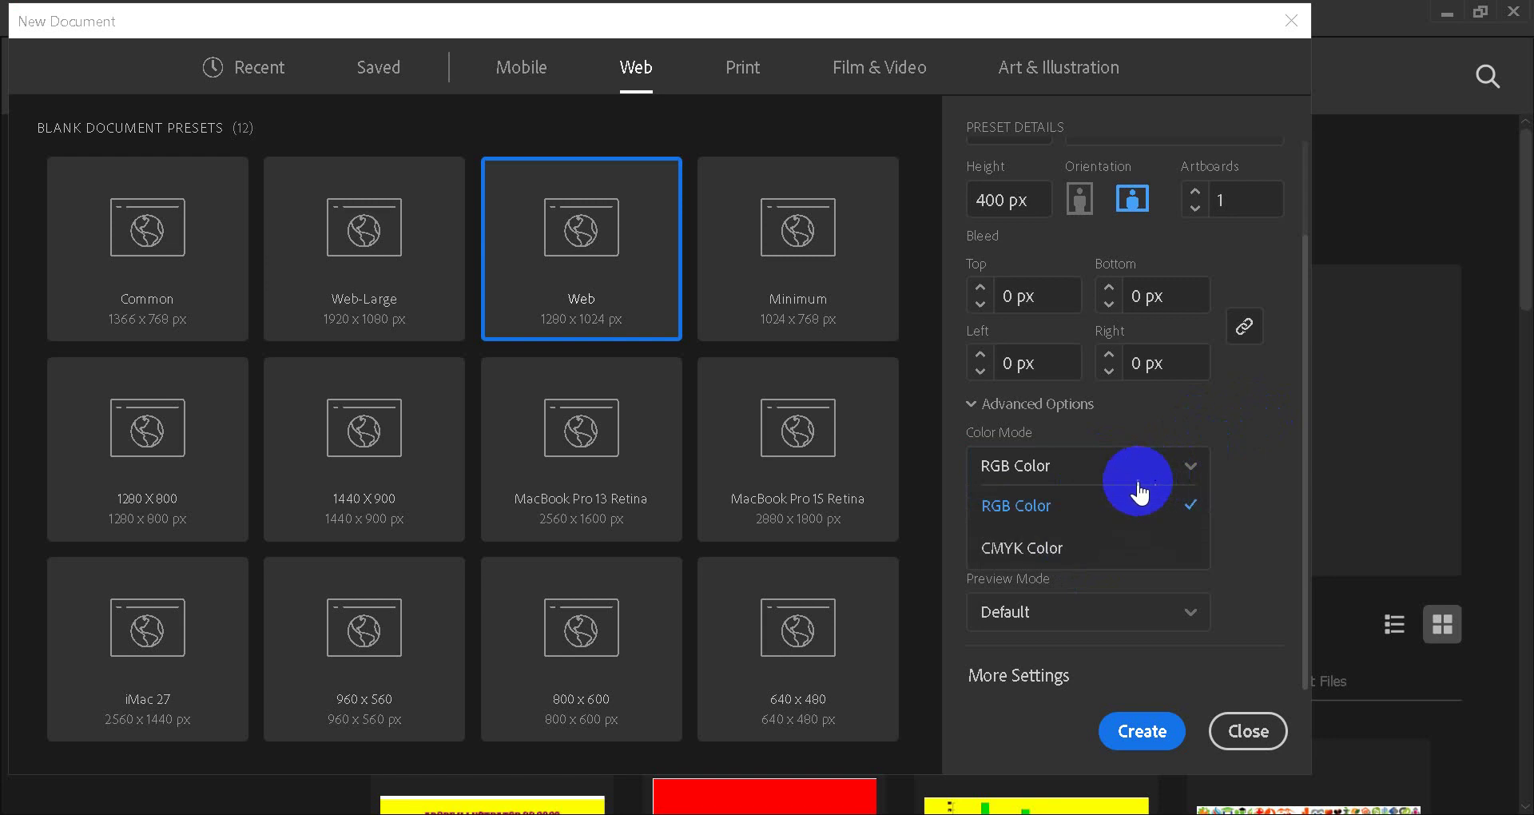
pyautogui.click(1085, 545)
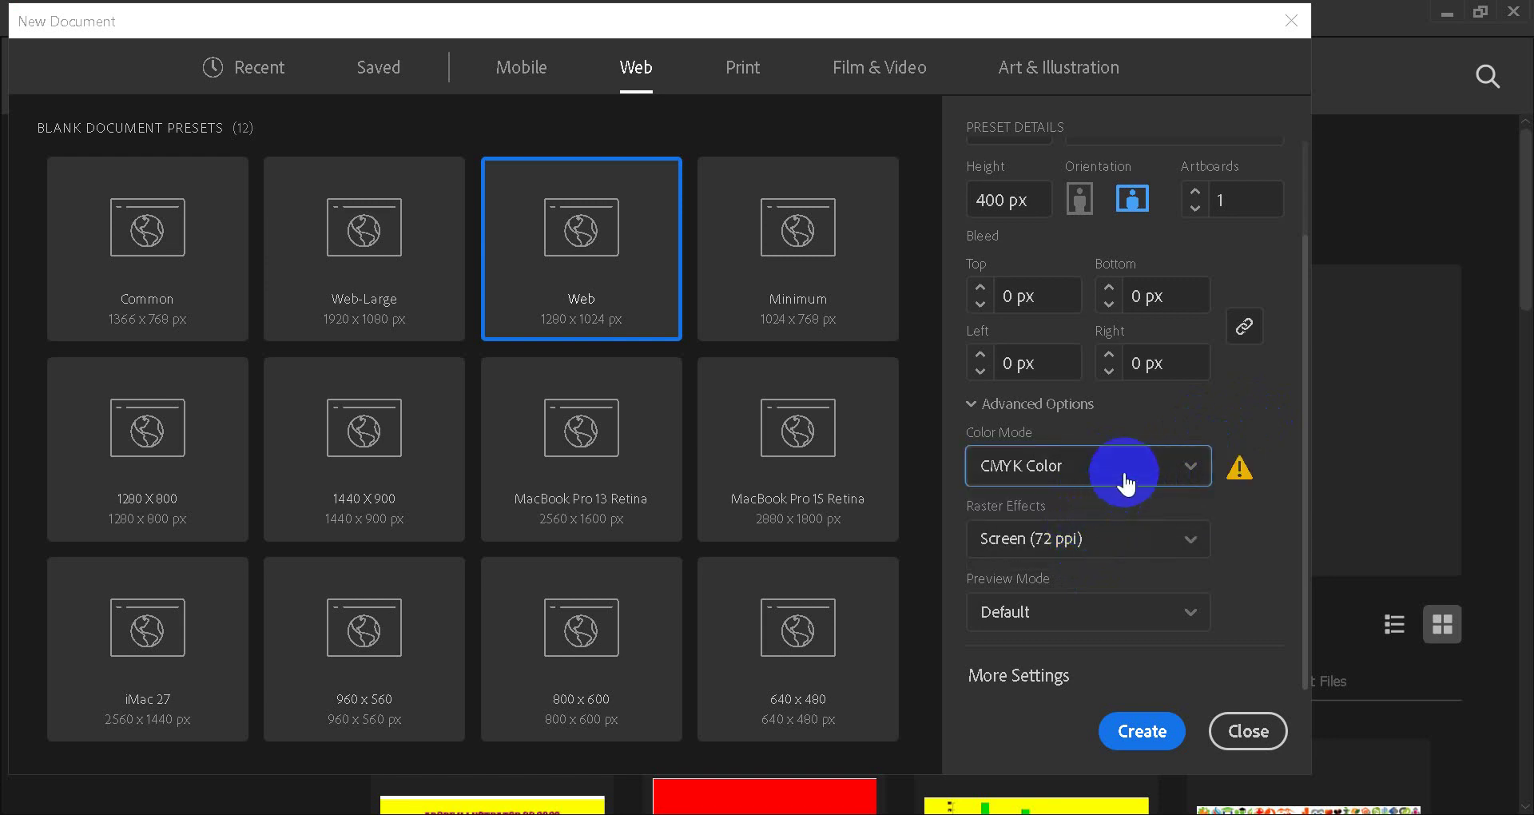
pyautogui.click(1130, 472)
pyautogui.click(1110, 512)
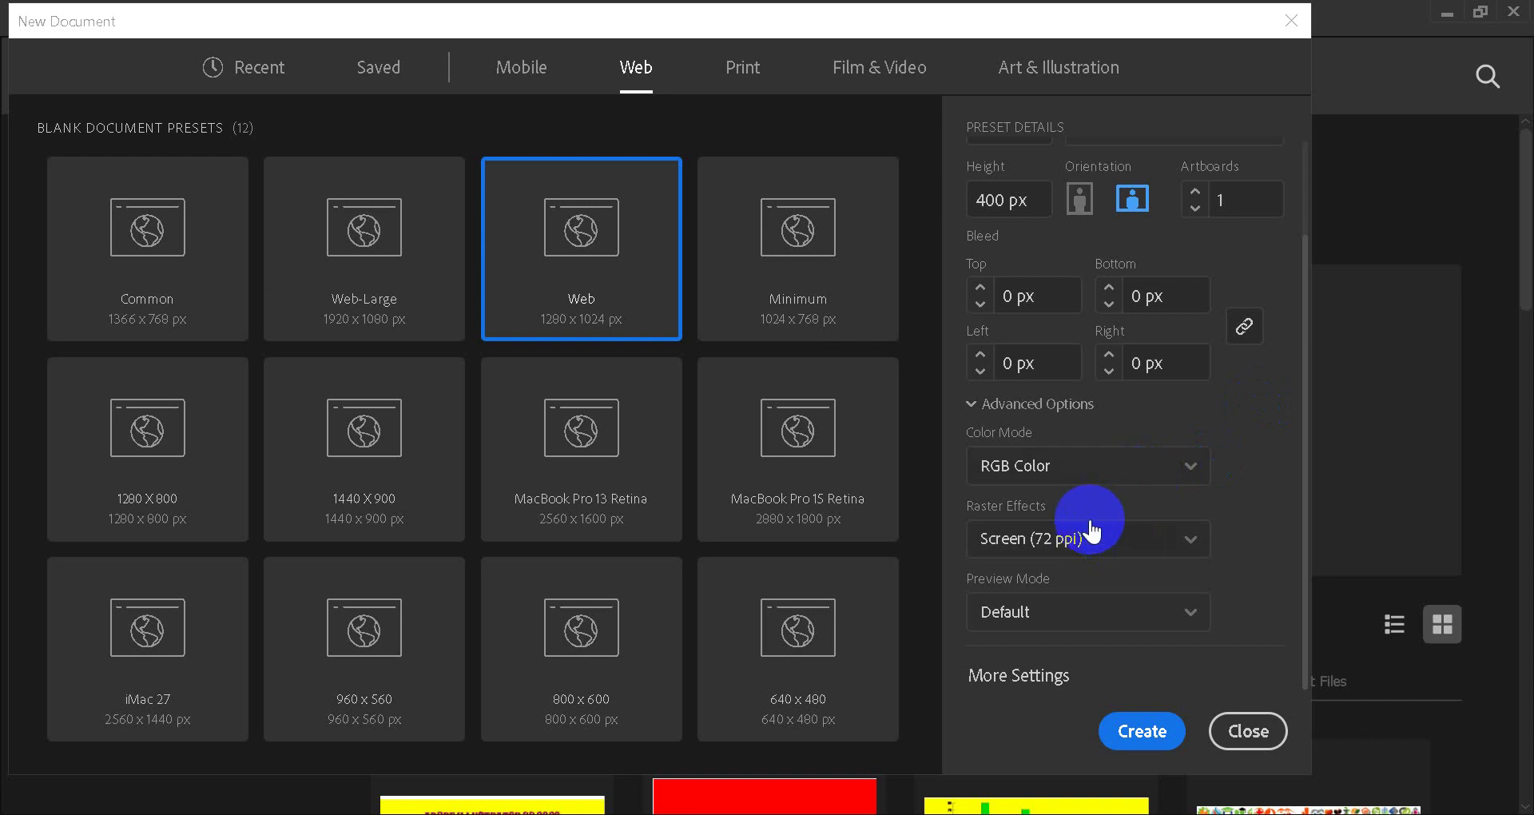
# Set Raster Effects to High (300 ppi), after briefly trying Medium (150 ppi).
pyautogui.click(1148, 550)
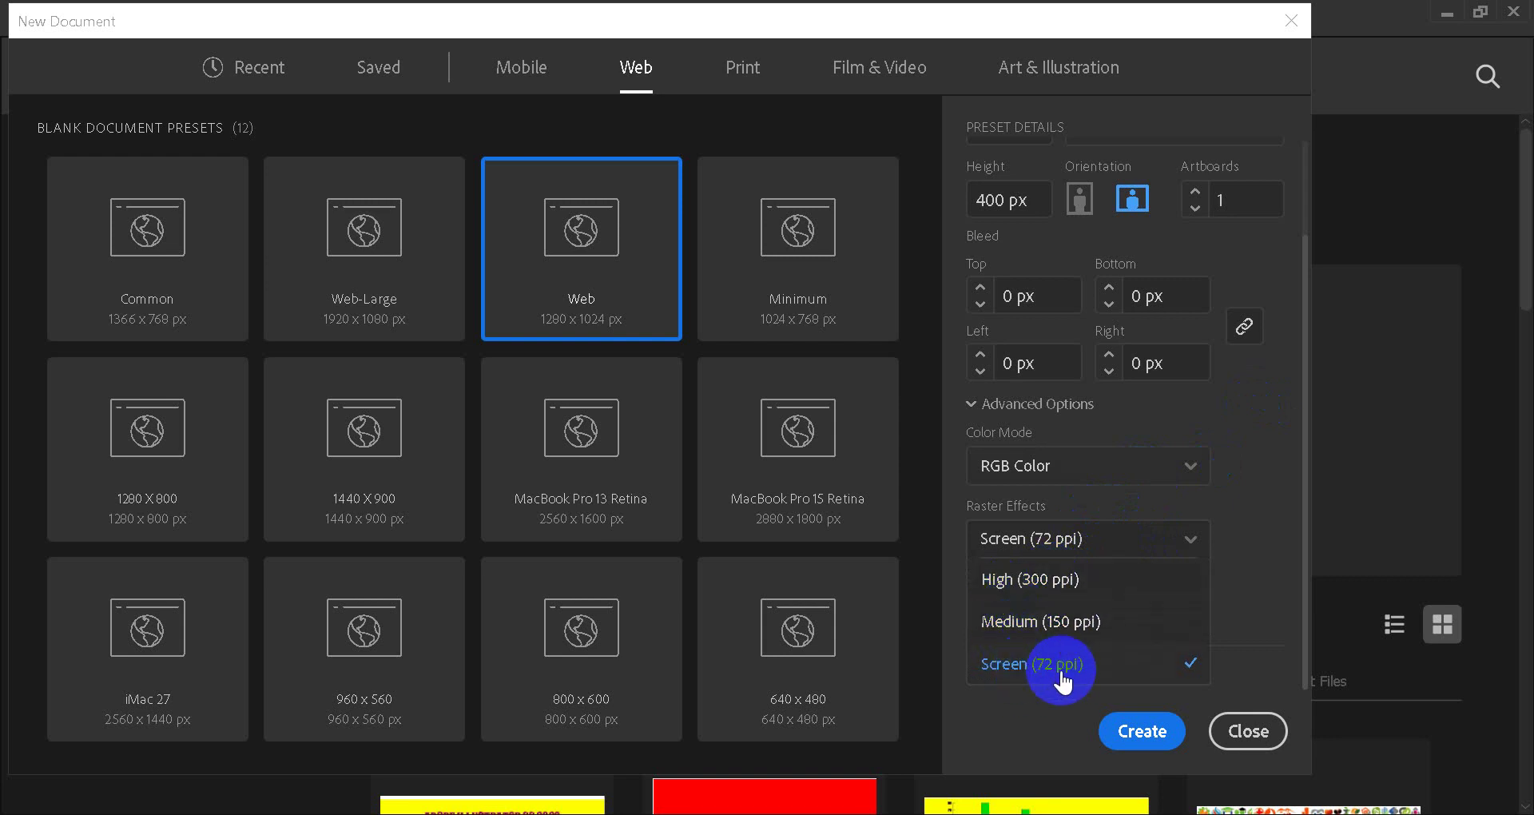
pyautogui.click(1032, 581)
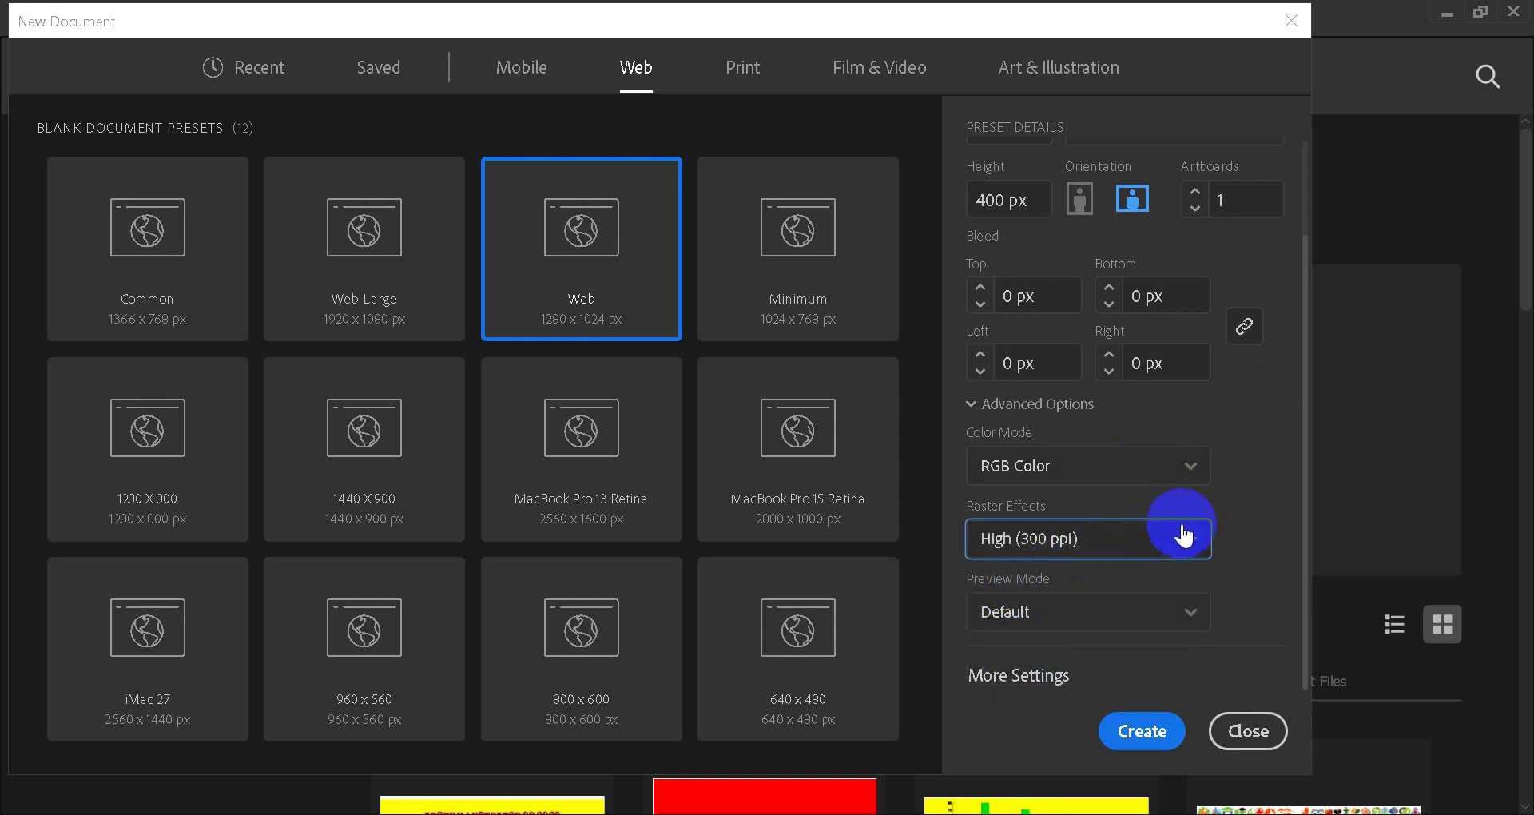
pyautogui.click(1139, 551)
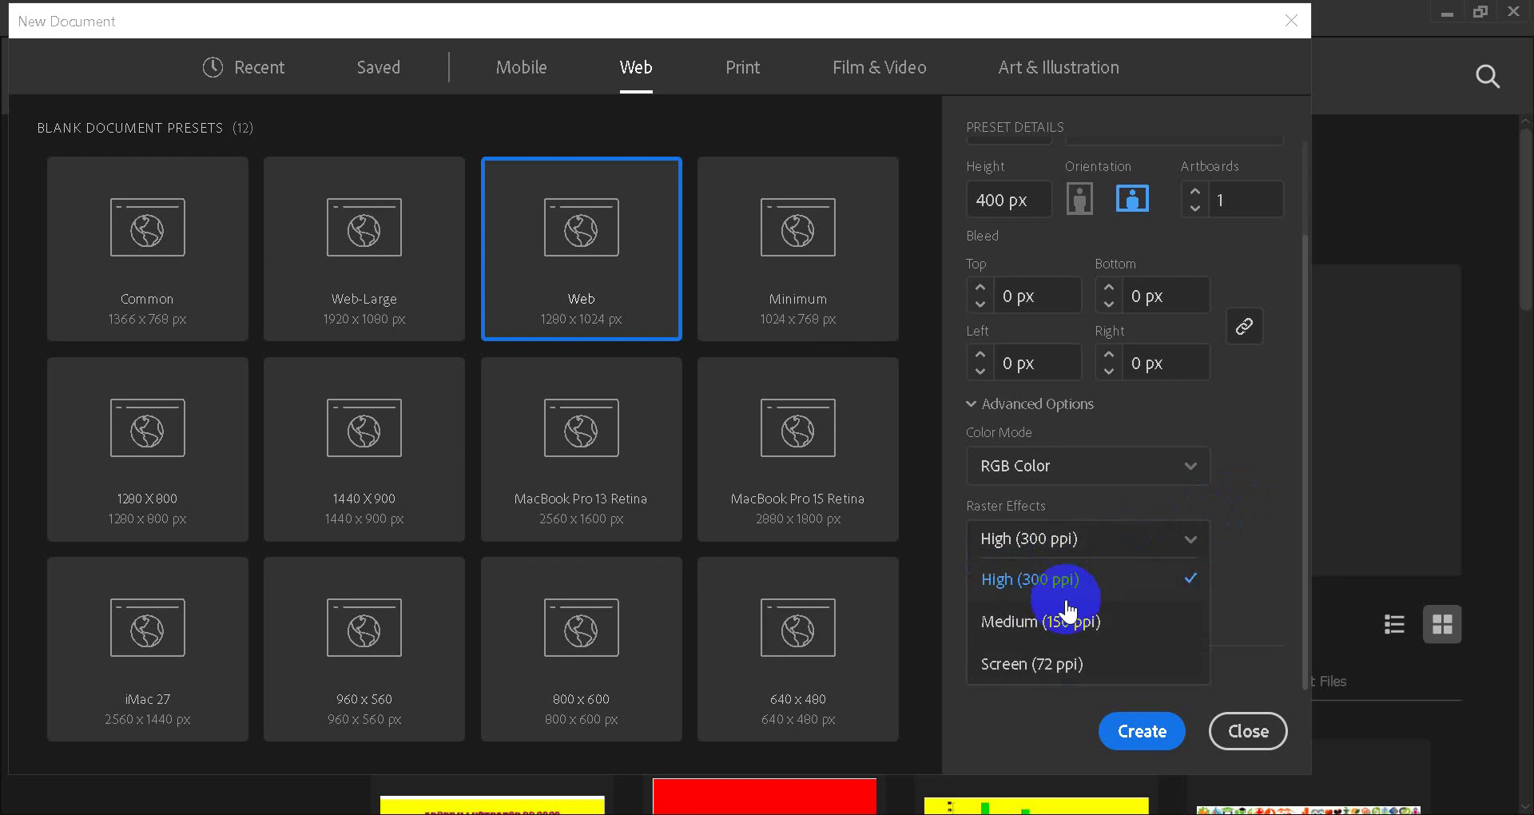
pyautogui.click(1066, 621)
pyautogui.click(1075, 550)
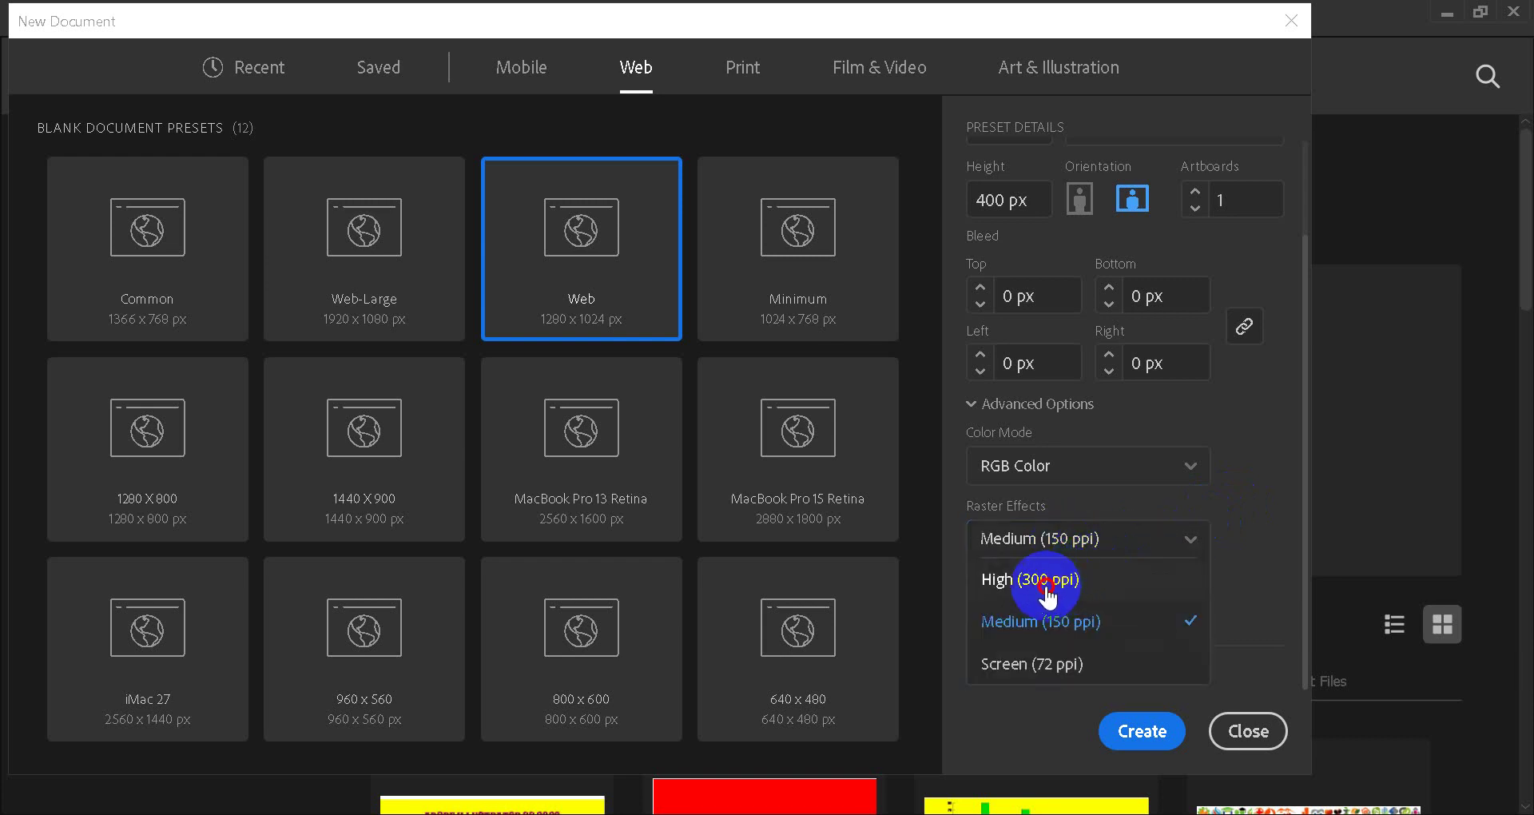
pyautogui.click(1095, 581)
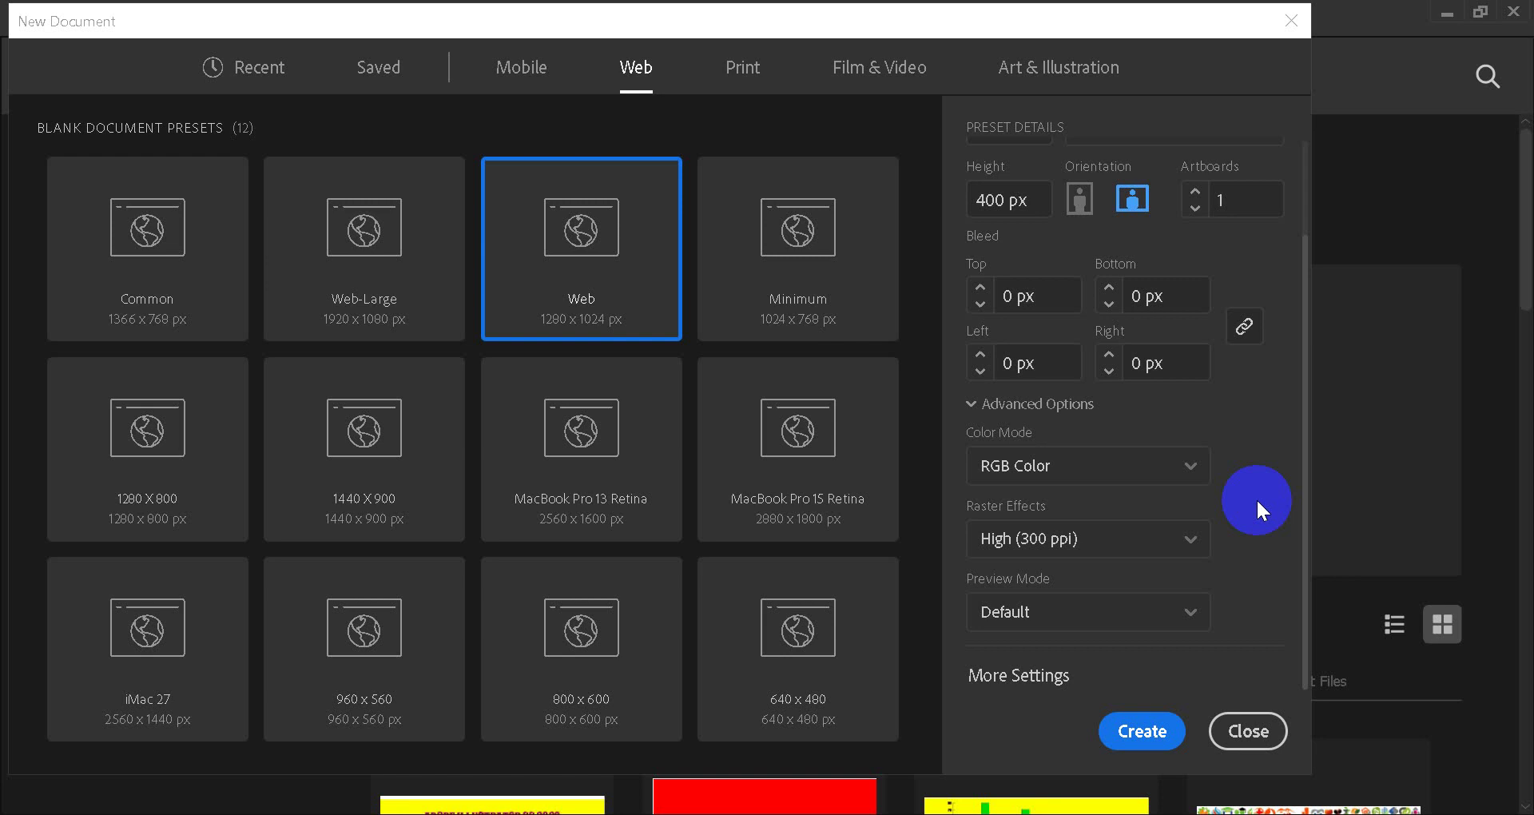
pyautogui.click(1119, 541)
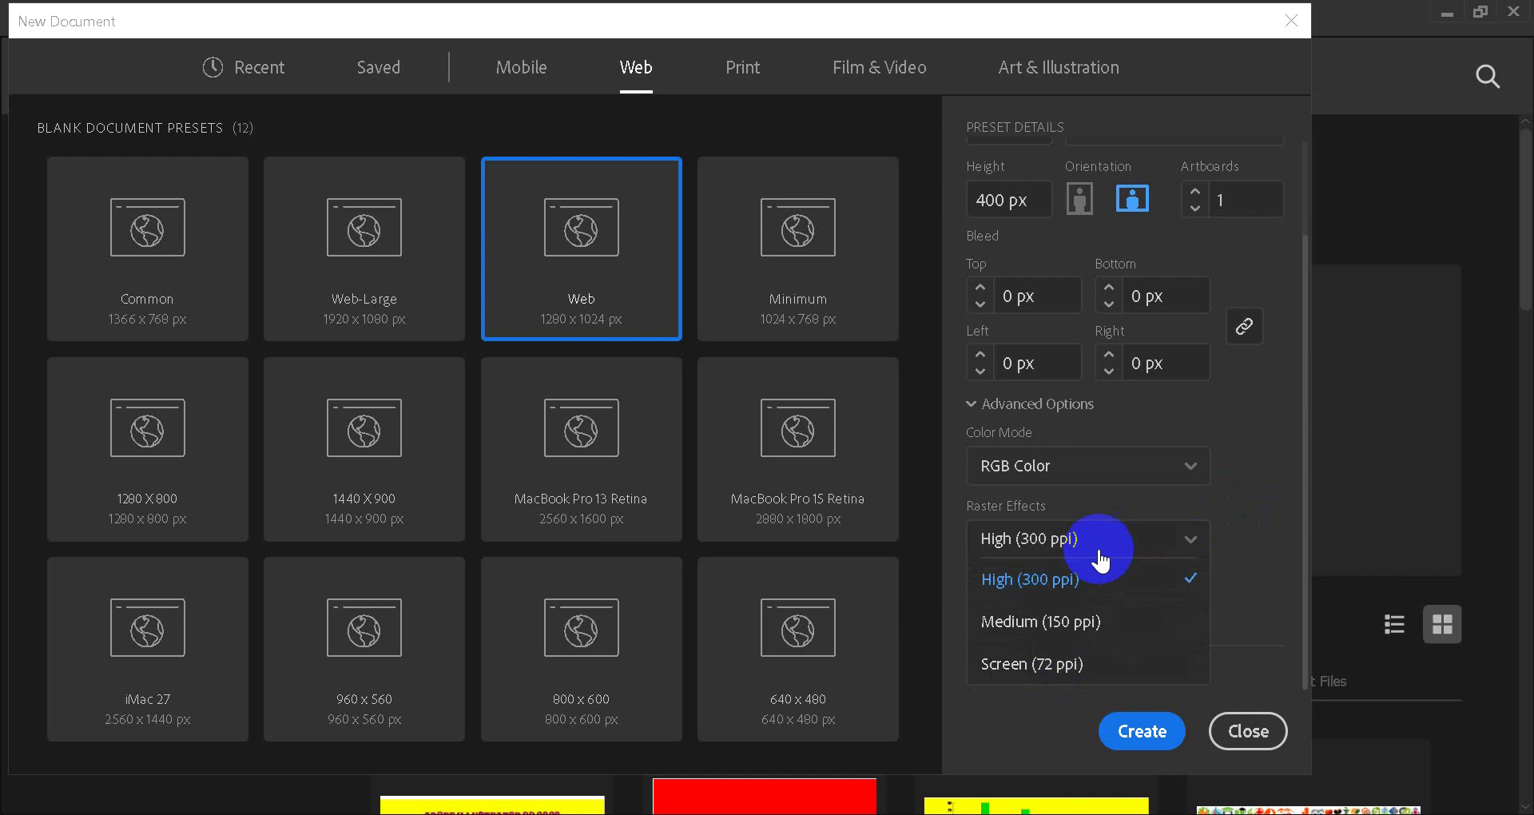
pyautogui.click(1147, 545)
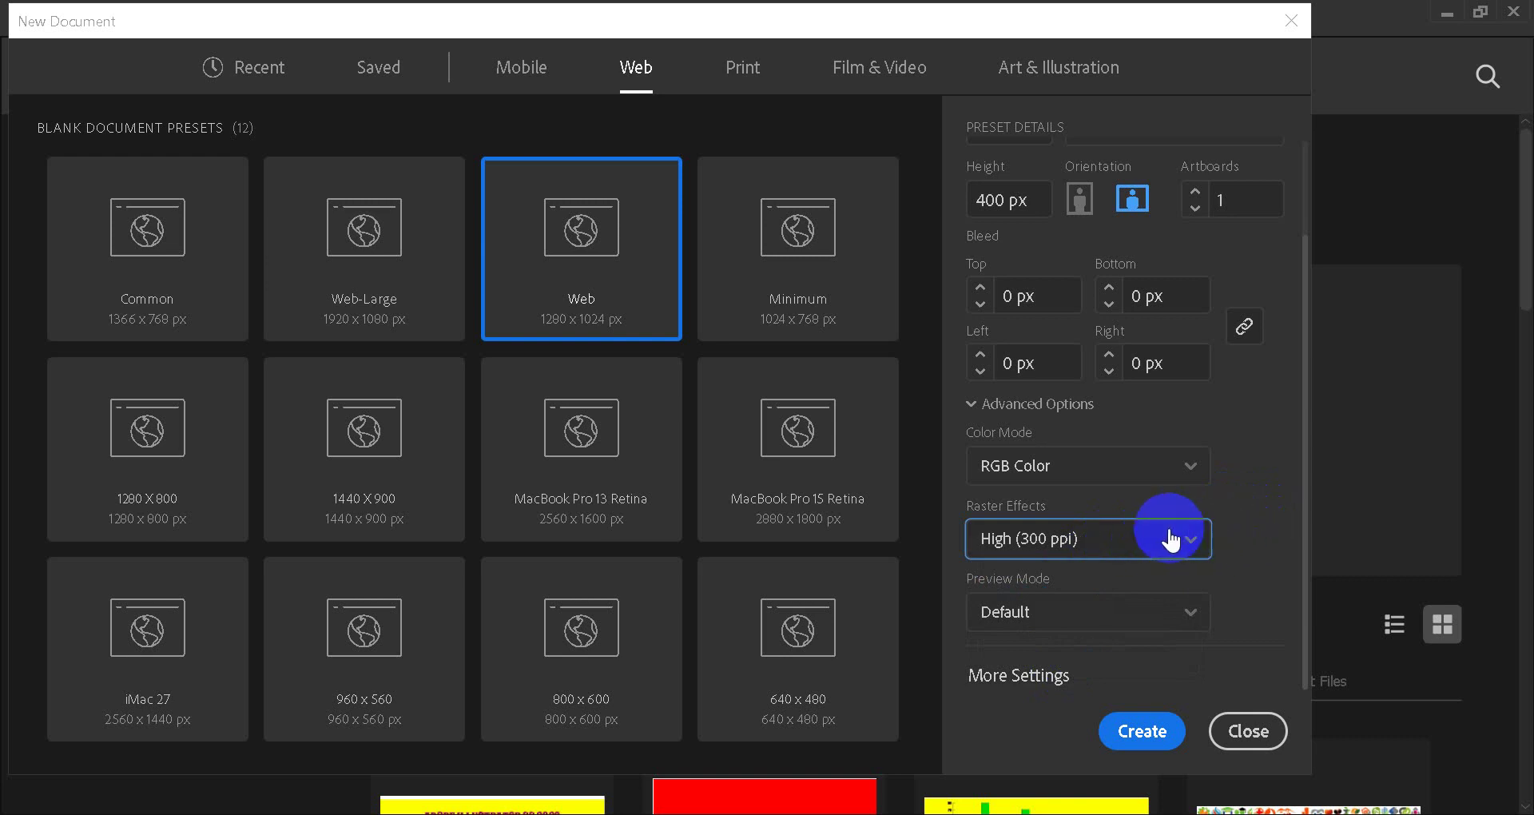
pyautogui.click(1256, 502)
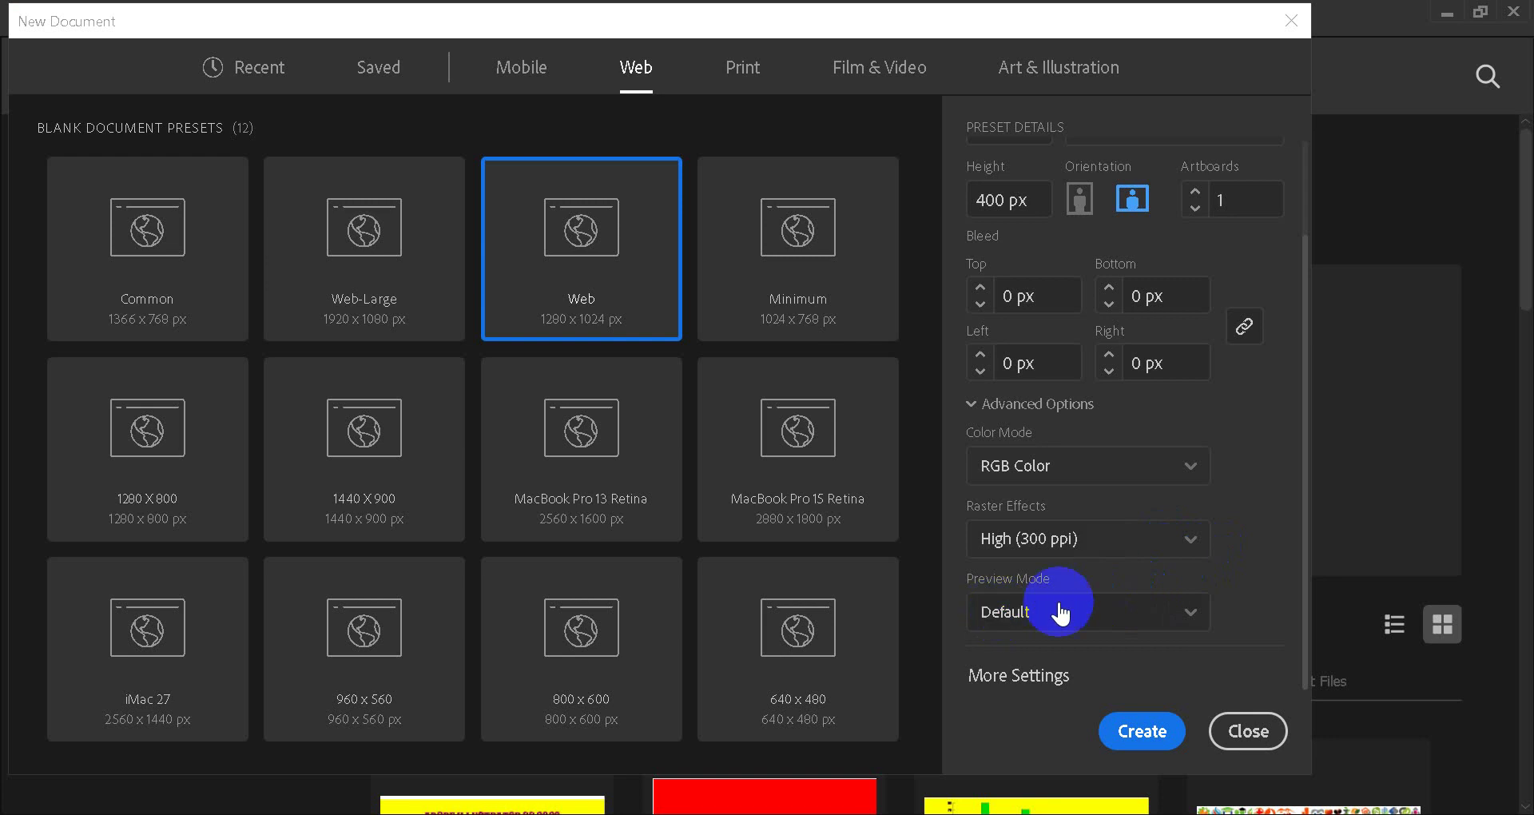
# Review More Settings without changes, then create the RGB 'Document Set Up' document.
pyautogui.click(1024, 664)
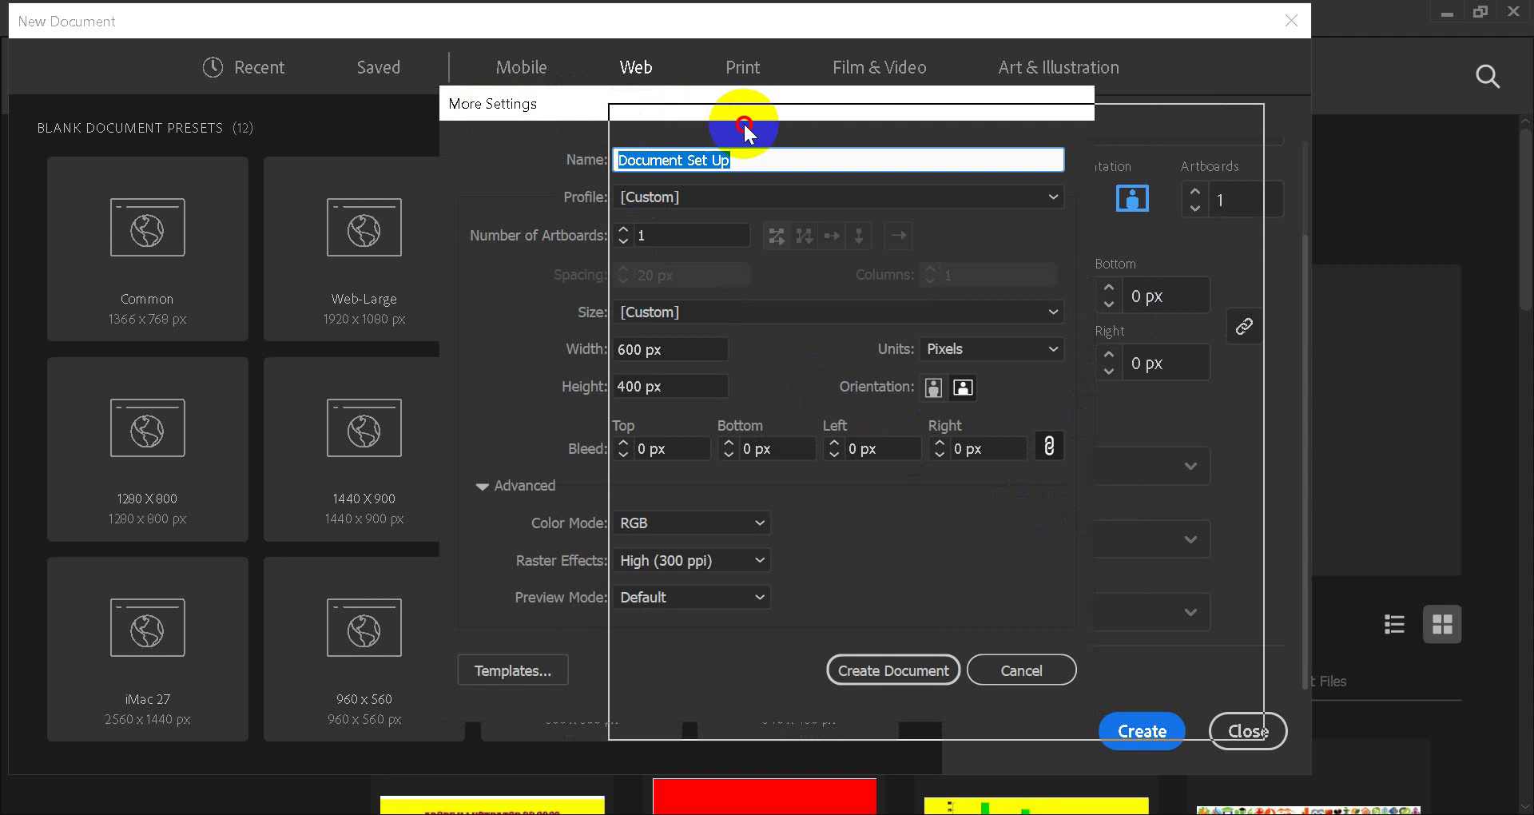
pyautogui.moveTo(574, 106)
pyautogui.mouseDown()
pyautogui.moveTo(872, 120)
pyautogui.moveTo(660, 93)
pyautogui.mouseUp()
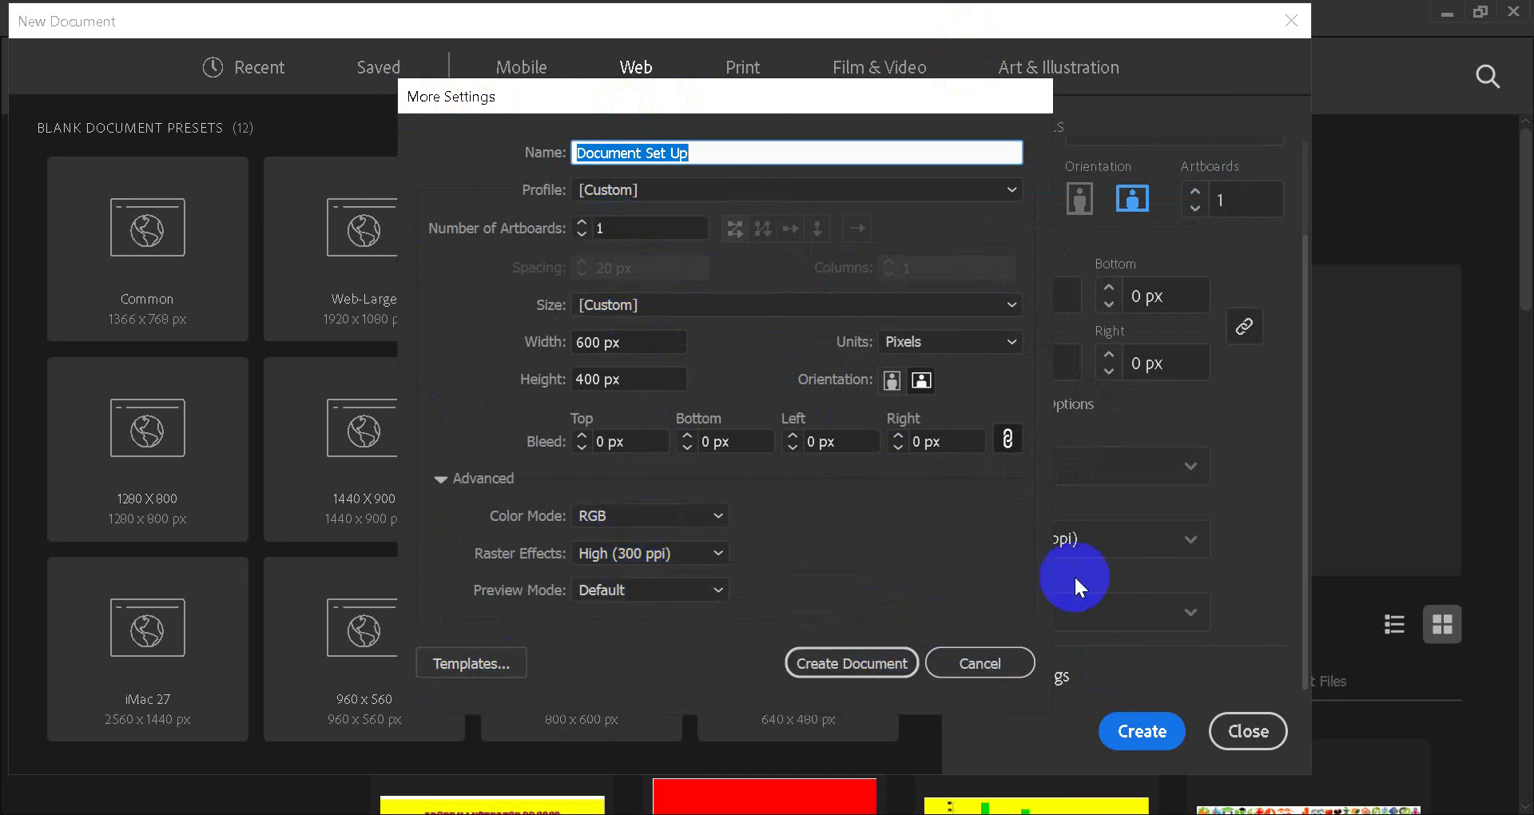
pyautogui.click(987, 661)
pyautogui.click(1132, 742)
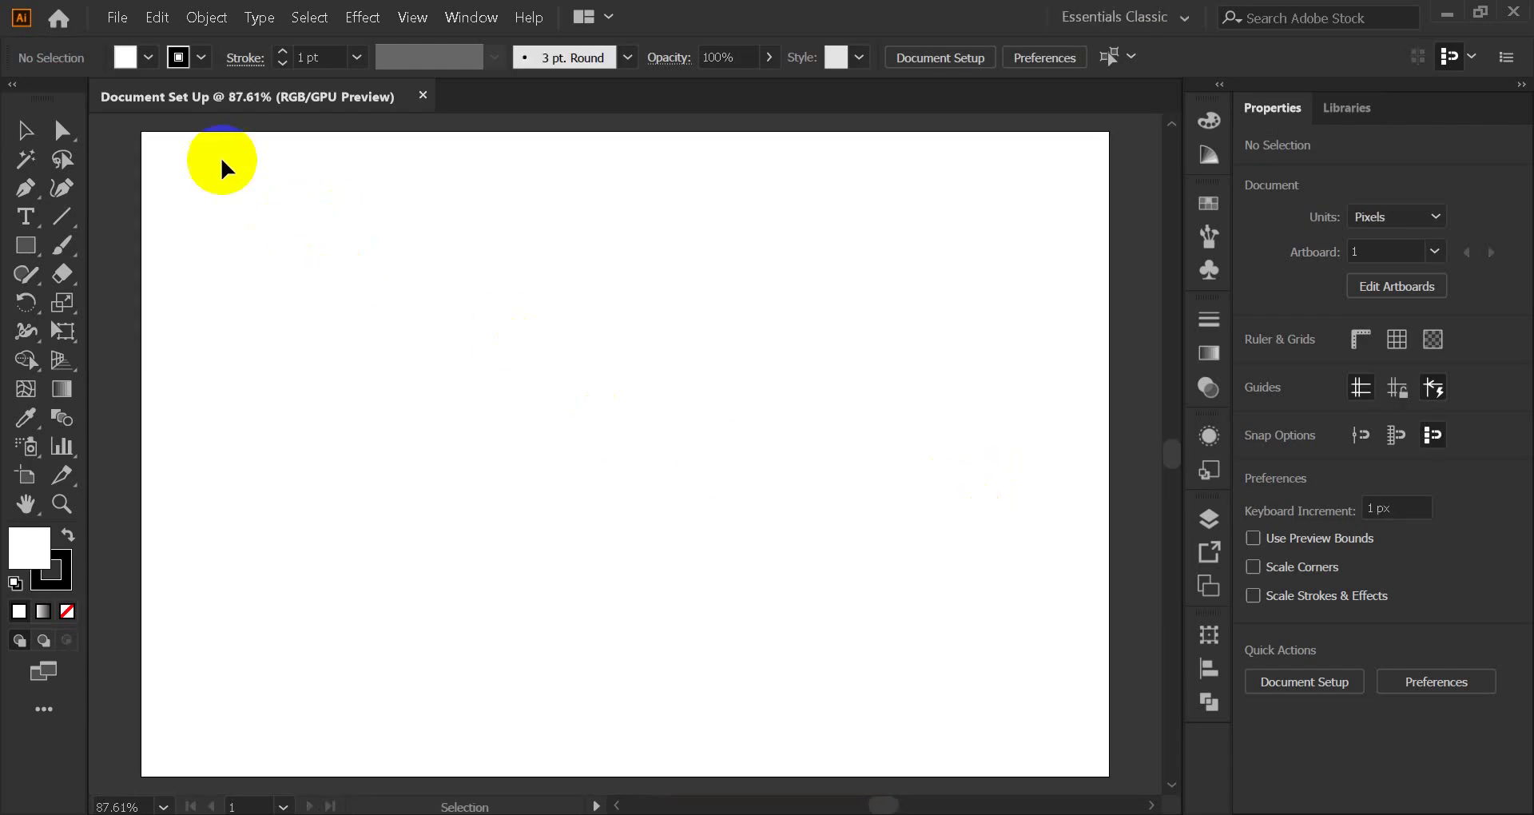
pyautogui.click(152, 112)
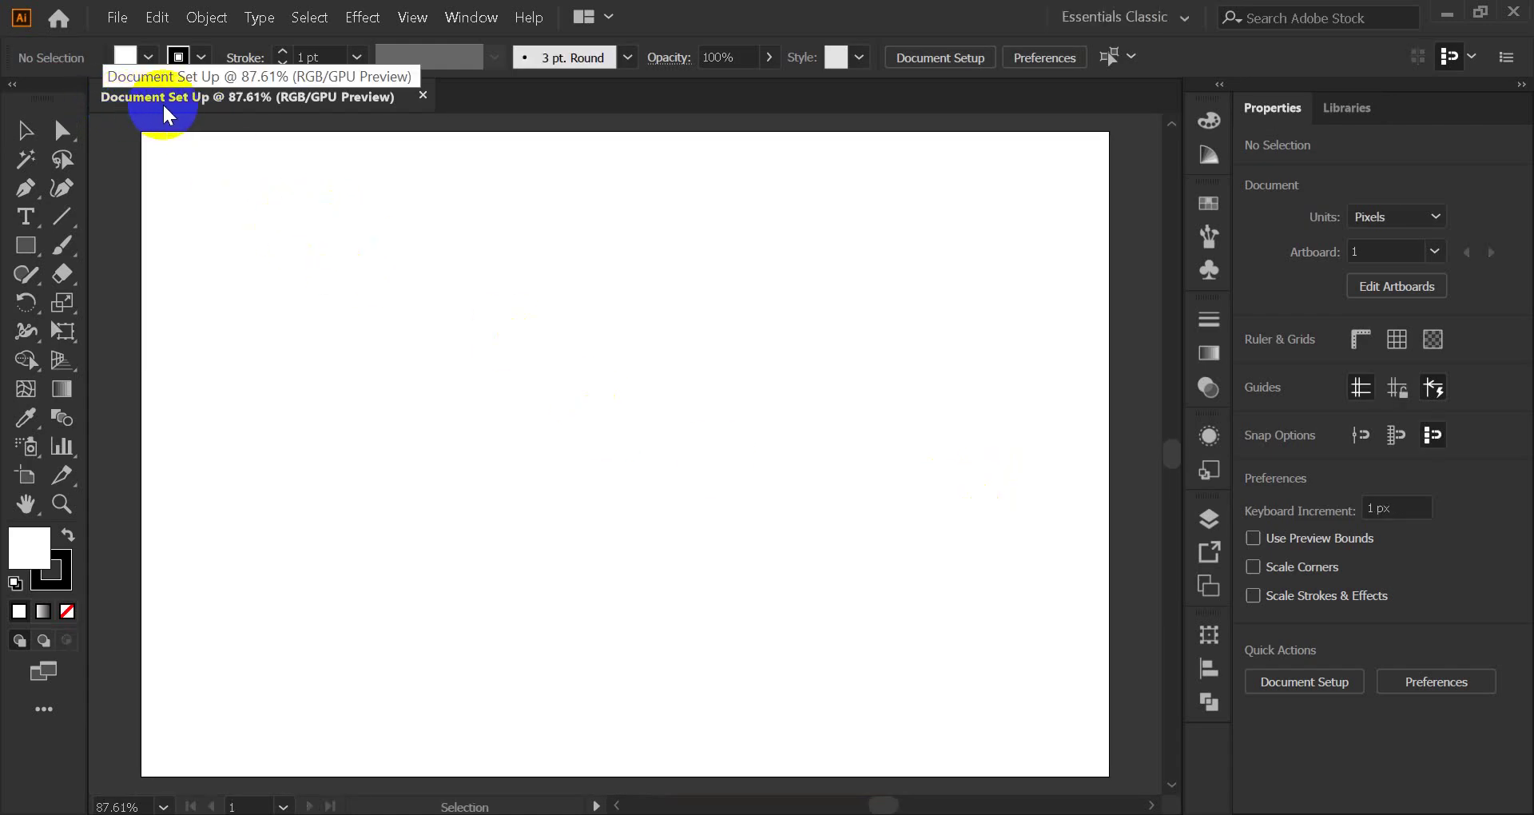
pyautogui.click(285, 118)
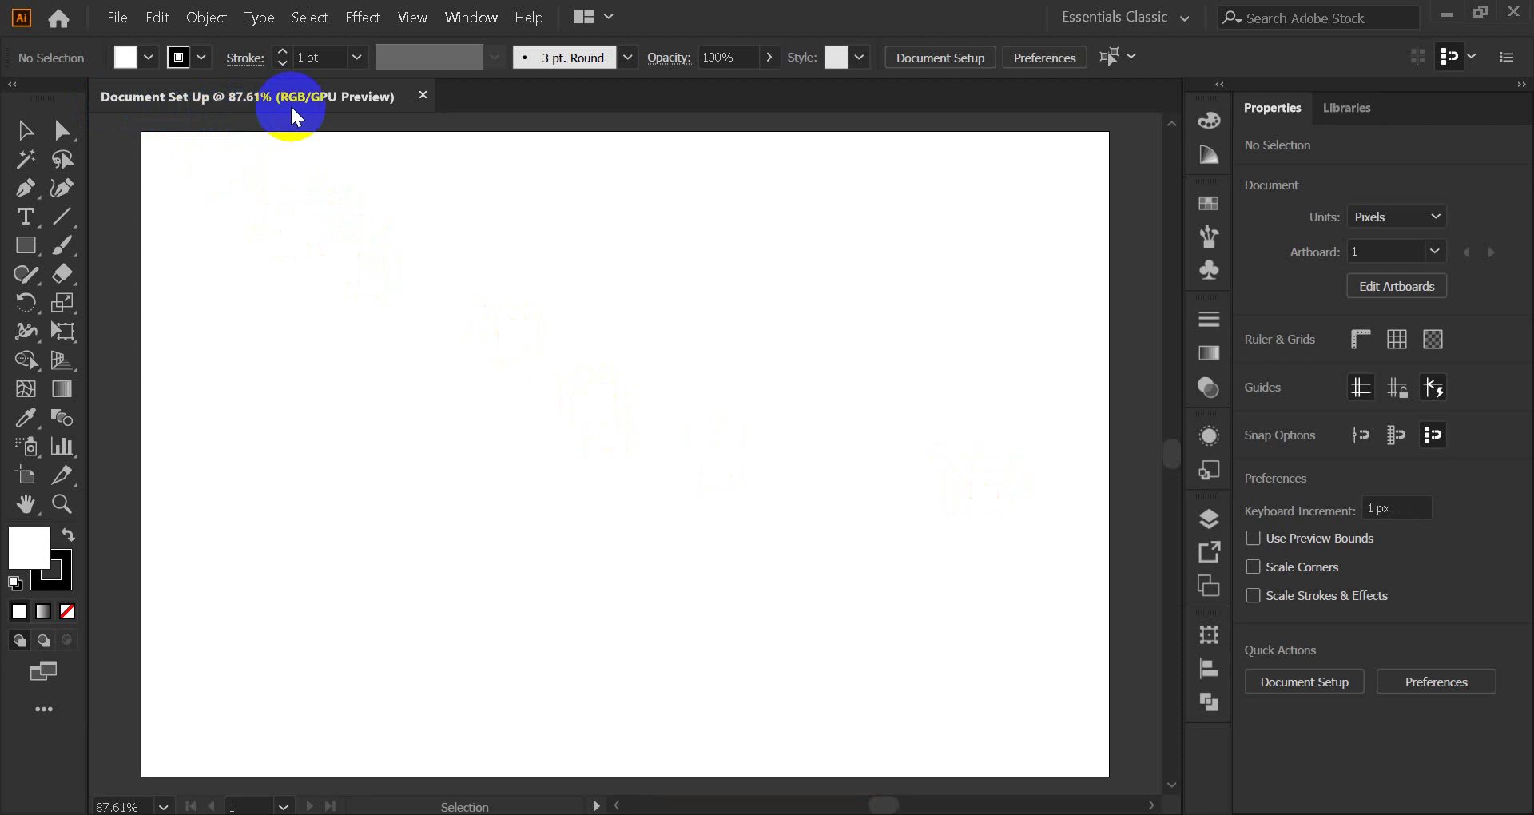
pyautogui.click(317, 794)
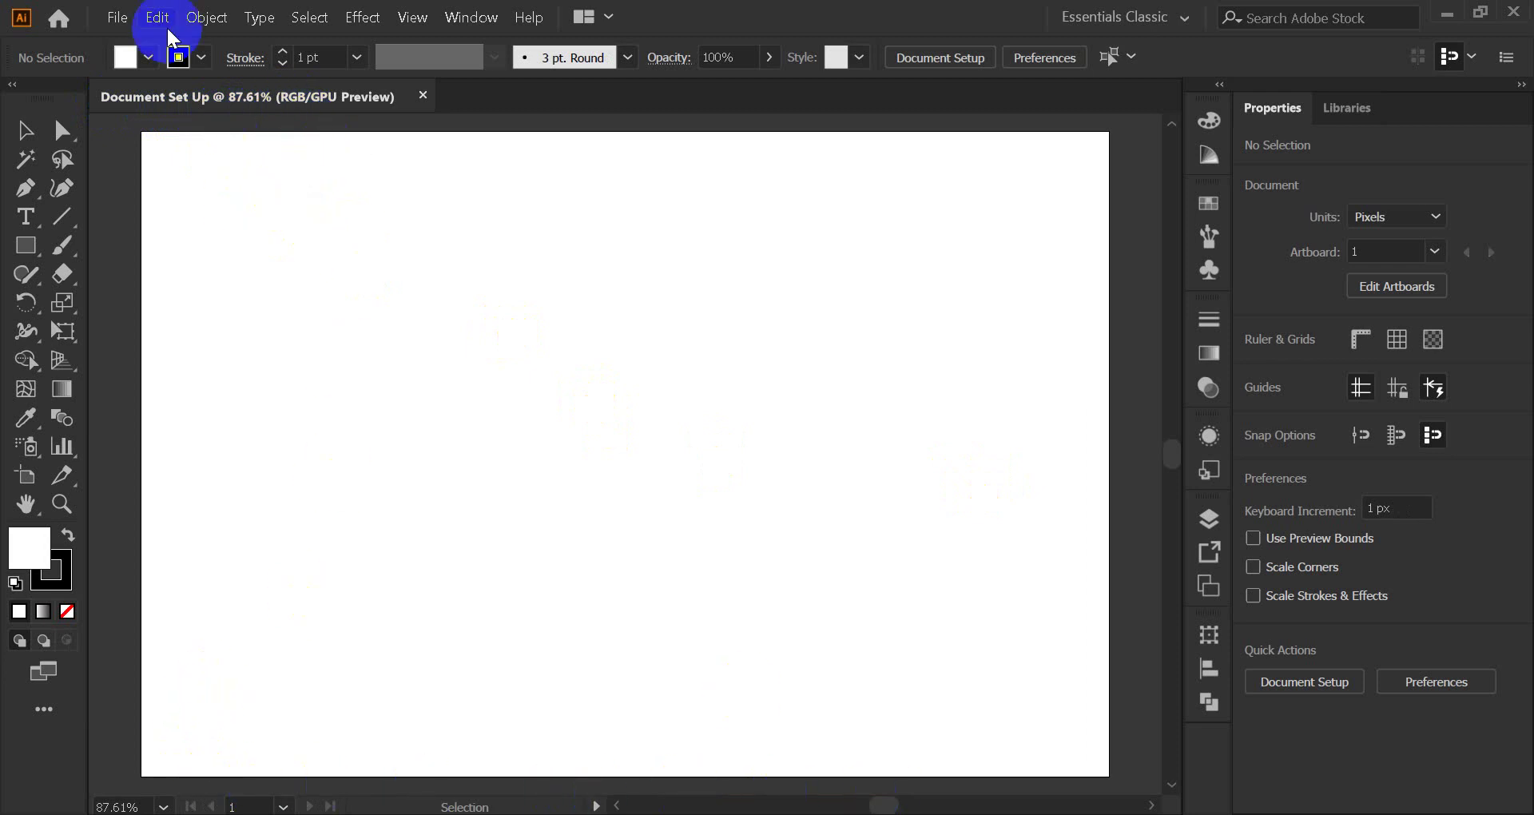
pyautogui.click(115, 17)
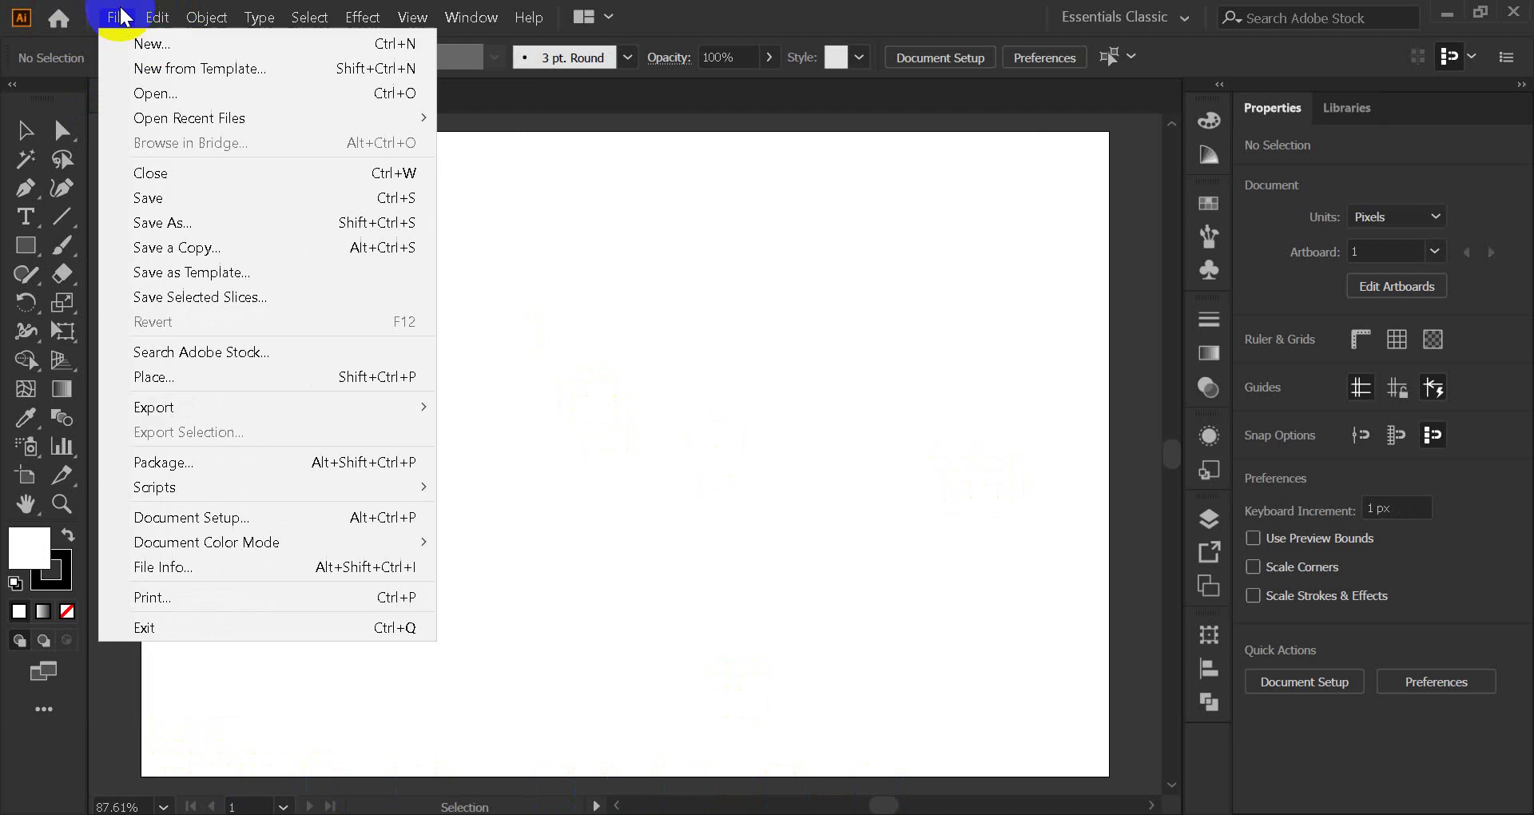
# Create a new 600×400 px document with 2 artboards, then flip between it and Document Set Up.
pyautogui.click(134, 41)
pyautogui.hotkey('ctrl', 'n')
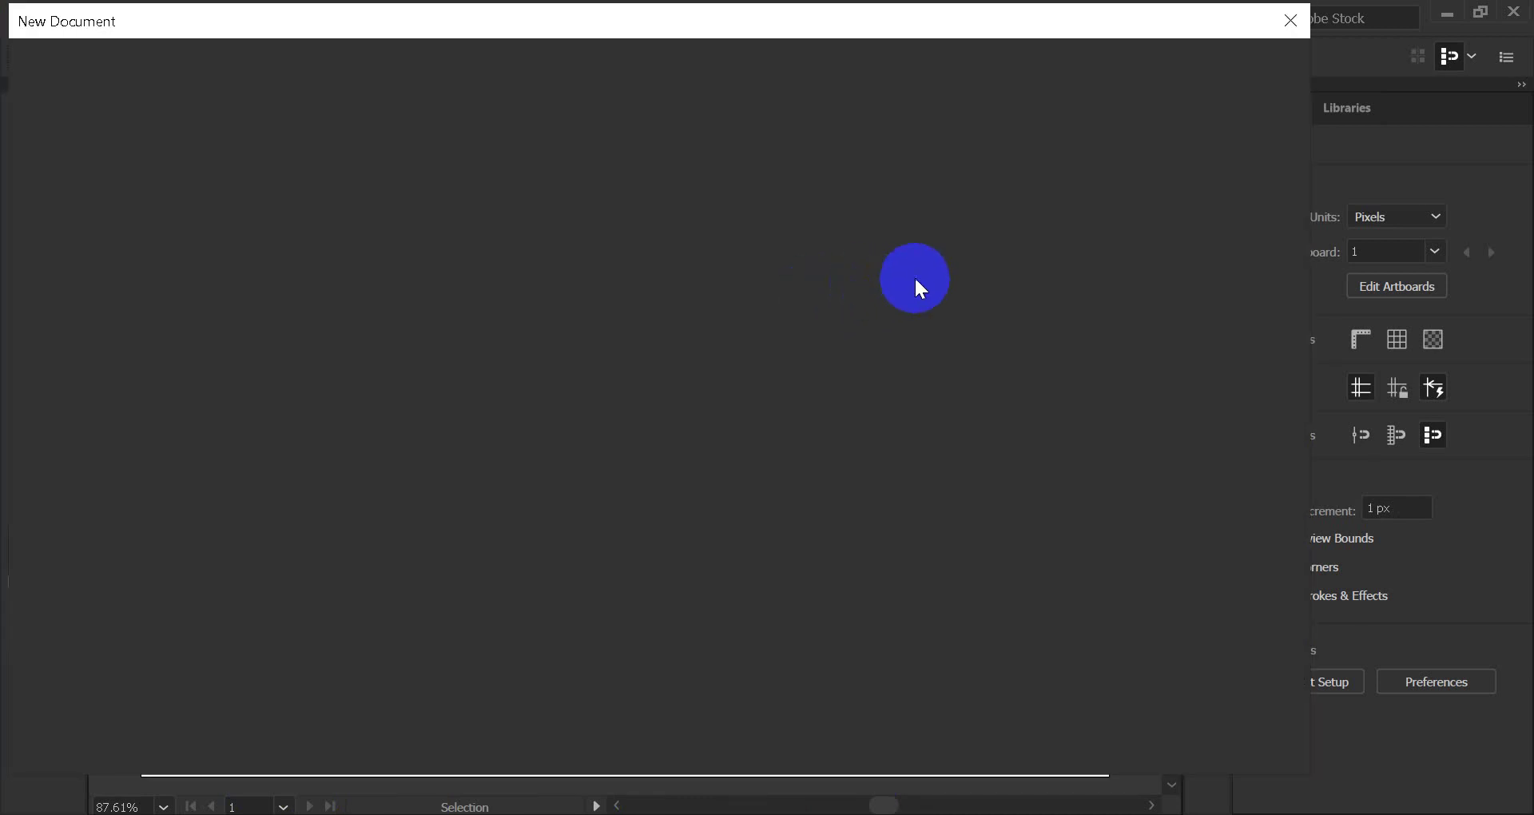
pyautogui.doubleClick(1219, 314)
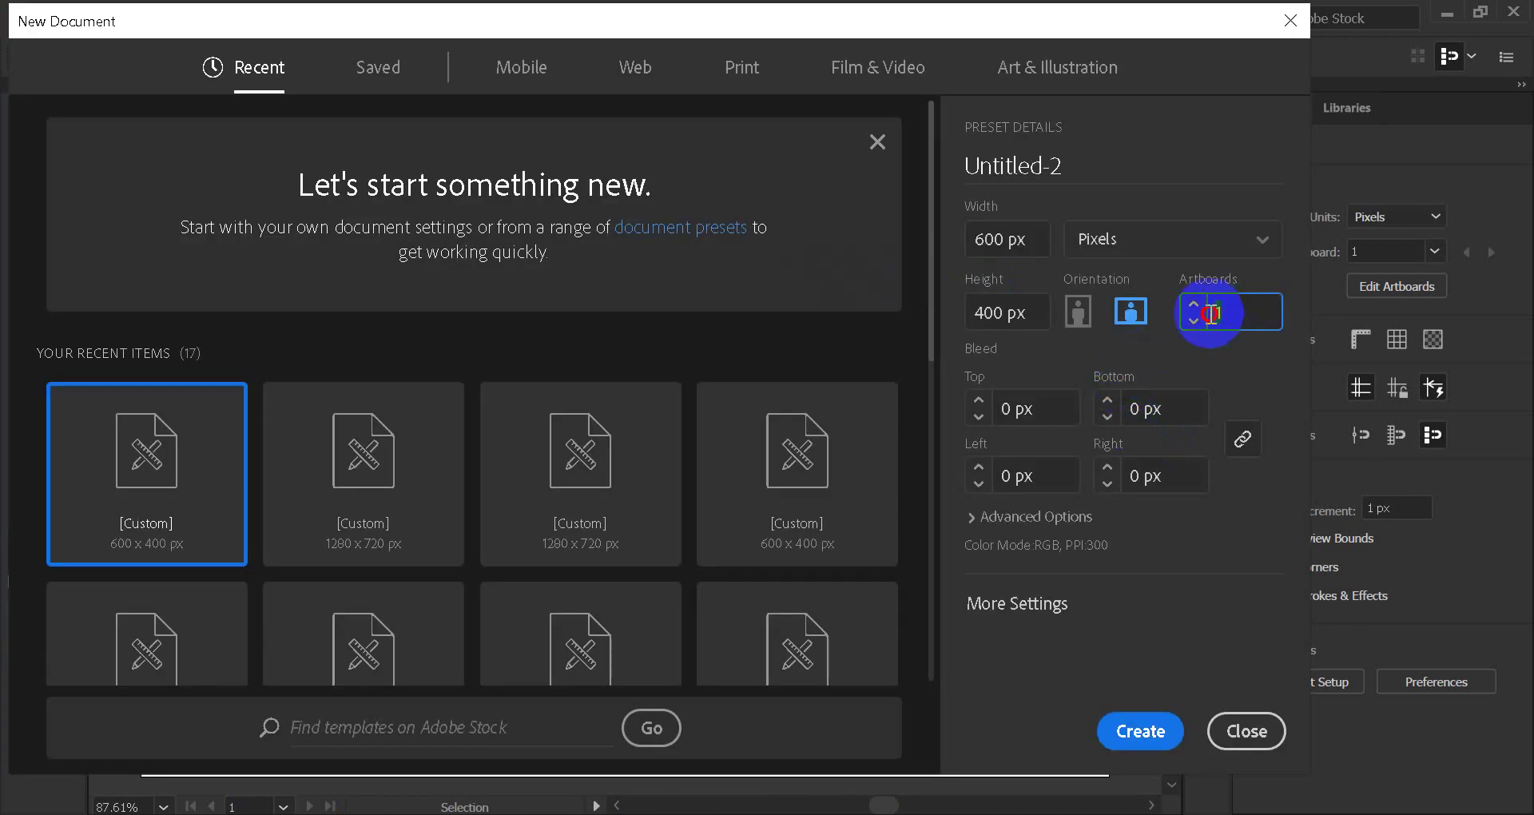
pyautogui.write('2')
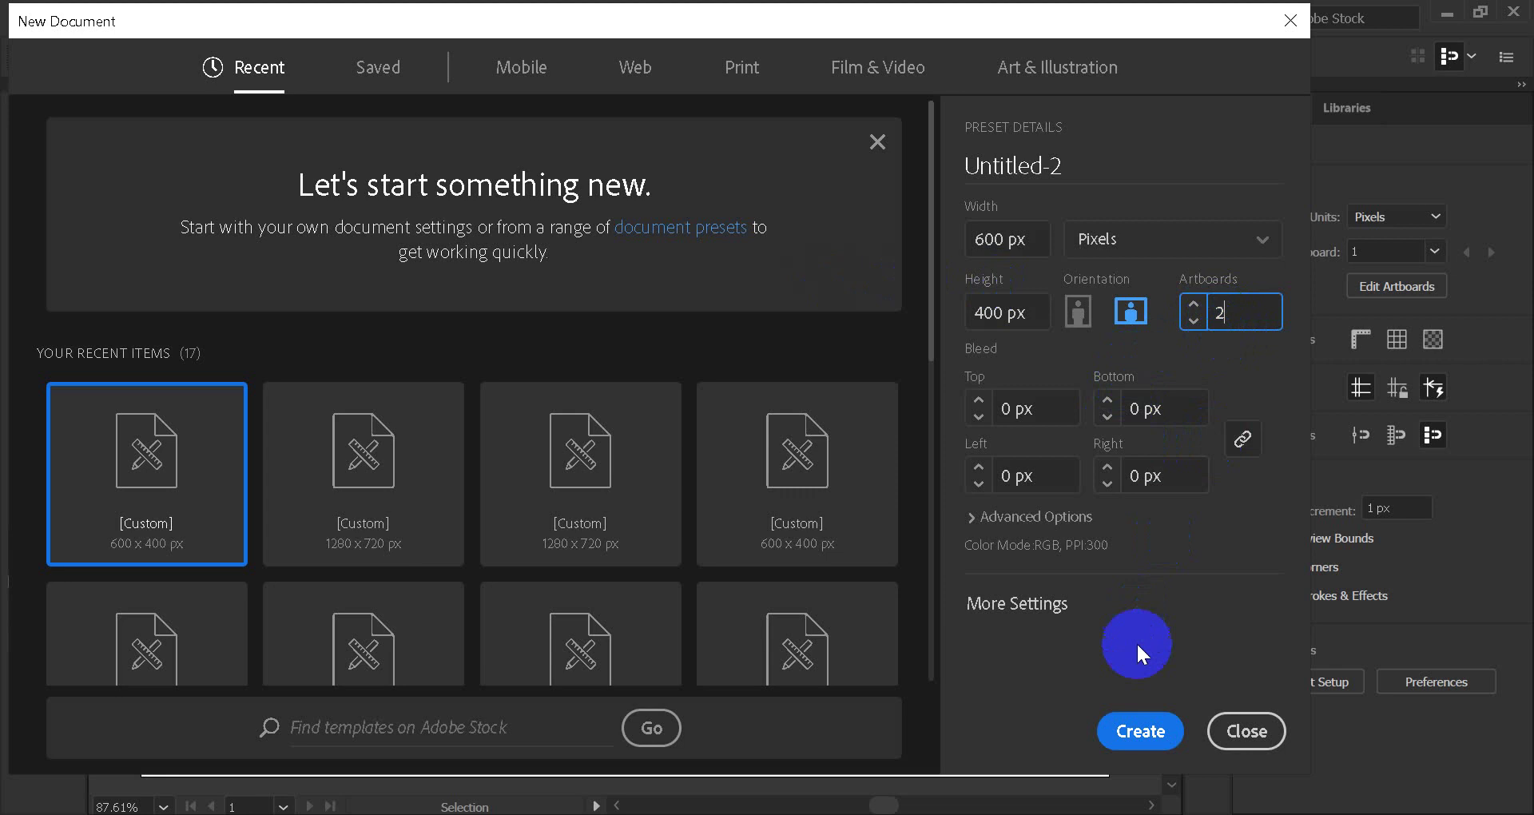
pyautogui.click(1140, 730)
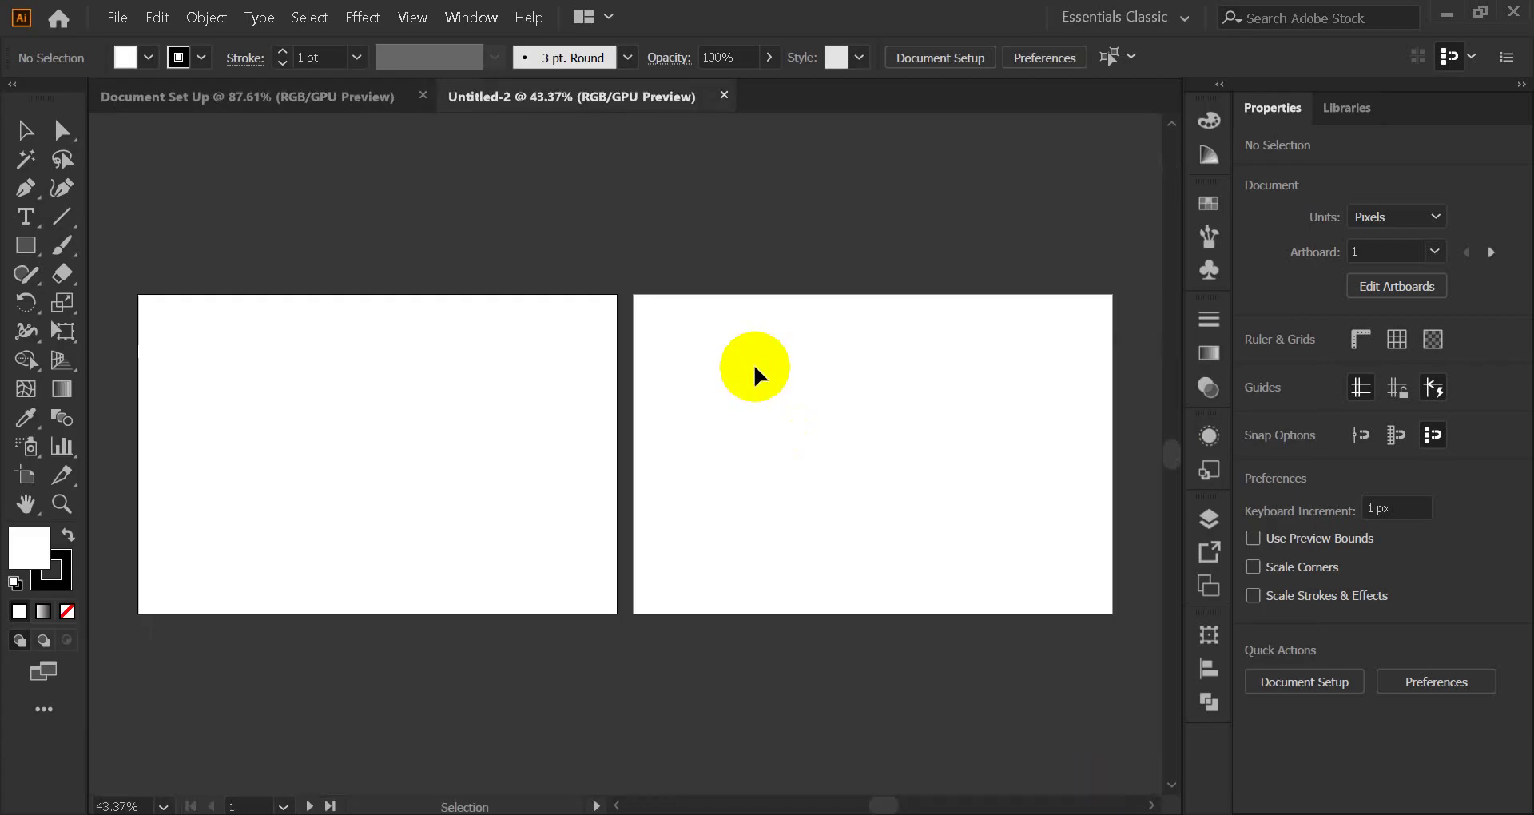
pyautogui.click(343, 99)
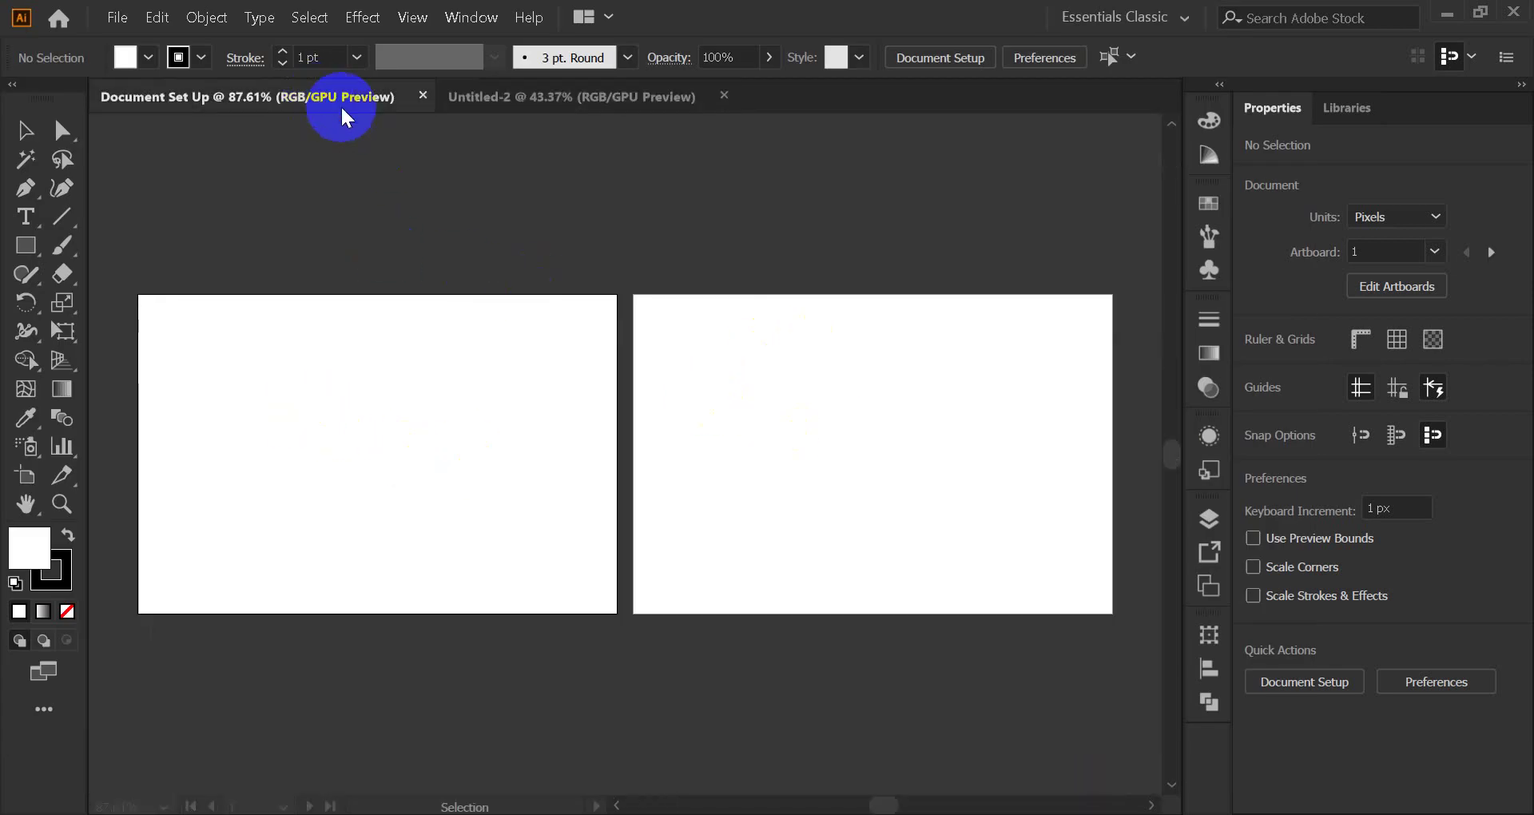
pyautogui.click(576, 102)
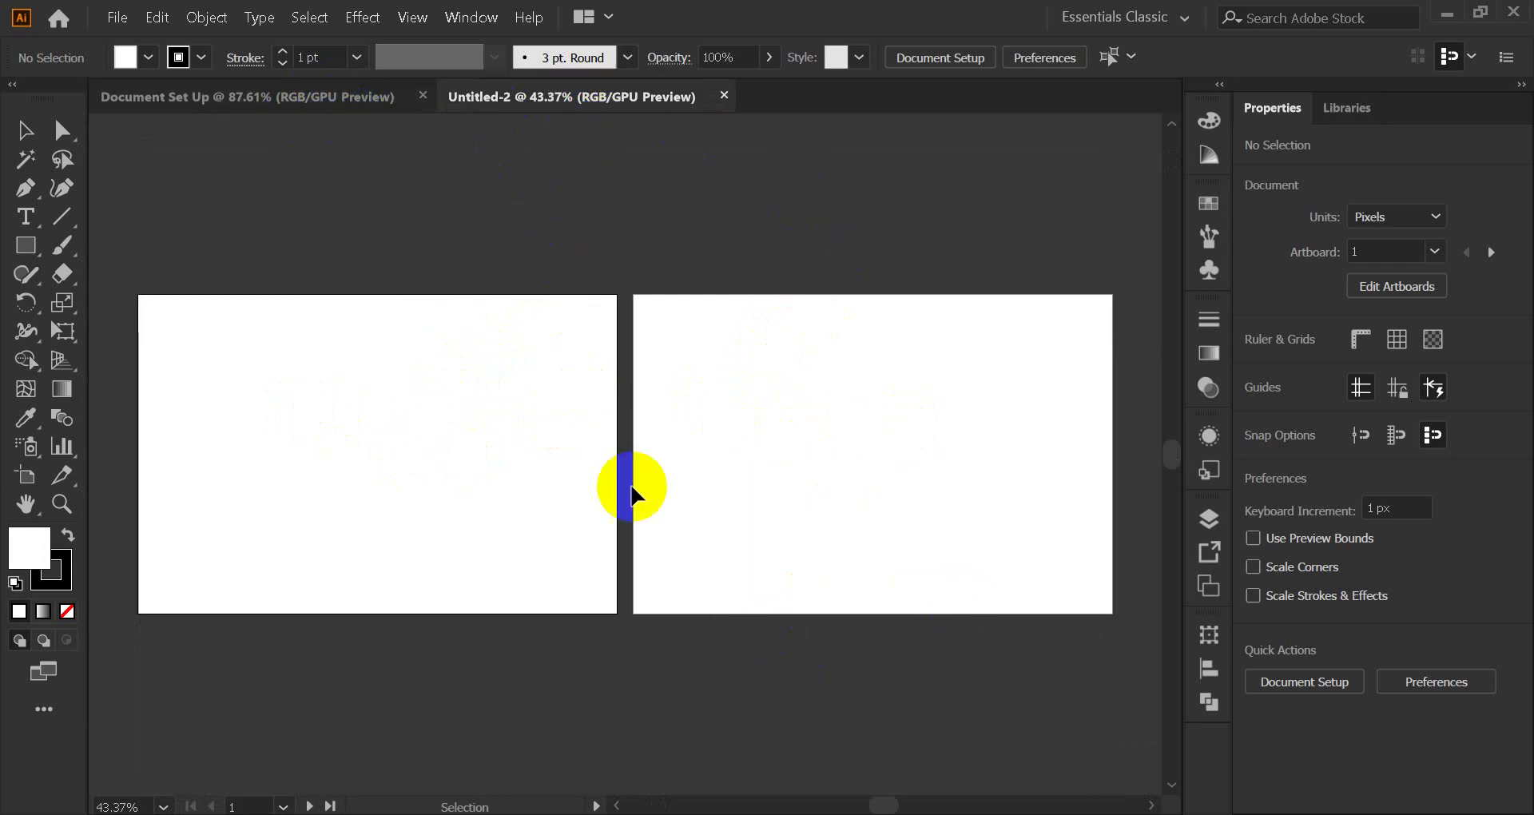
# Bring the Document Set Up file to the front, then switch to the Google Meet call.
pyautogui.click(221, 112)
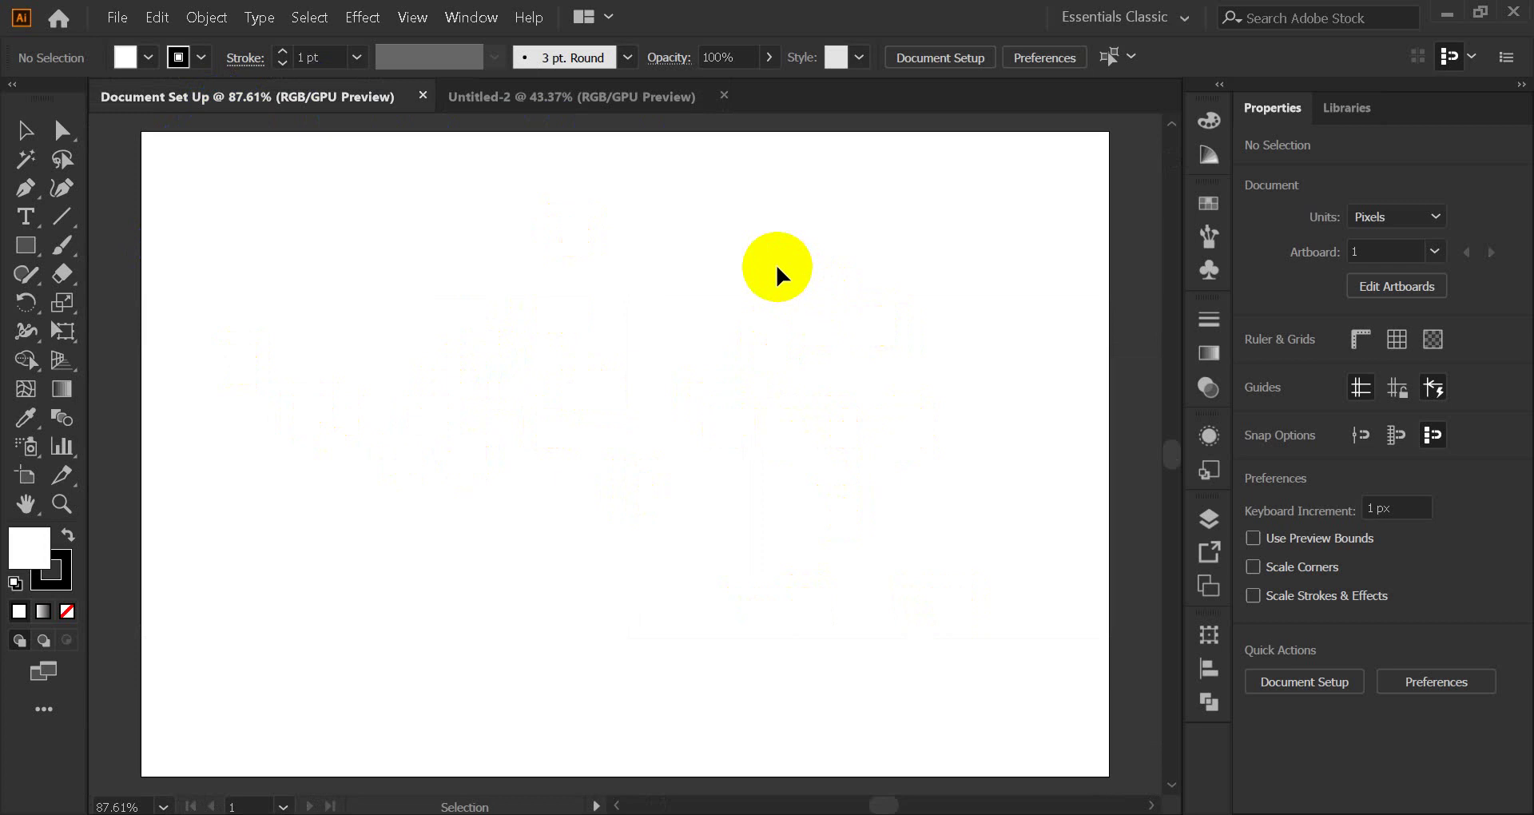
pyautogui.click(740, 750)
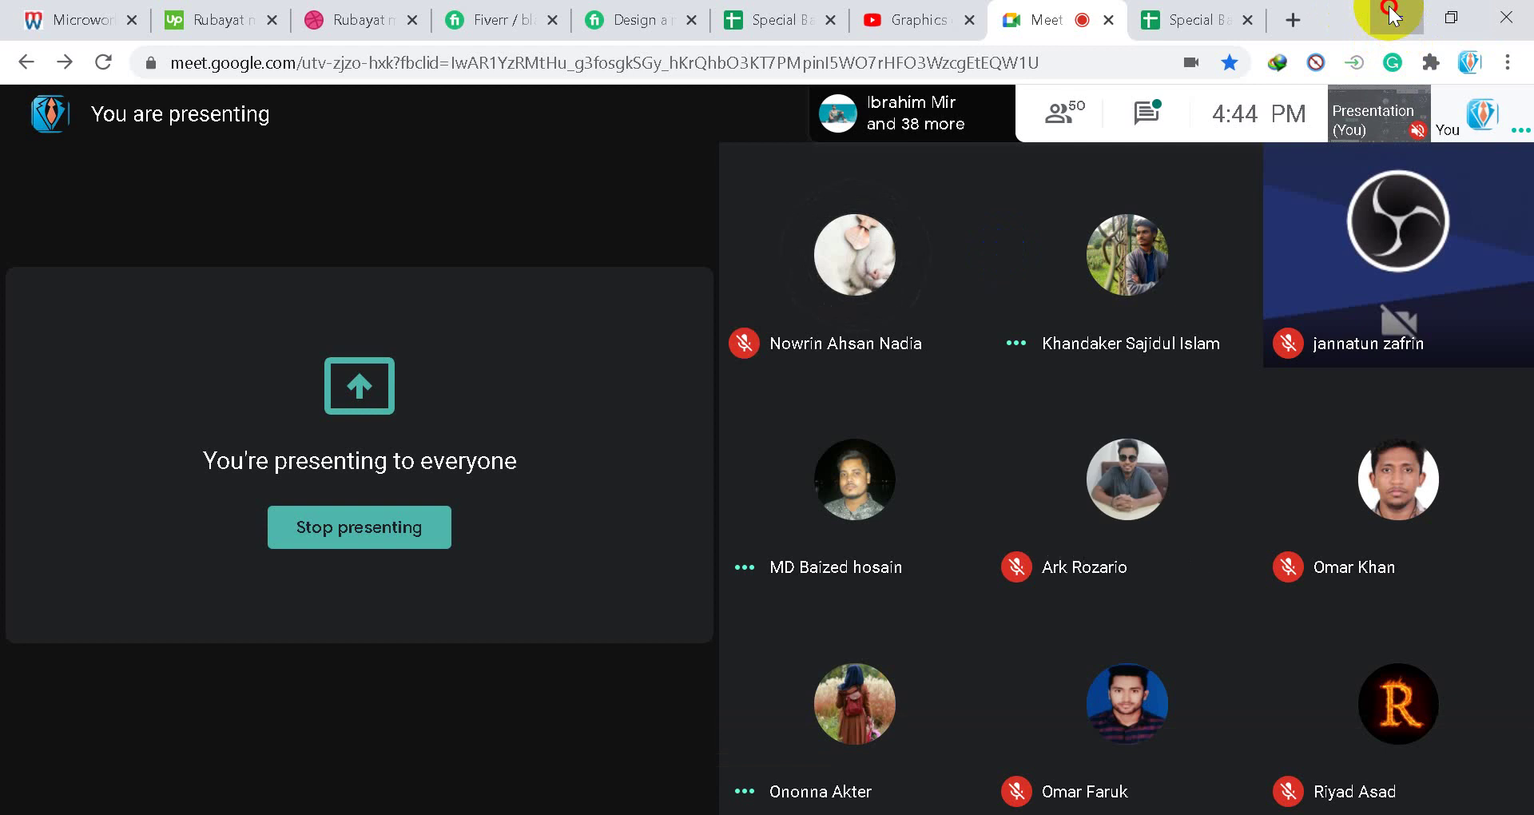
# Minimize the Google Meet Chrome window to return to Illustrator.
pyautogui.click(1394, 16)
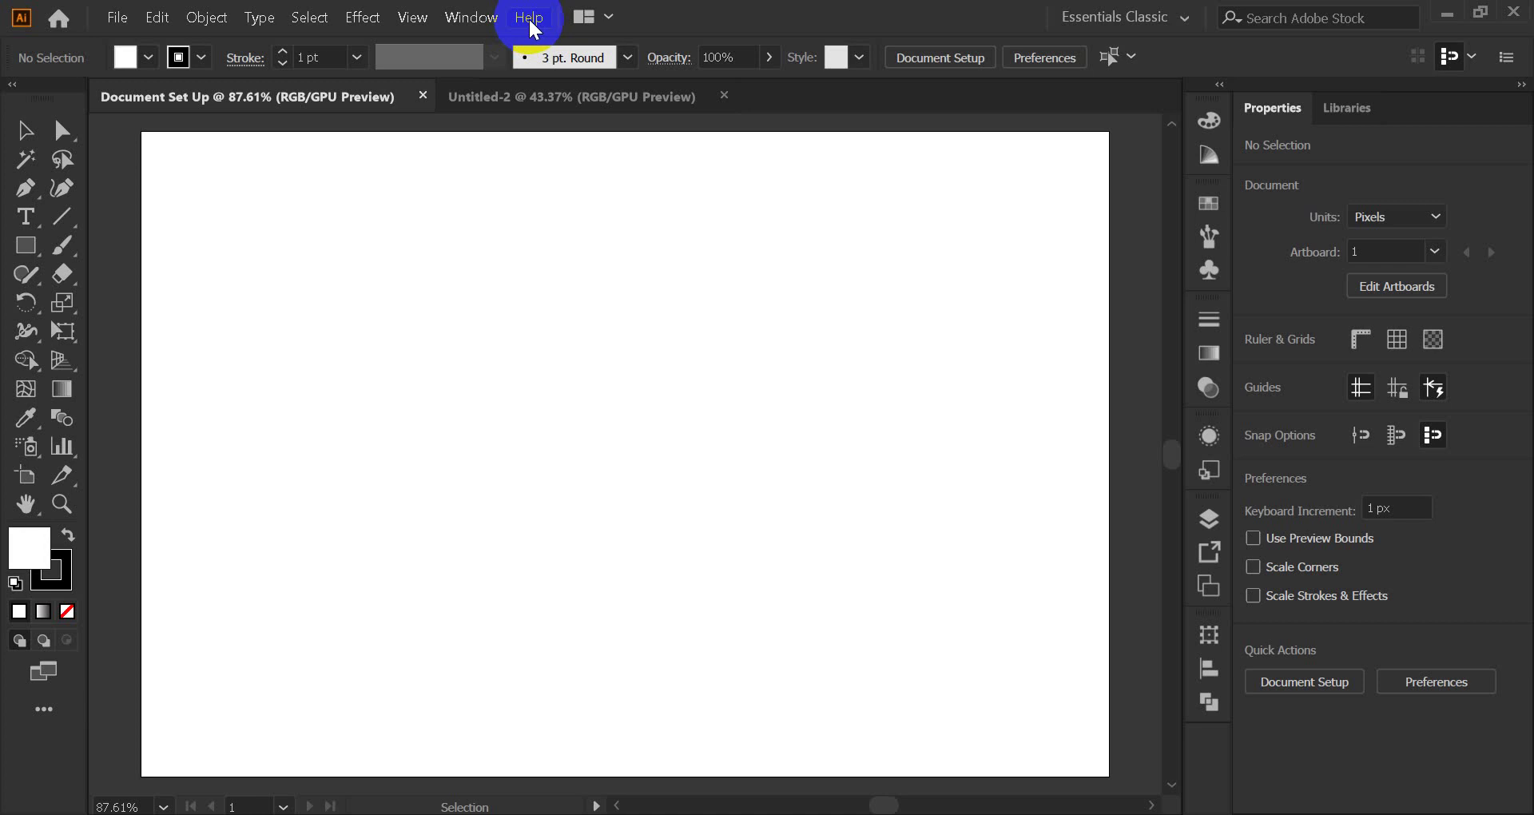
# Return to the Document Set Up tab and toggle the toolbar between one and two columns.
pyautogui.click(496, 100)
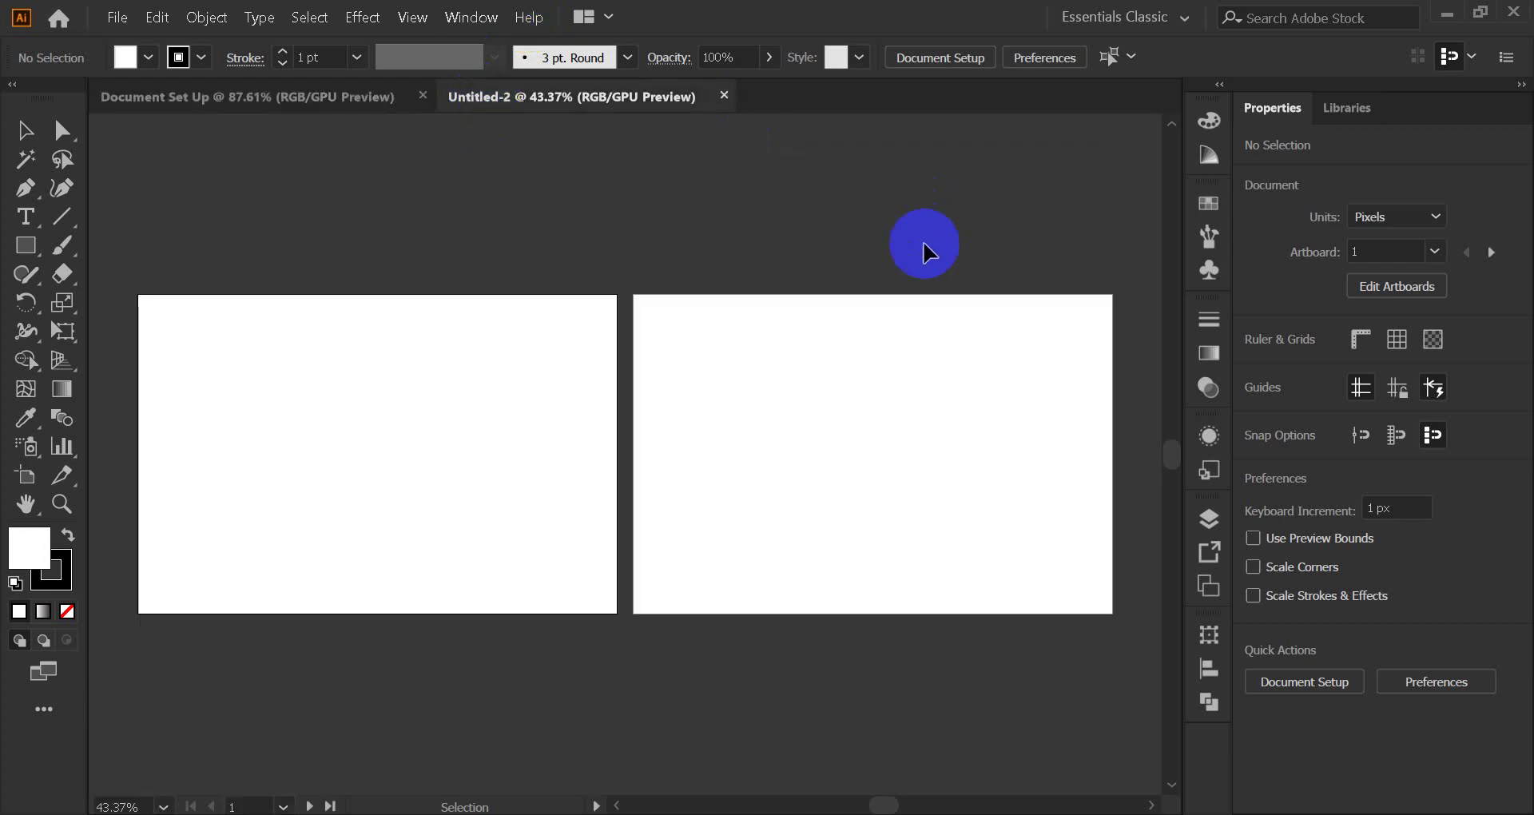
pyautogui.click(370, 96)
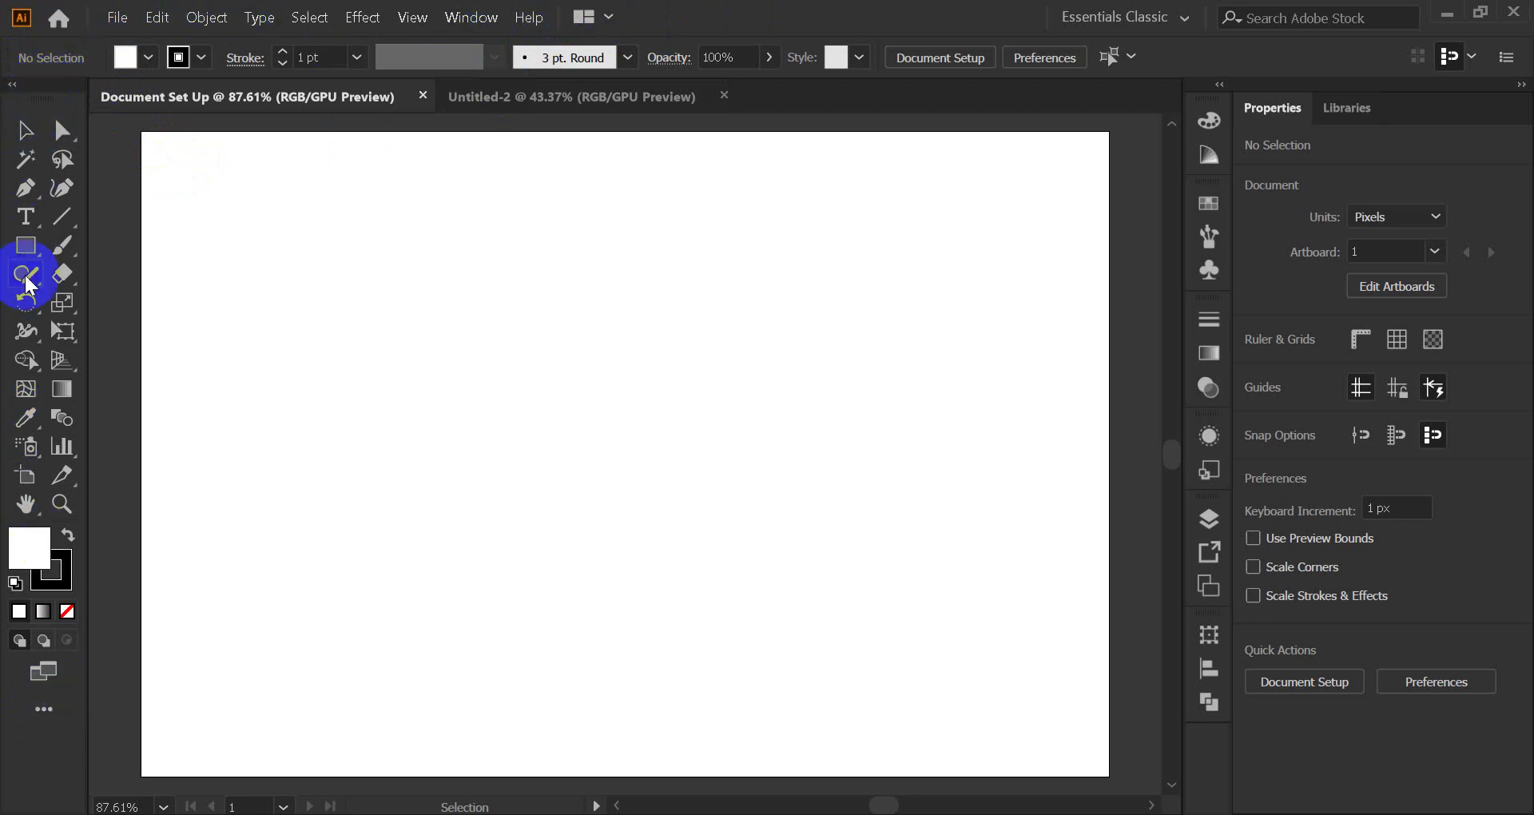
pyautogui.click(14, 85)
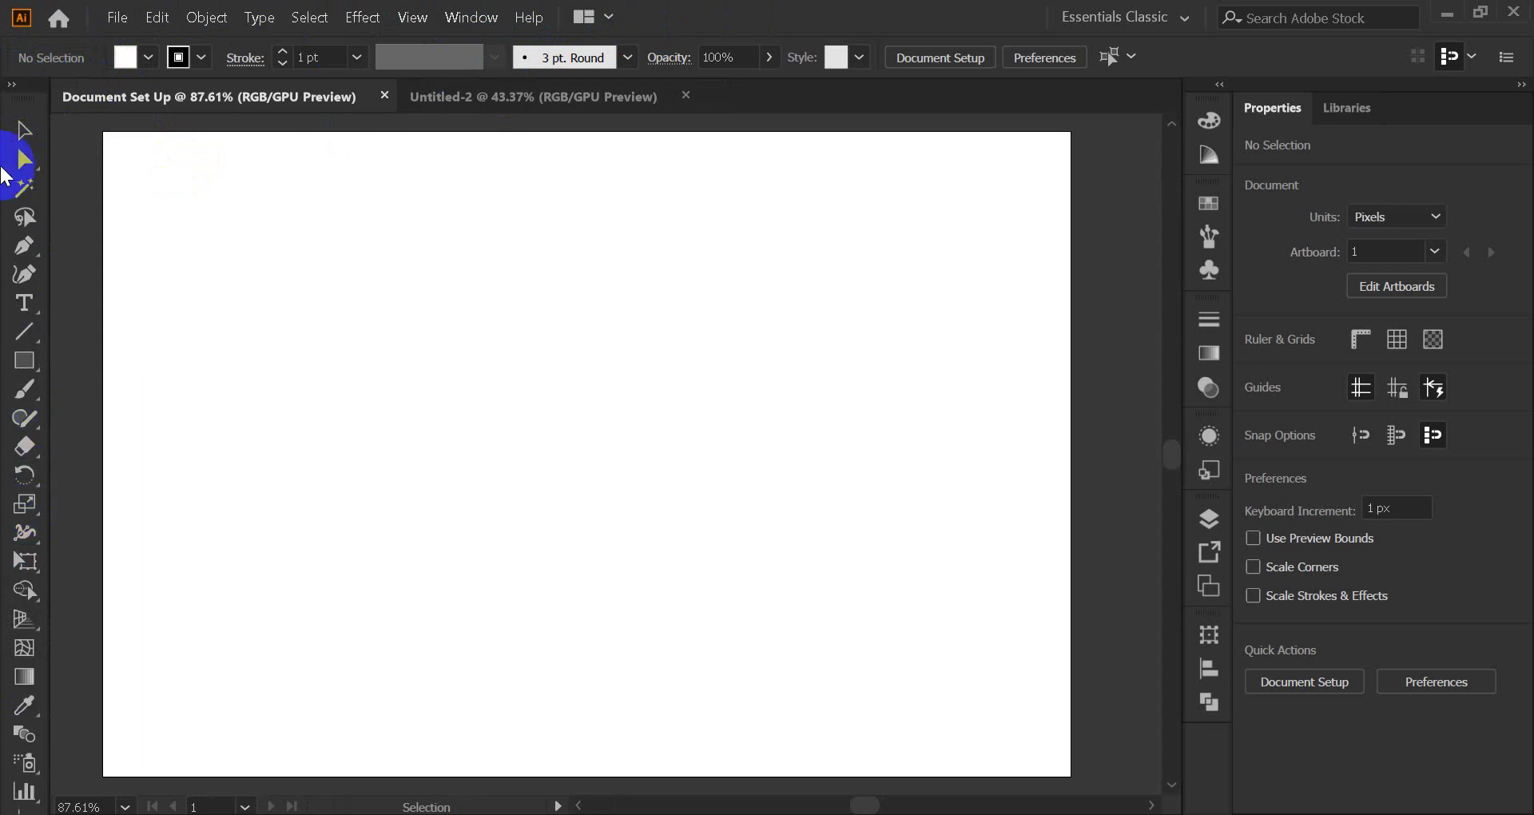
pyautogui.click(11, 85)
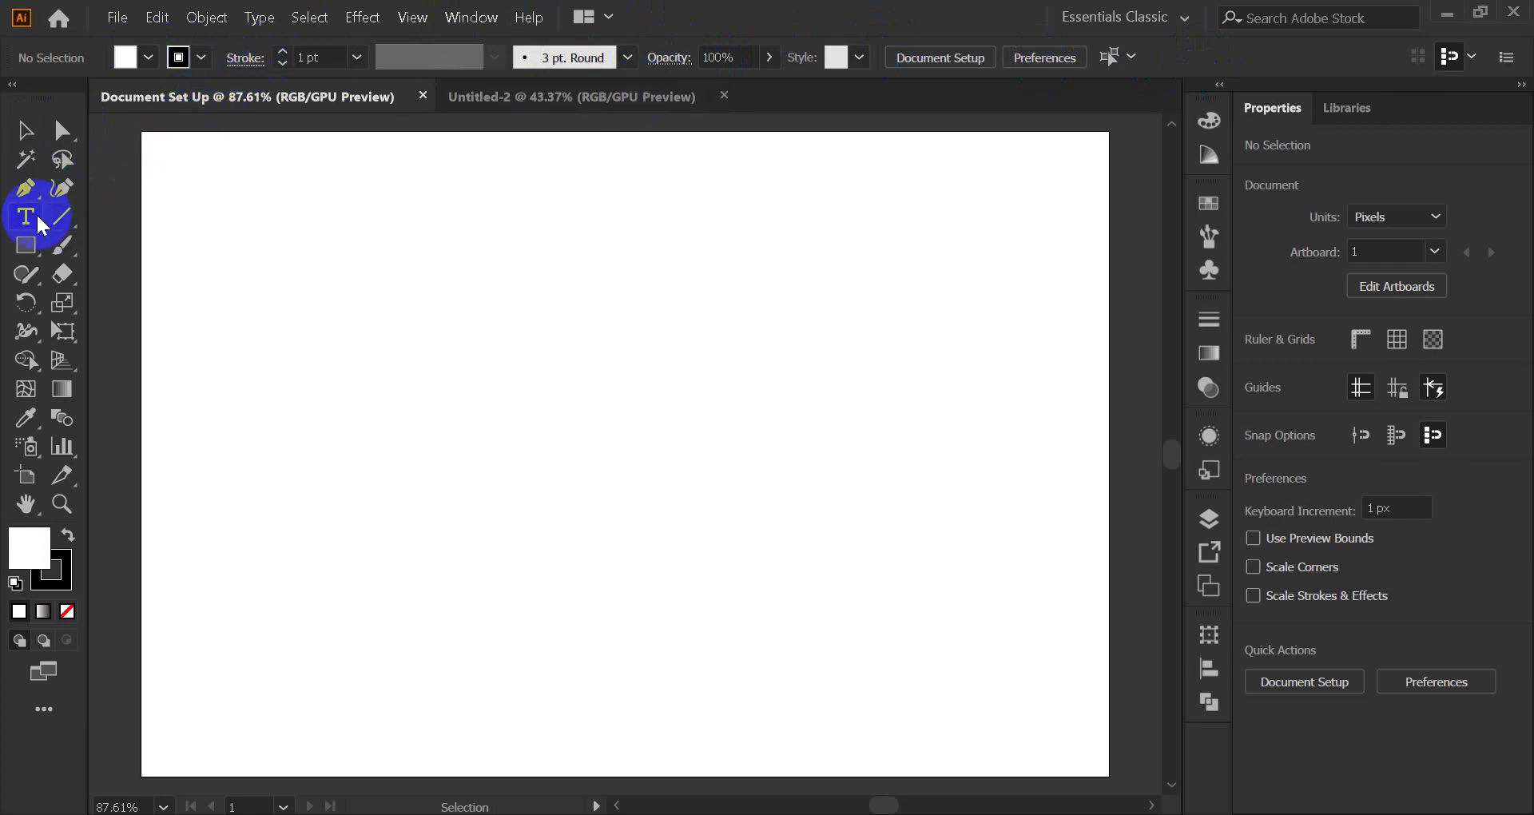
pyautogui.click(26, 192)
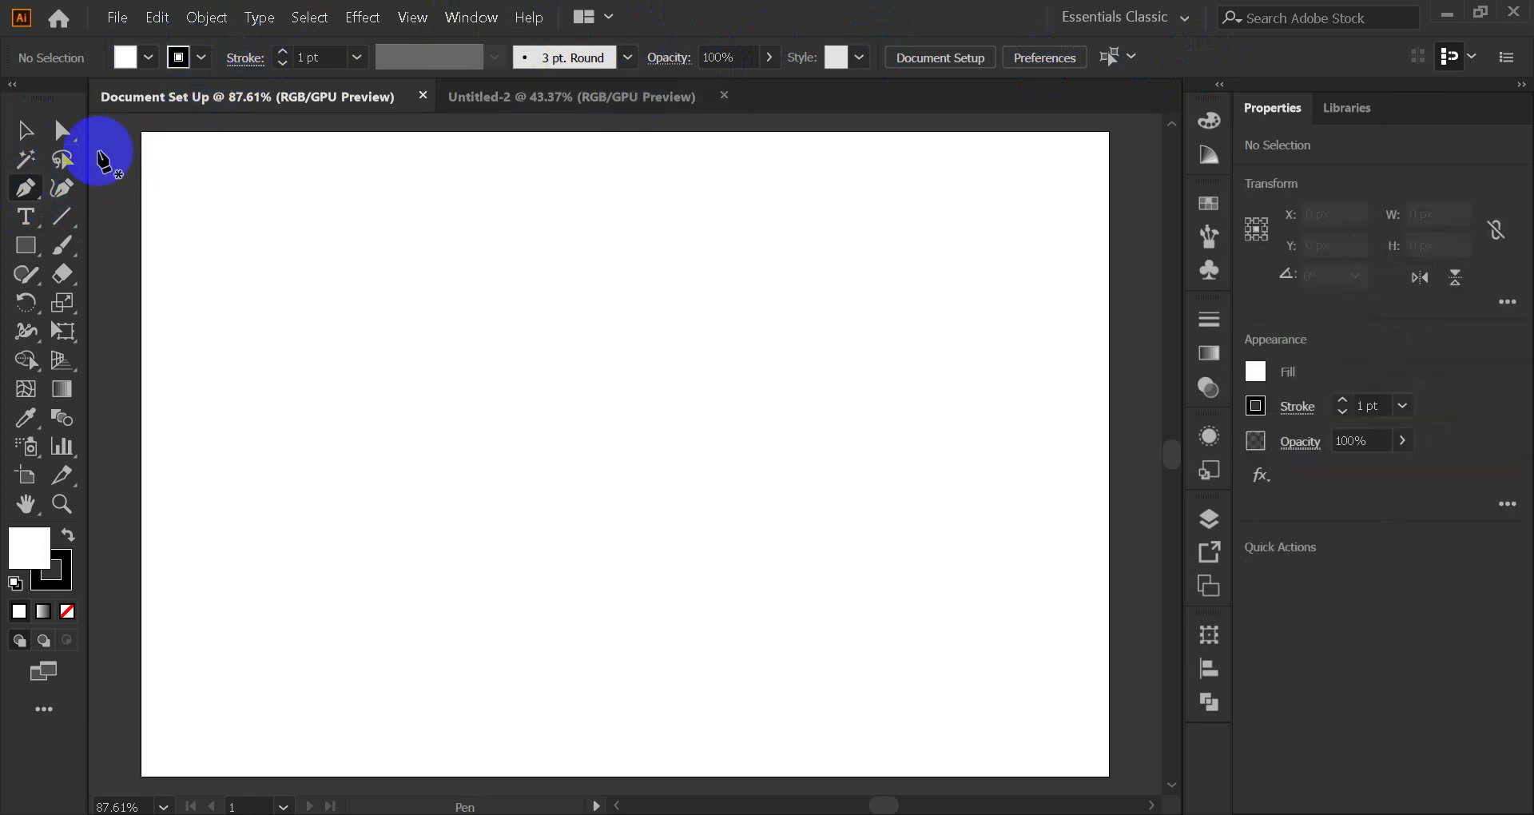
pyautogui.click(26, 131)
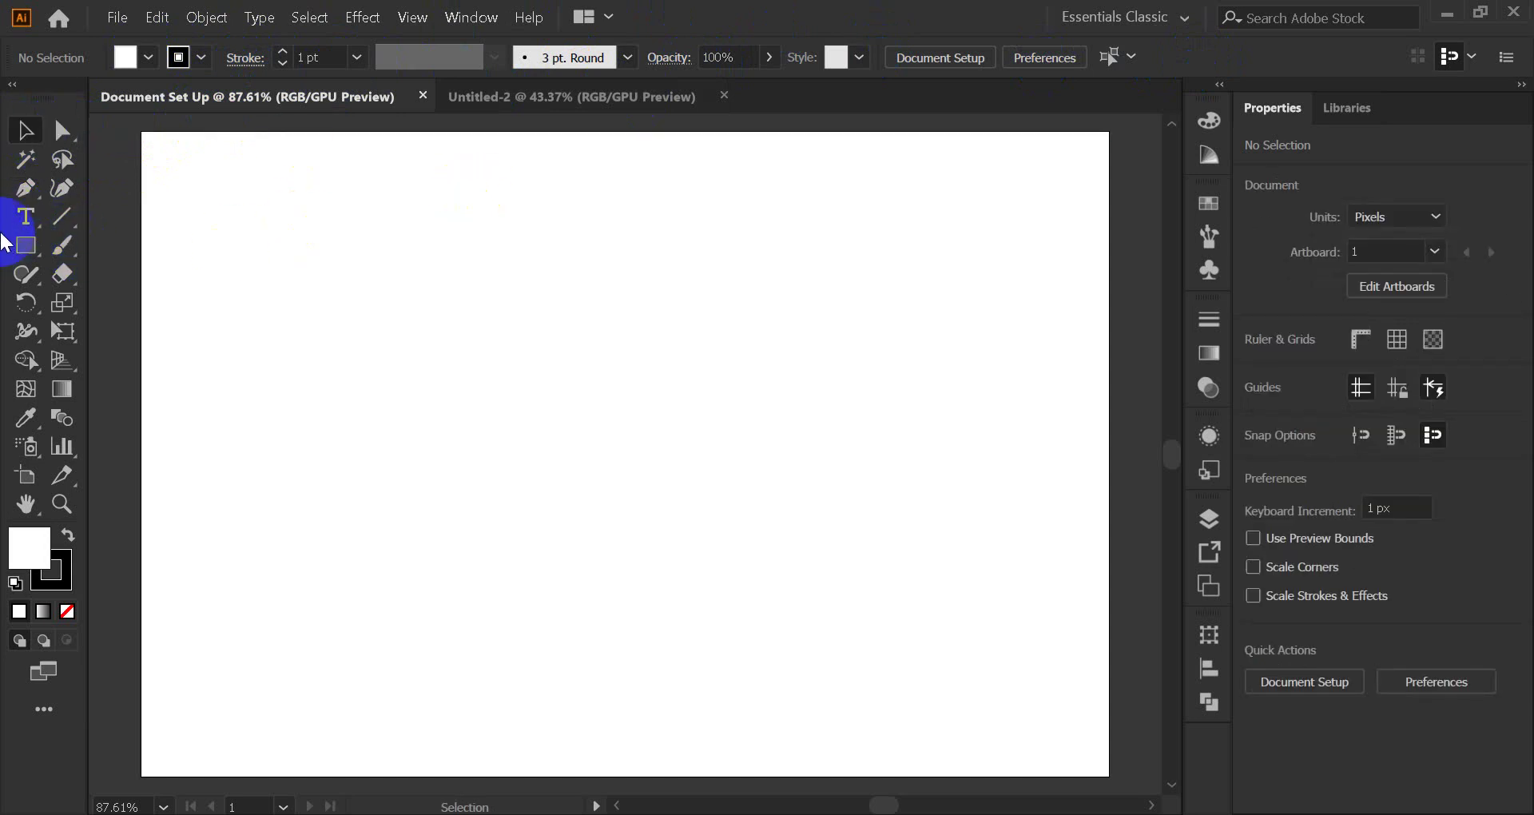
pyautogui.click(28, 196)
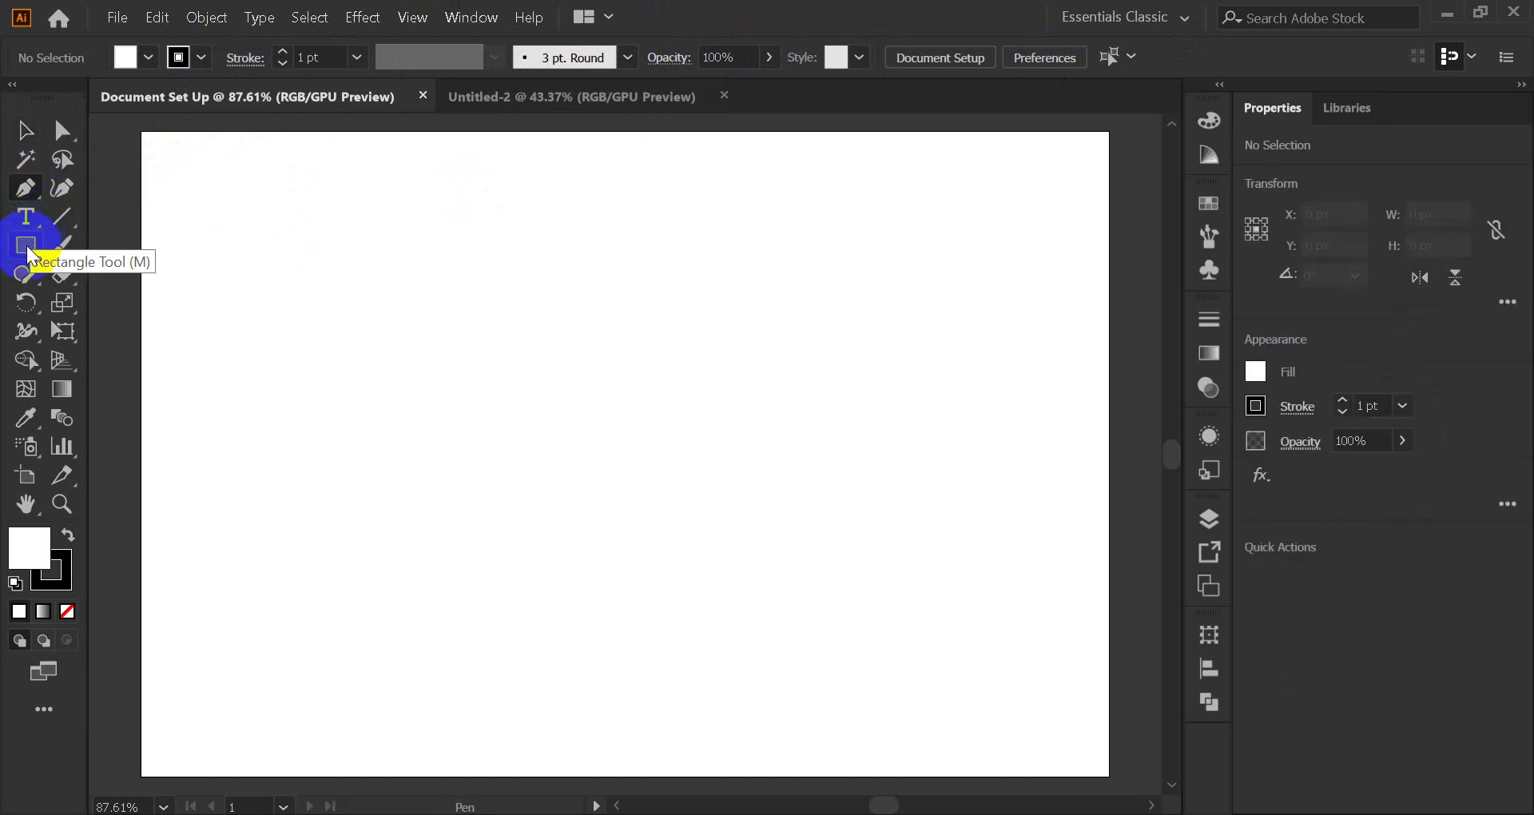
pyautogui.click(28, 252)
pyautogui.click(24, 130)
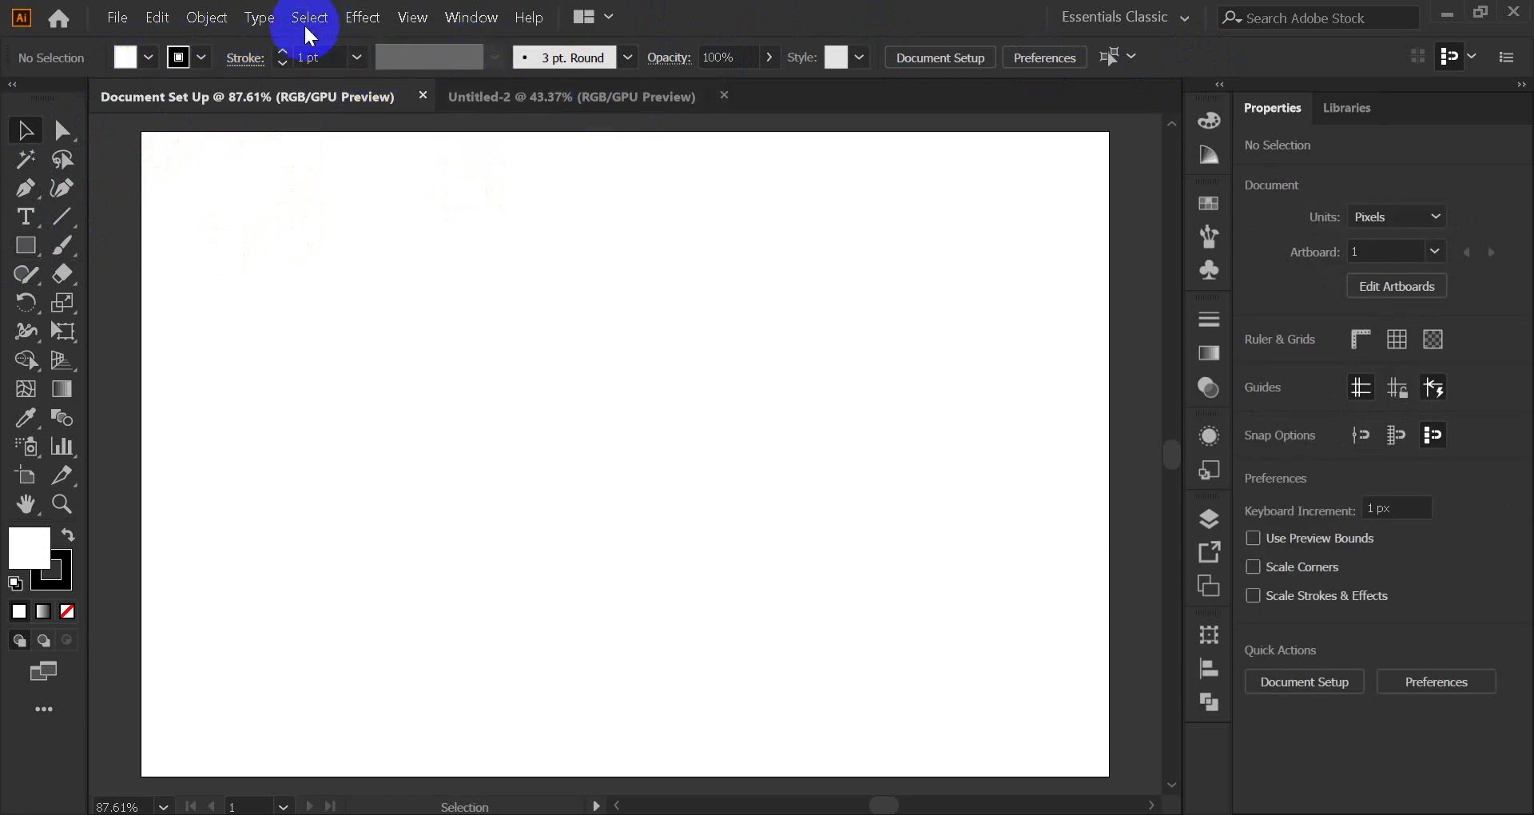
pyautogui.click(504, 352)
pyautogui.click(751, 759)
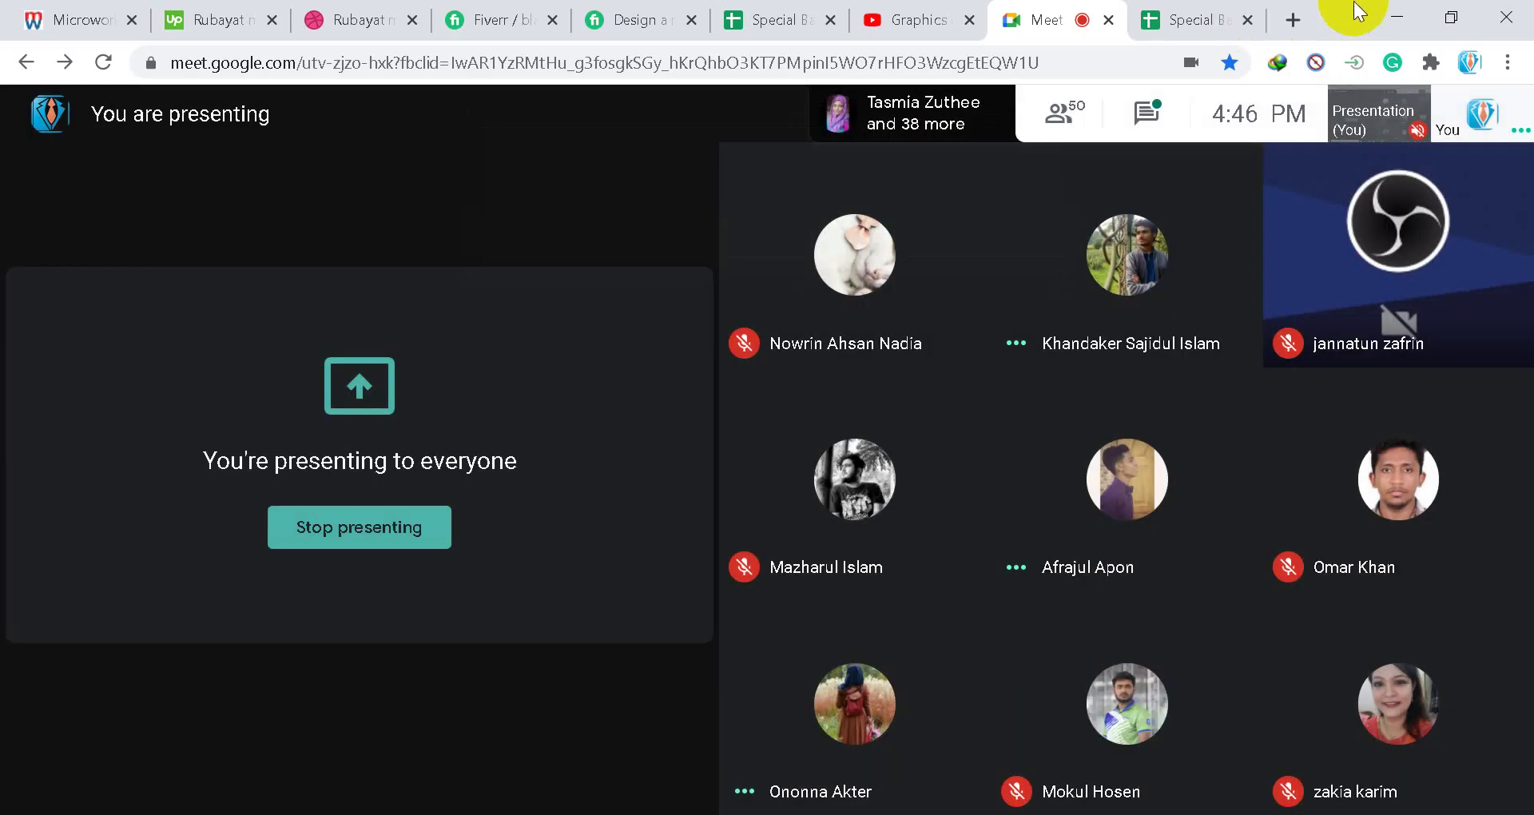
pyautogui.click(1397, 18)
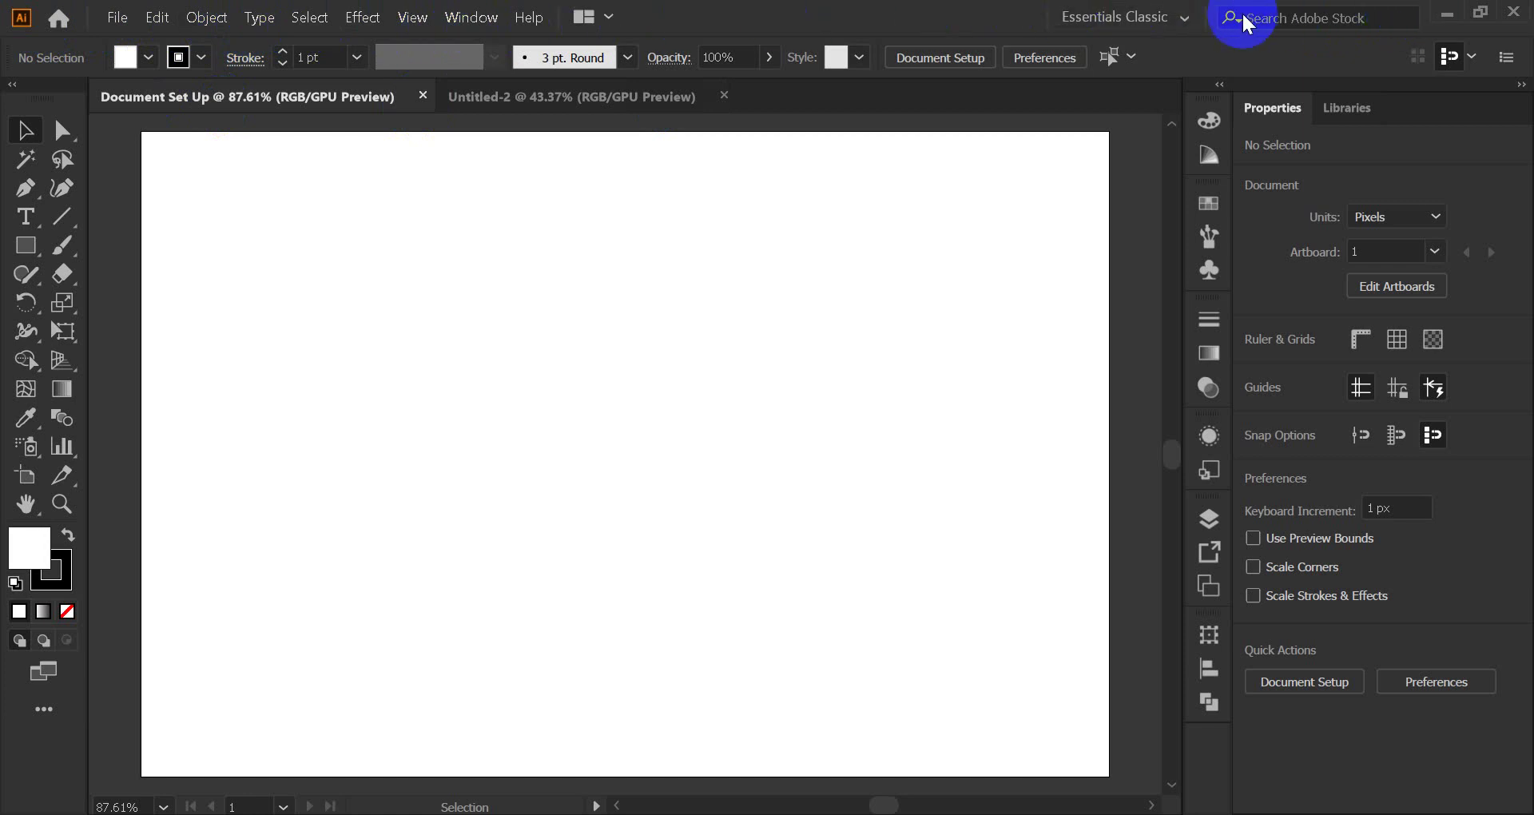
pyautogui.click(1186, 24)
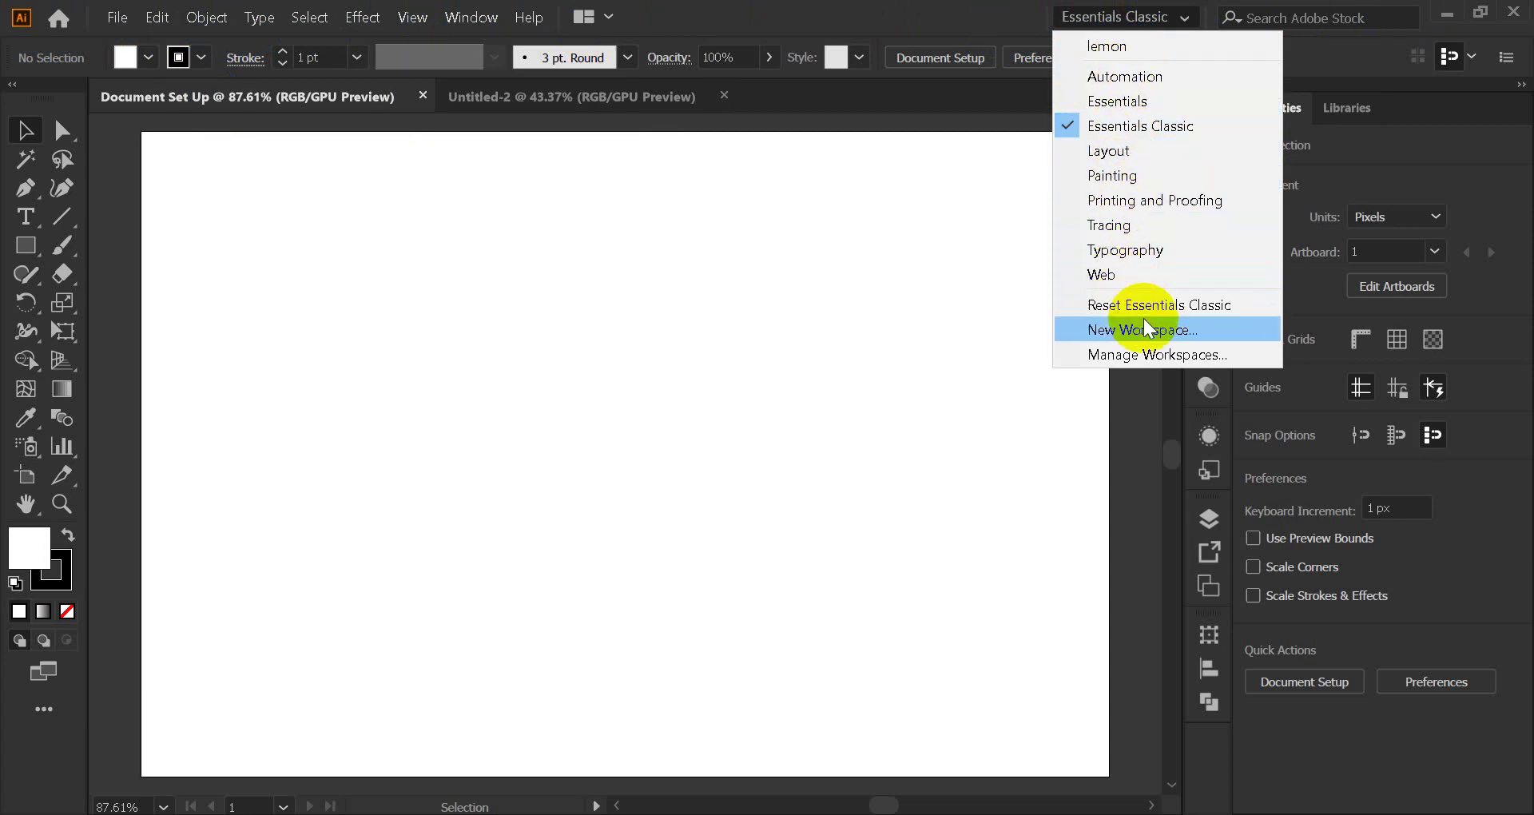
pyautogui.click(1111, 76)
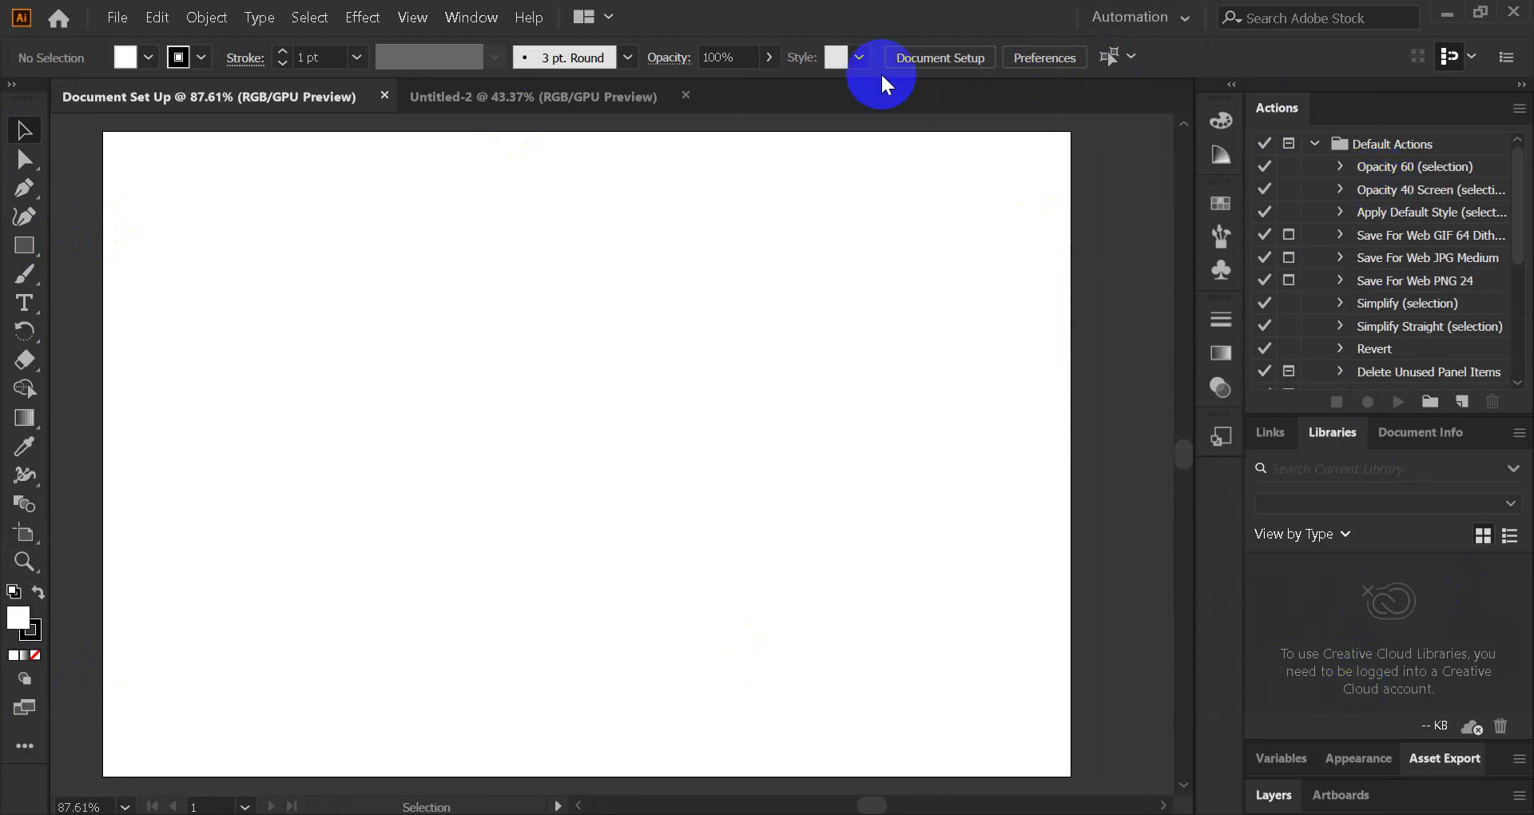
pyautogui.click(1182, 17)
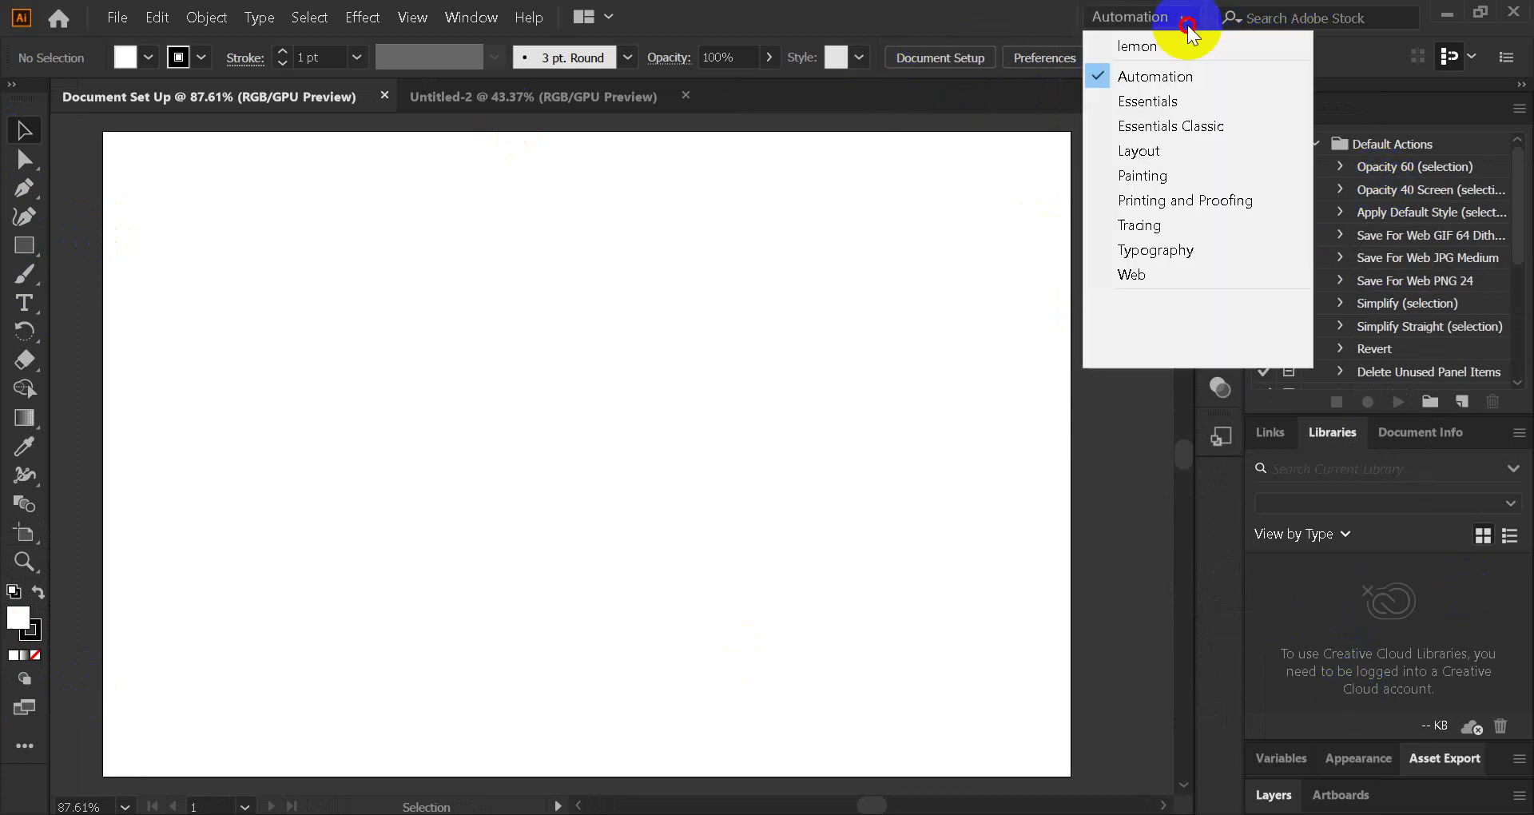
pyautogui.click(1174, 75)
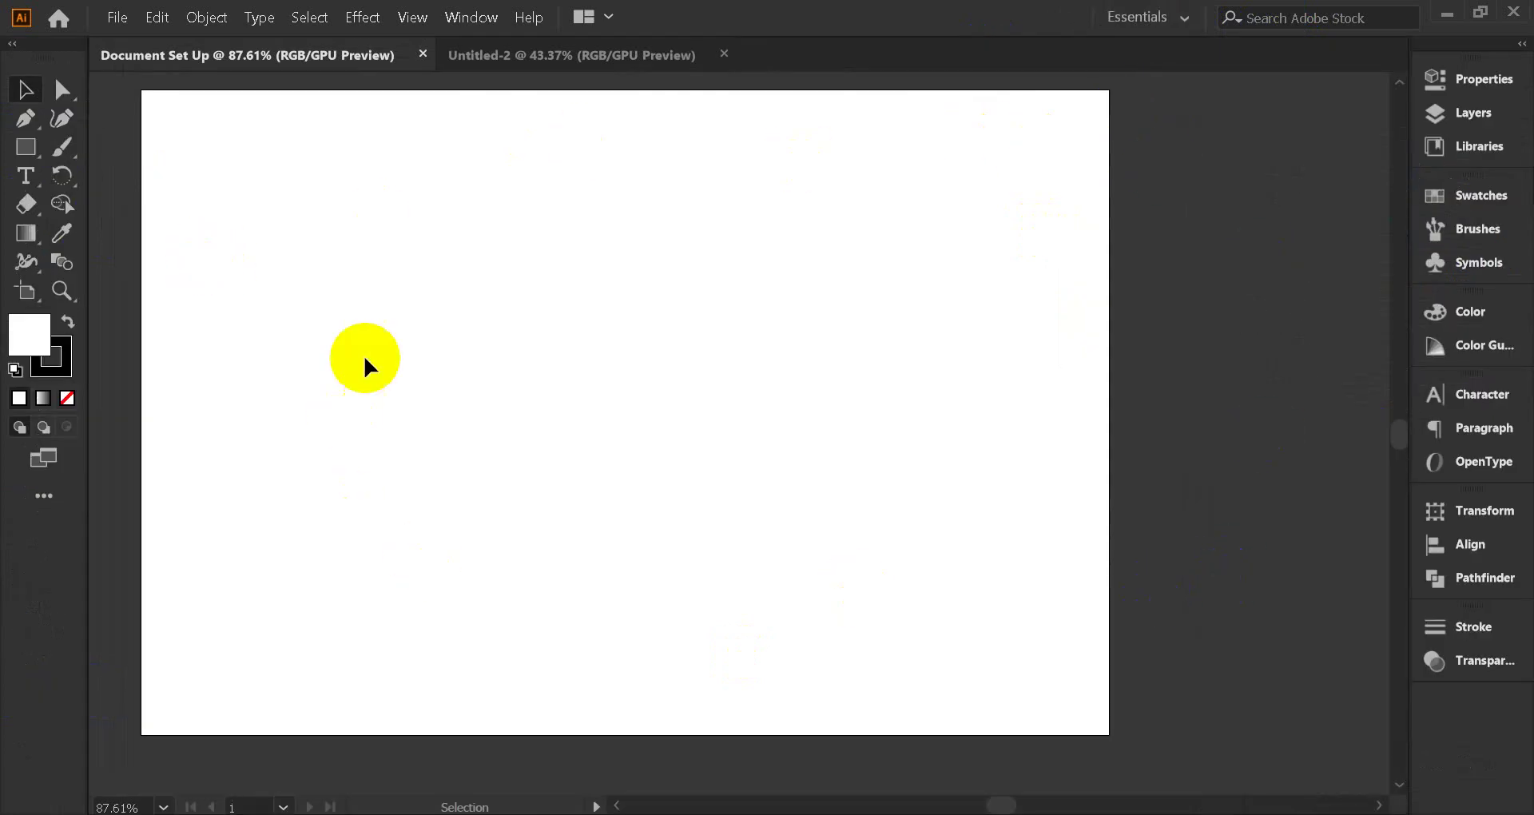
pyautogui.click(1186, 26)
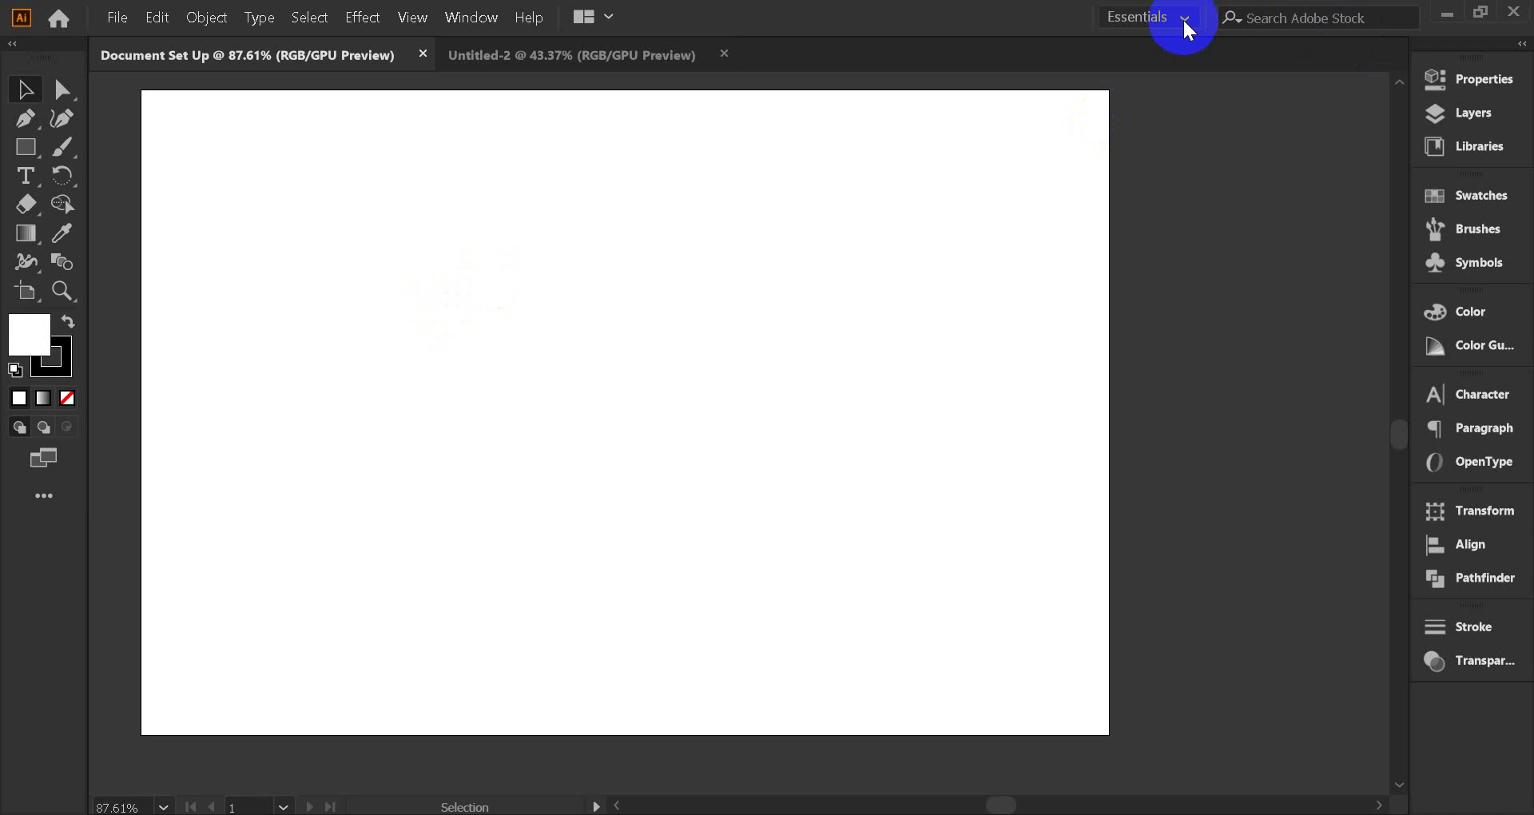
pyautogui.click(1149, 128)
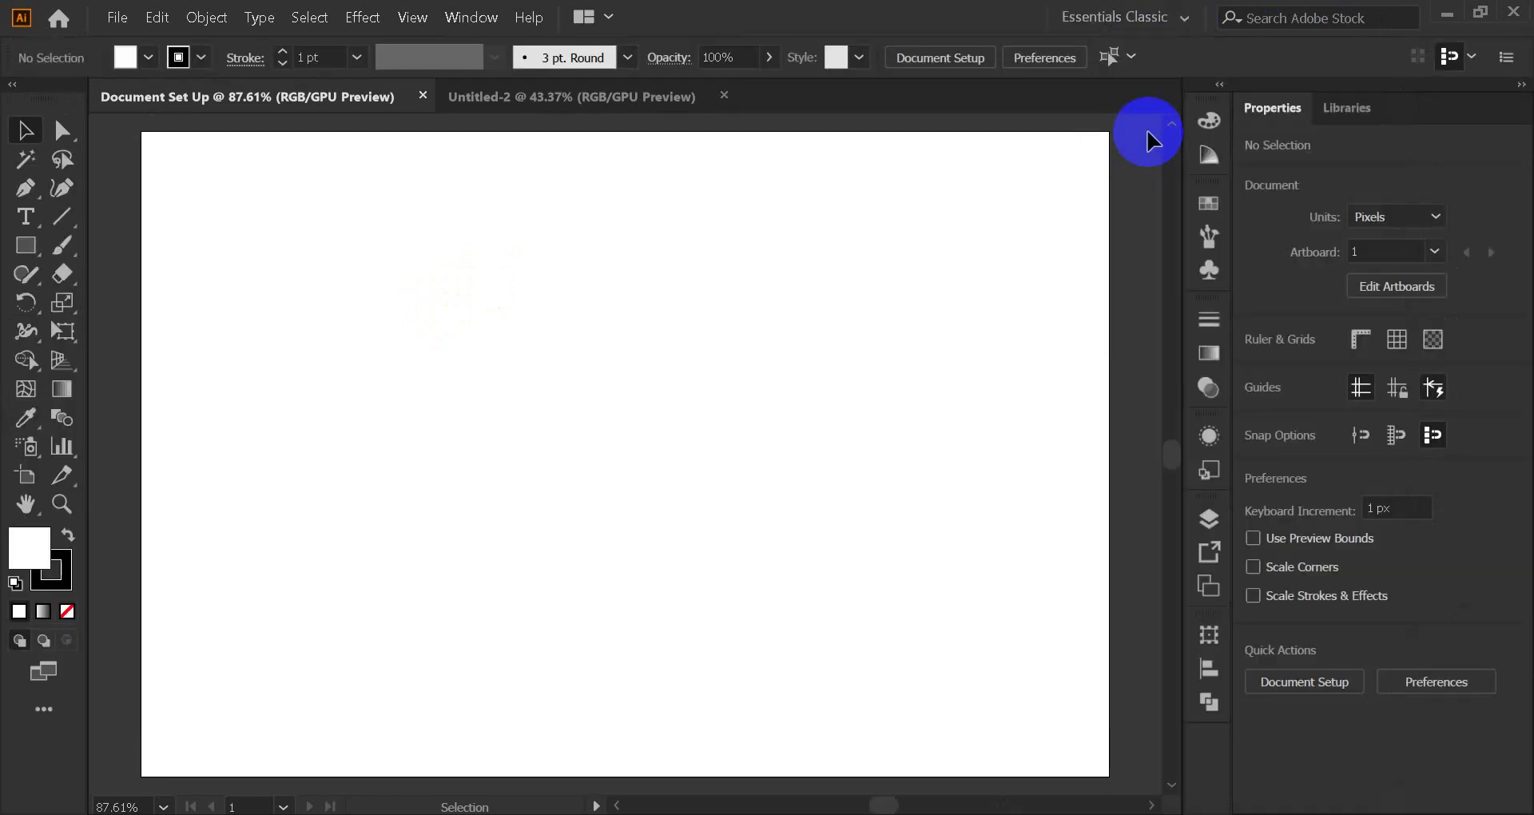
# Cycle through the Layout, Painting and Printing and Proofing workspaces.
pyautogui.click(1177, 19)
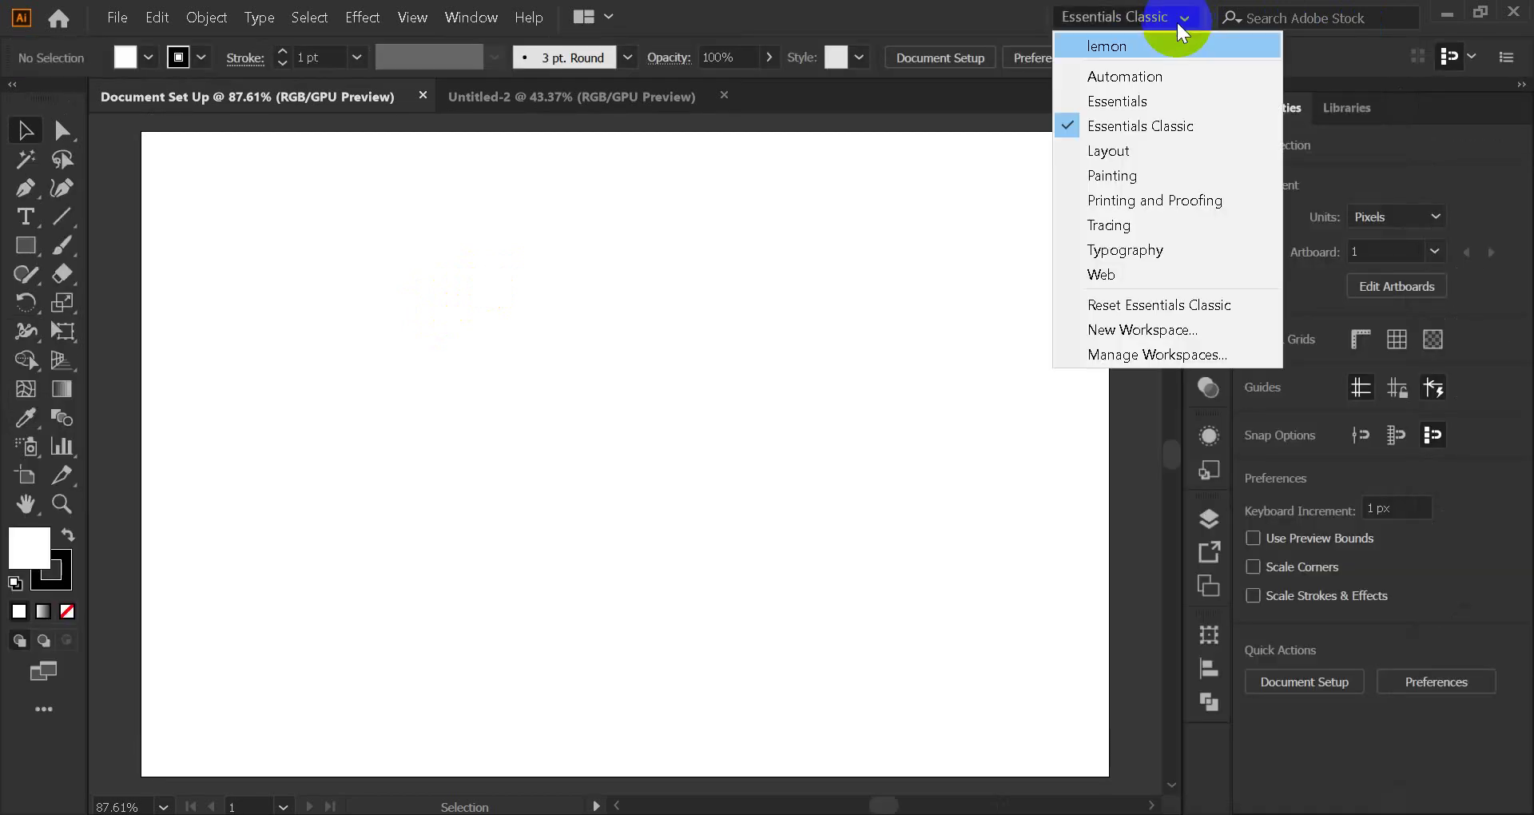
pyautogui.click(1124, 150)
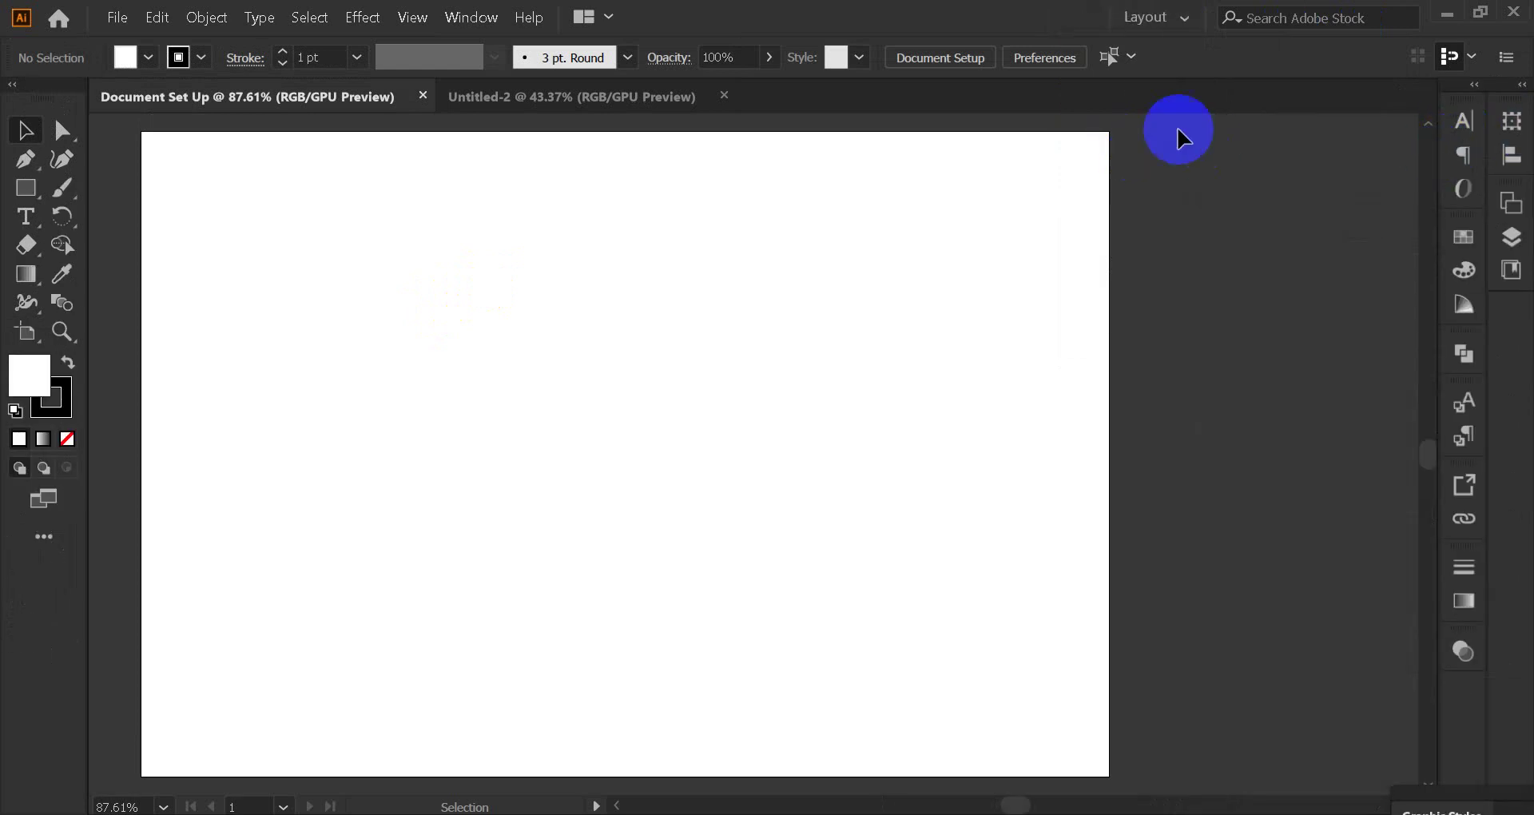
pyautogui.click(1162, 17)
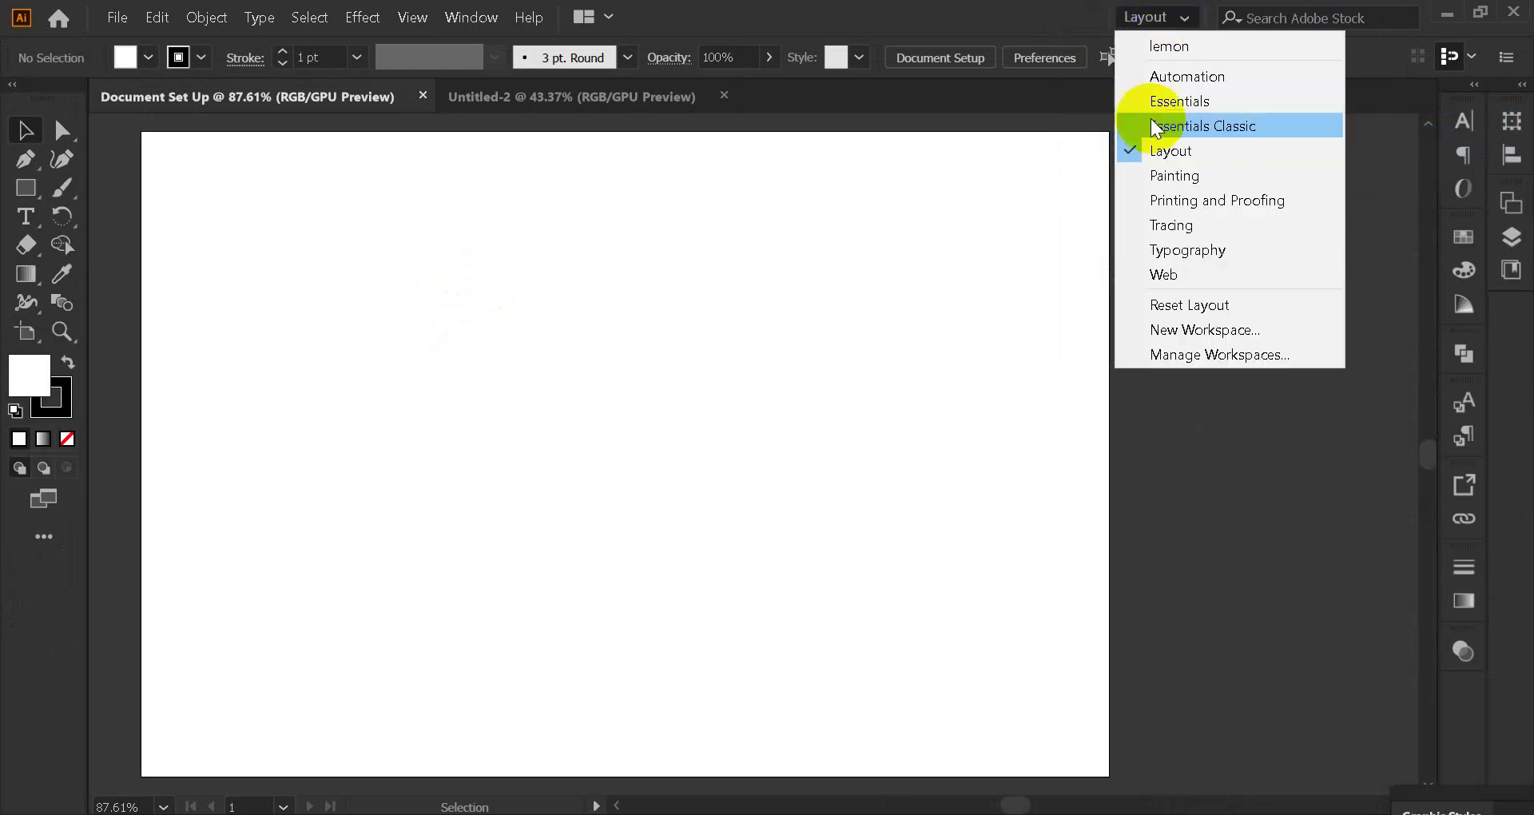
pyautogui.click(1167, 182)
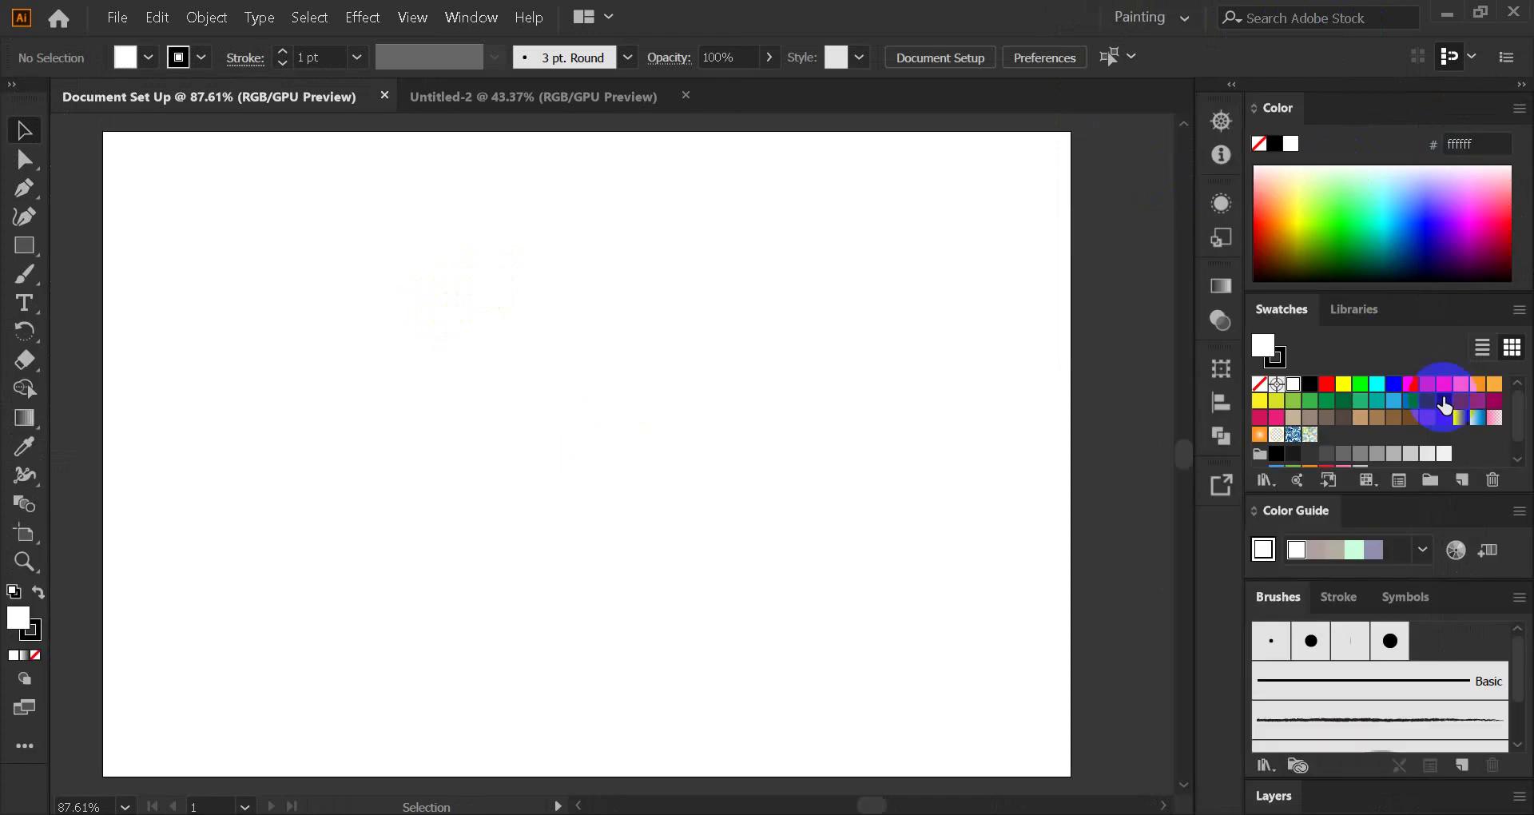
pyautogui.click(1177, 18)
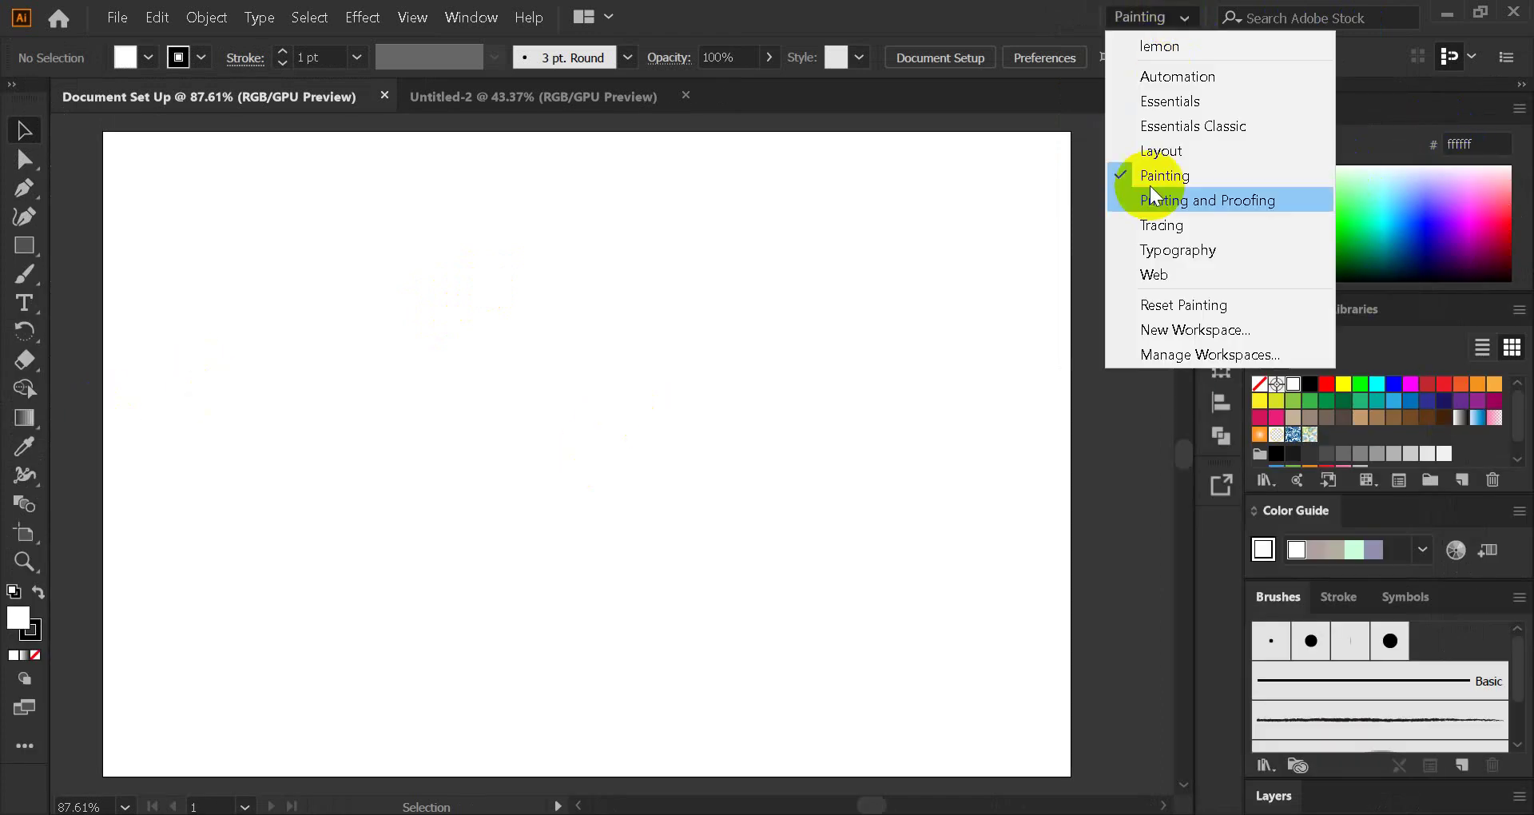
pyautogui.click(1158, 204)
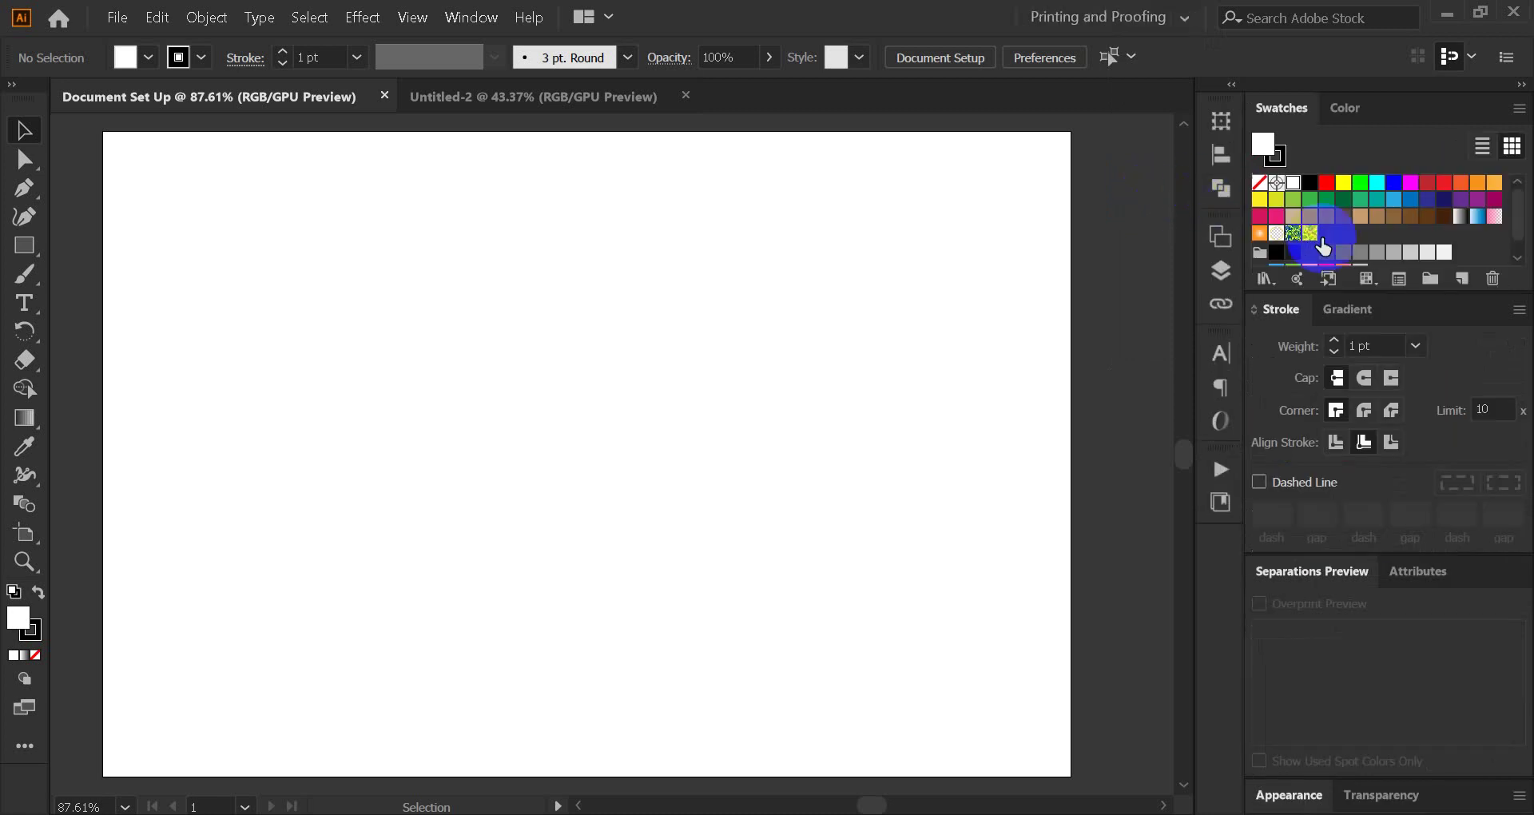
# Continue through the Tracing and Typography workspaces, ending on Web.
pyautogui.click(1190, 18)
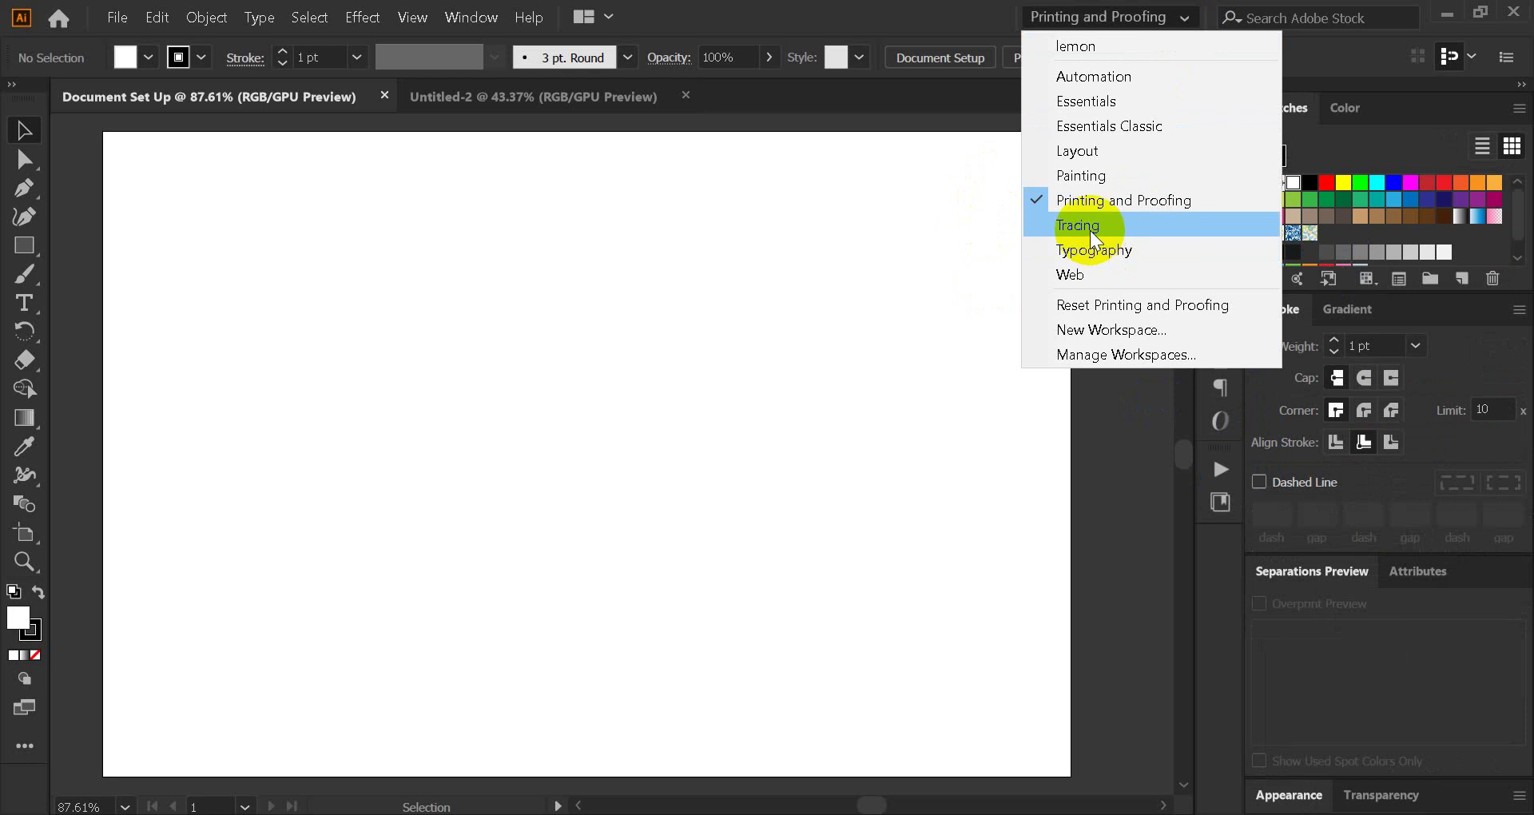
pyautogui.click(1091, 231)
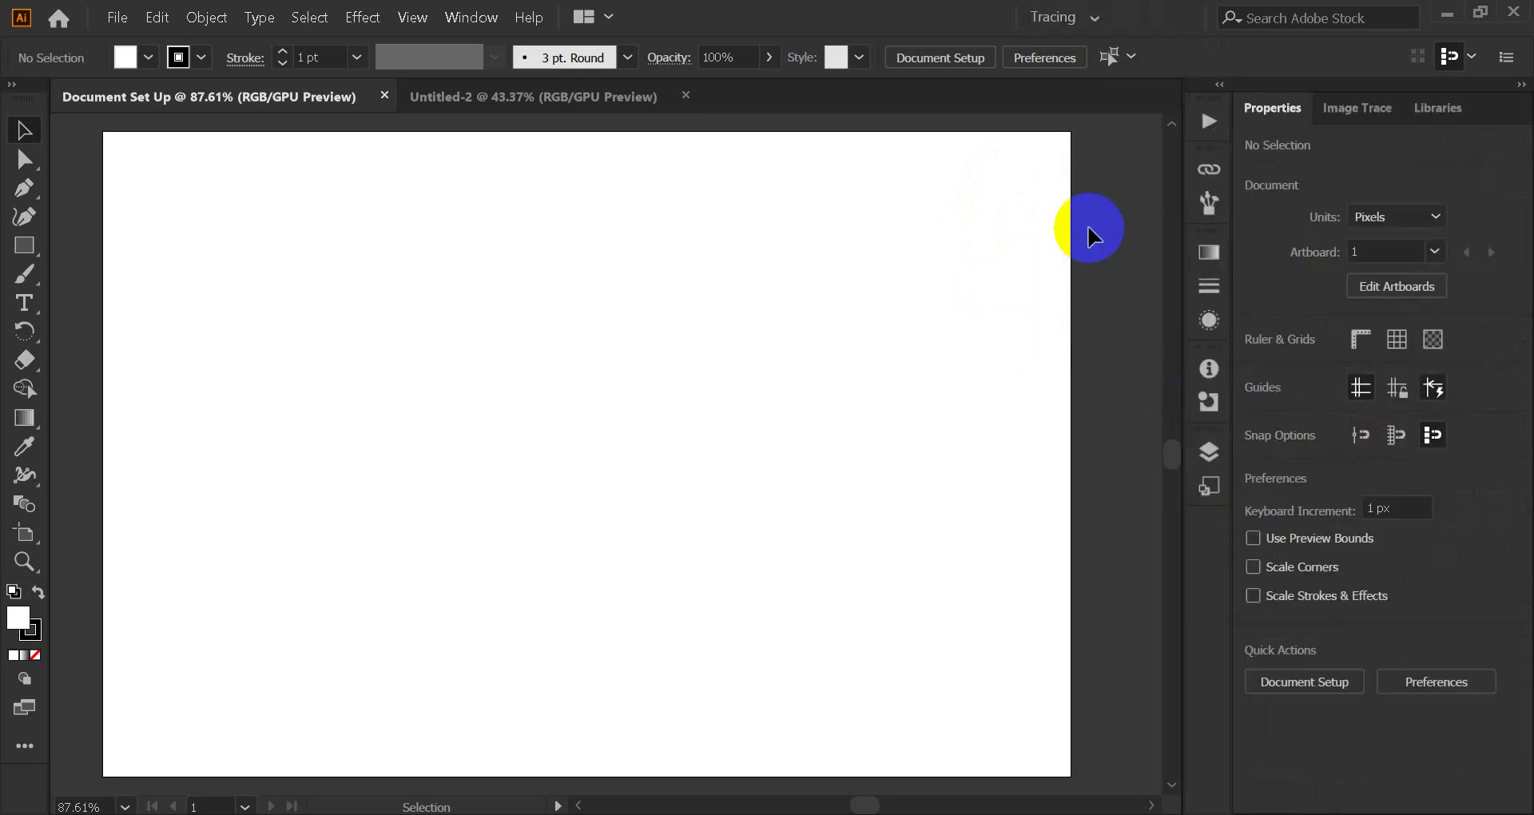
pyautogui.click(1180, 22)
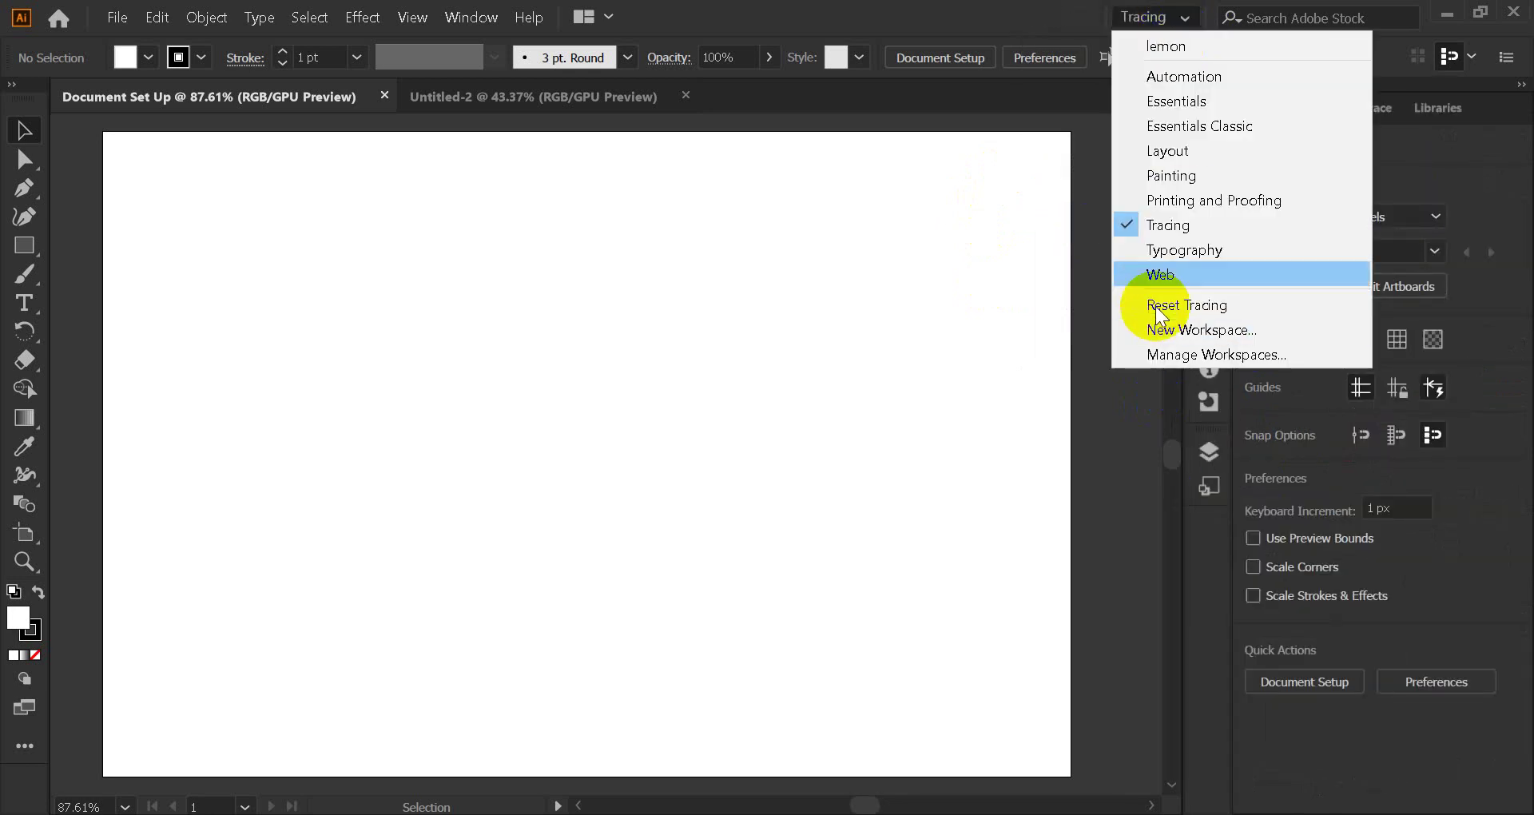
pyautogui.click(1174, 253)
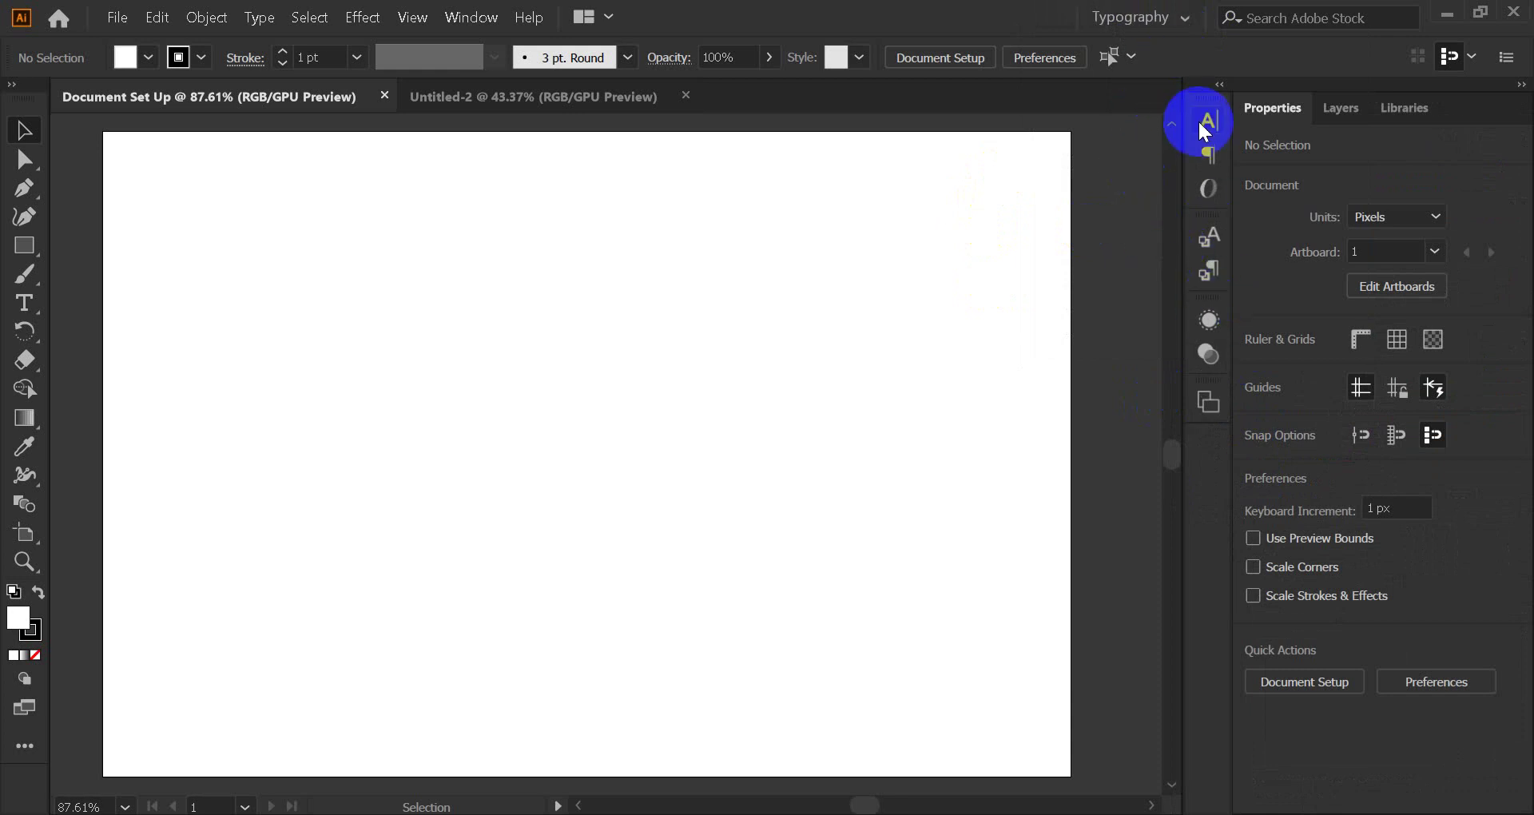
pyautogui.click(1180, 19)
pyautogui.click(1168, 281)
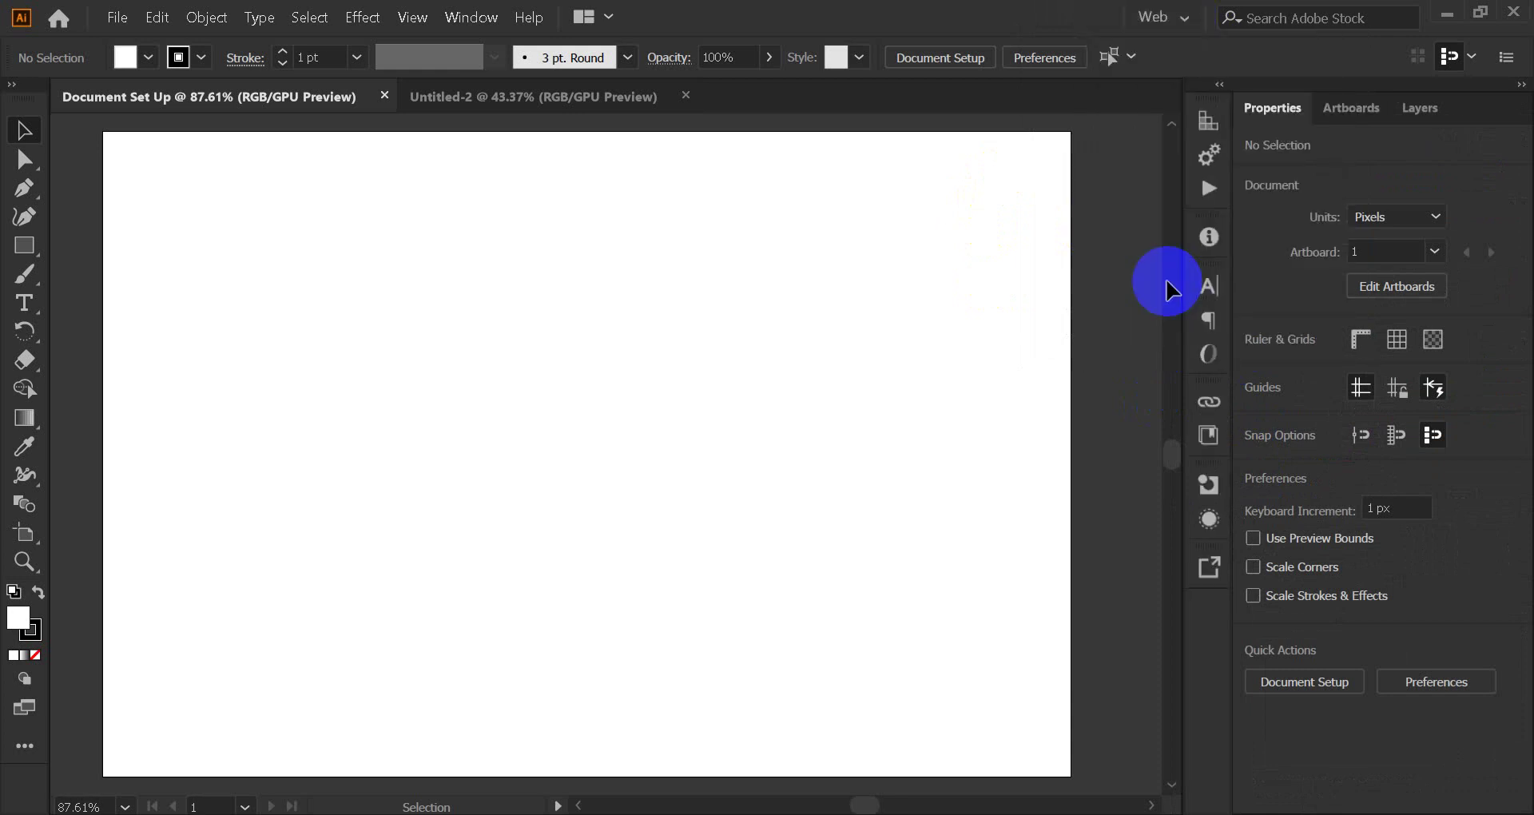
pyautogui.click(1174, 17)
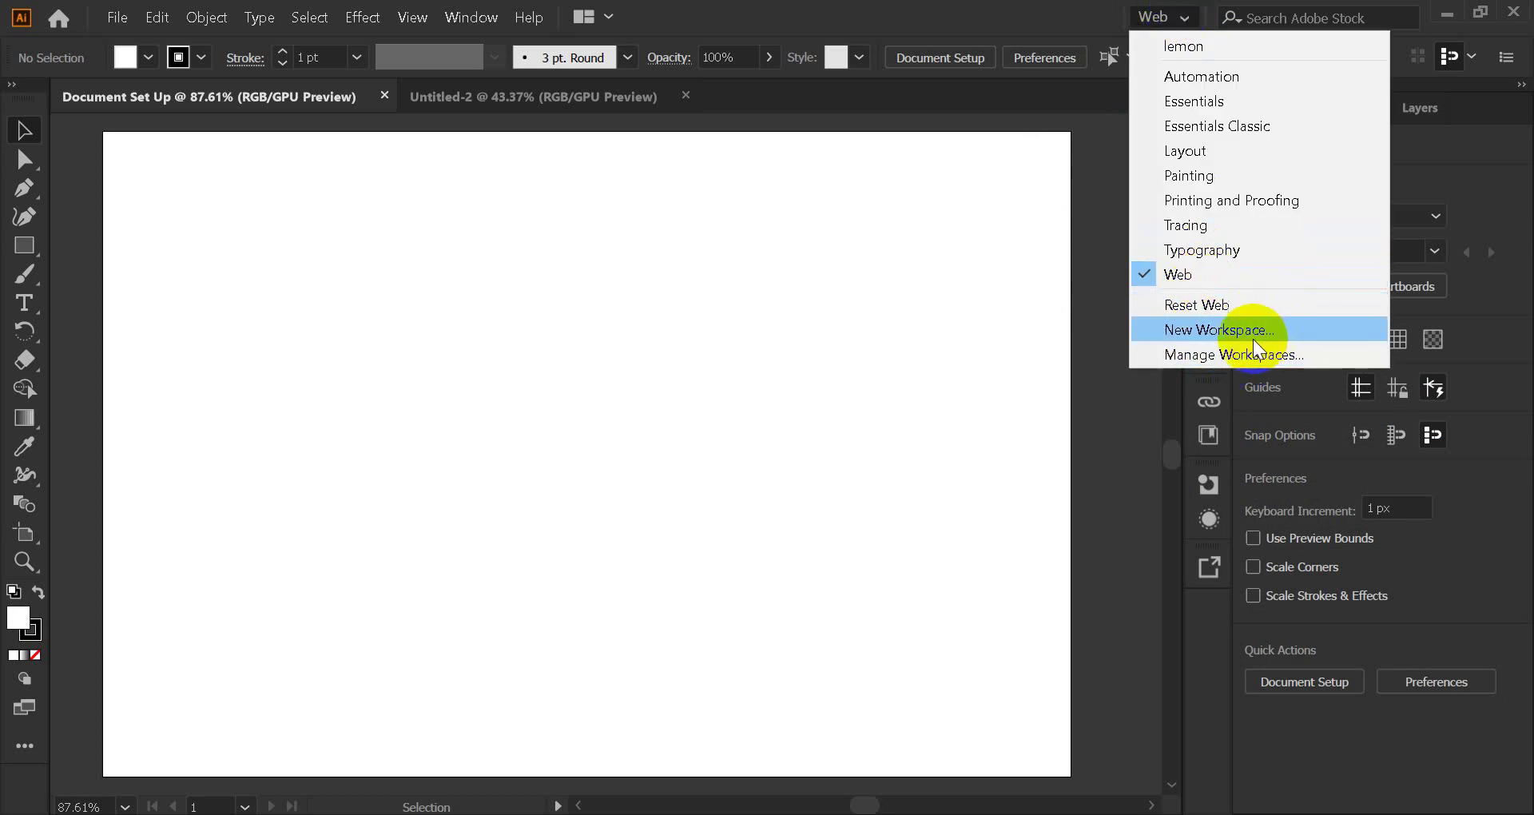
# Cancel the New Workspace dialog and switch back to the Essentials Classic workspace.
pyautogui.click(1191, 326)
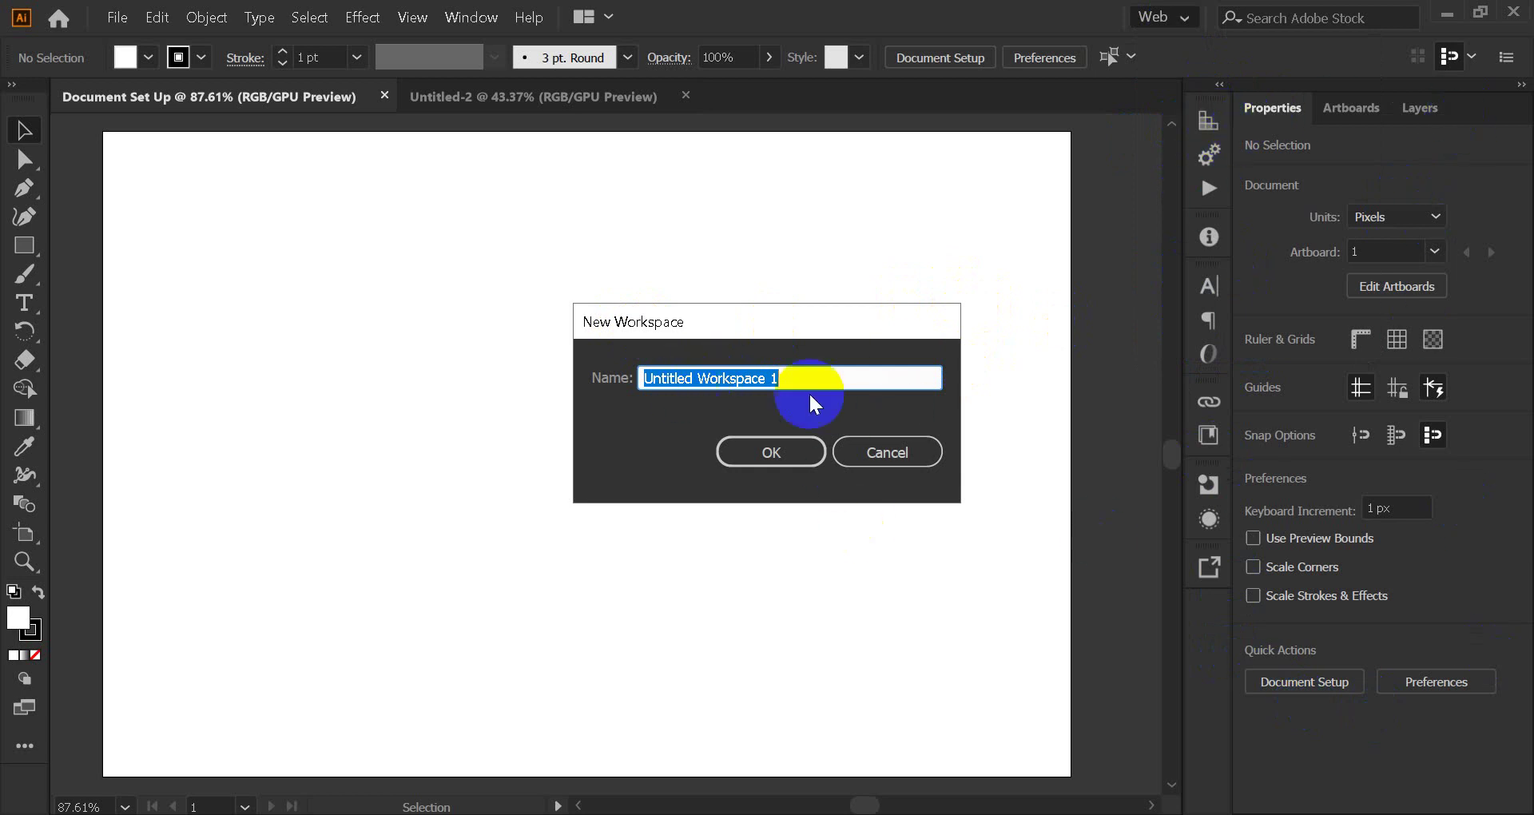
pyautogui.click(889, 452)
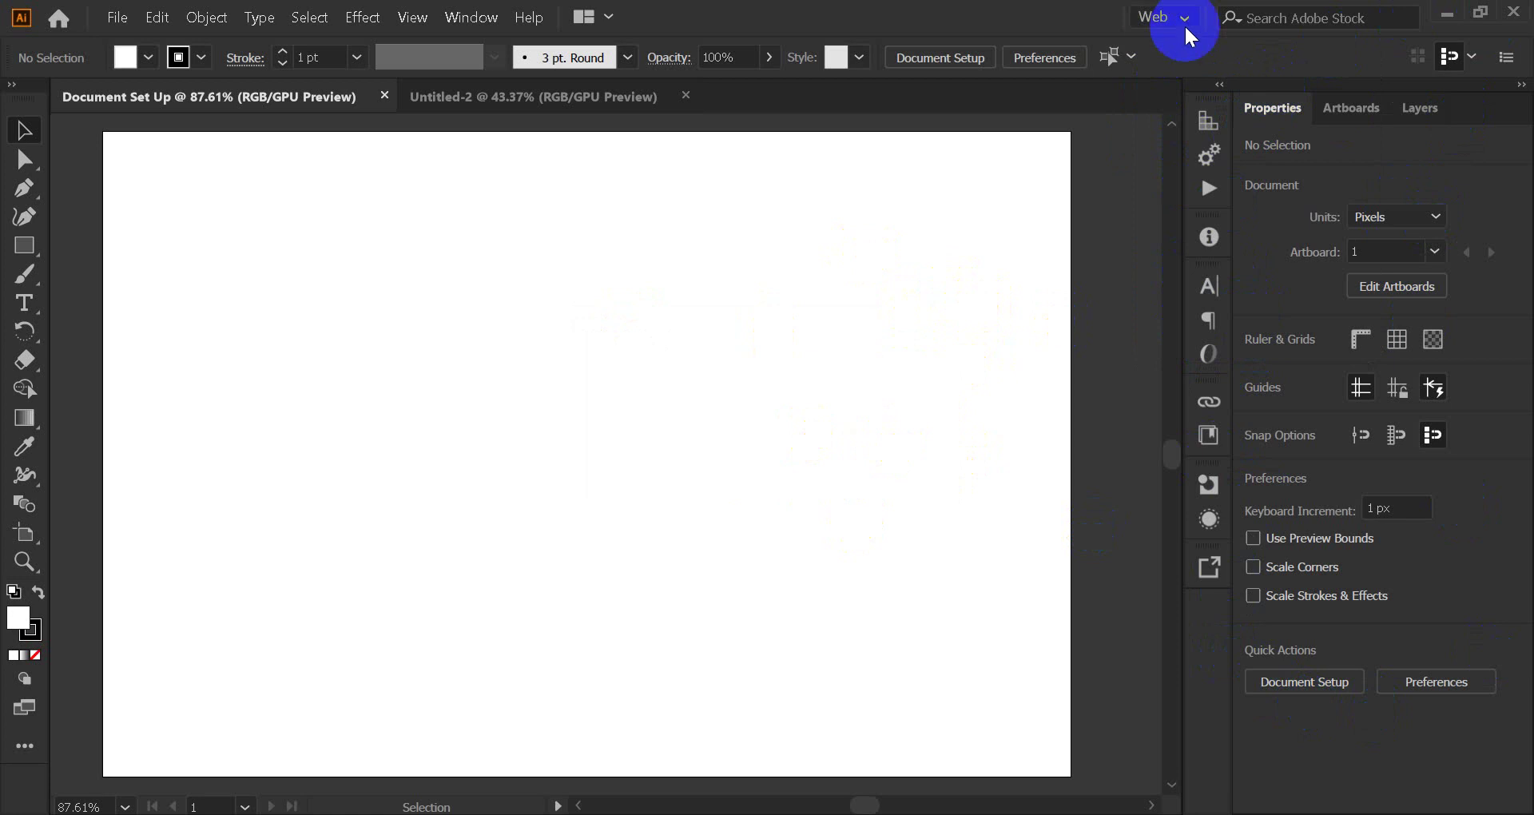
pyautogui.click(1174, 19)
pyautogui.click(1203, 128)
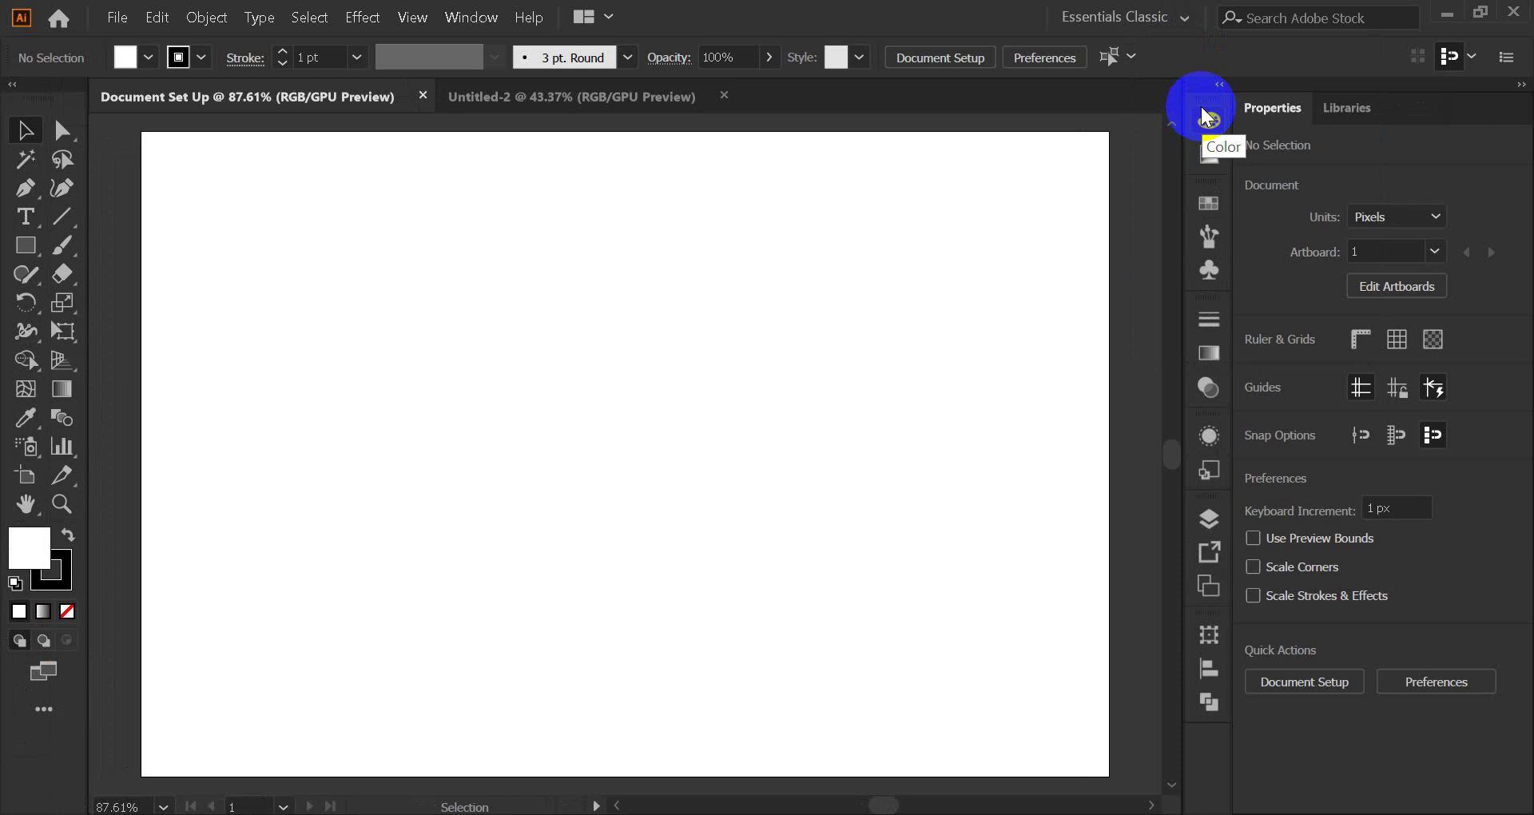
pyautogui.click(1142, 17)
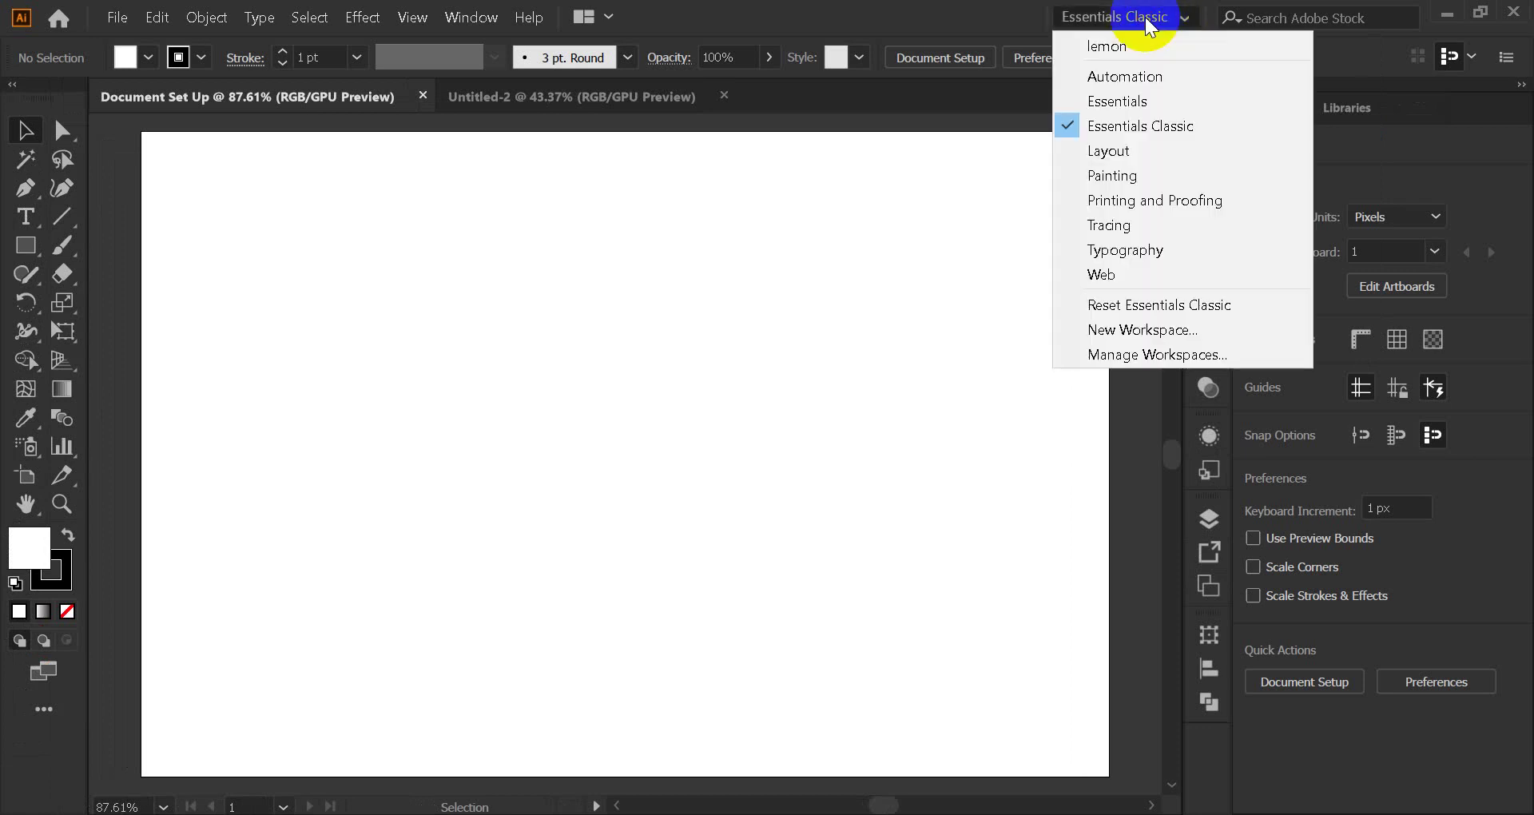
pyautogui.click(1137, 151)
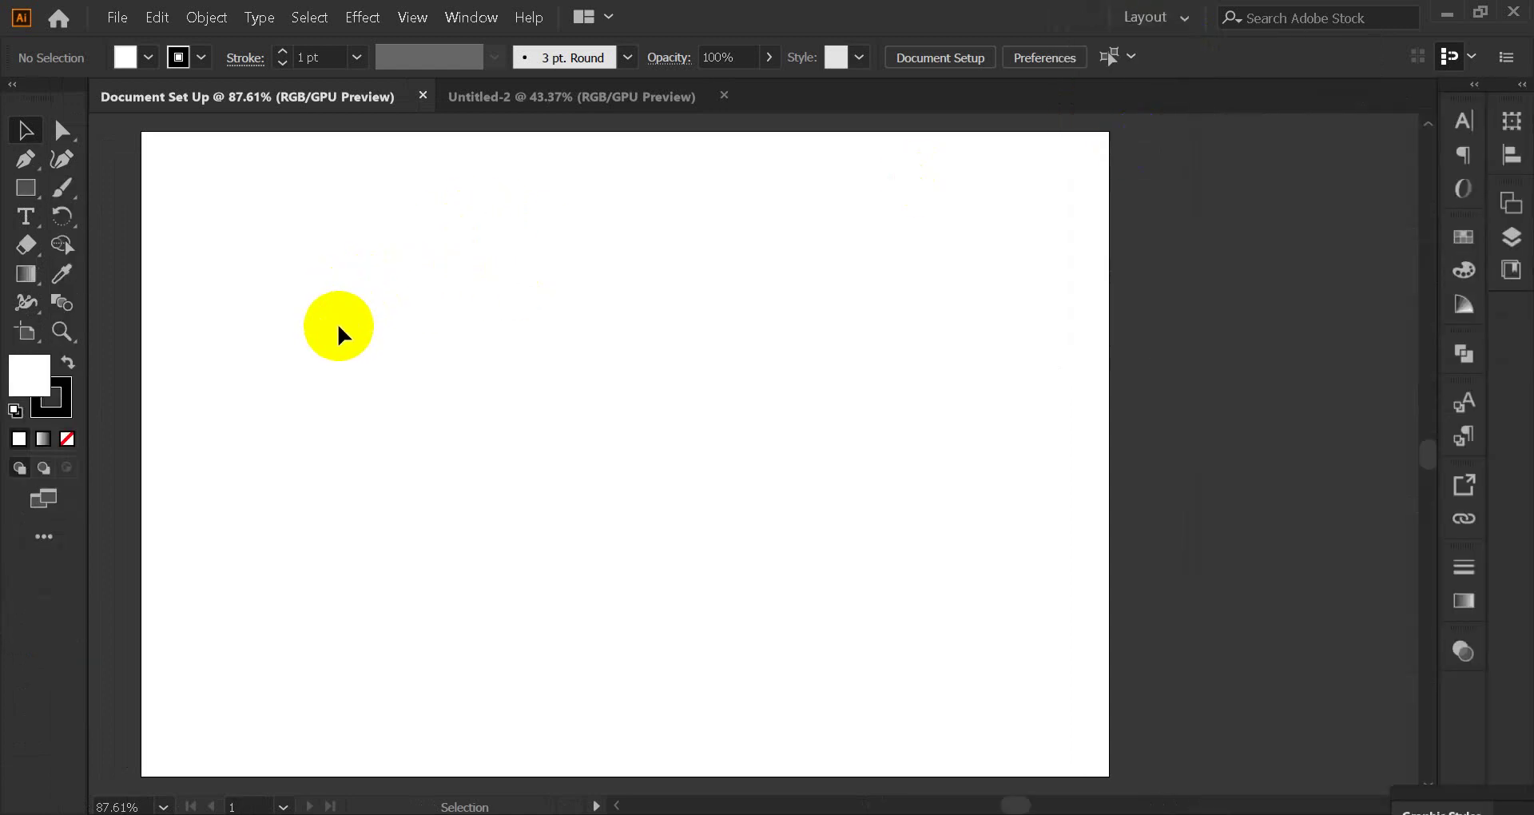
pyautogui.click(19, 137)
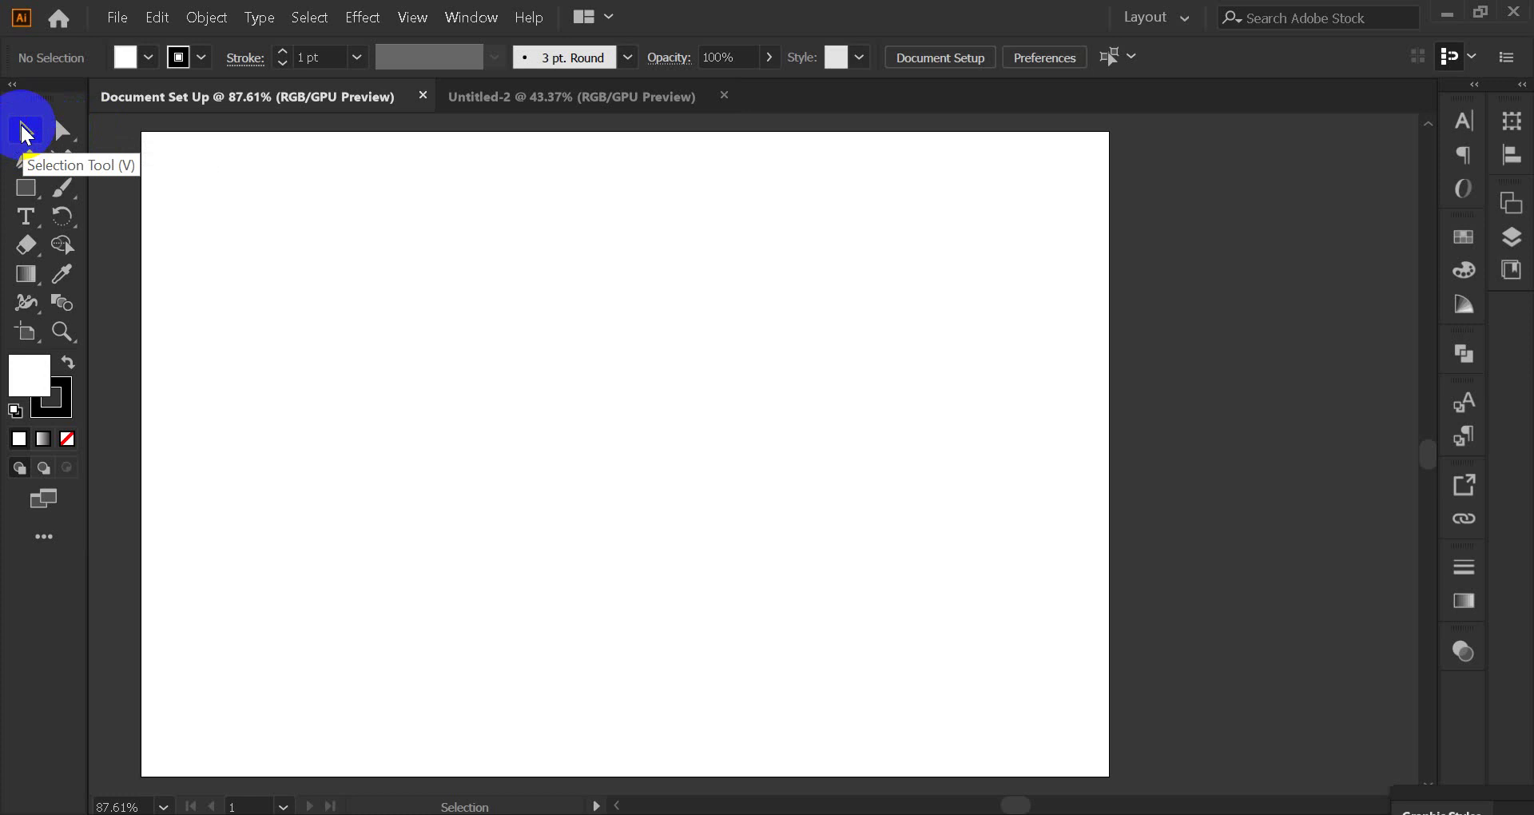
# Activate the Direct Selection tool and show its Group Selection and Lasso flyout.
pyautogui.click(70, 132)
pyautogui.click(24, 130)
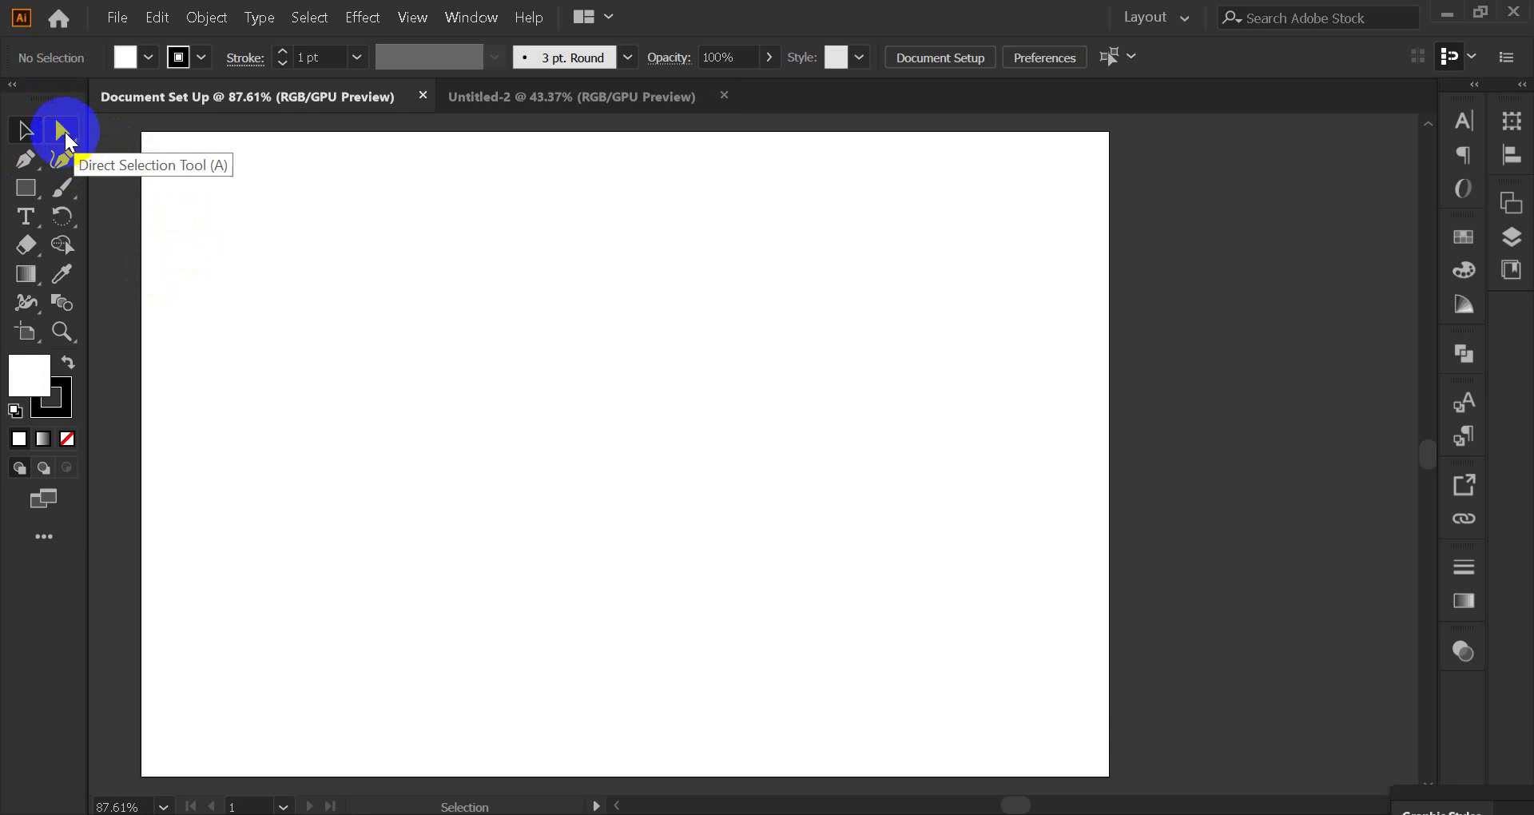
pyautogui.click(67, 135)
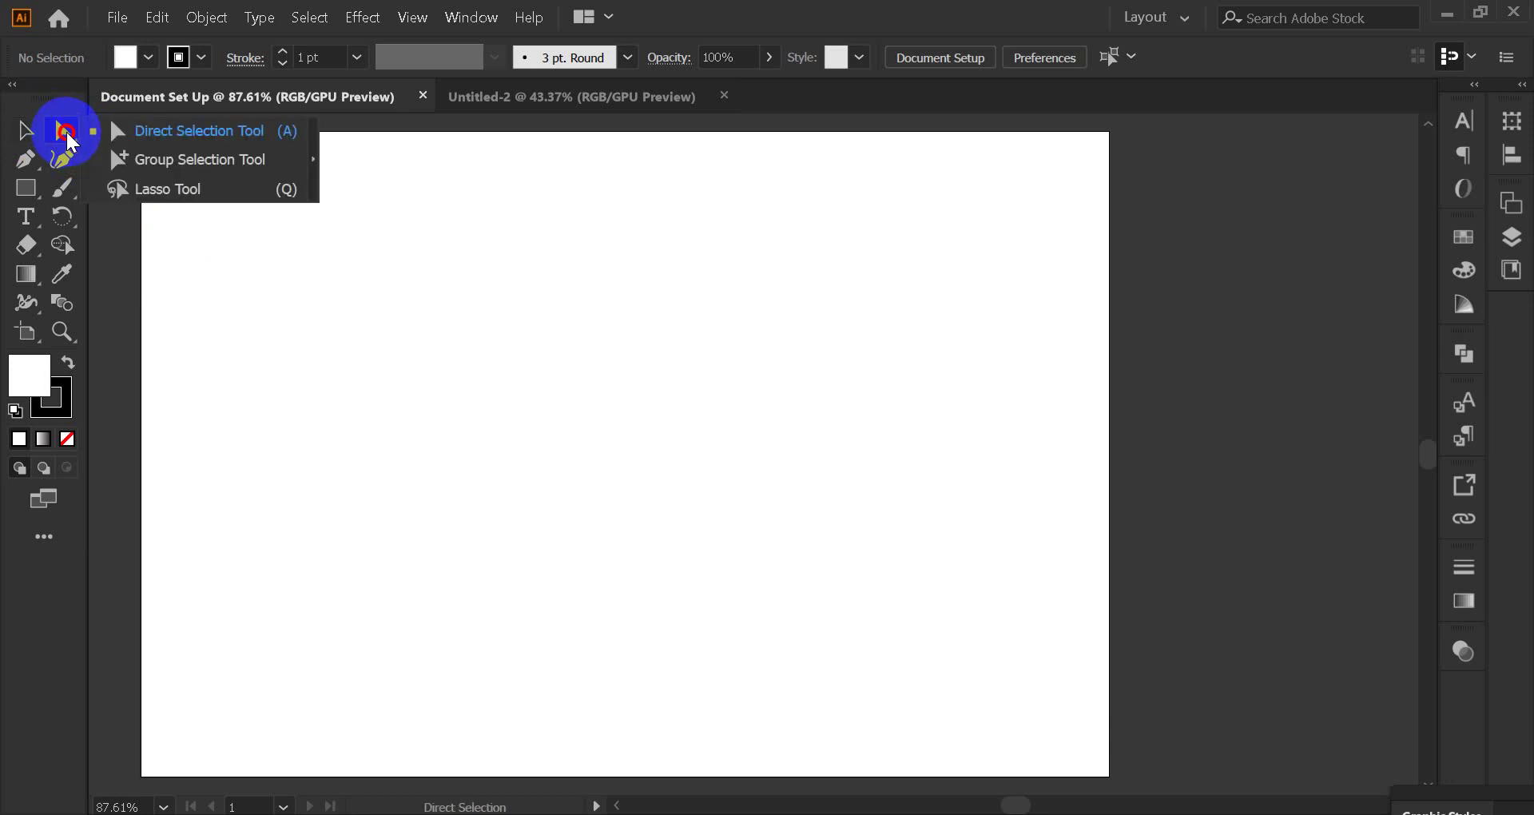
pyautogui.moveTo(70, 142)
pyautogui.mouseDown()
pyautogui.moveTo(199, 168)
pyautogui.moveTo(193, 191)
pyautogui.moveTo(60, 140)
pyautogui.mouseUp()
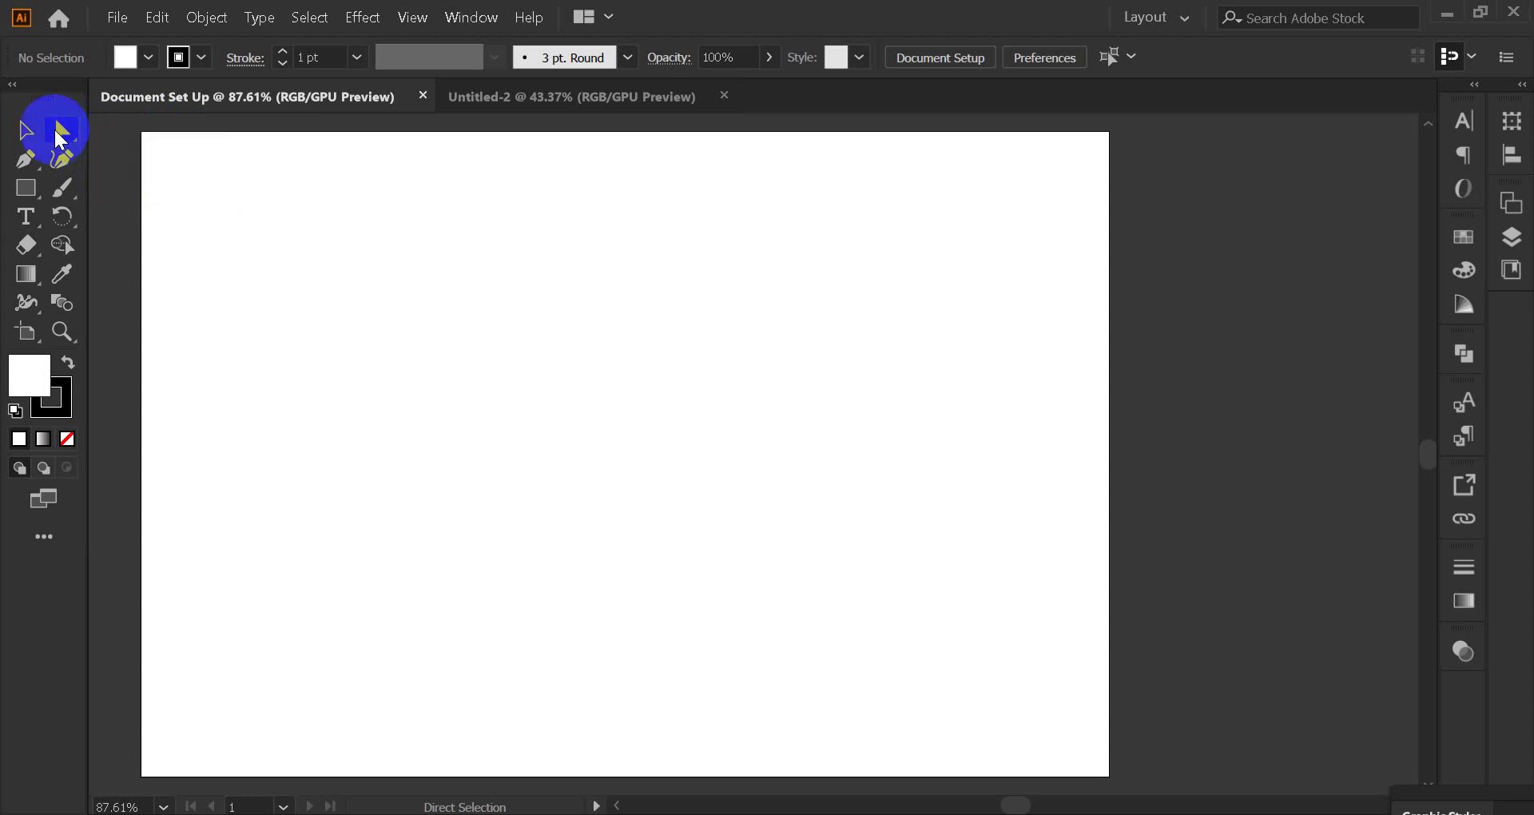
# Browse the Pen tool flyout, handle the Meet join request, then select the Rectangle Tool.
pyautogui.click(31, 167)
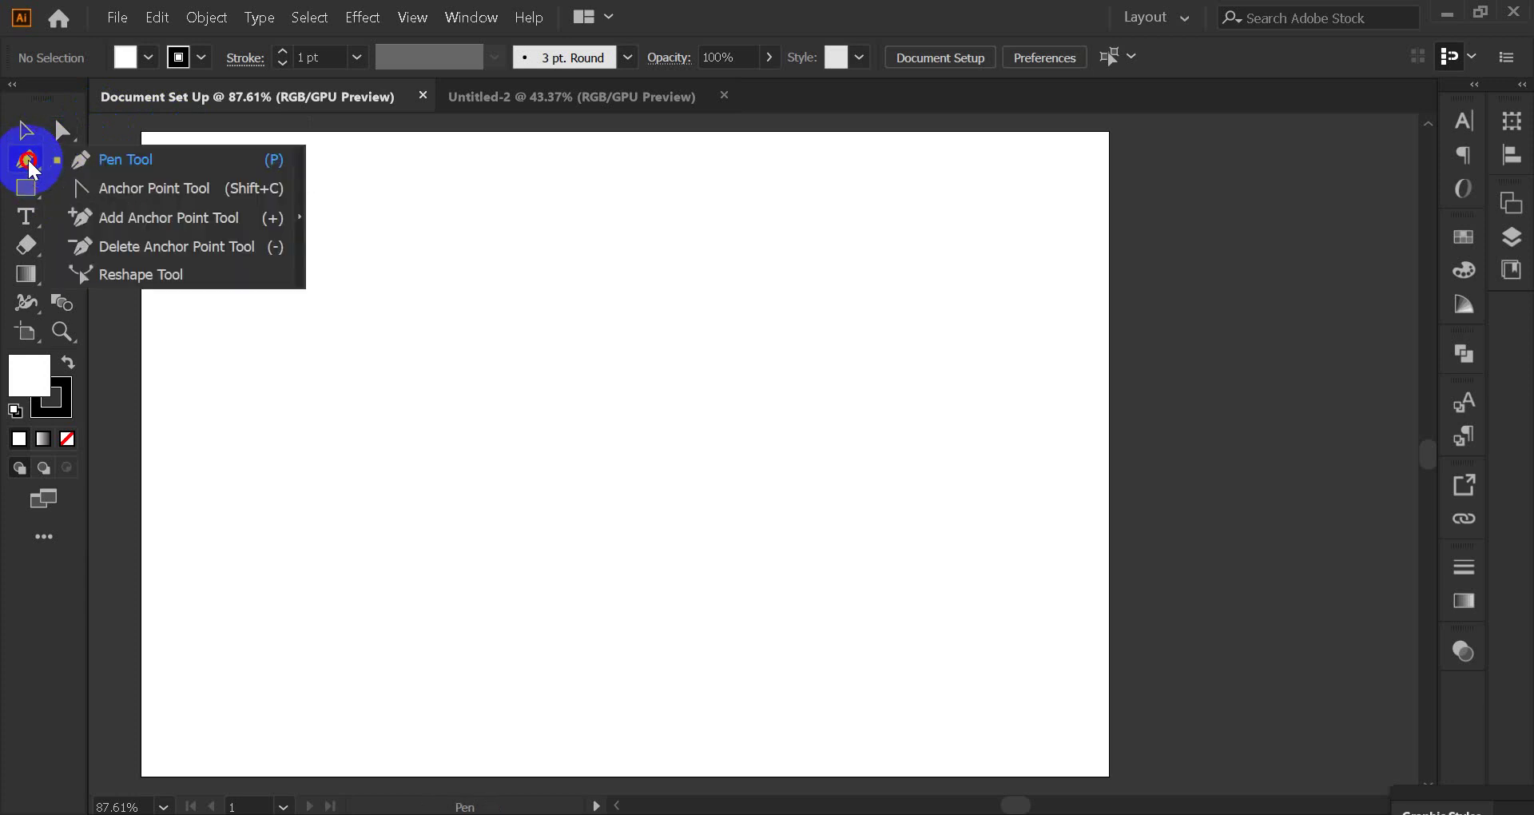
pyautogui.moveTo(32, 168)
pyautogui.mouseDown()
pyautogui.moveTo(158, 200)
pyautogui.moveTo(171, 222)
pyautogui.moveTo(33, 158)
pyautogui.mouseUp()
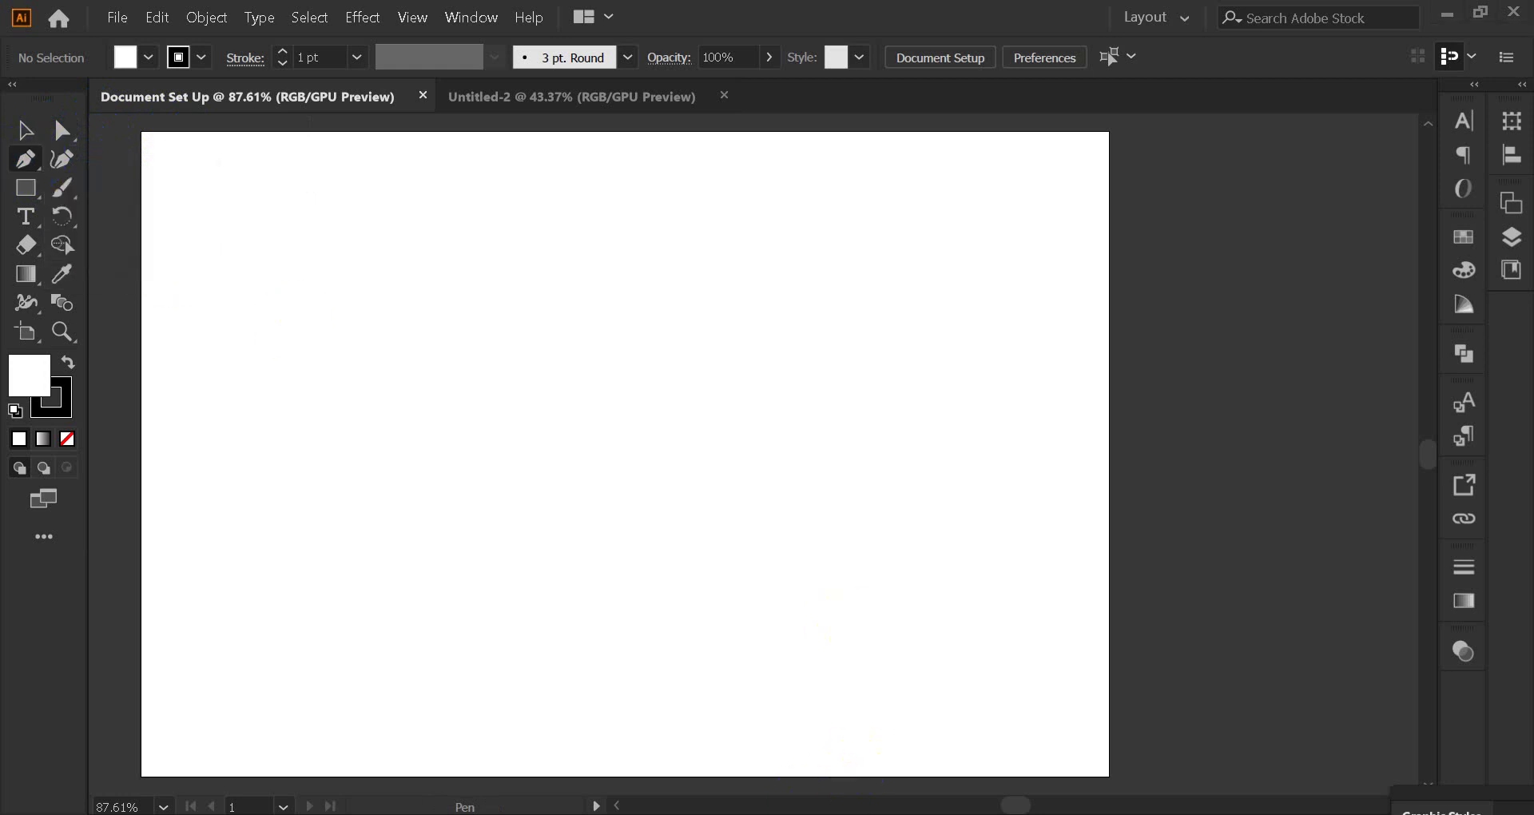
pyautogui.click(859, 799)
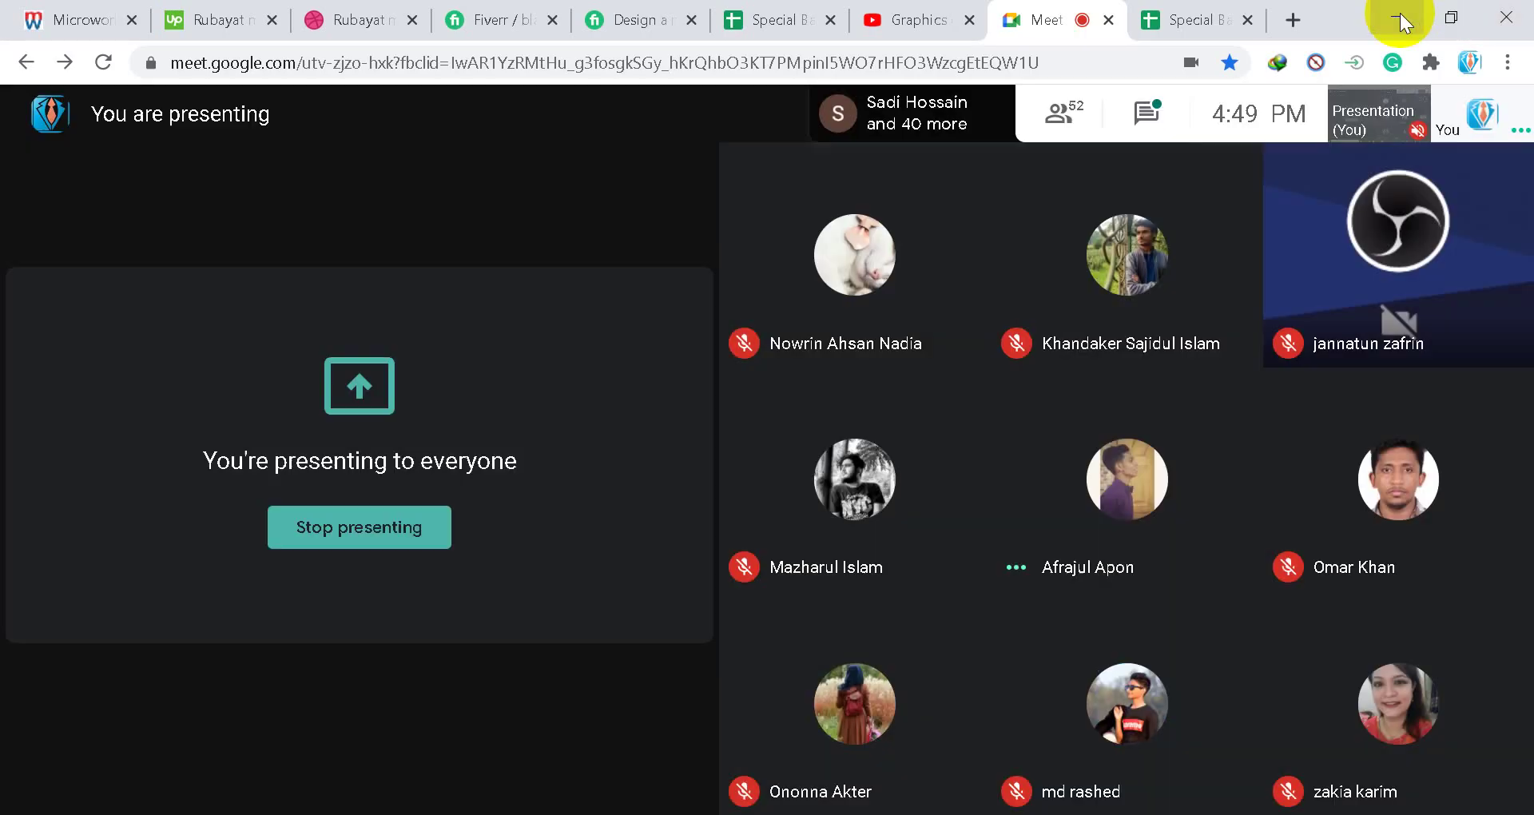
pyautogui.click(1397, 16)
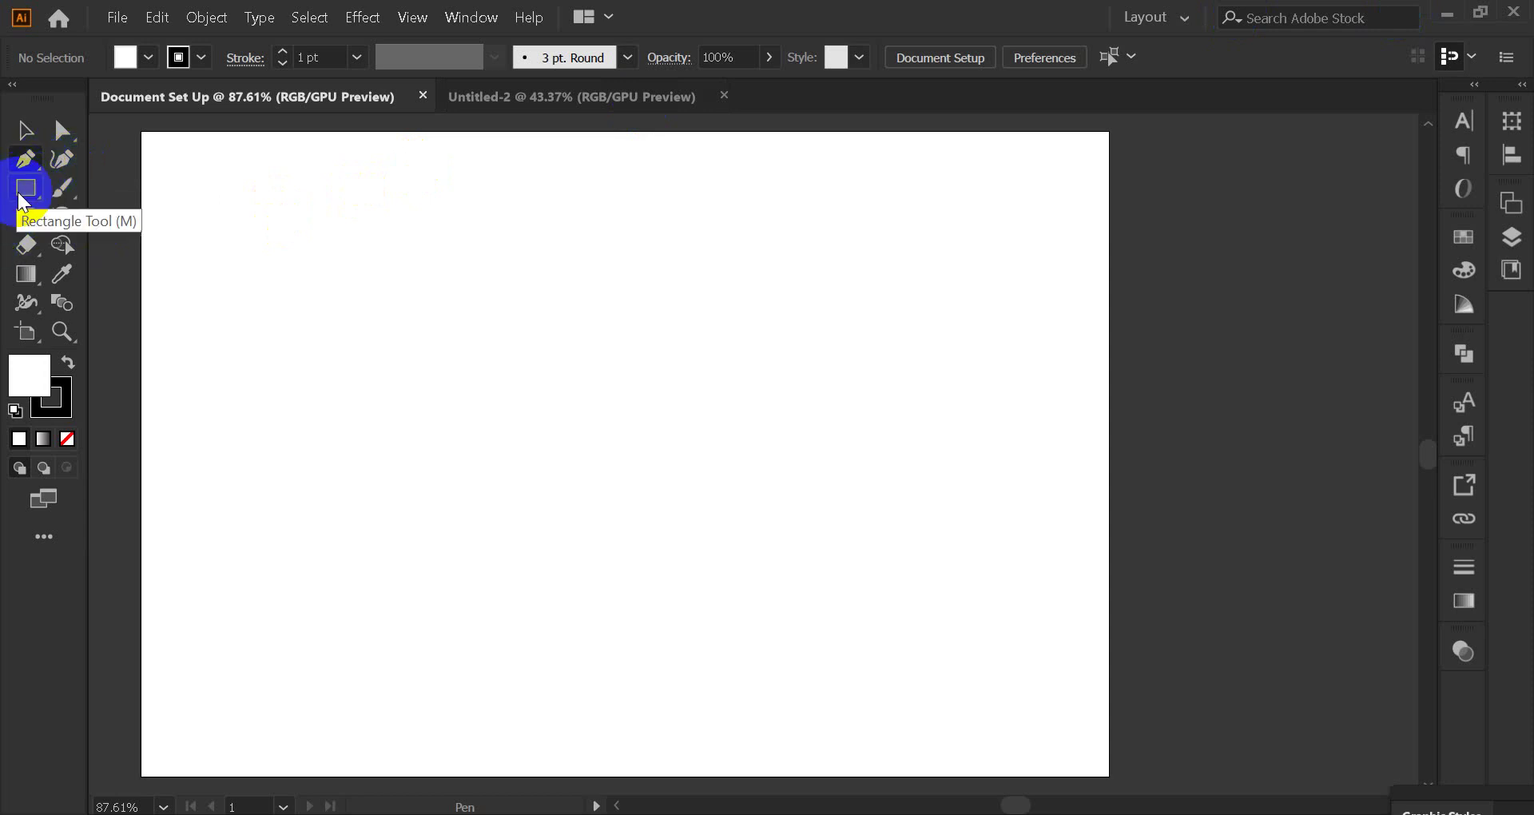
pyautogui.moveTo(27, 189); pyautogui.dragTo(163, 206)
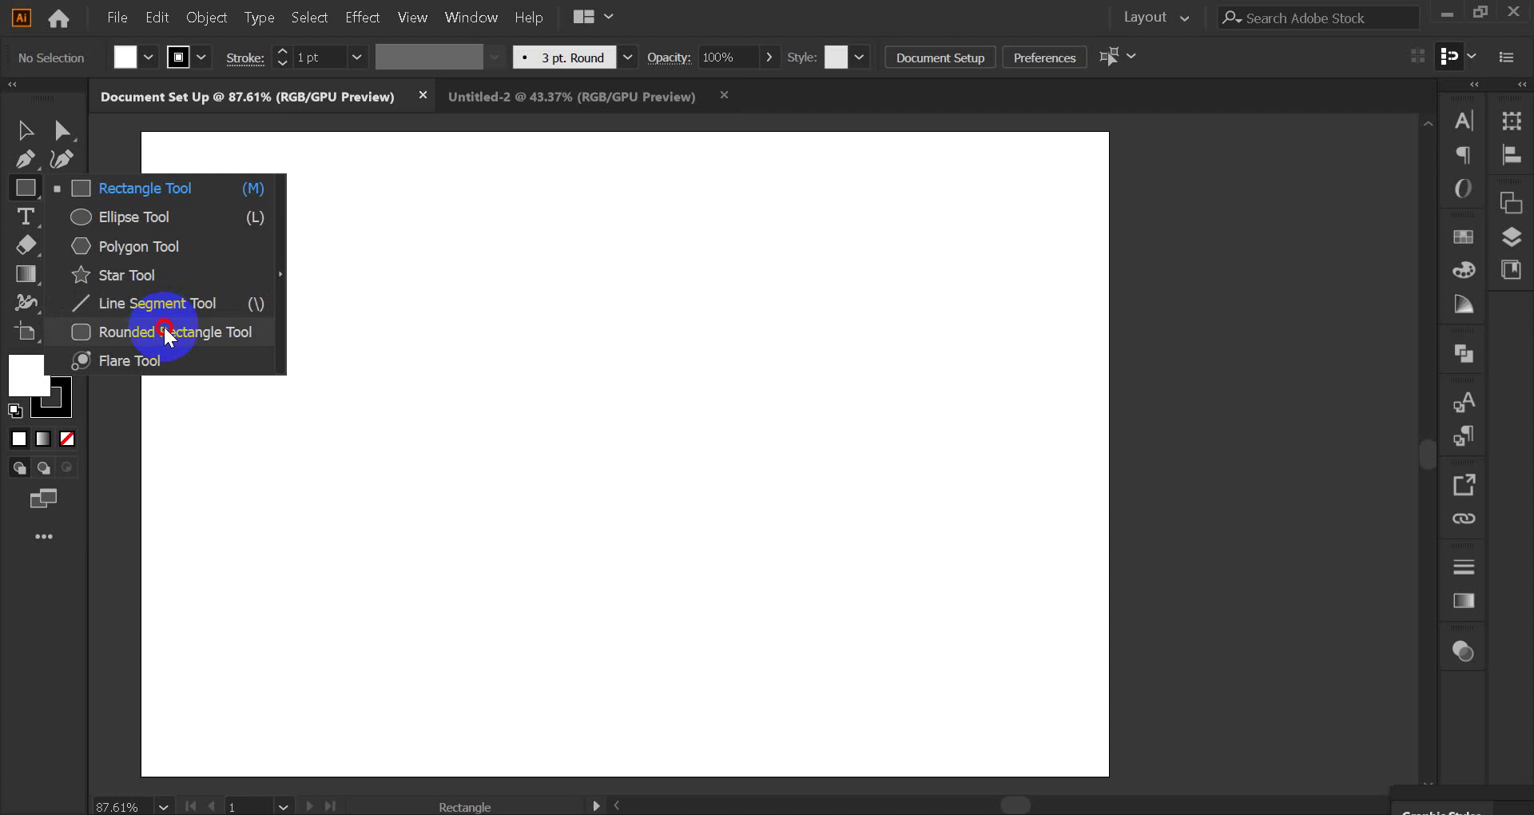
pyautogui.click(32, 190)
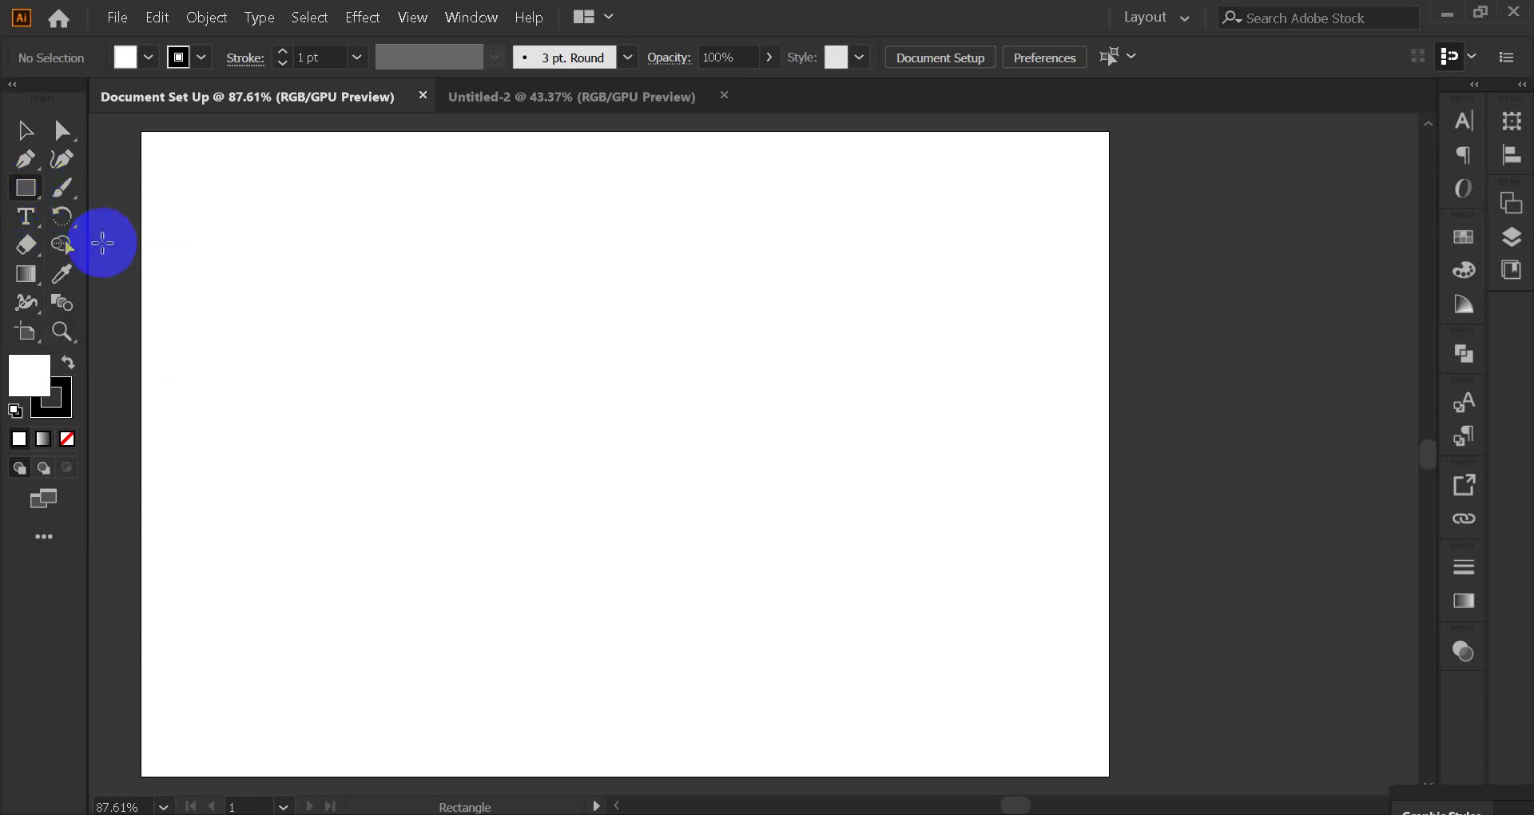
# Try the Paintbrush and Anchor Point tools, then settle on the Pen Tool.
pyautogui.click(64, 191)
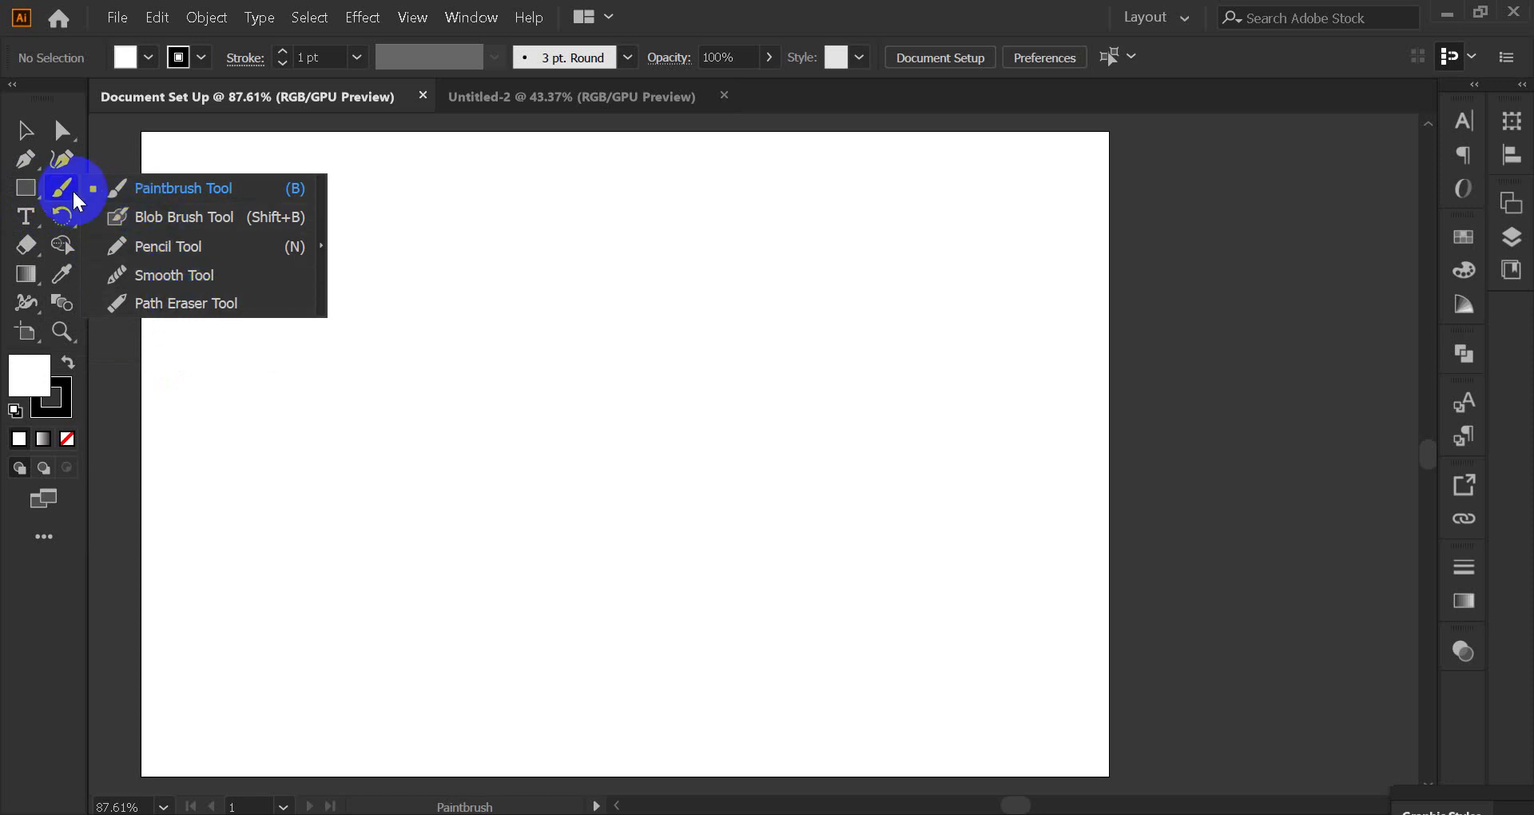
pyautogui.click(64, 187)
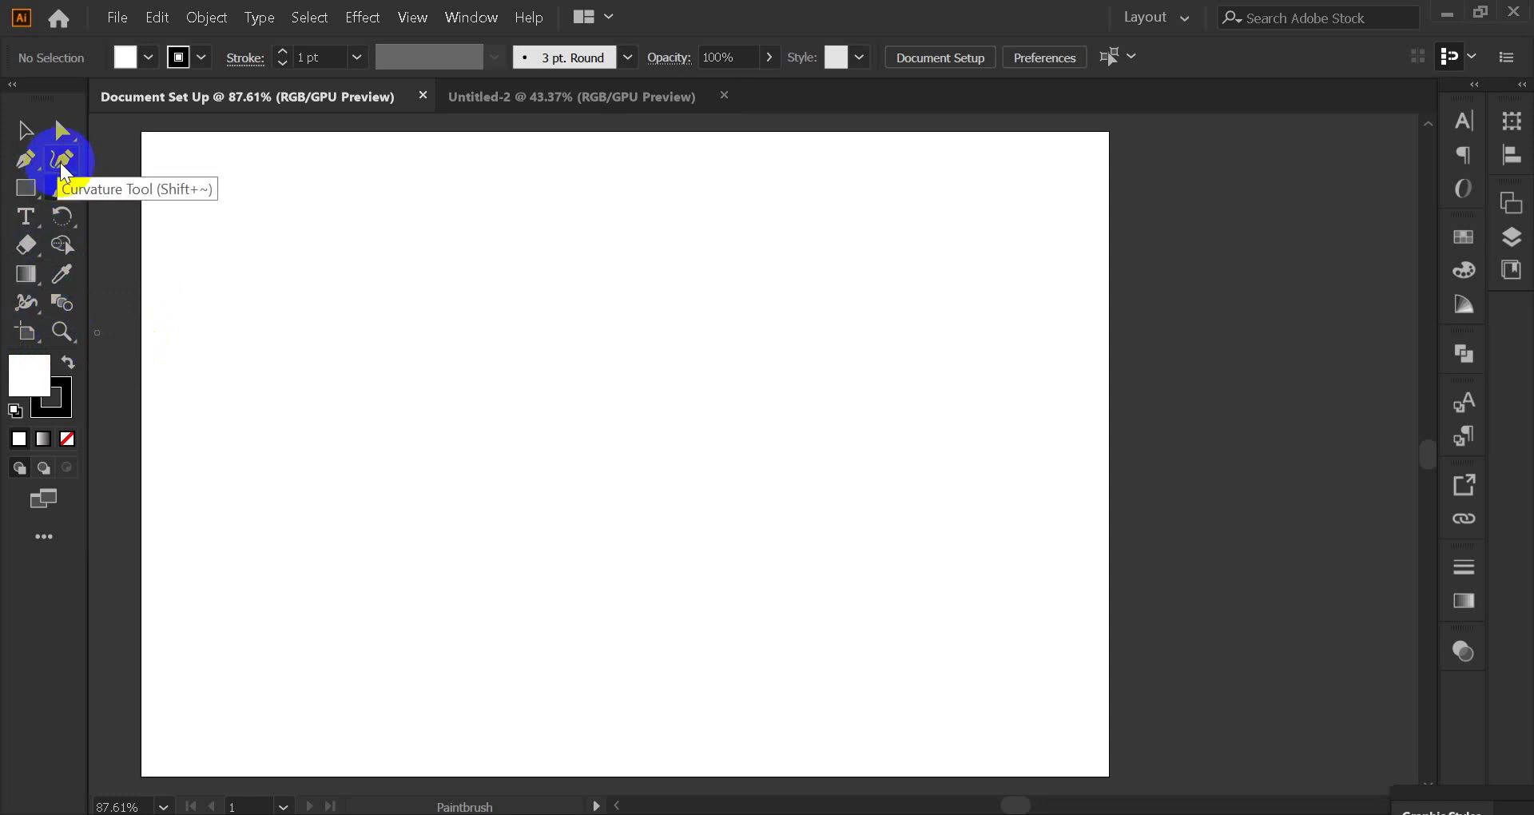
pyautogui.click(20, 129)
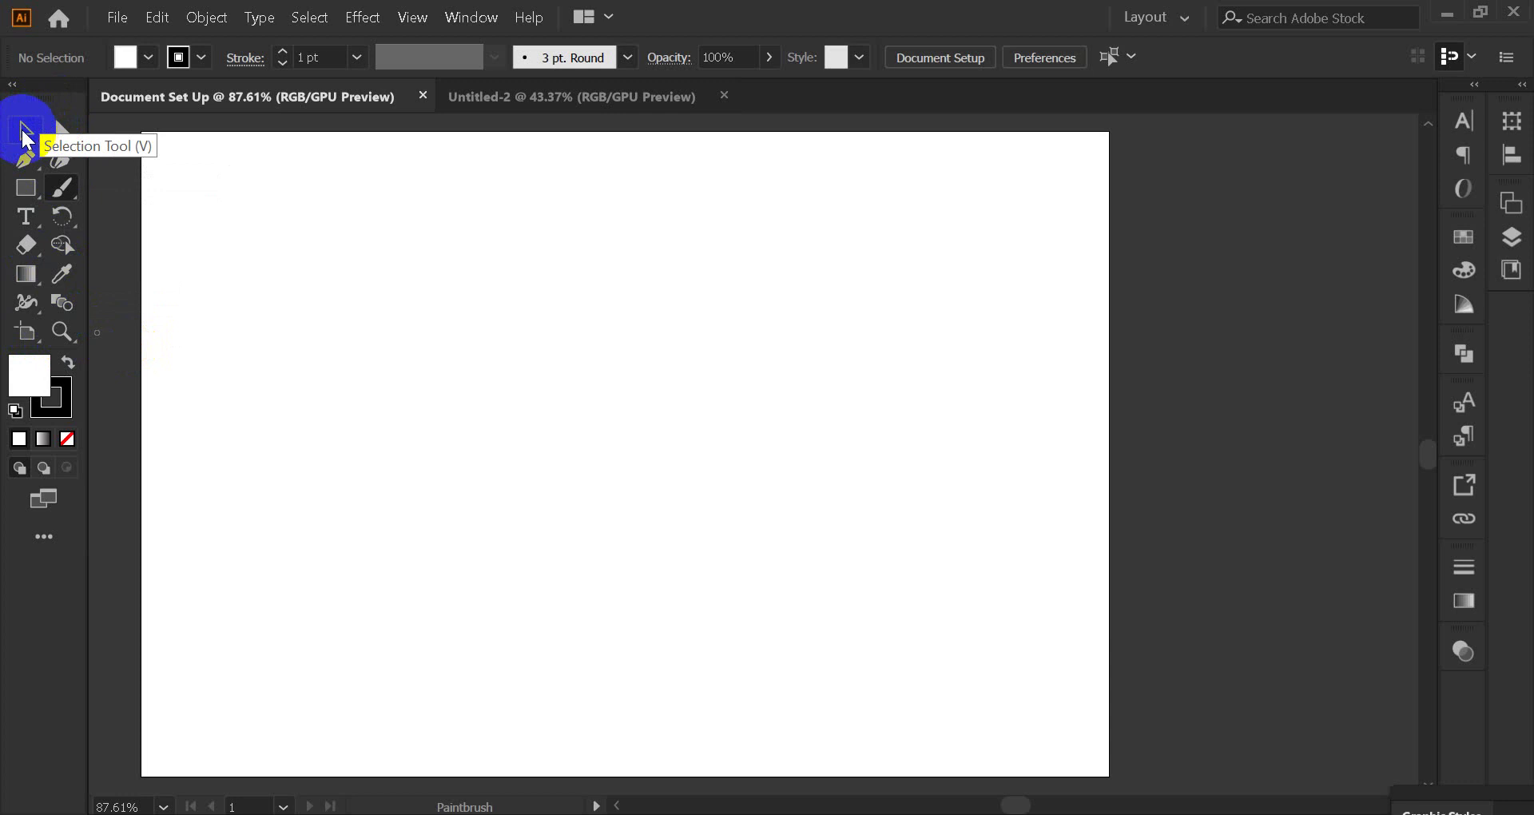
pyautogui.moveTo(27, 158); pyautogui.dragTo(175, 200)
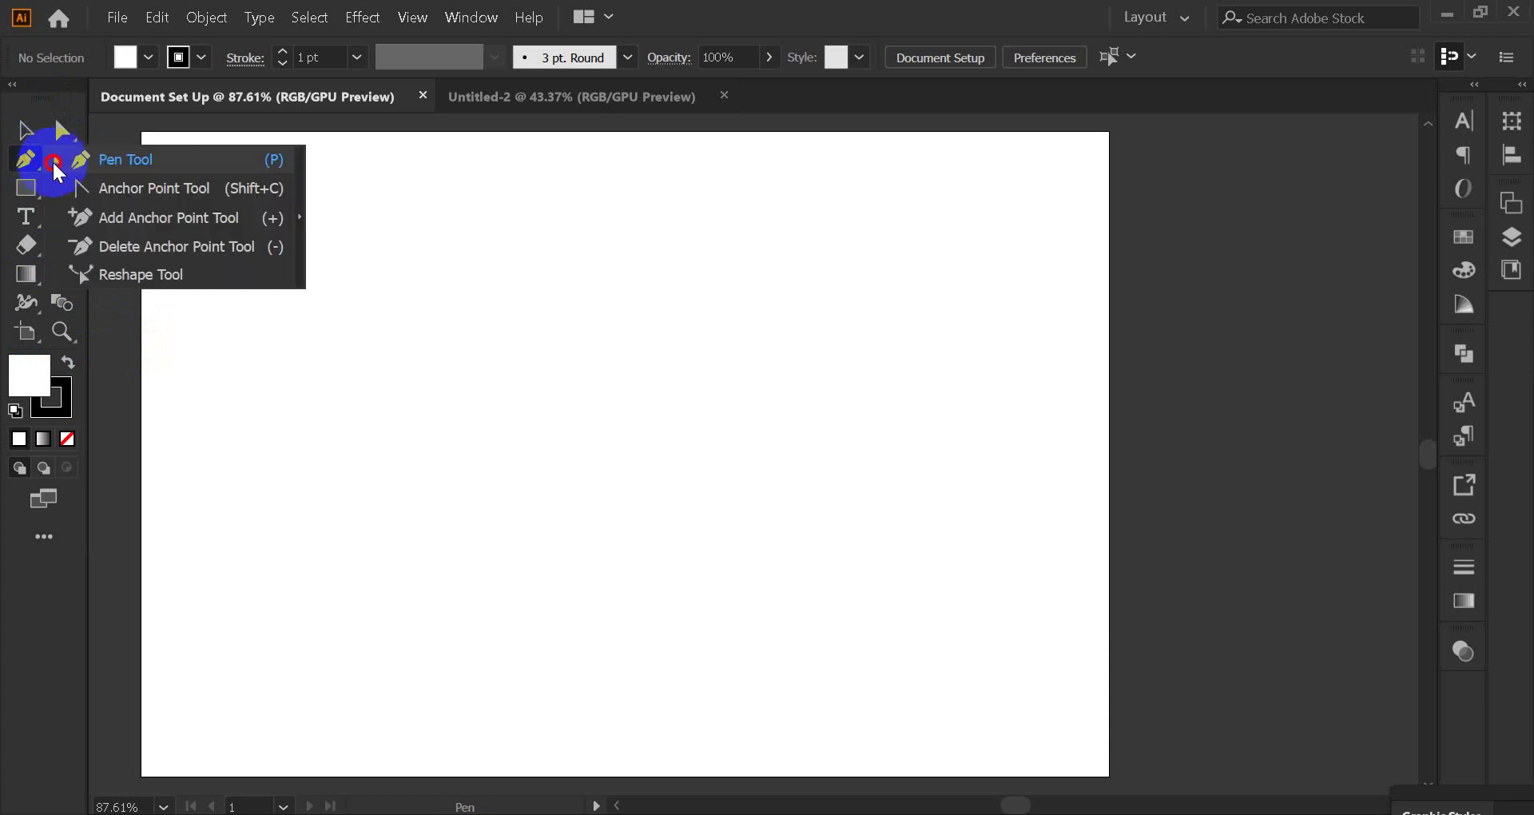
pyautogui.click(174, 192)
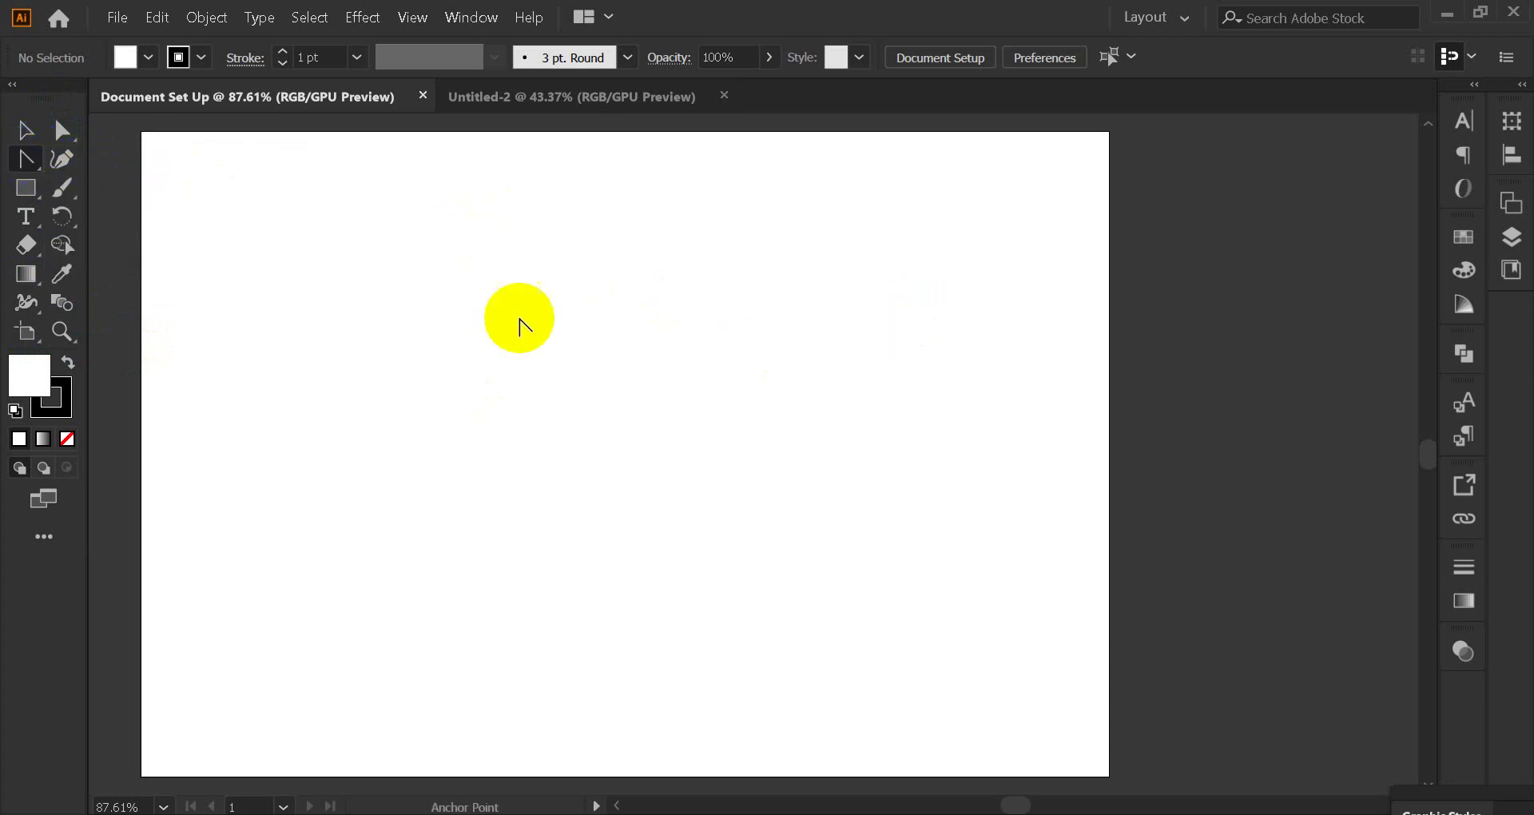
pyautogui.moveTo(34, 159); pyautogui.dragTo(80, 165)
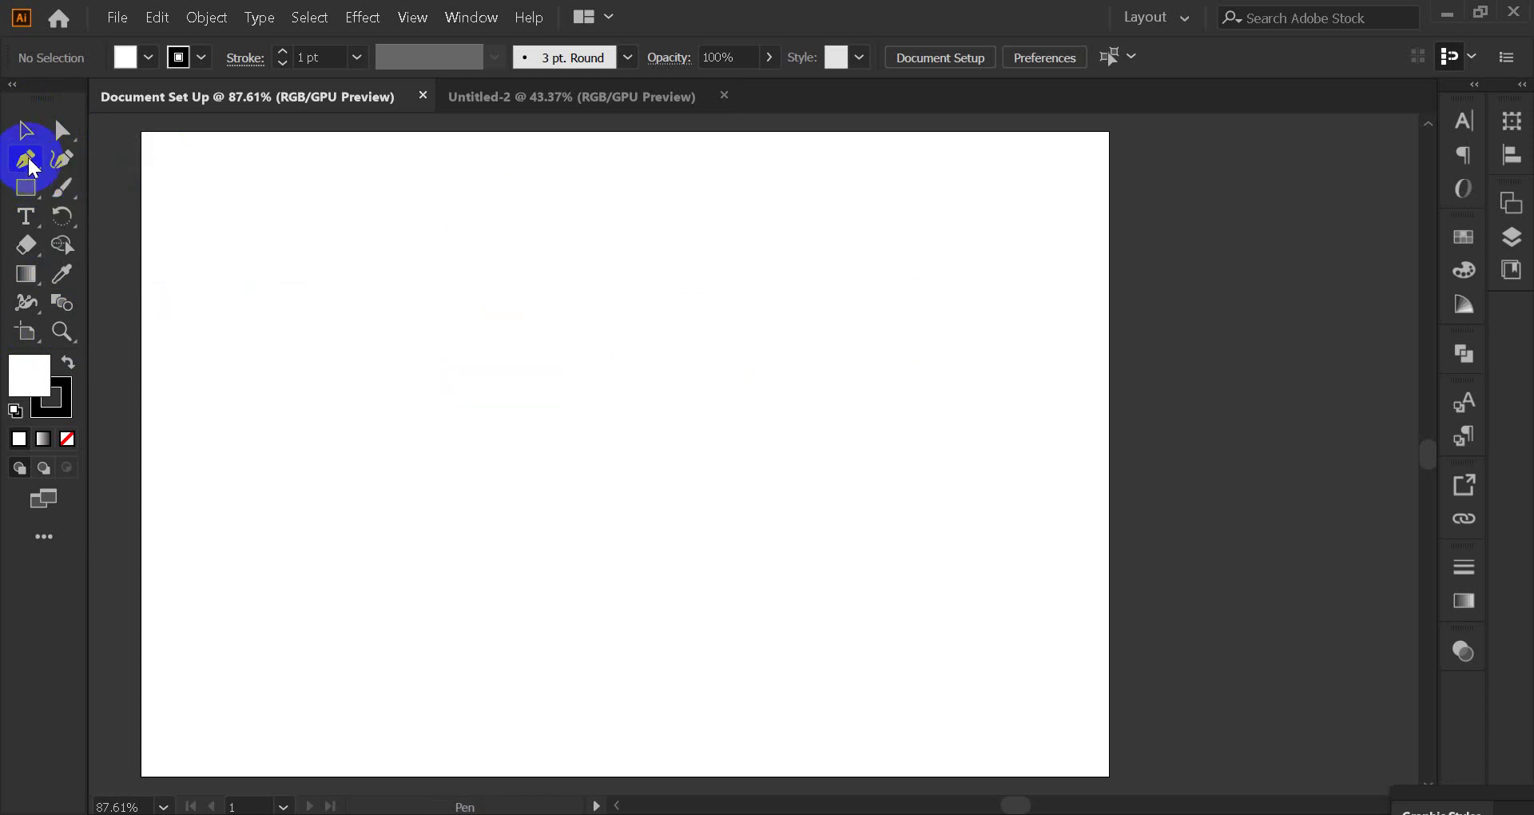
pyautogui.click(27, 156)
pyautogui.click(29, 166)
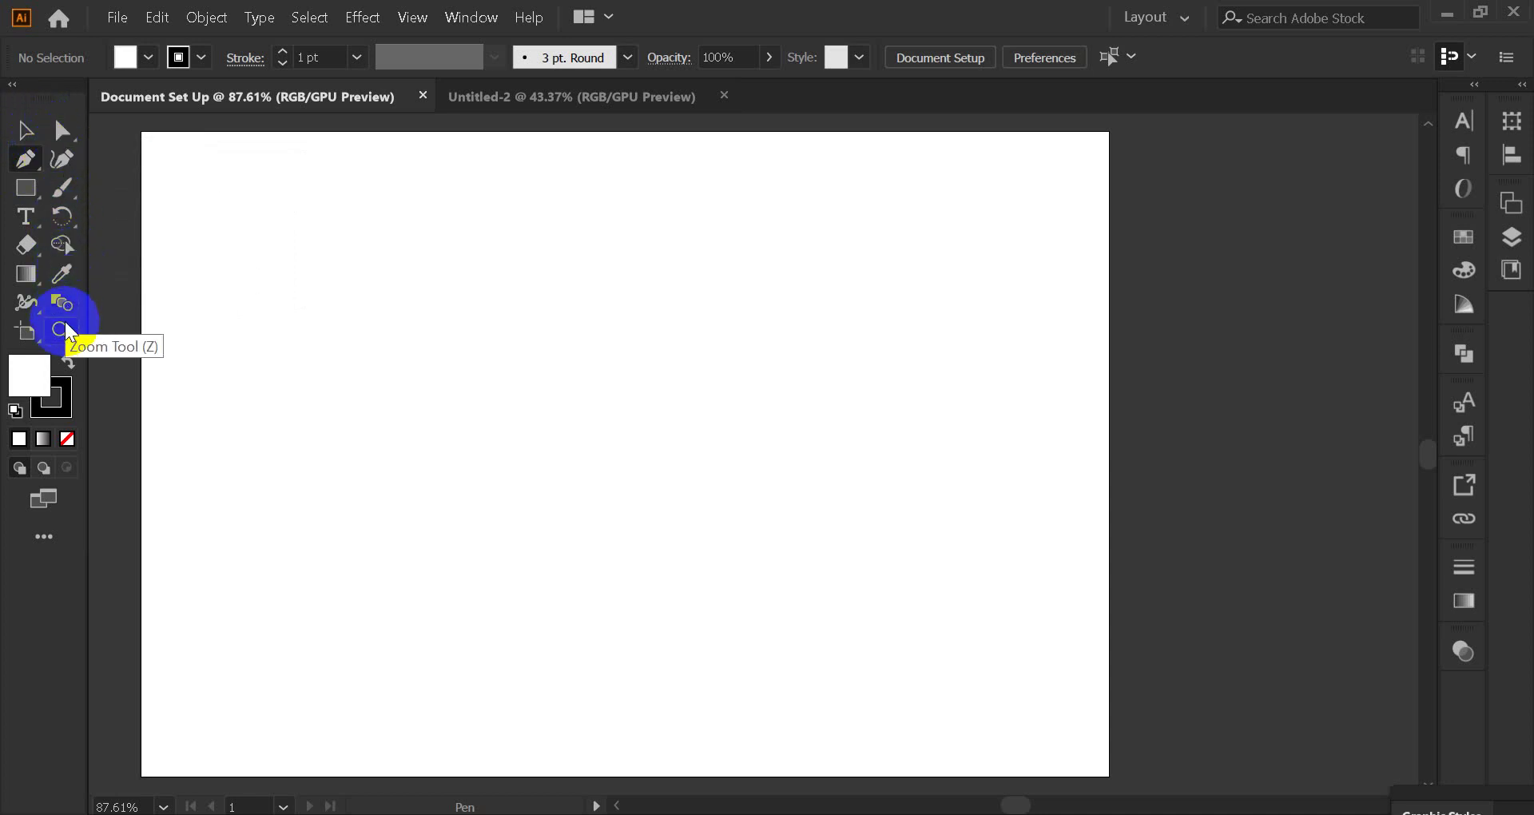
# Open the Edit Toolbar drawer and scroll through the All Tools list.
pyautogui.click(44, 536)
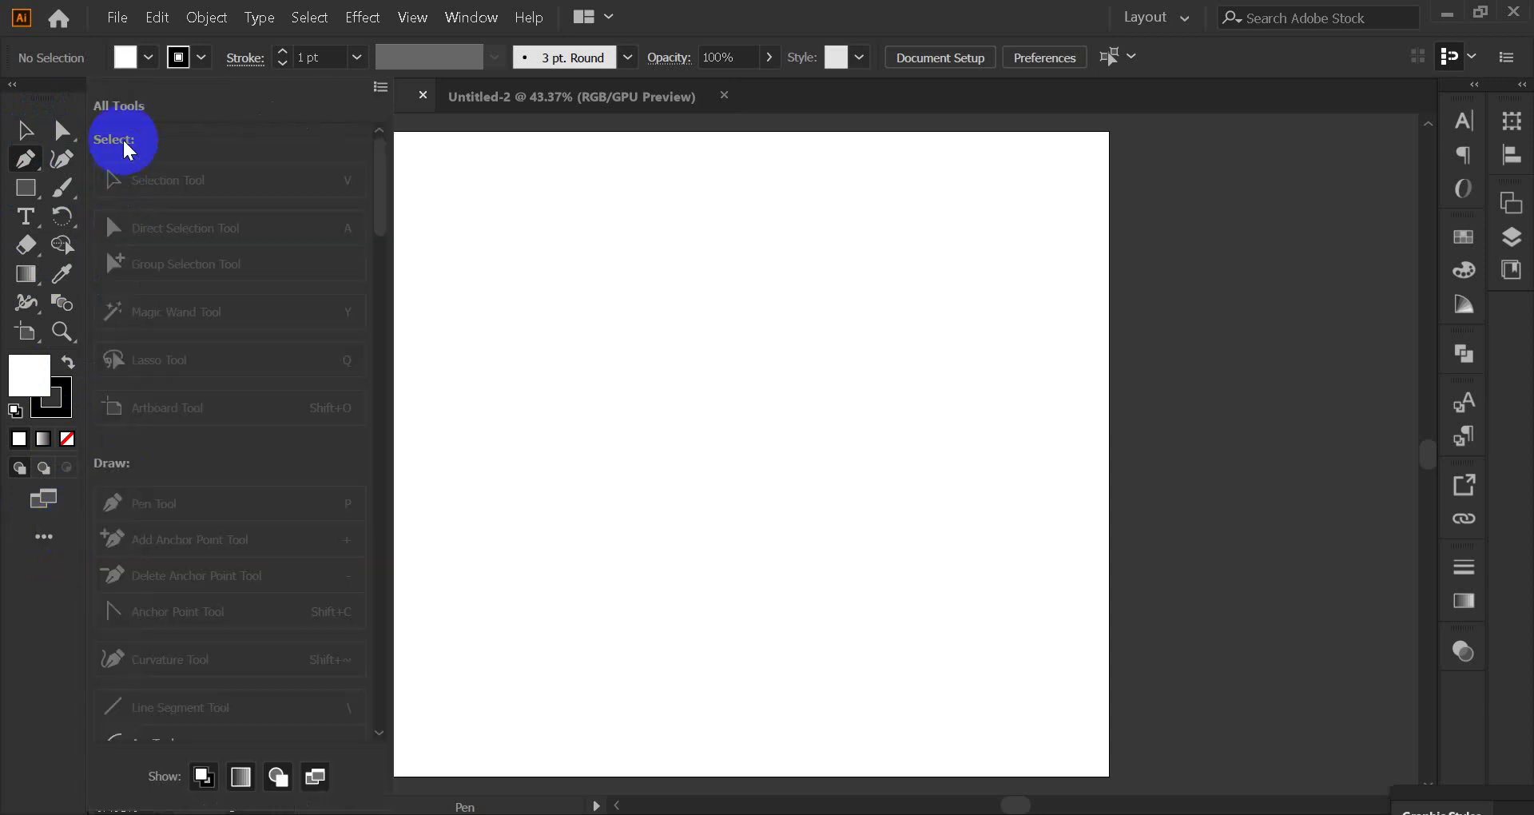
pyautogui.scroll(-5, 177, 248)
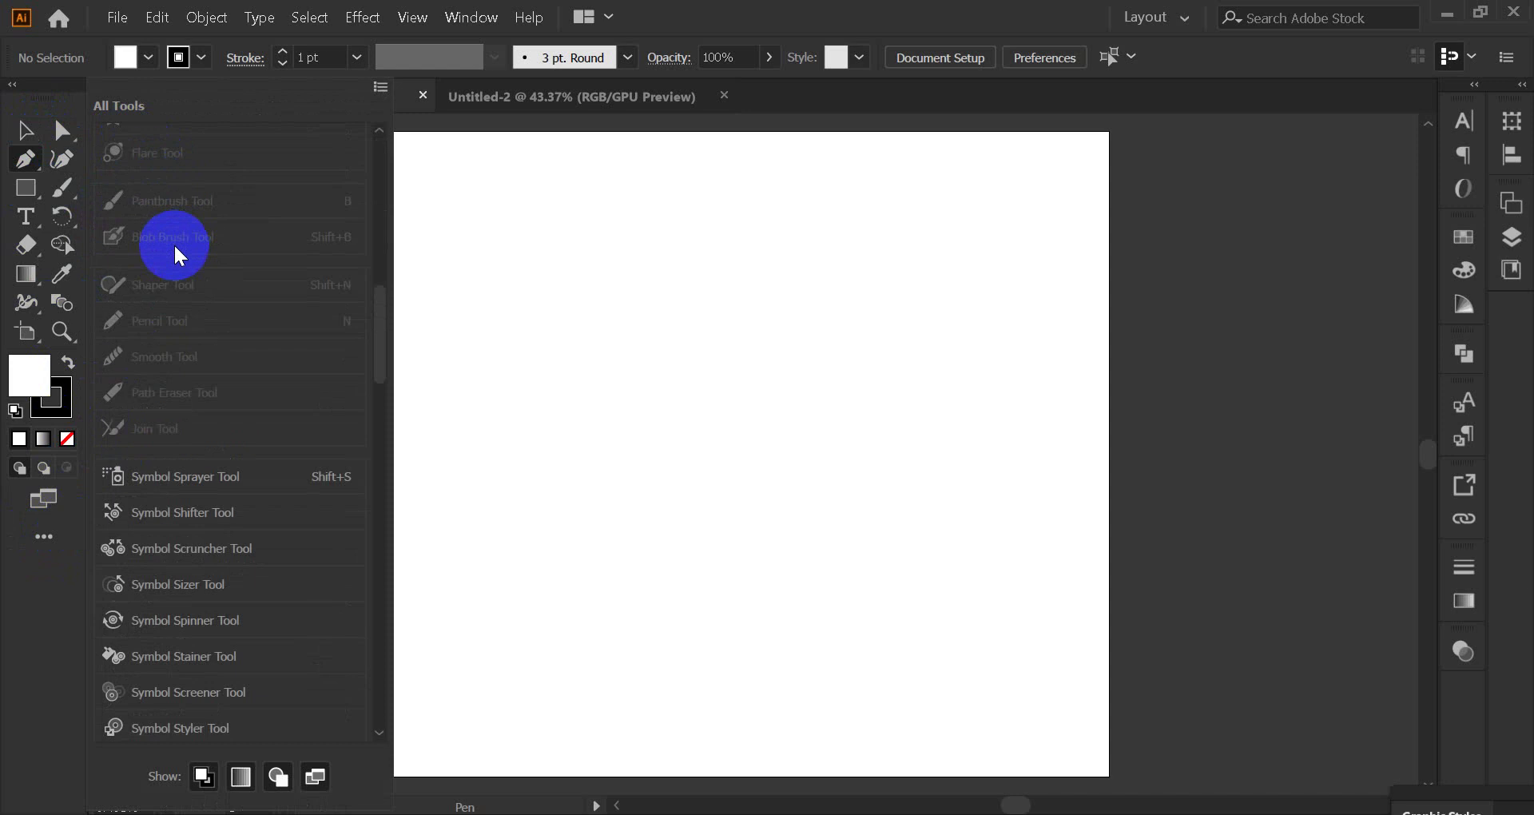
pyautogui.scroll(-3, 176, 248)
pyautogui.scroll(-3, 172, 252)
pyautogui.scroll(-3, 172, 252)
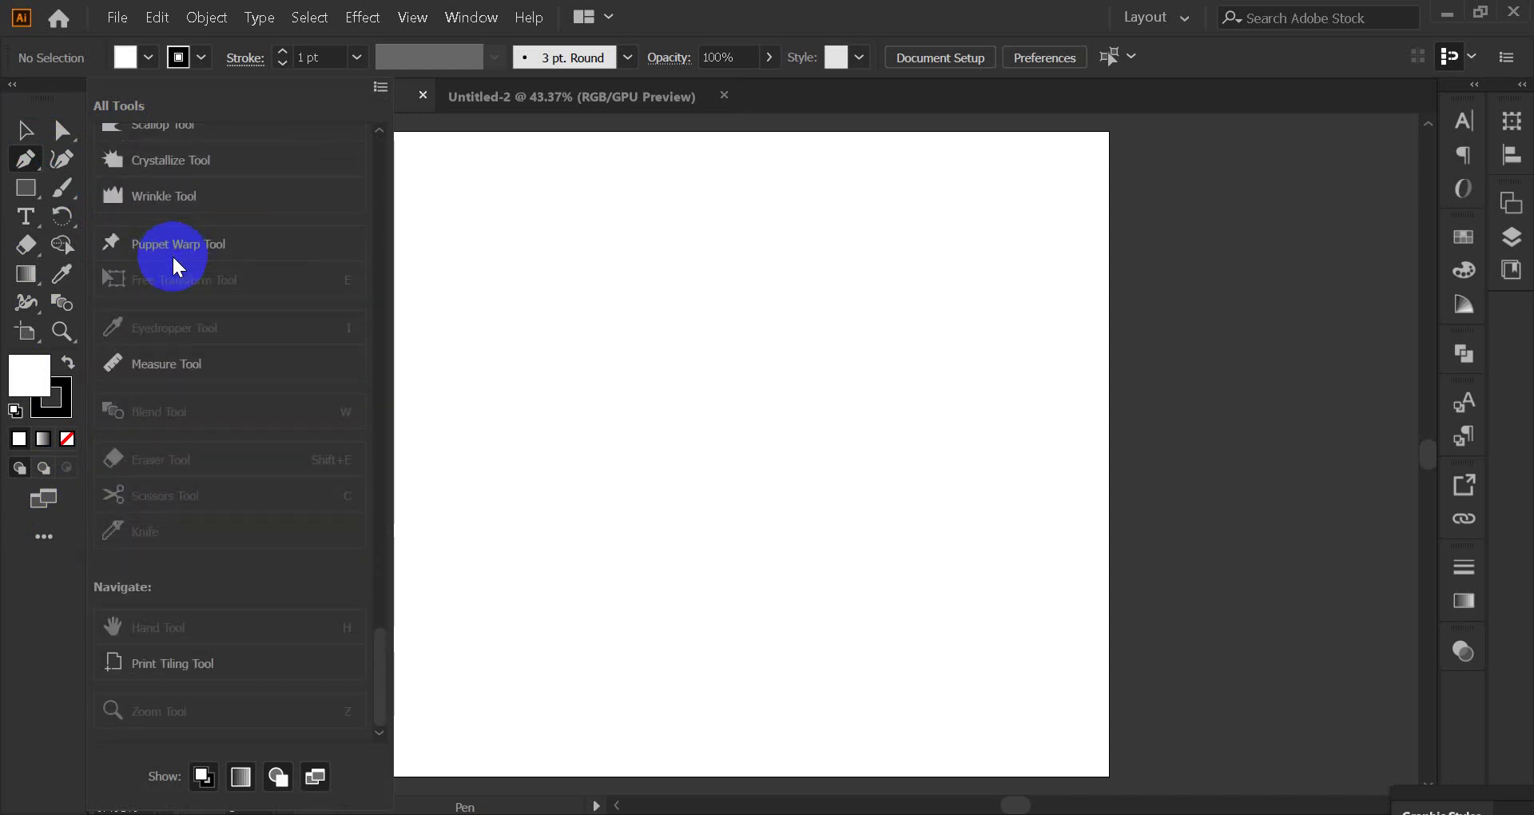
pyautogui.scroll(5, 218, 595)
pyautogui.scroll(5, 218, 569)
pyautogui.scroll(3, 218, 557)
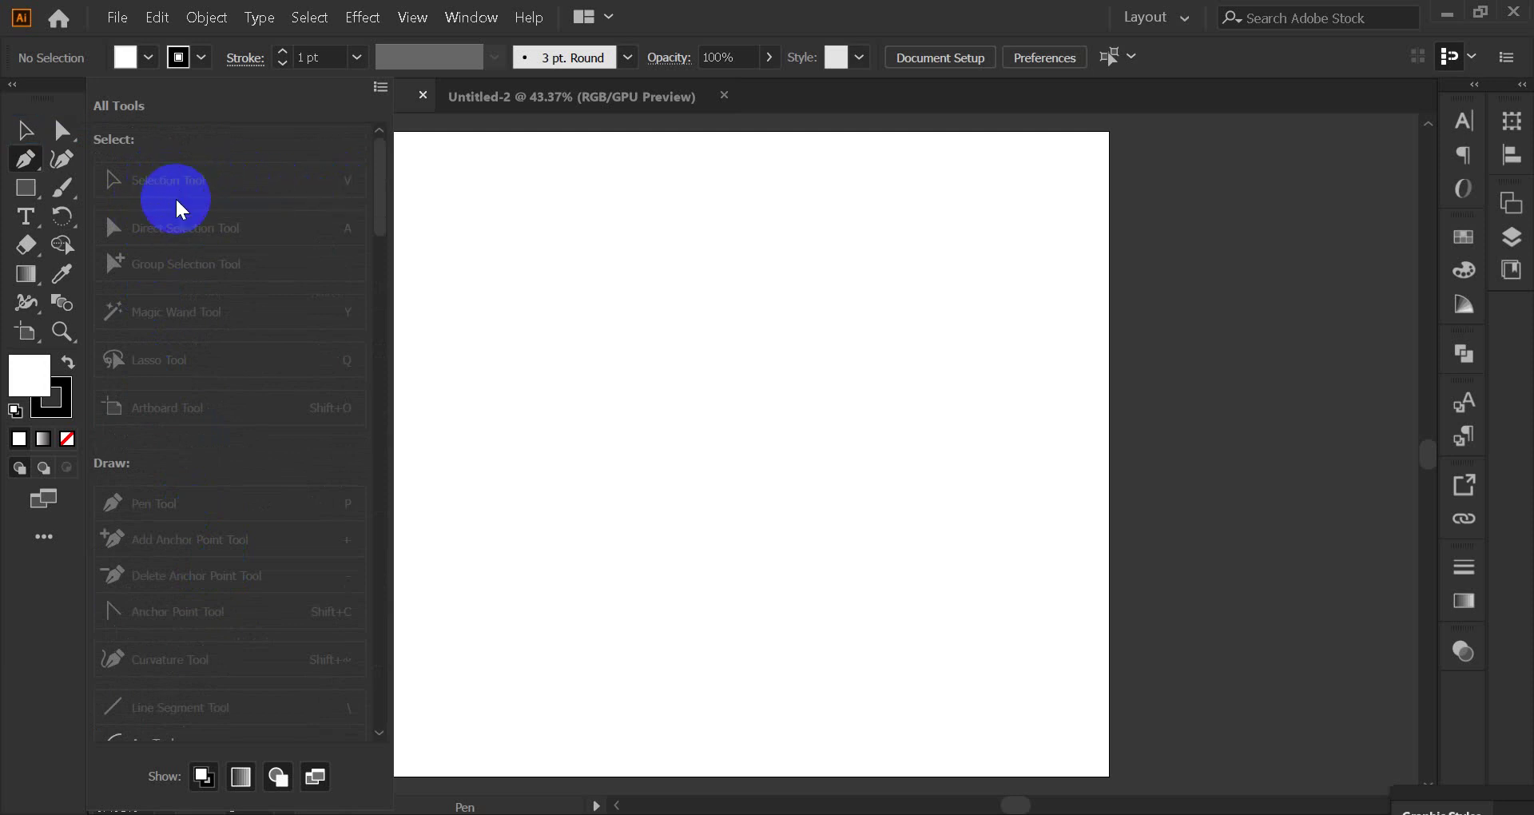
pyautogui.scroll(-5, 177, 201)
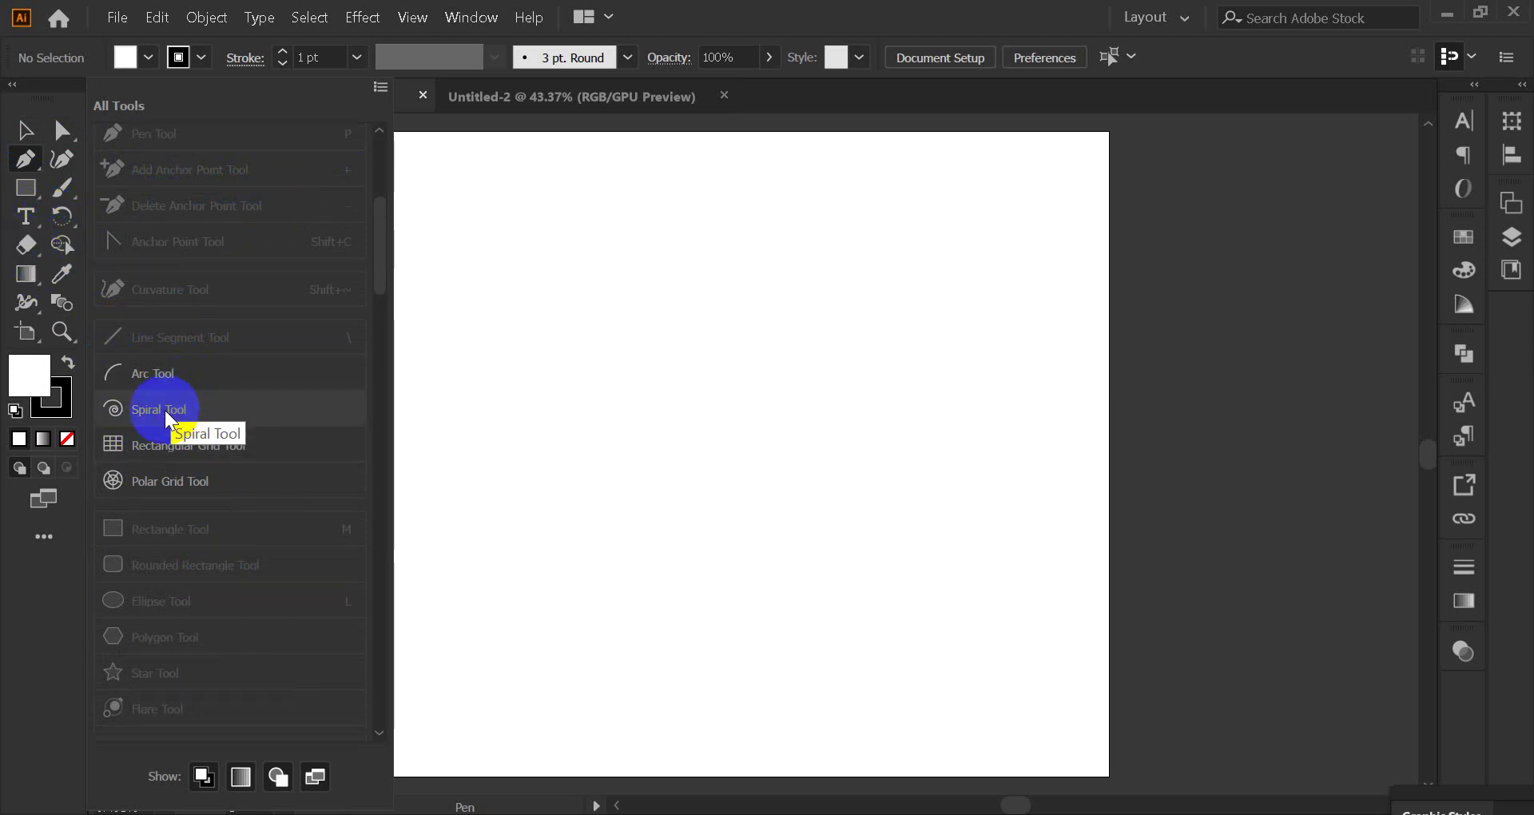
# Add the Spiral Tool and Polar Grid Tool to the toolbar and close the drawer.
pyautogui.moveTo(180, 413)
pyautogui.mouseDown()
pyautogui.moveTo(147, 411)
pyautogui.moveTo(31, 251)
pyautogui.mouseUp()
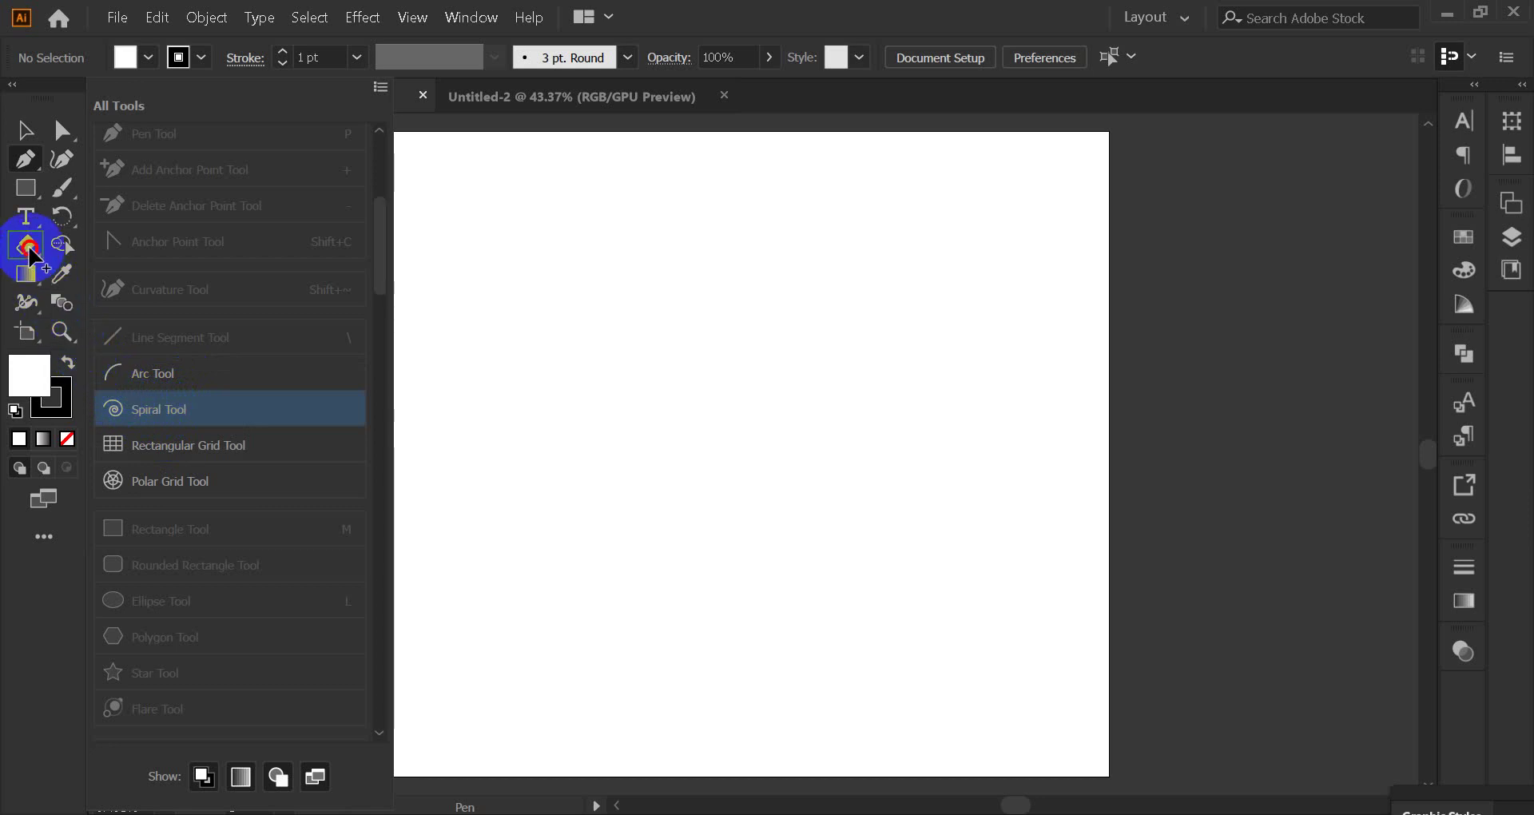
pyautogui.moveTo(30, 251); pyautogui.dragTo(27, 247)
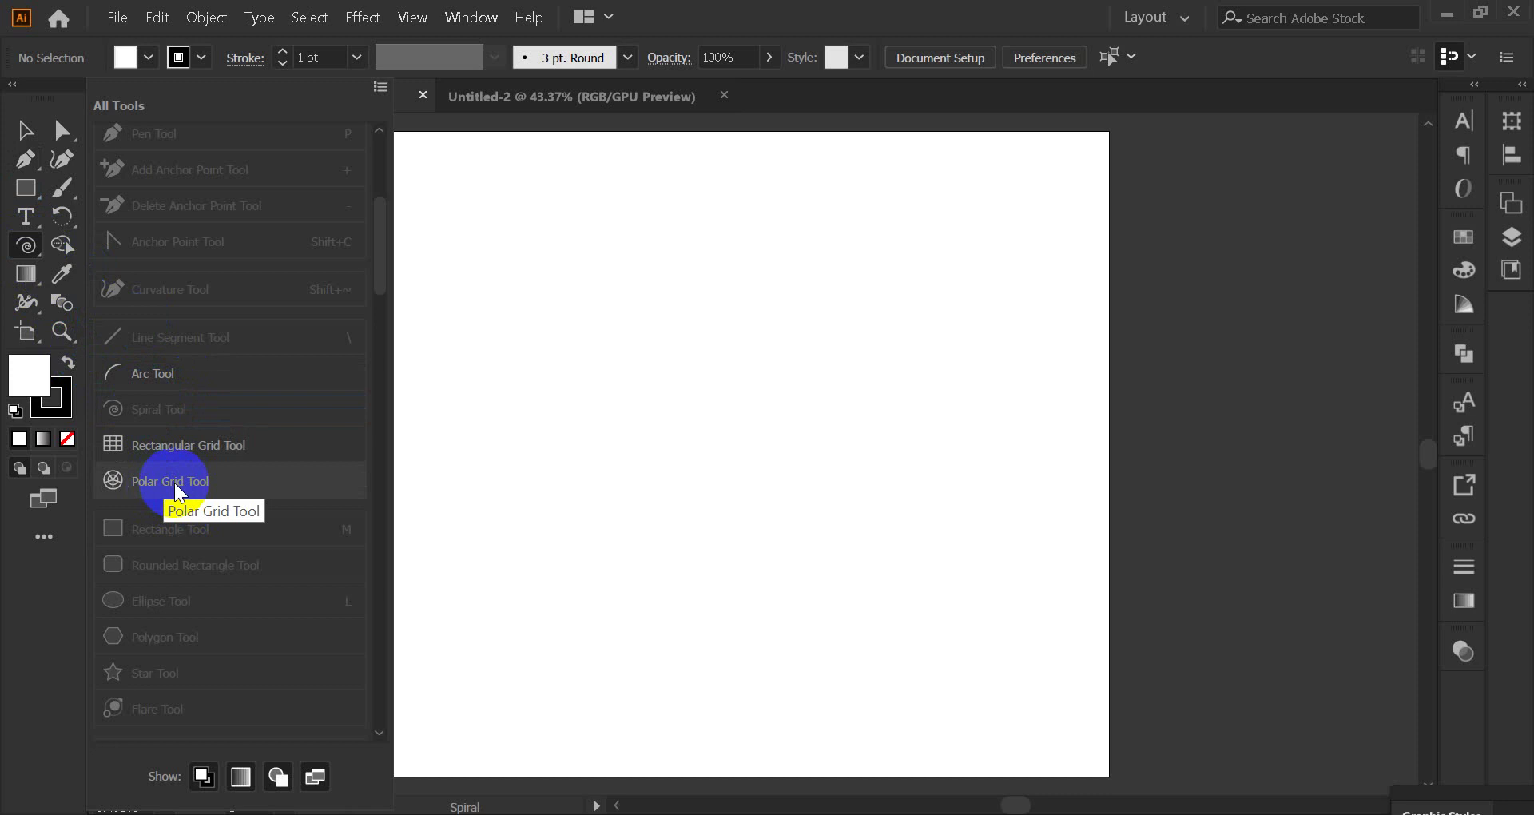
pyautogui.moveTo(174, 482)
pyautogui.mouseDown()
pyautogui.moveTo(26, 334)
pyautogui.moveTo(26, 246)
pyautogui.mouseUp()
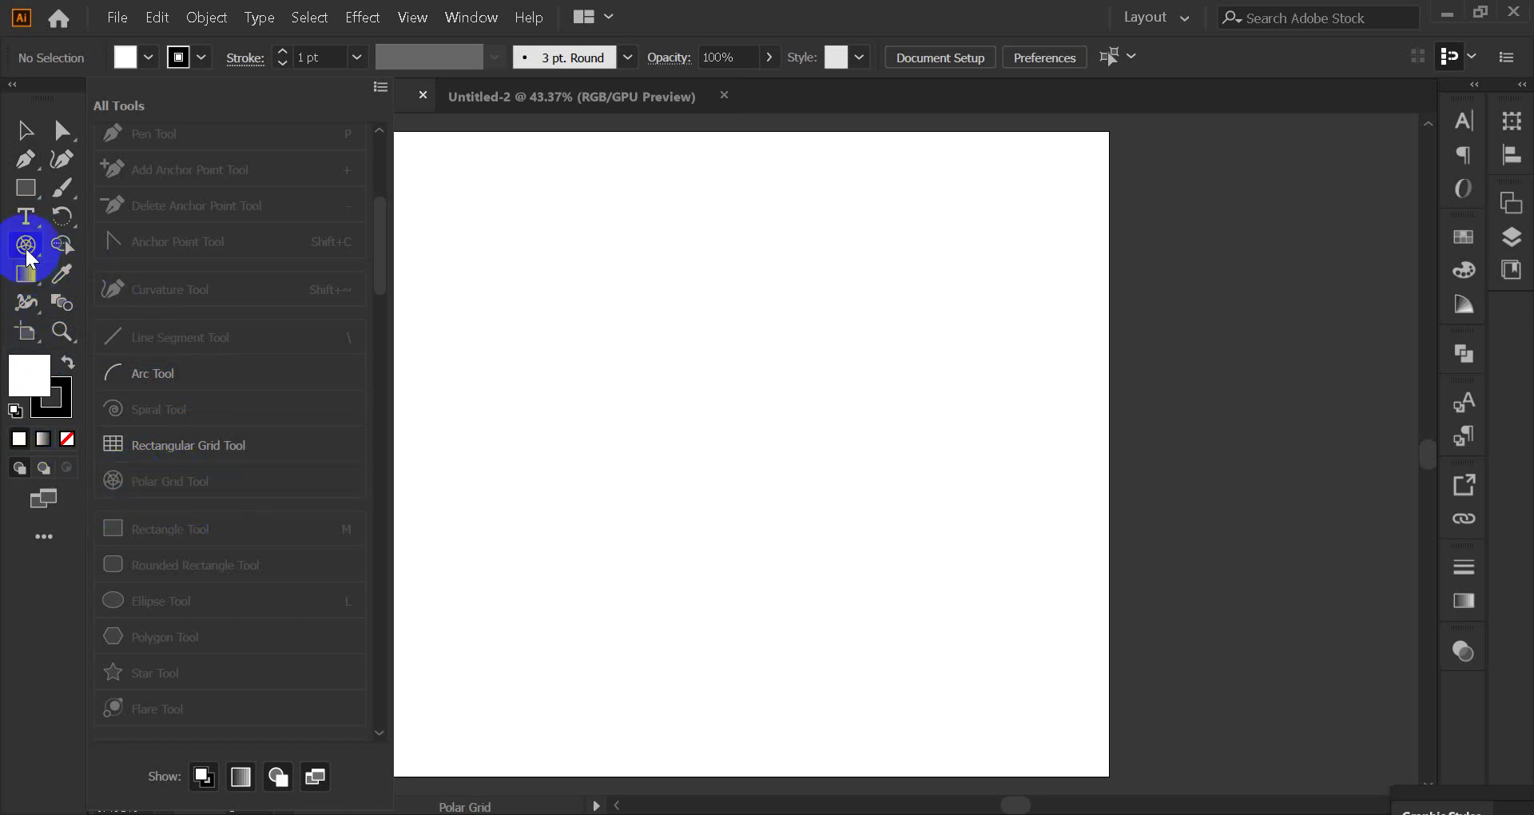
pyautogui.click(42, 543)
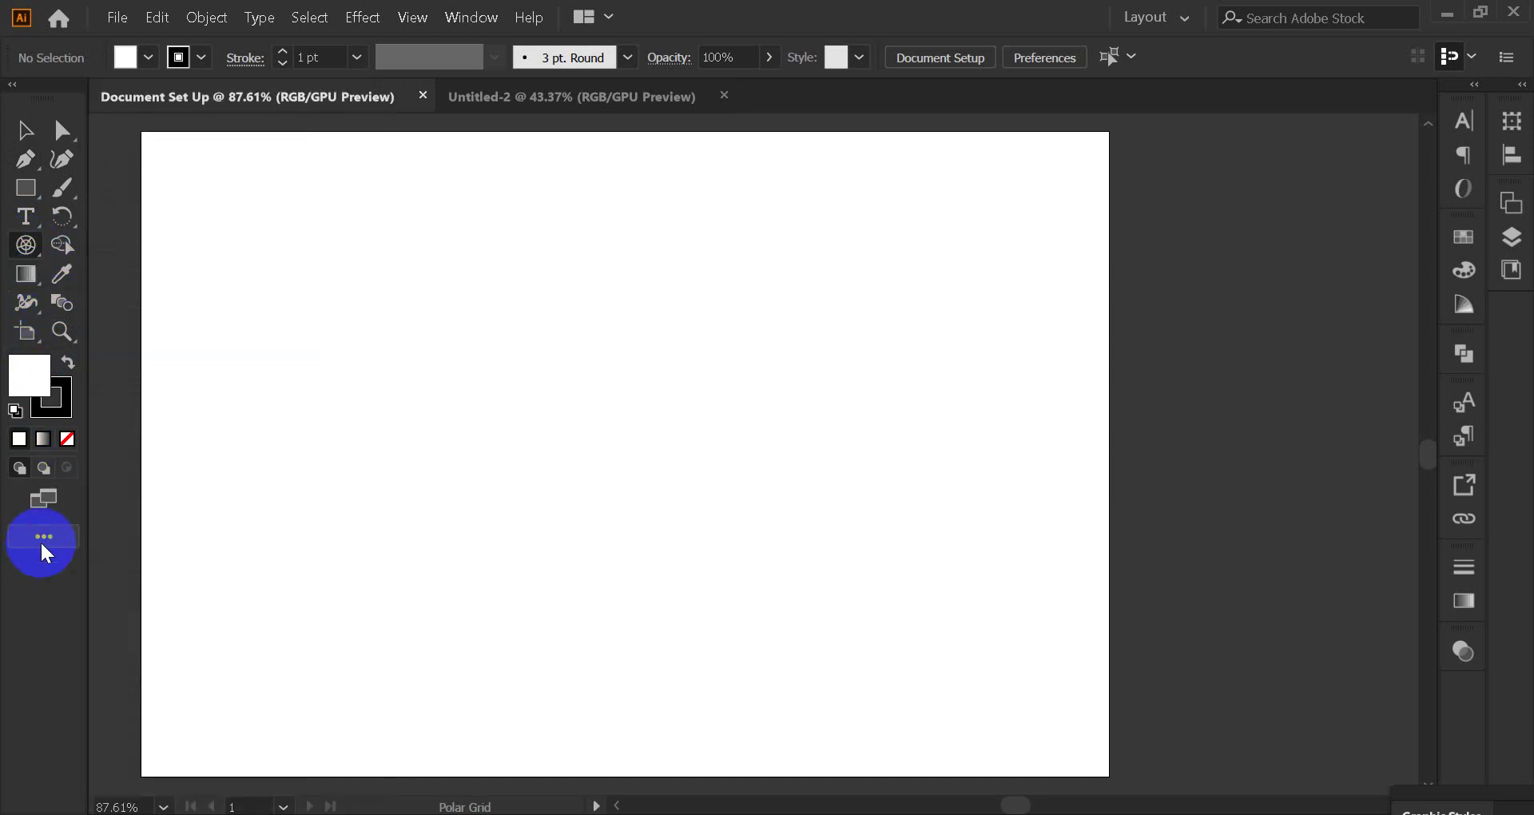
# Pick the Polar Grid tool, check its grouped tools, and admit a participant in the video call.
pyautogui.click(26, 246)
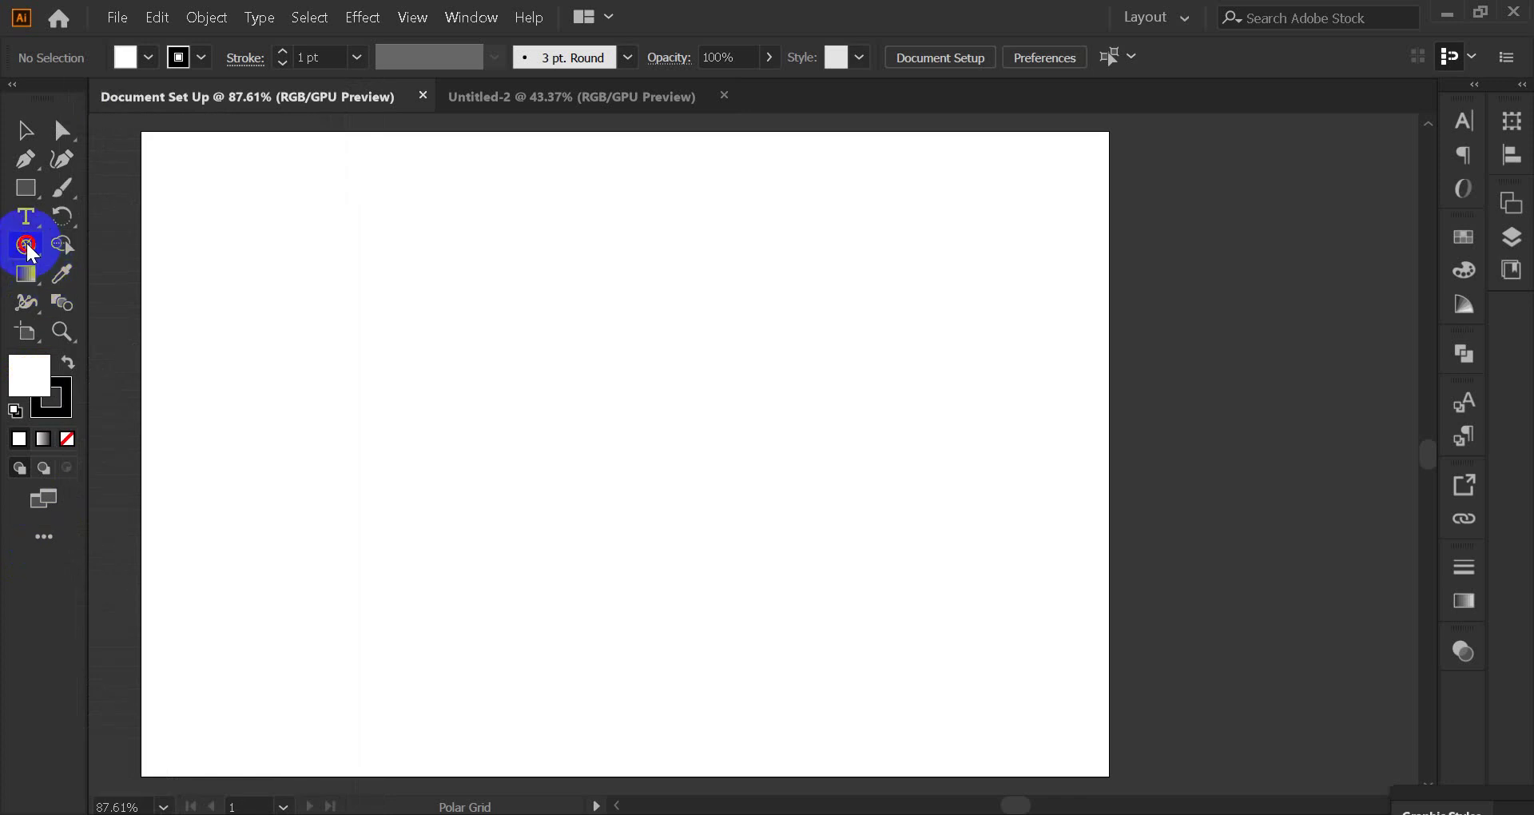
pyautogui.moveTo(31, 252); pyautogui.dragTo(131, 390)
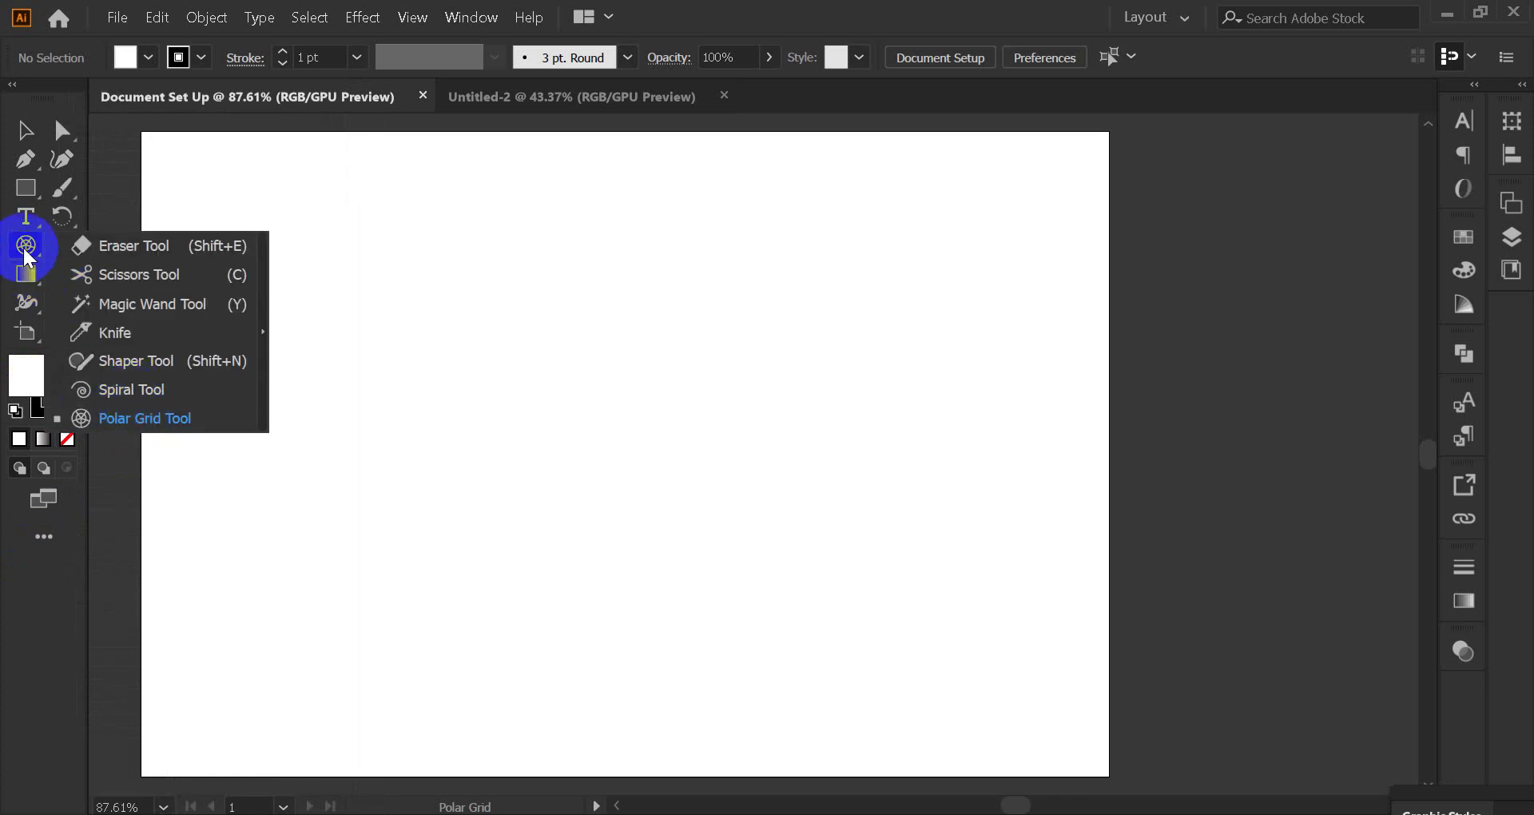
pyautogui.moveTo(129, 390); pyautogui.dragTo(24, 247)
pyautogui.click(726, 770)
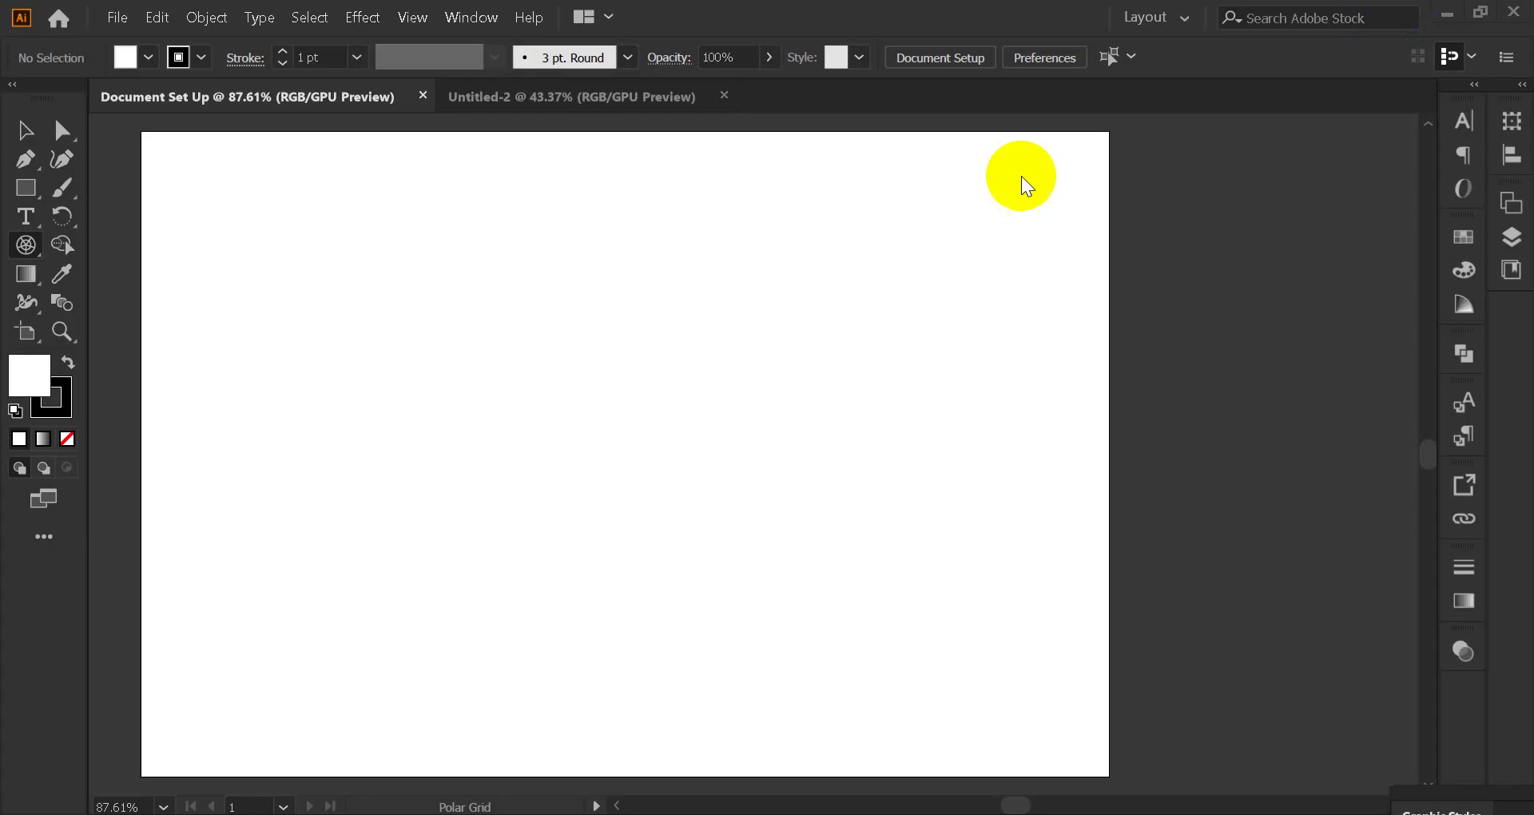
pyautogui.click(1396, 16)
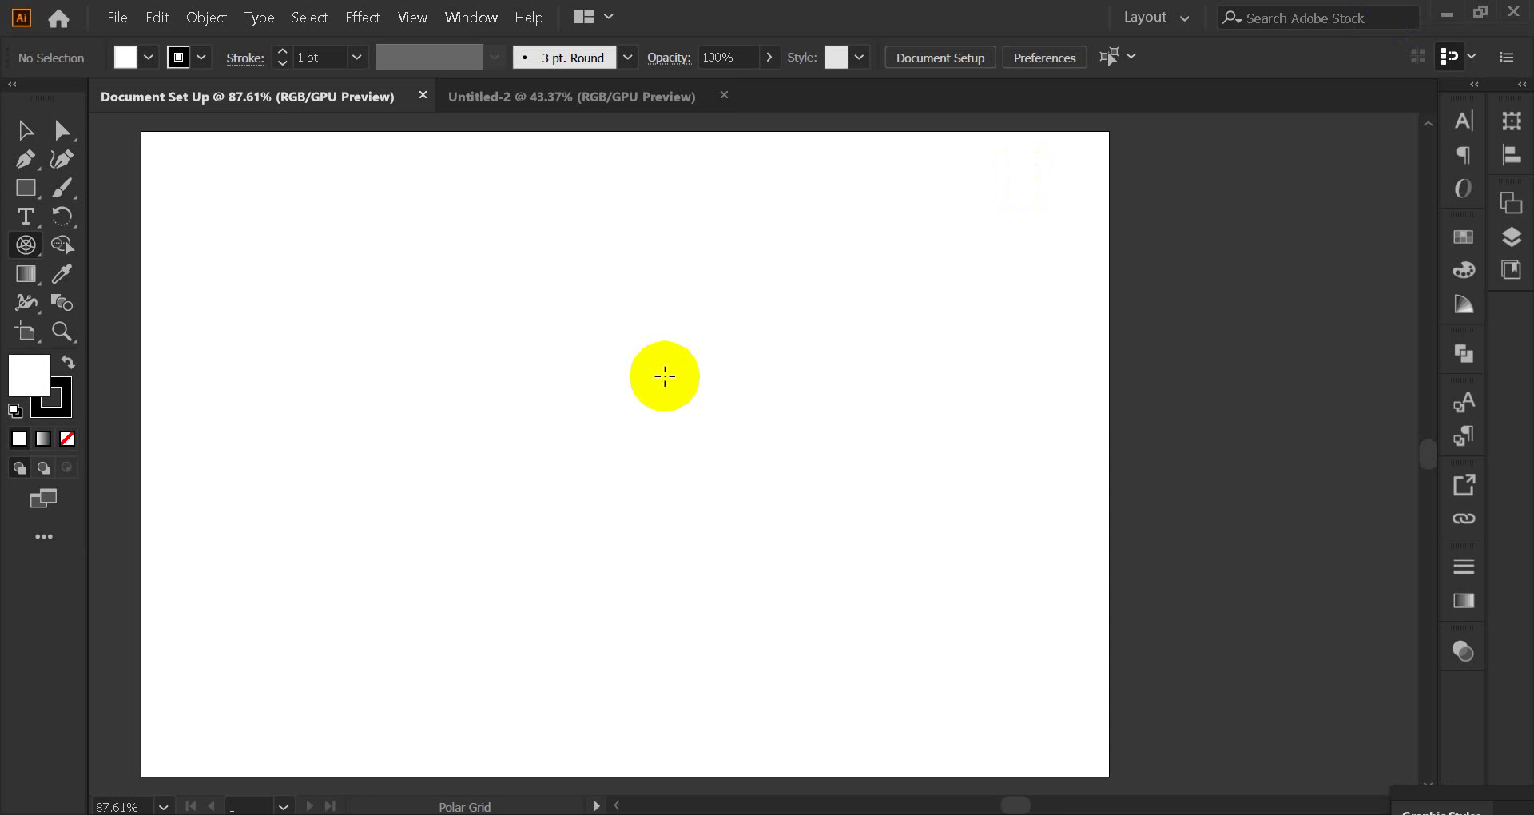
# Pan the artboard to the right and switch back to the Selection tool.
pyautogui.moveTo(572, 431); pyautogui.dragTo(675, 431)
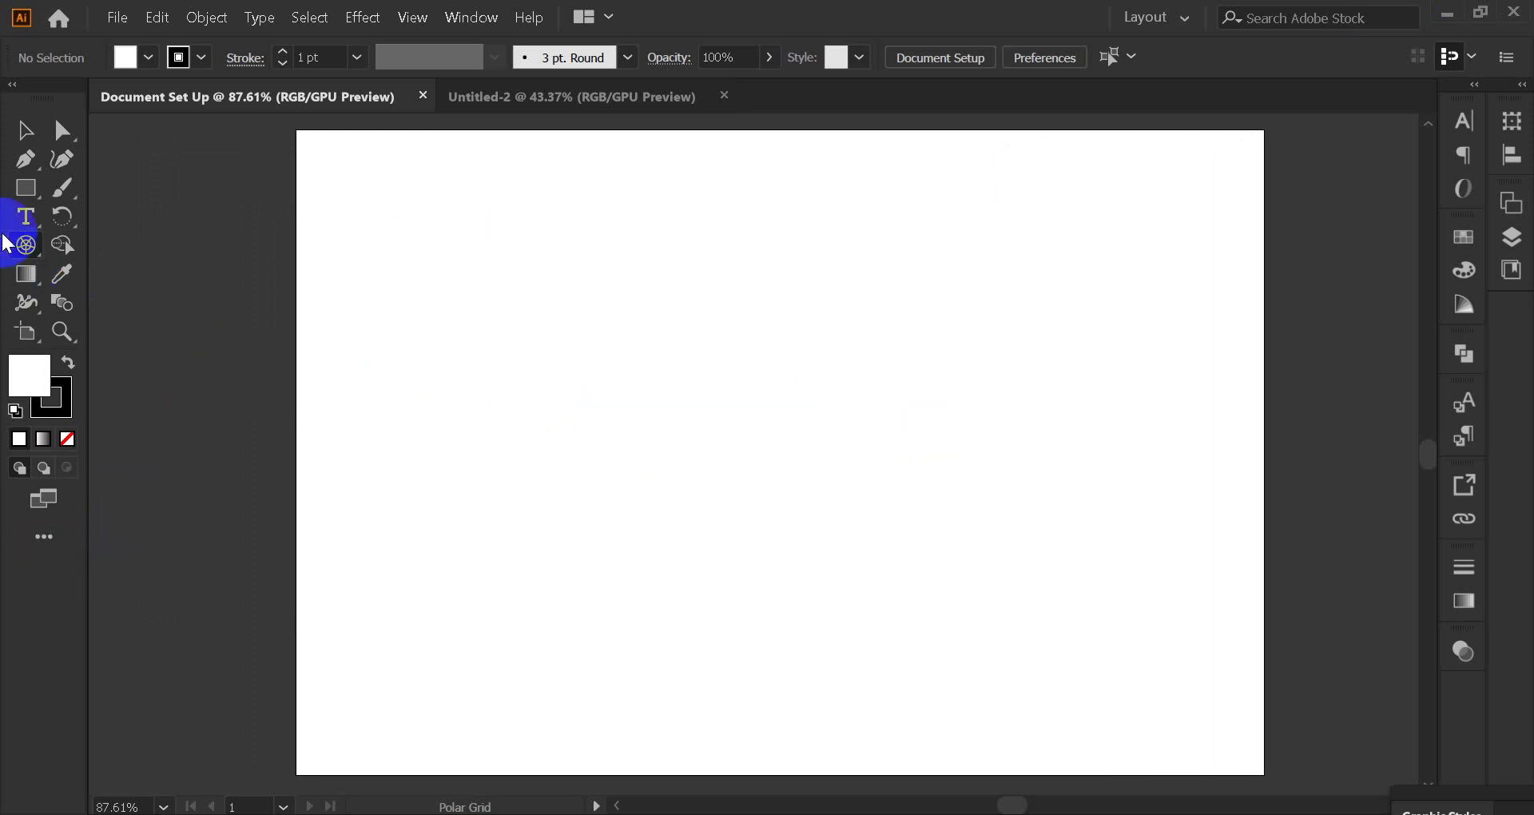
pyautogui.click(25, 133)
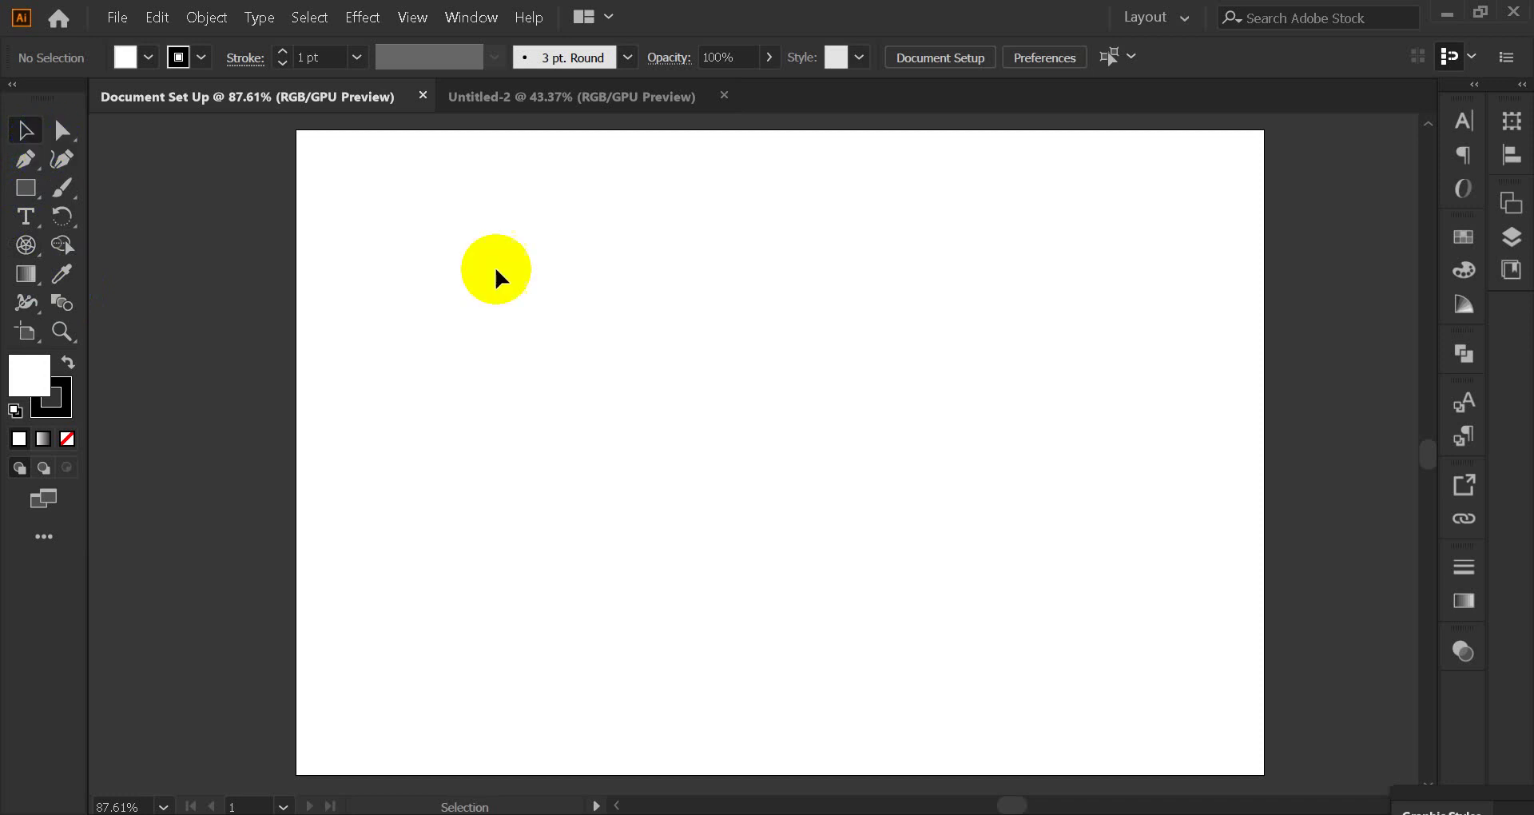
pyautogui.click(1222, 799)
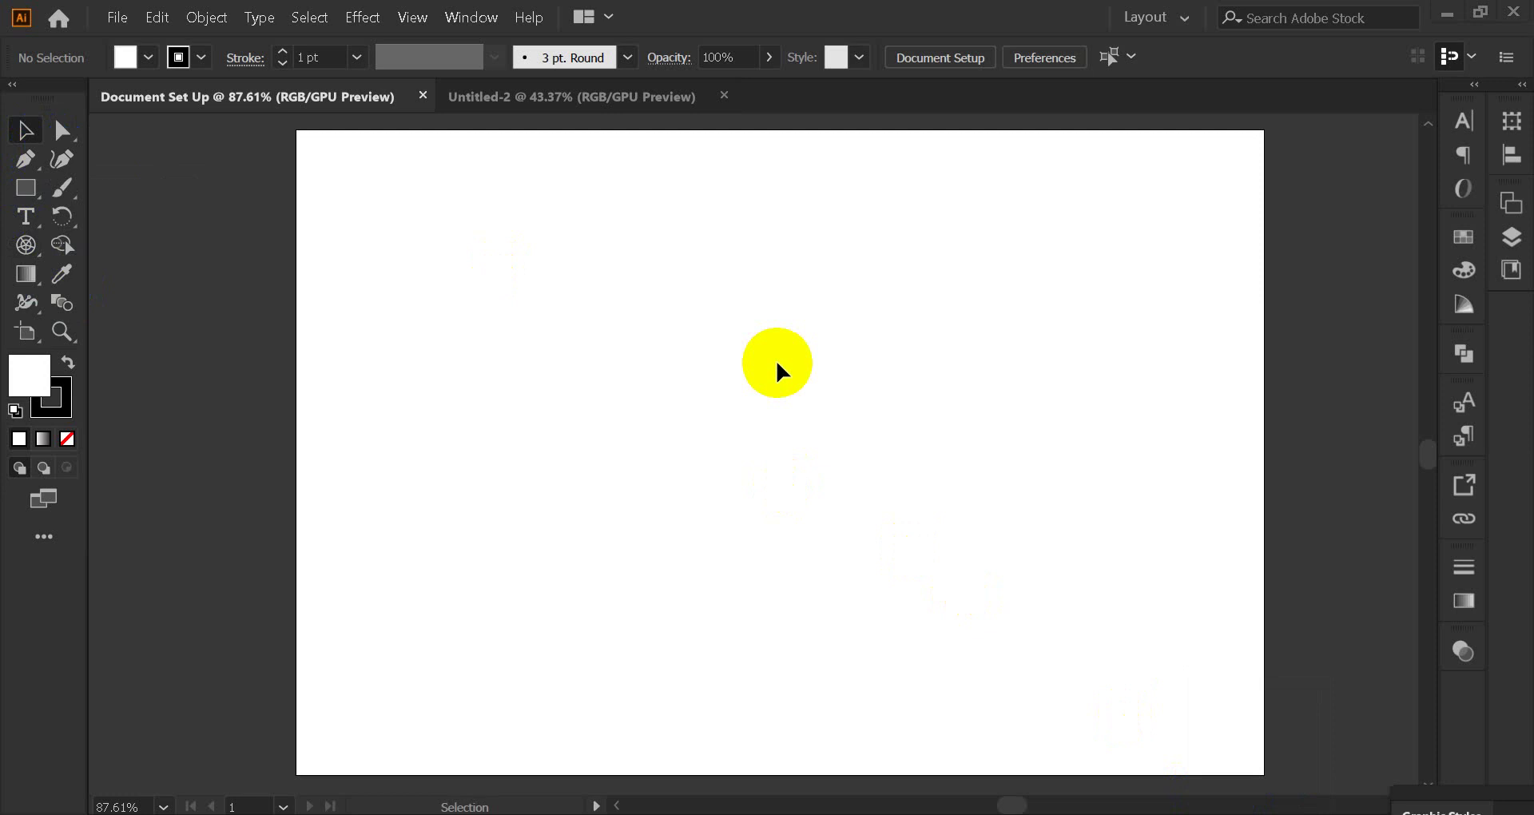
# Draw a rectangle on the artboard and move it slightly down toward the centre.
pyautogui.click(26, 189)
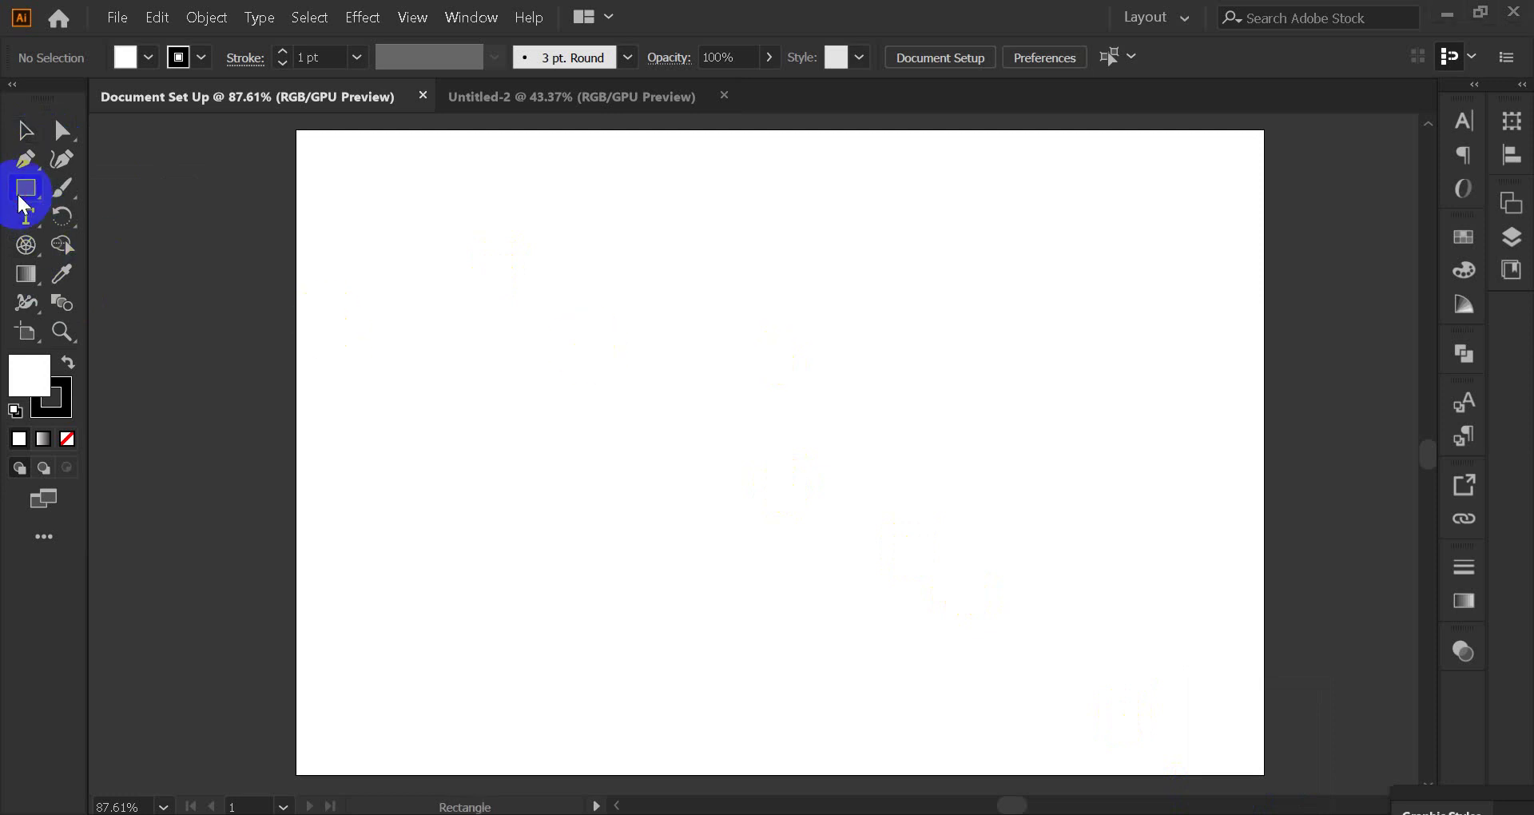
pyautogui.moveTo(624, 302); pyautogui.dragTo(947, 507)
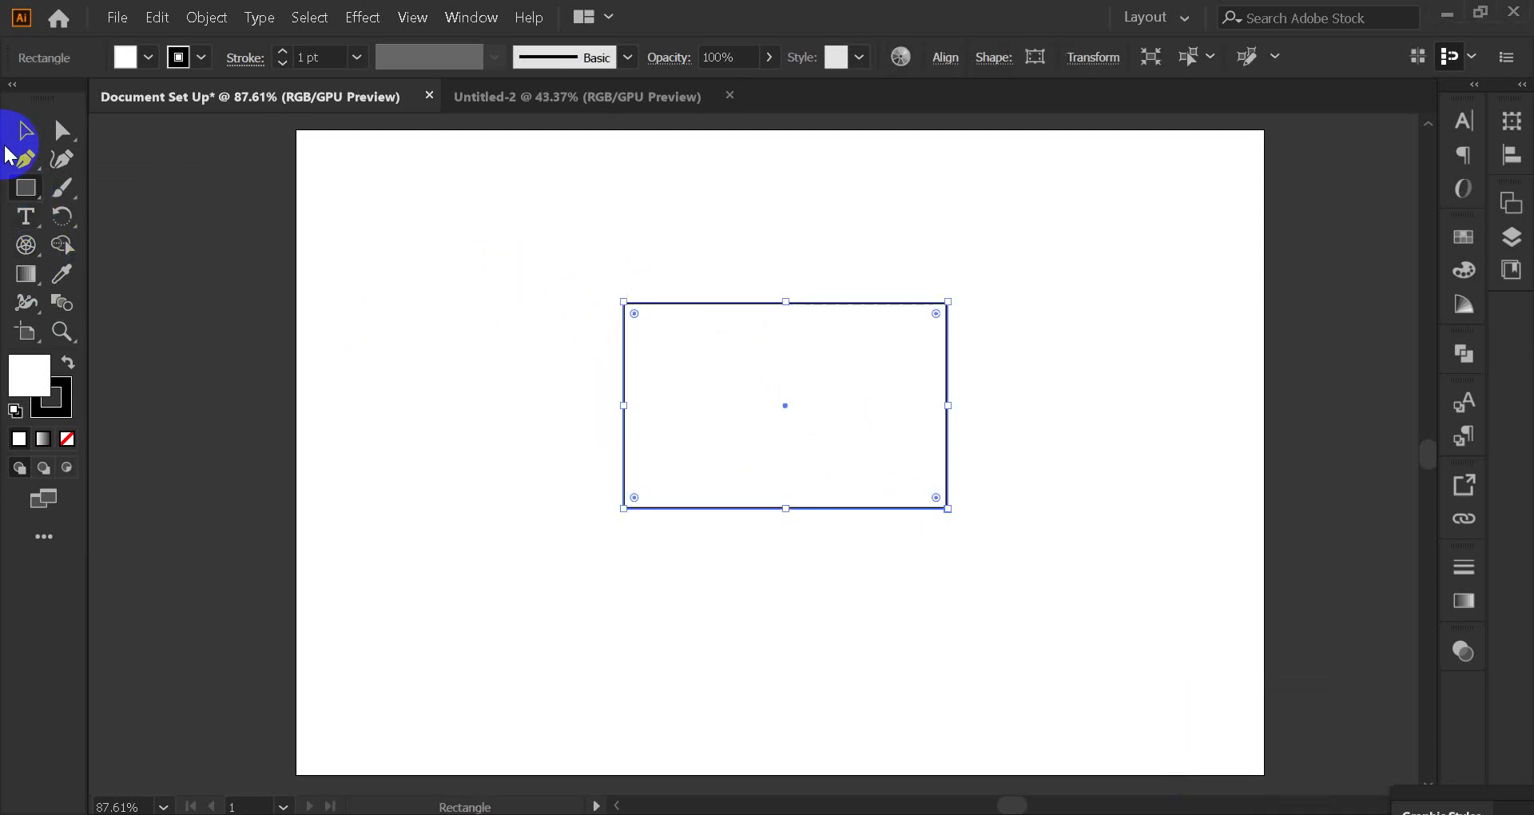
pyautogui.click(25, 129)
pyautogui.moveTo(624, 445); pyautogui.dragTo(632, 503)
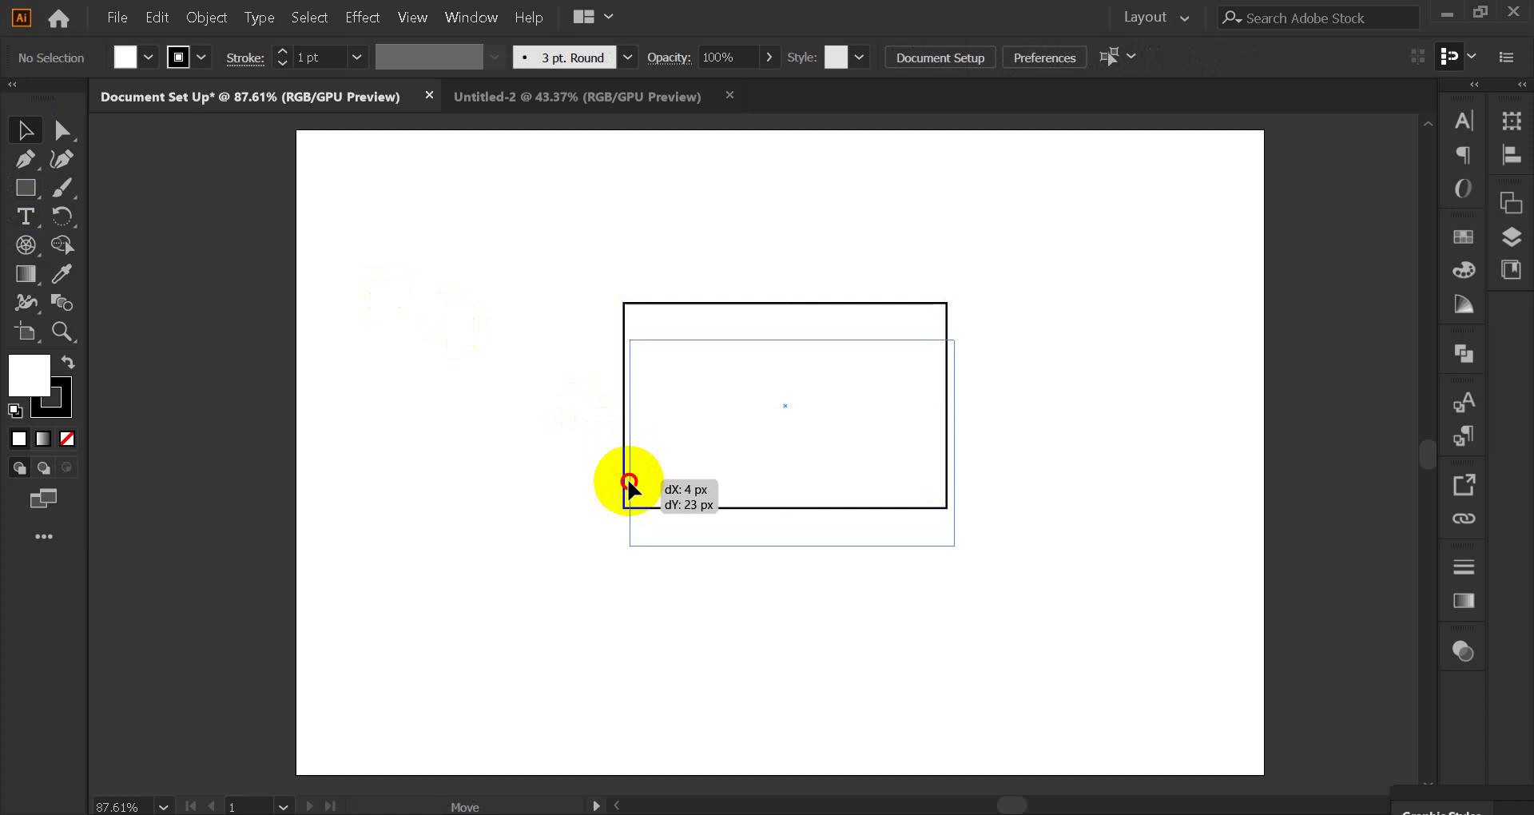
# Fill the rectangle with red from the Swatches panel, then deselect it.
pyautogui.click(1464, 237)
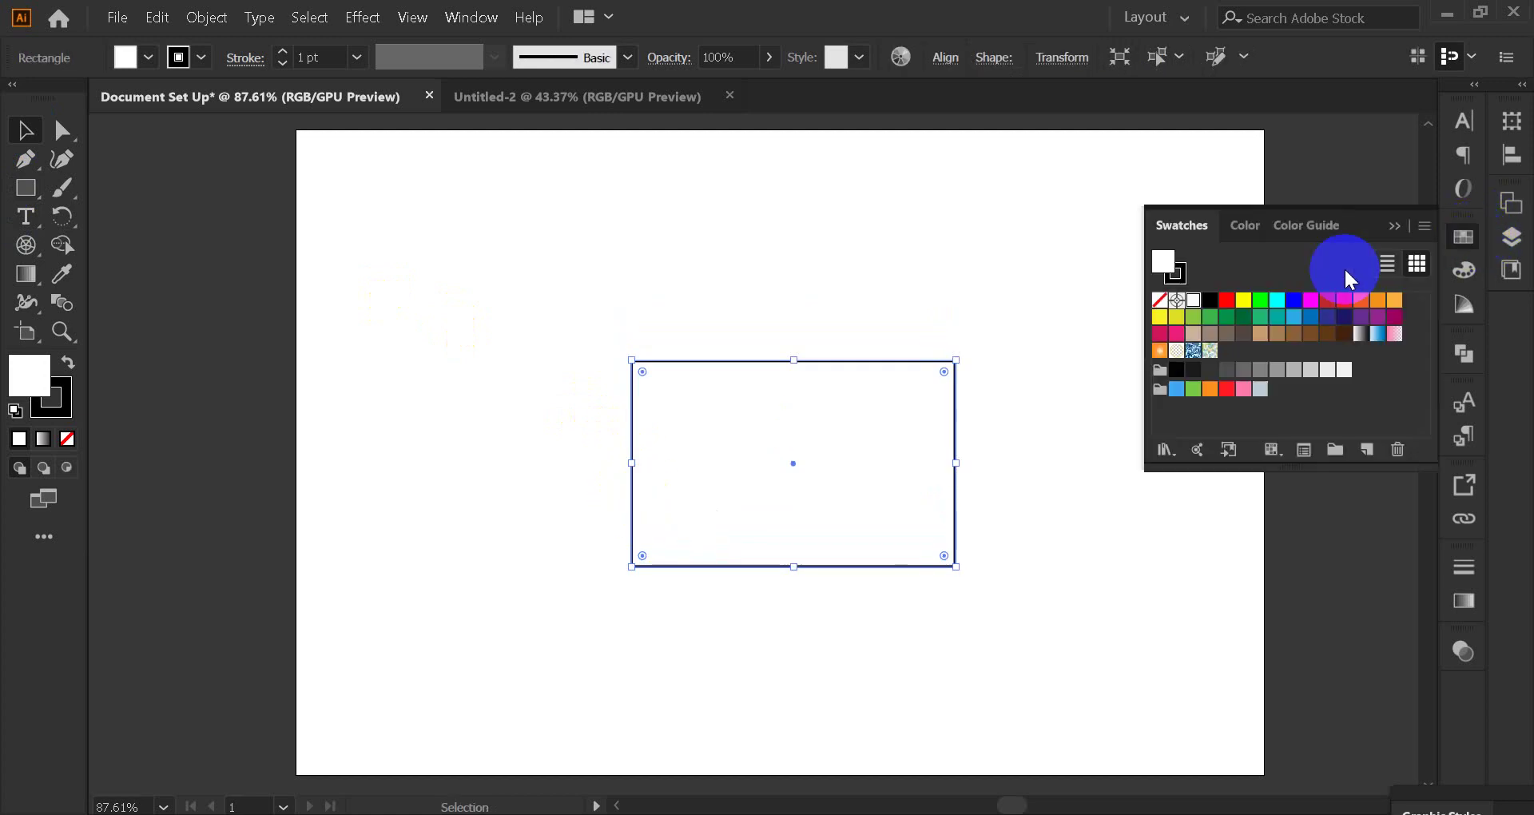
pyautogui.click(1226, 300)
pyautogui.click(1395, 226)
pyautogui.click(845, 274)
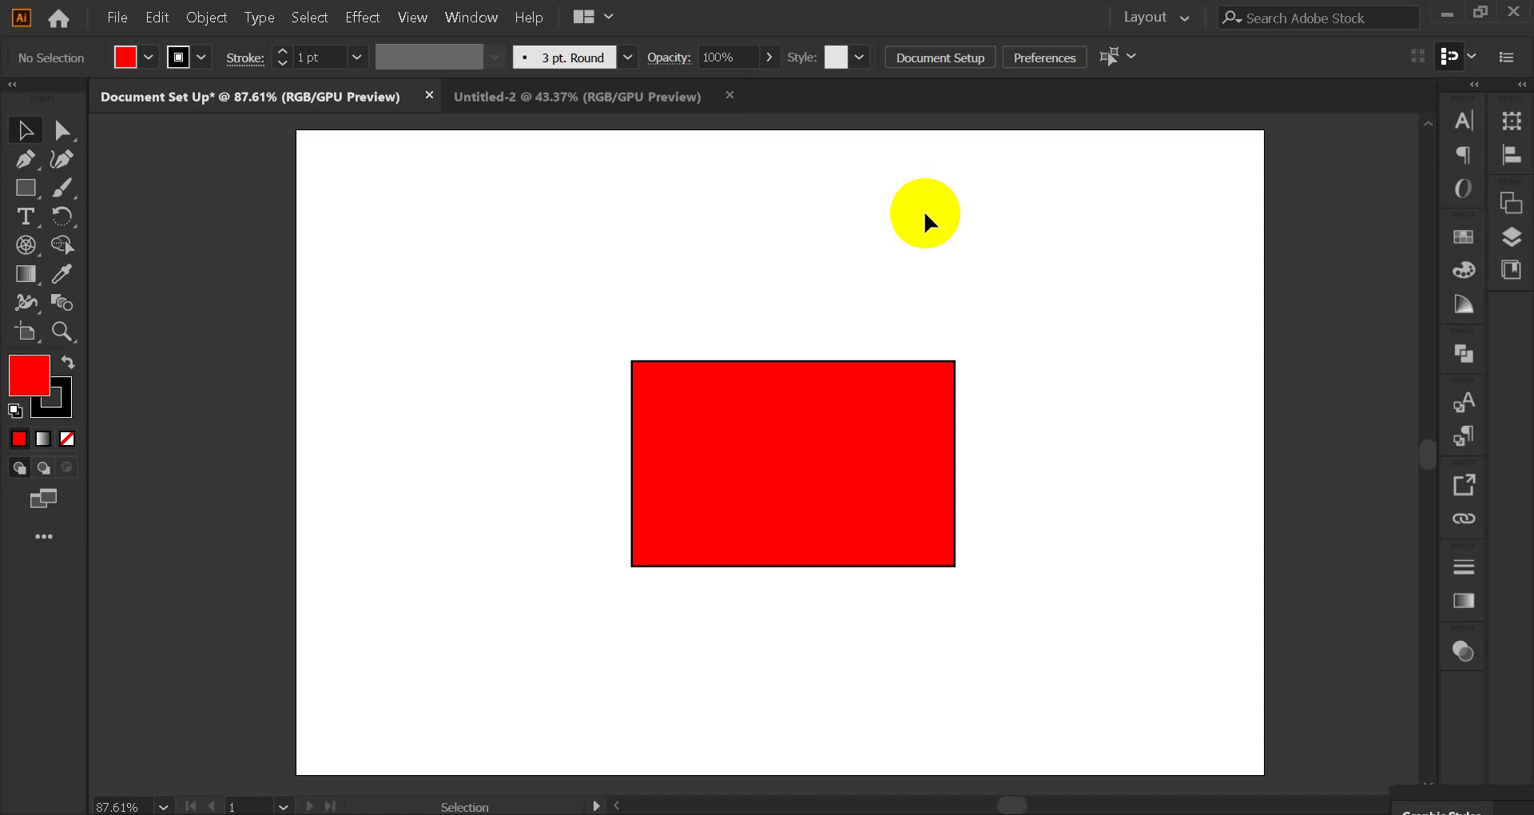
# Delete the red rectangle and drag out a new one about 261 × 180 px.
pyautogui.click(751, 421)
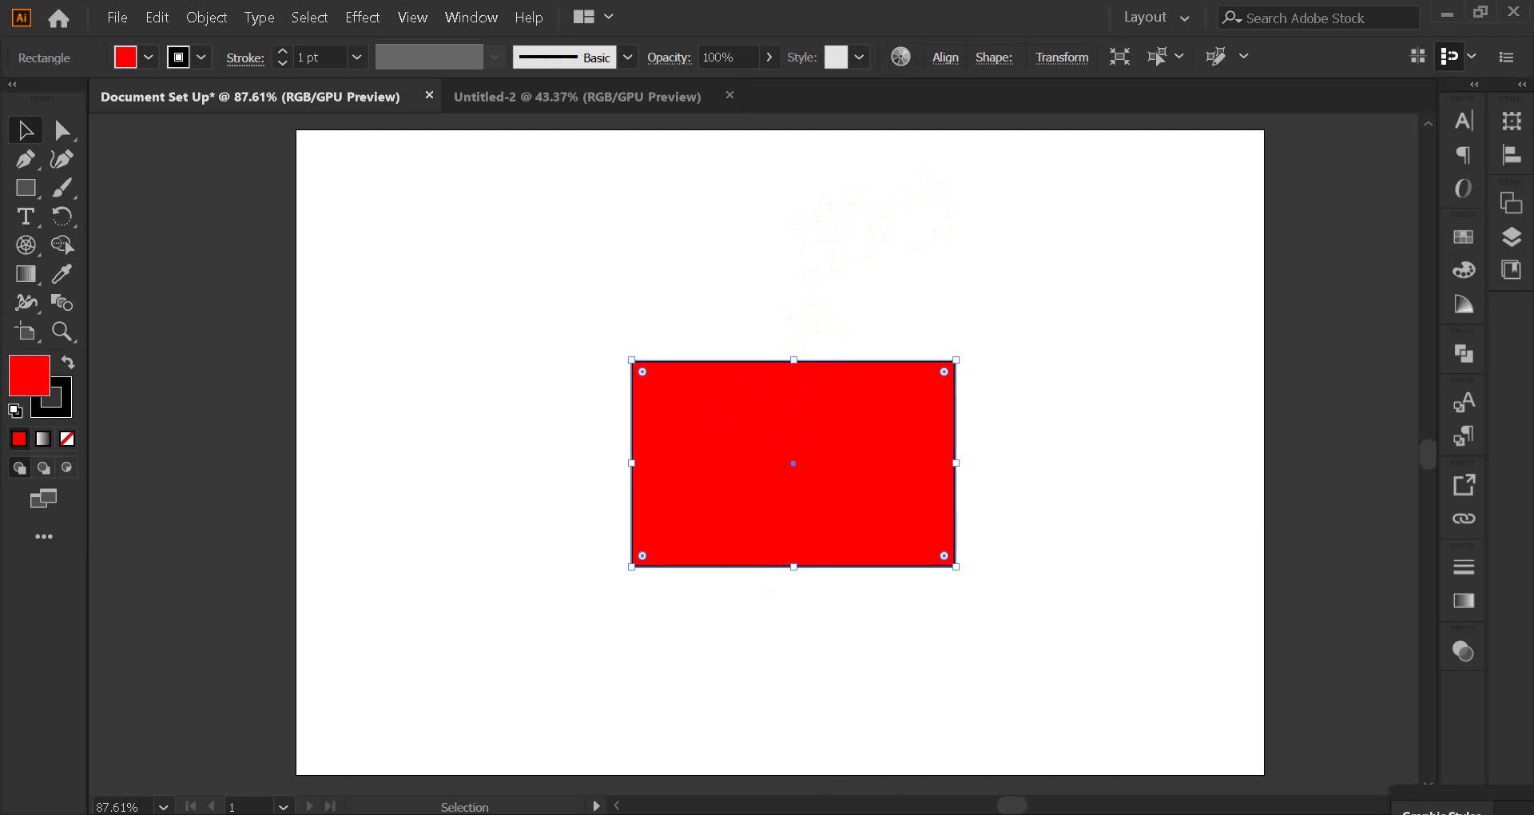
pyautogui.click(721, 760)
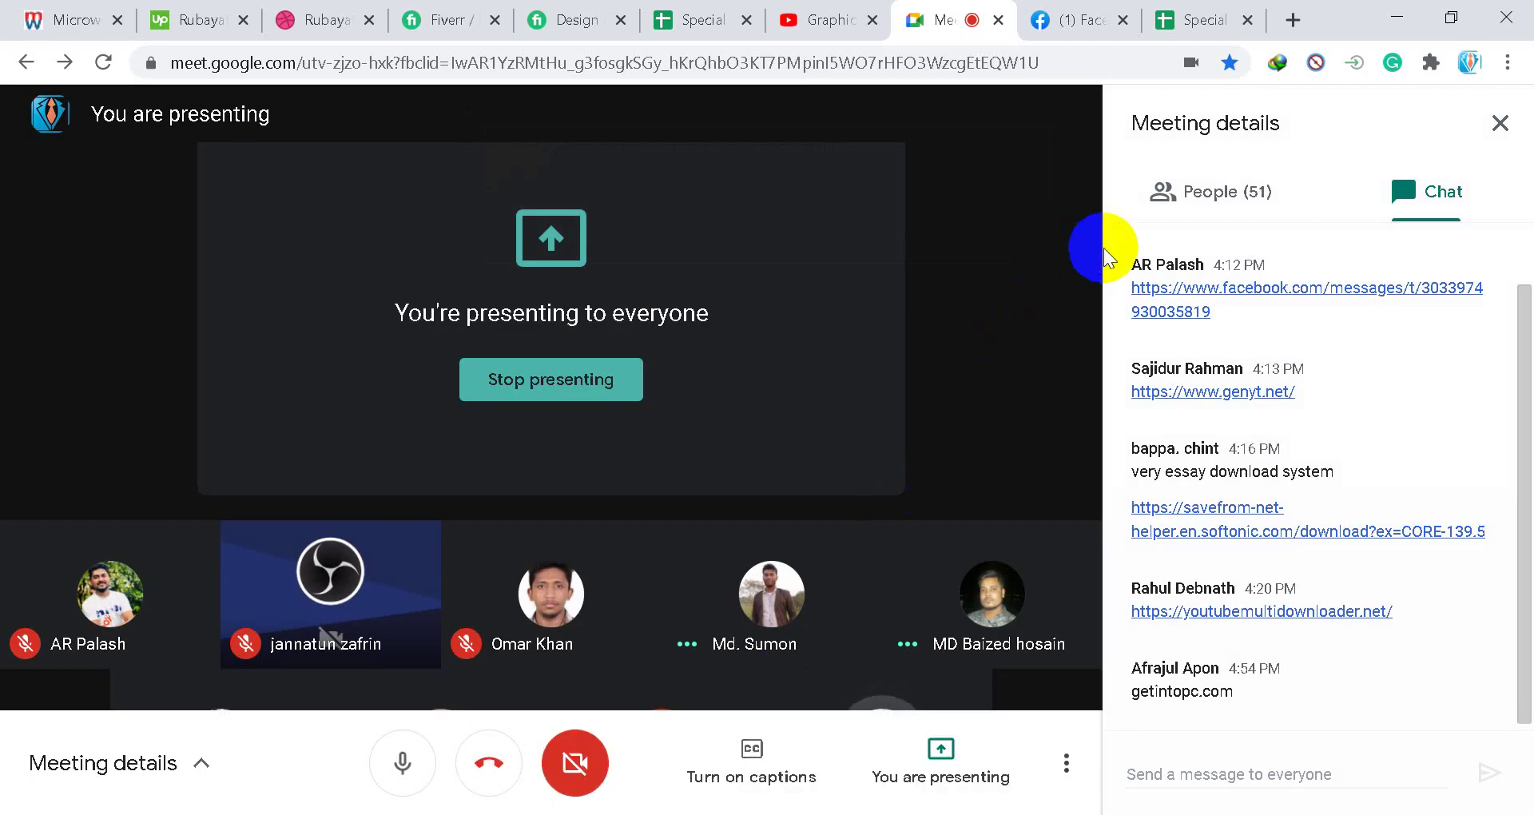
pyautogui.click(1396, 20)
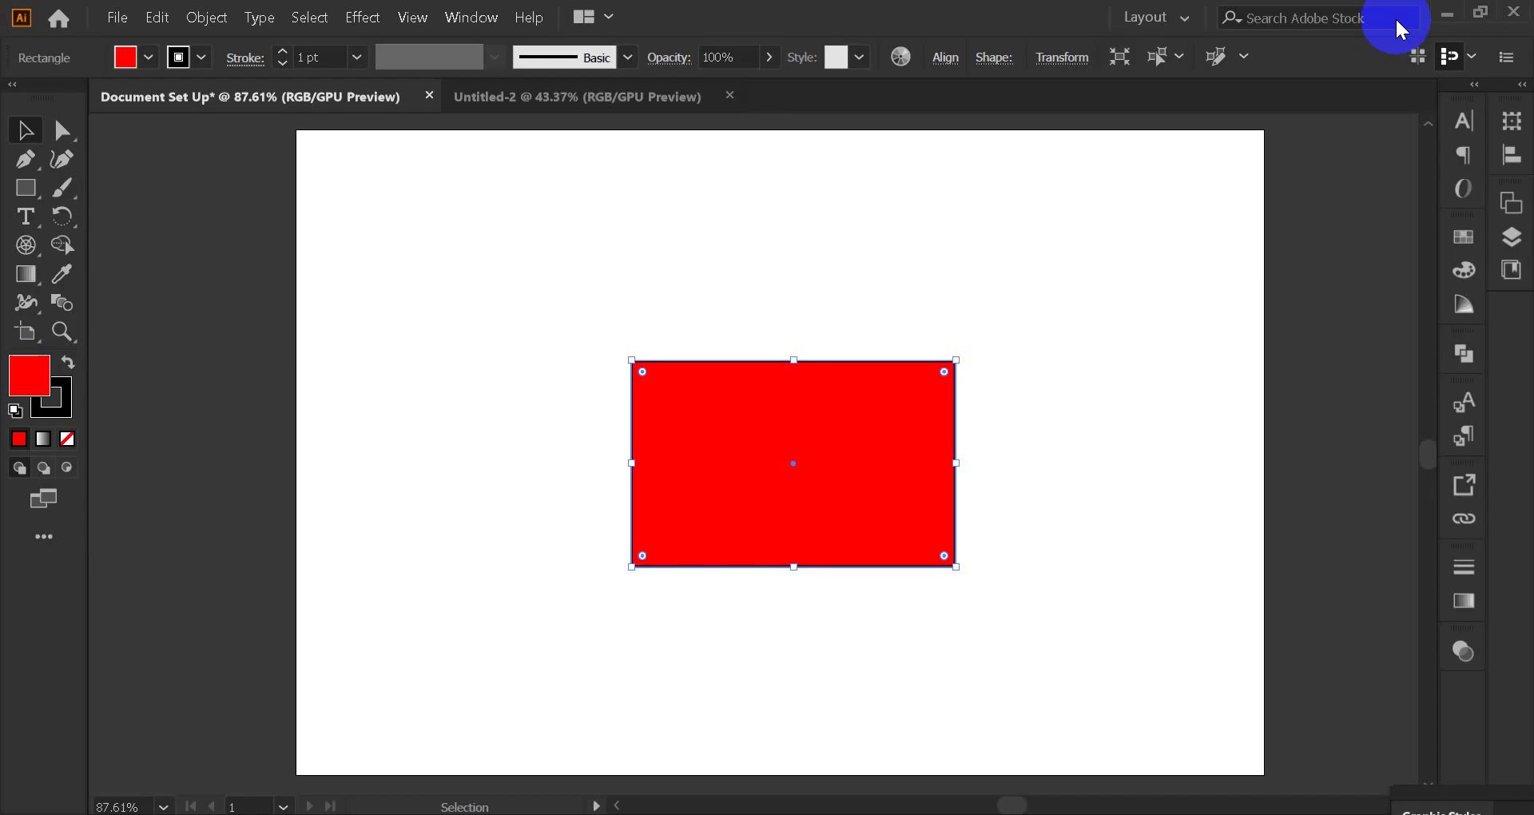
pyautogui.click(806, 271)
pyautogui.click(728, 471)
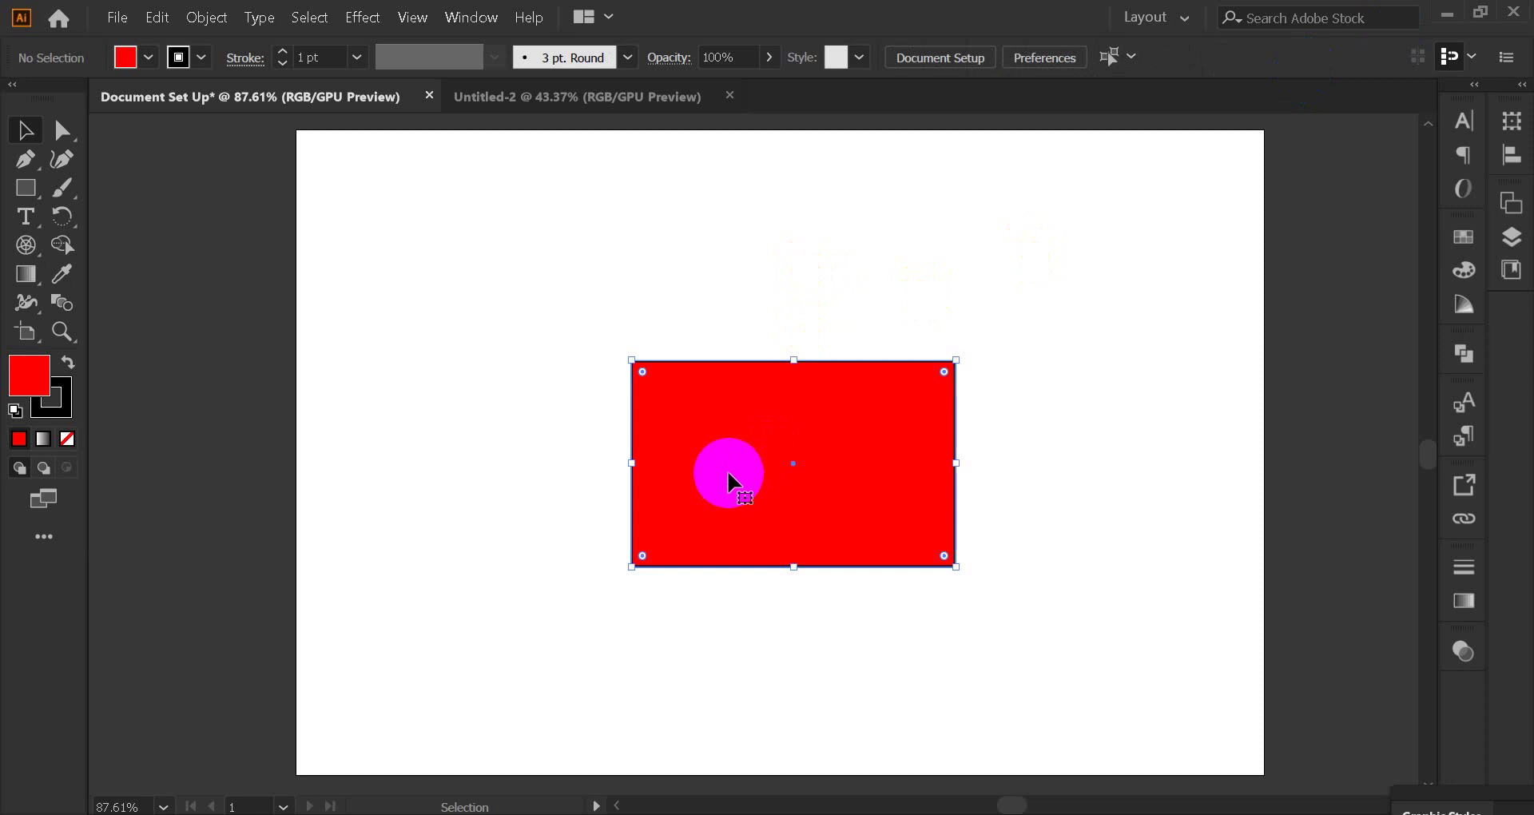
pyautogui.press('Delete')
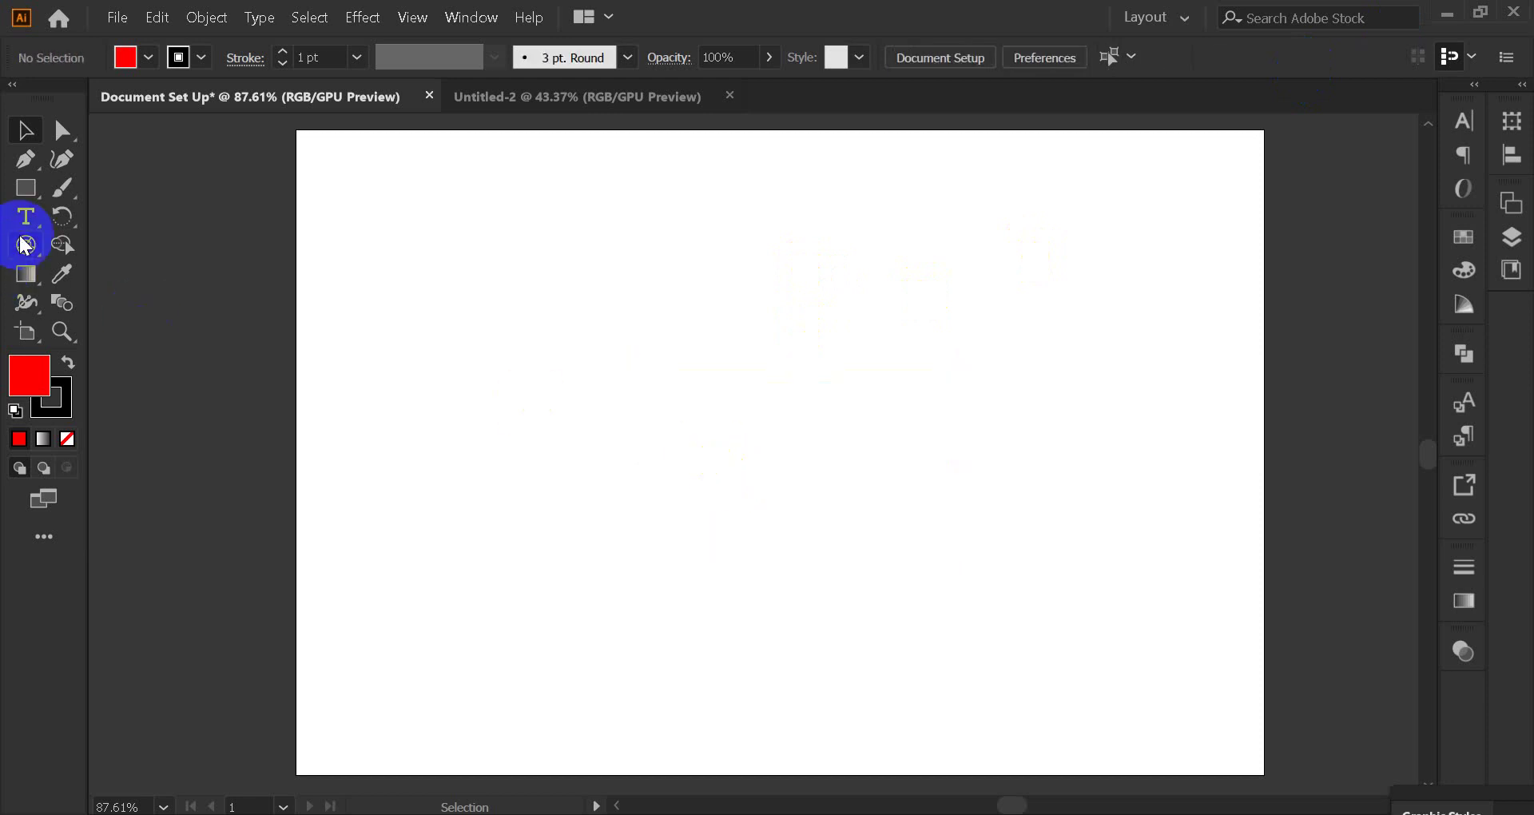
pyautogui.click(30, 198)
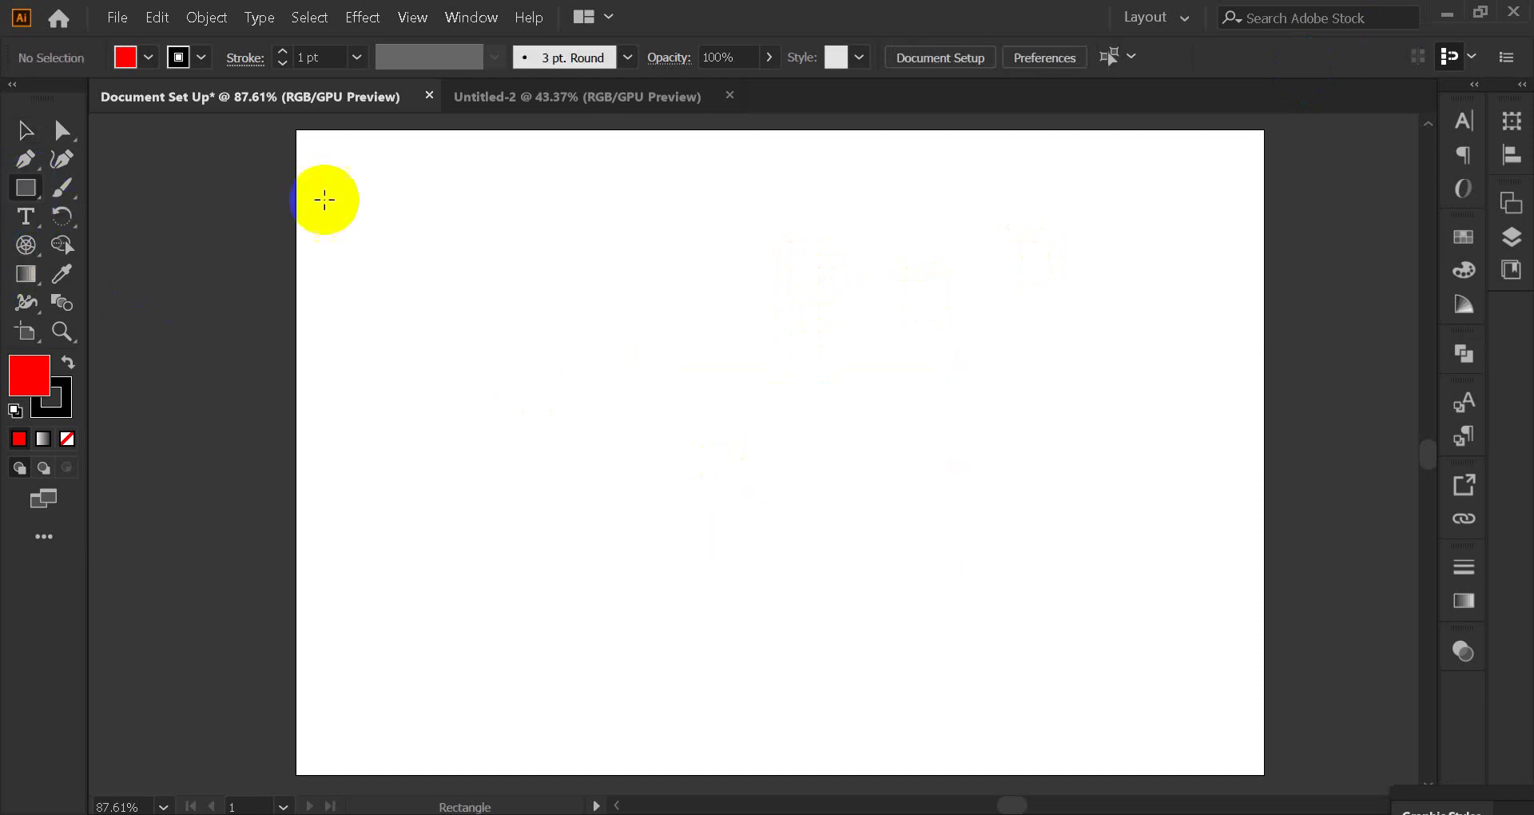
pyautogui.moveTo(571, 291); pyautogui.dragTo(992, 581)
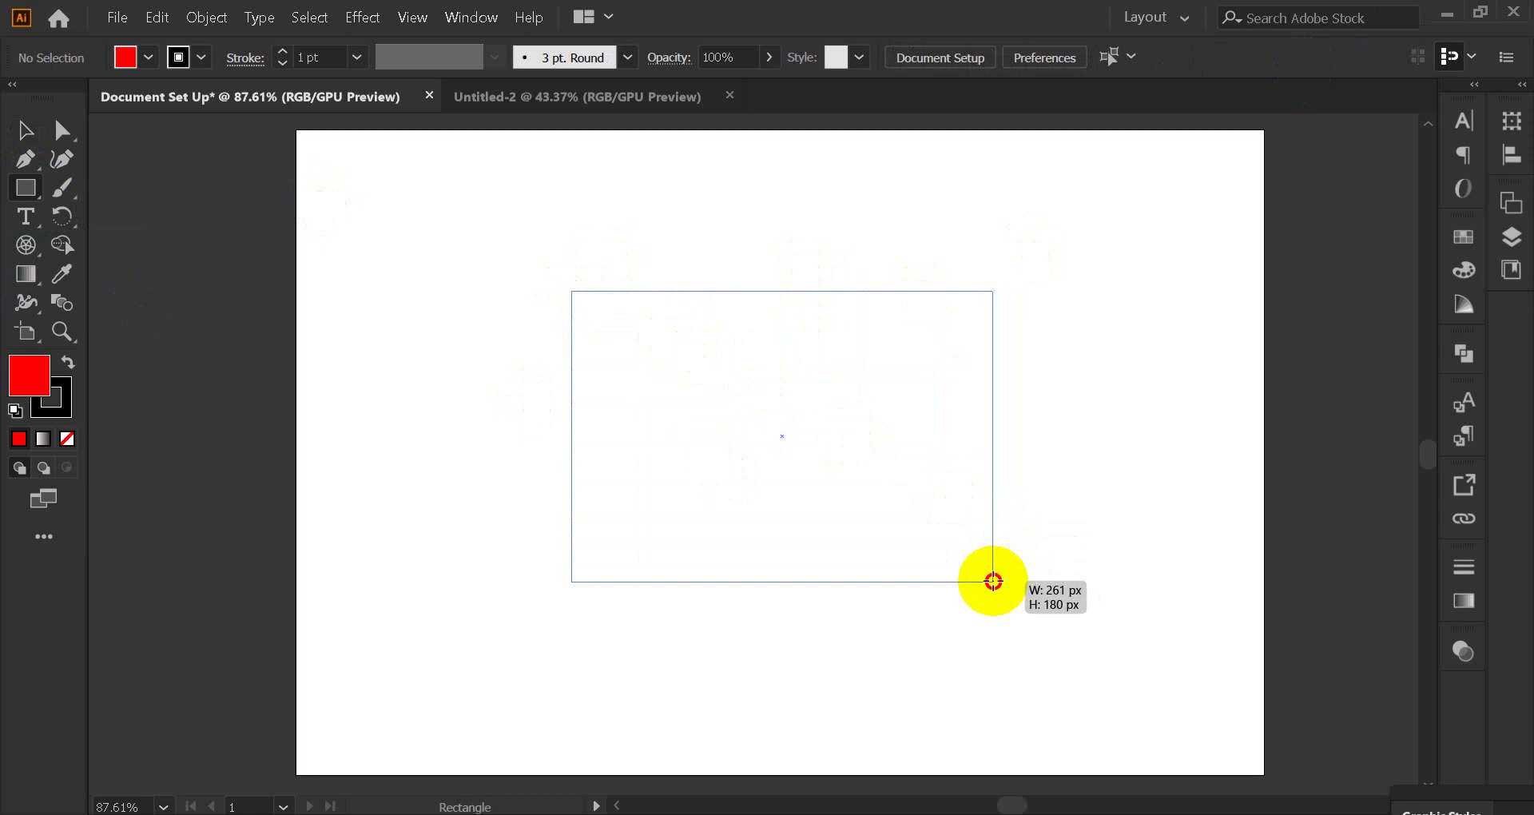
# Move the new red rectangle right and down, briefly opening the Swatches panel.
pyautogui.click(27, 131)
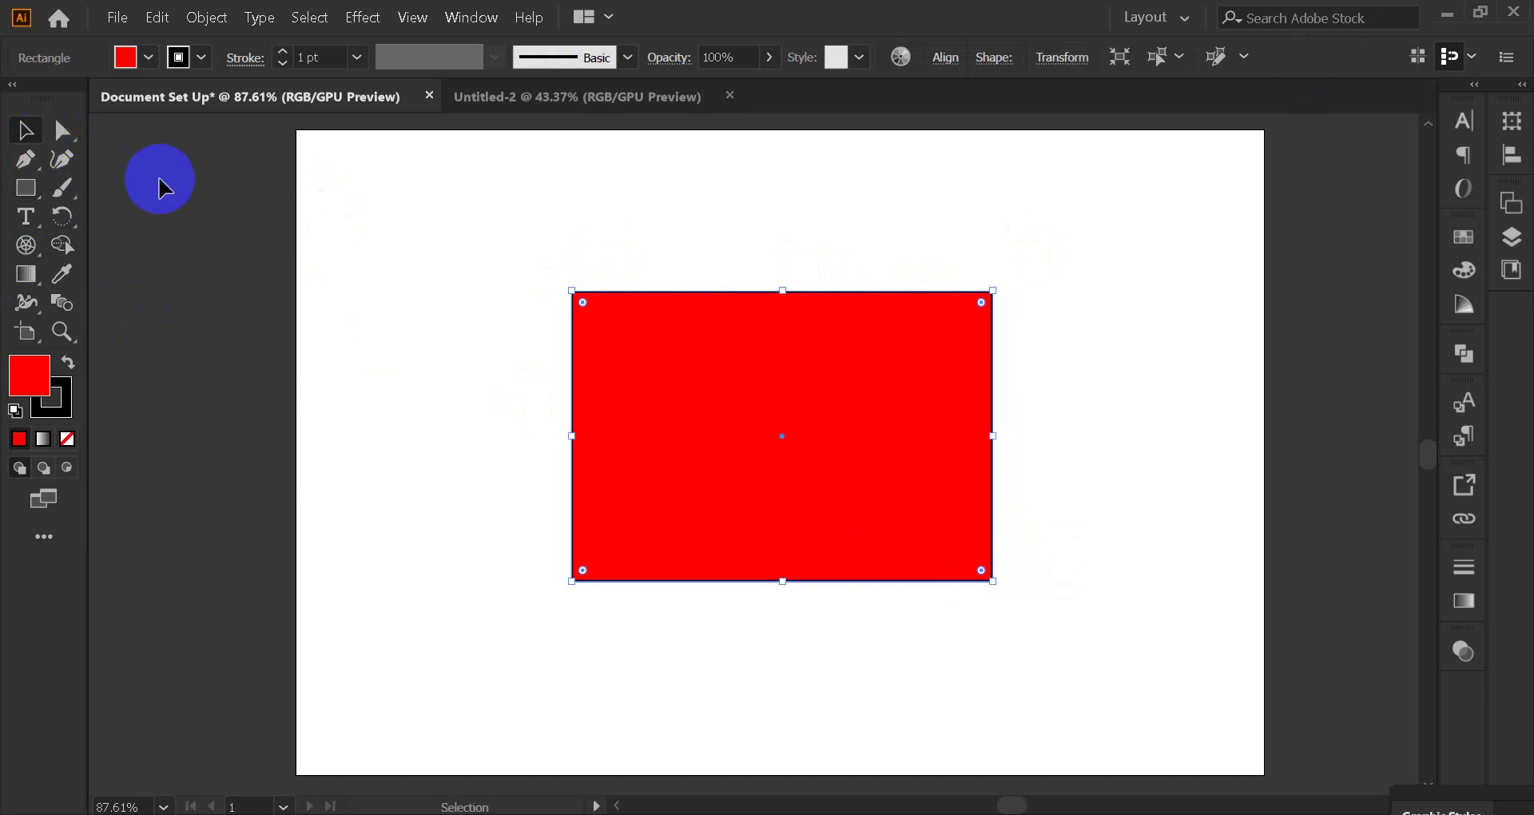
pyautogui.click(537, 339)
pyautogui.moveTo(727, 383); pyautogui.dragTo(758, 399)
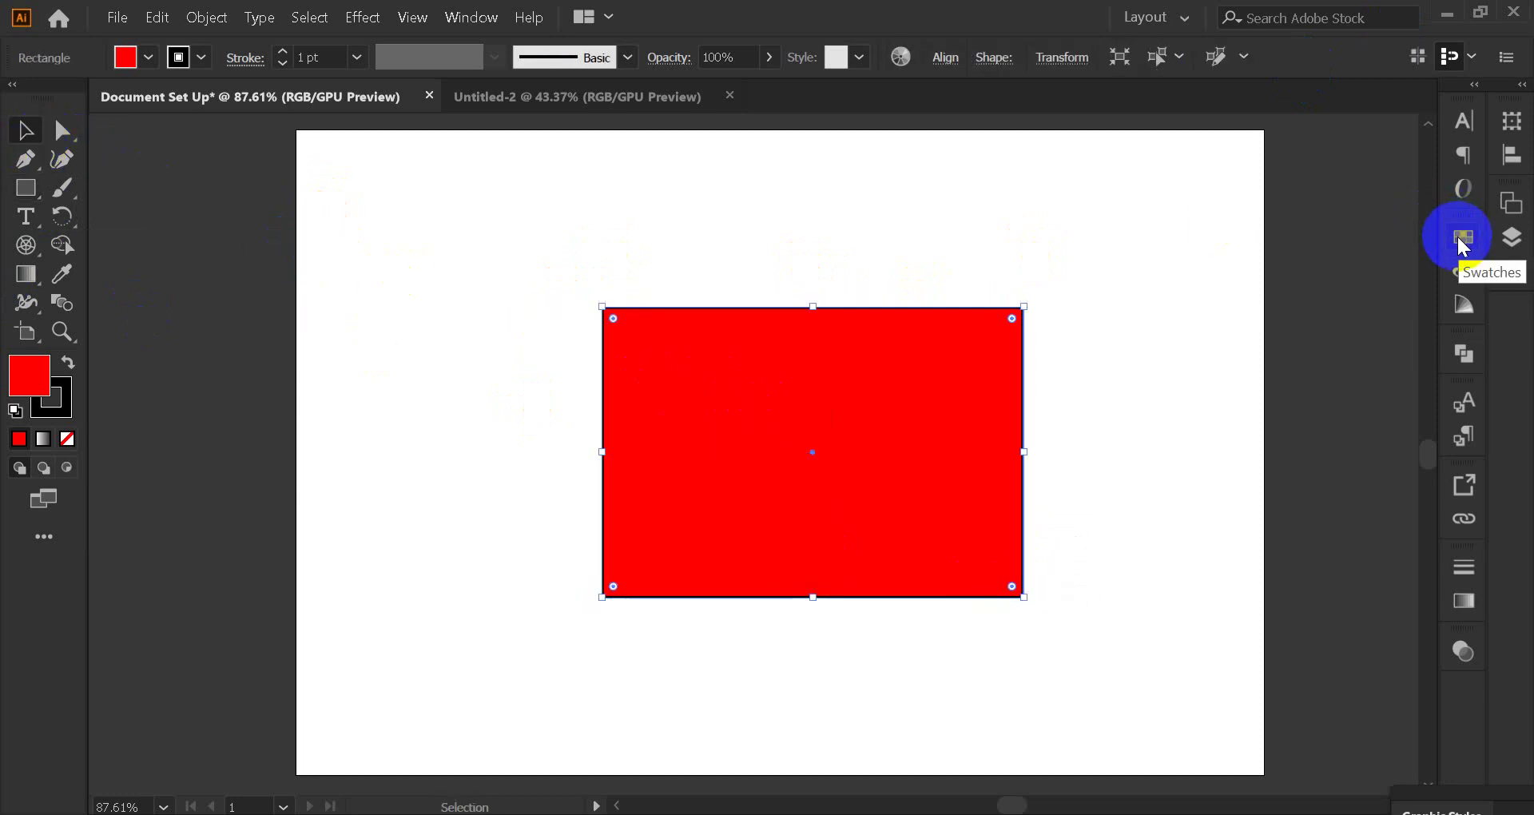
pyautogui.click(999, 231)
pyautogui.click(880, 407)
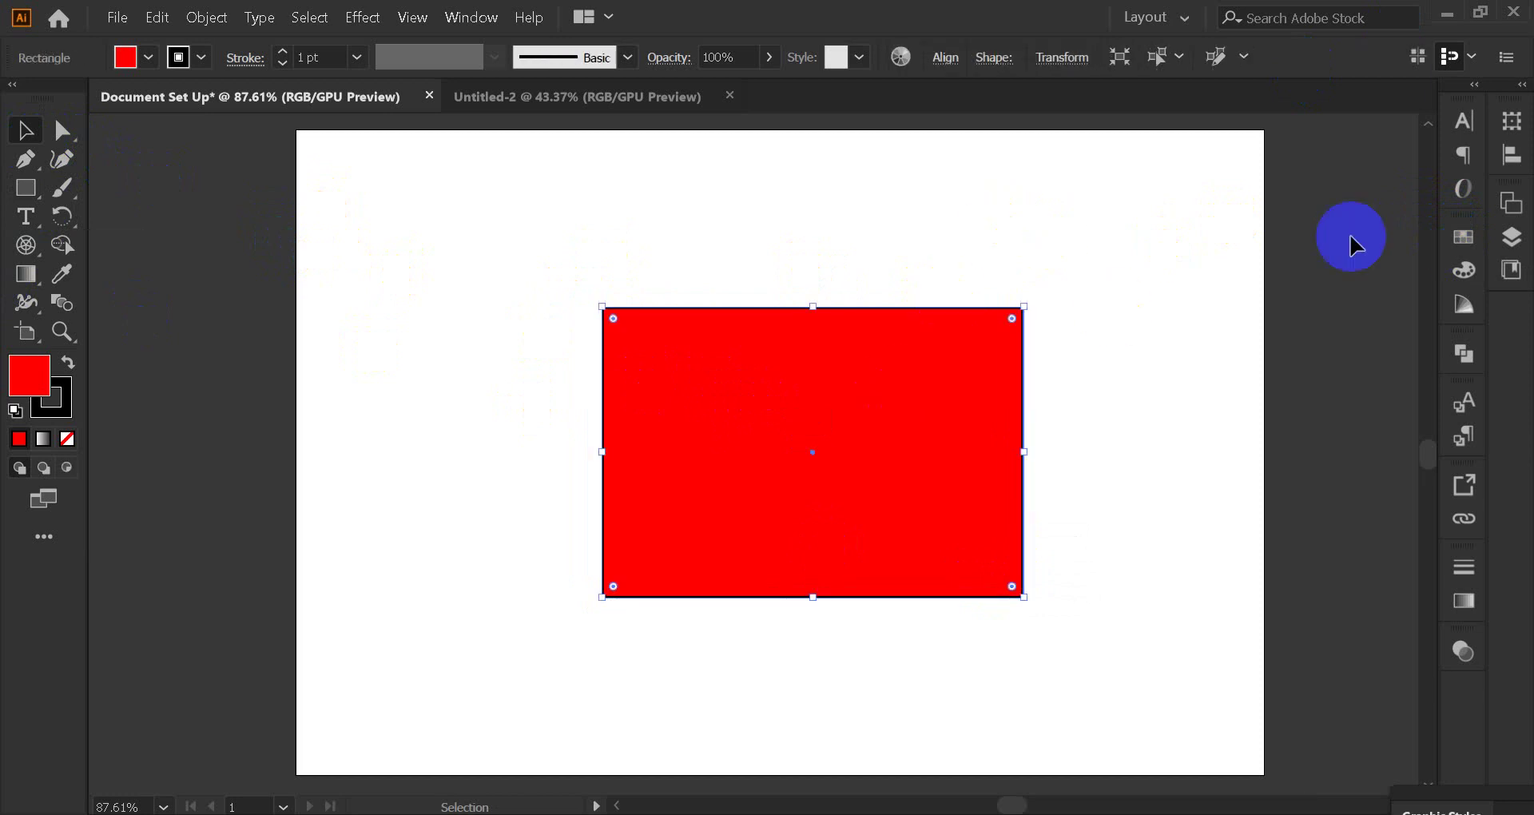
pyautogui.click(1475, 237)
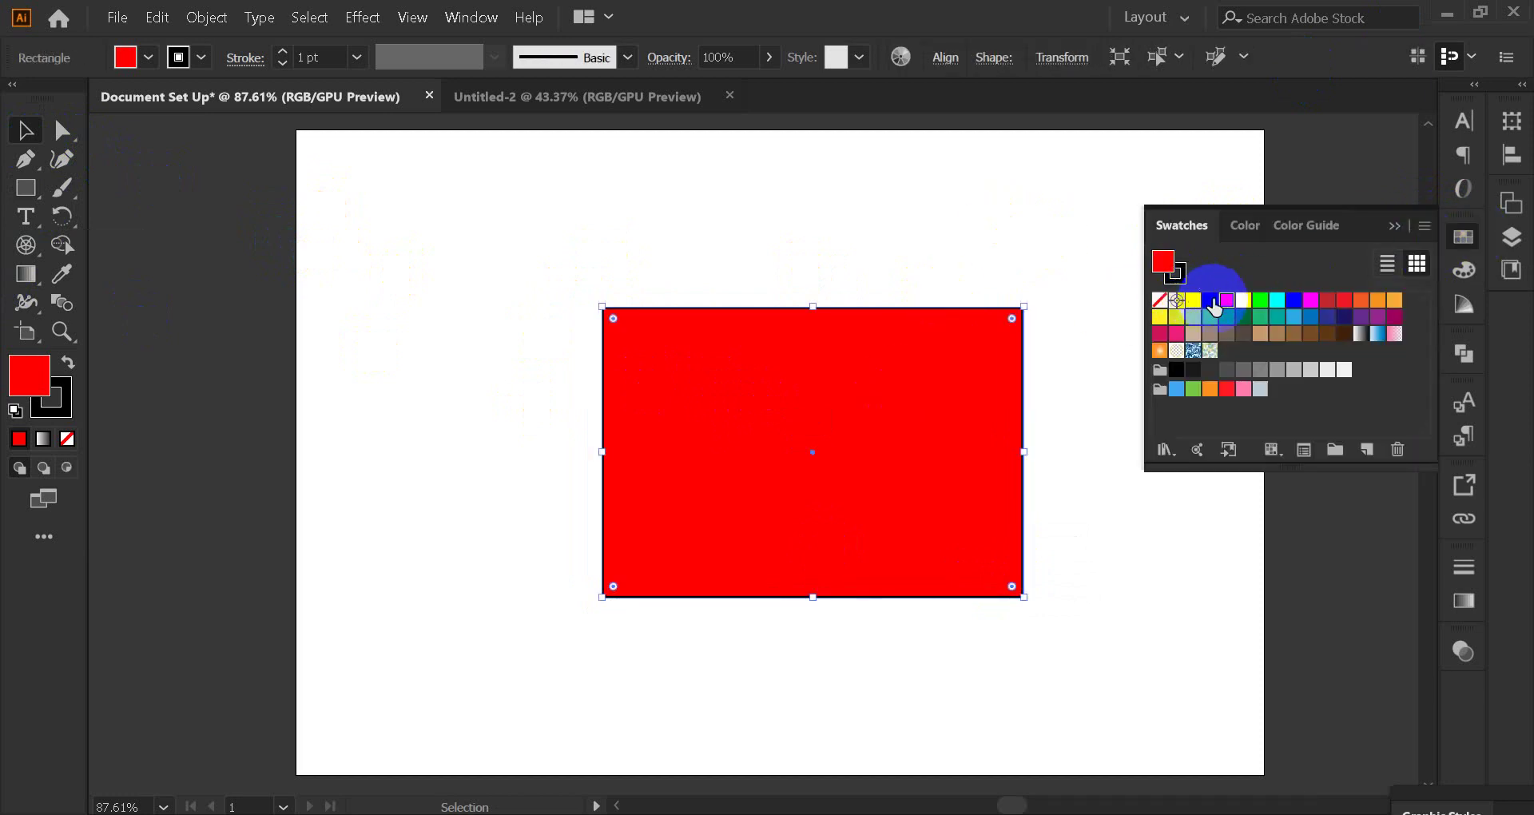
pyautogui.click(1003, 257)
# Fine-tune the red rectangle's position slightly left, then right, near the artboard centre.
pyautogui.click(1391, 226)
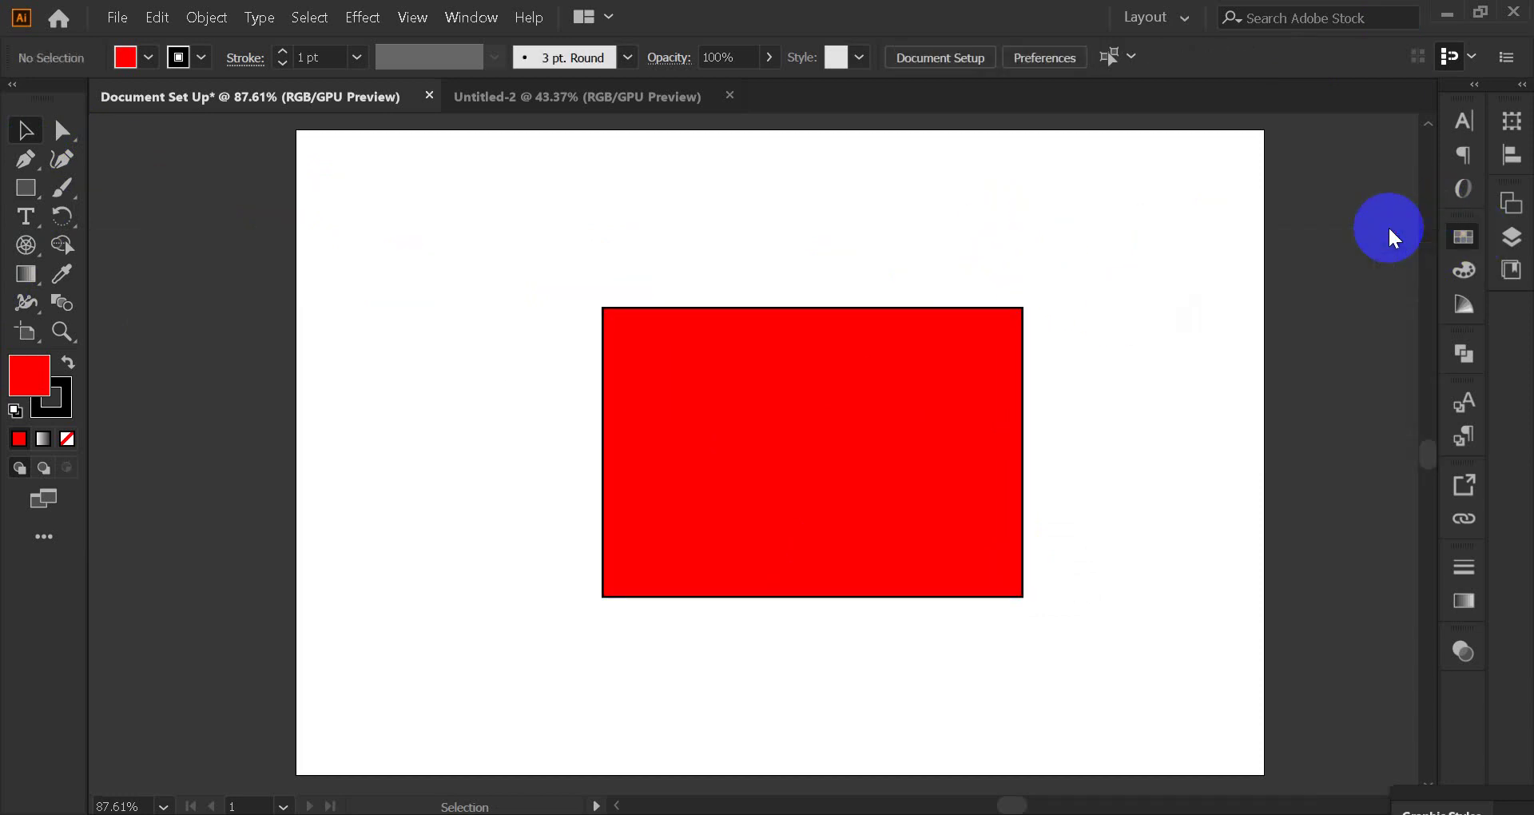
pyautogui.click(754, 439)
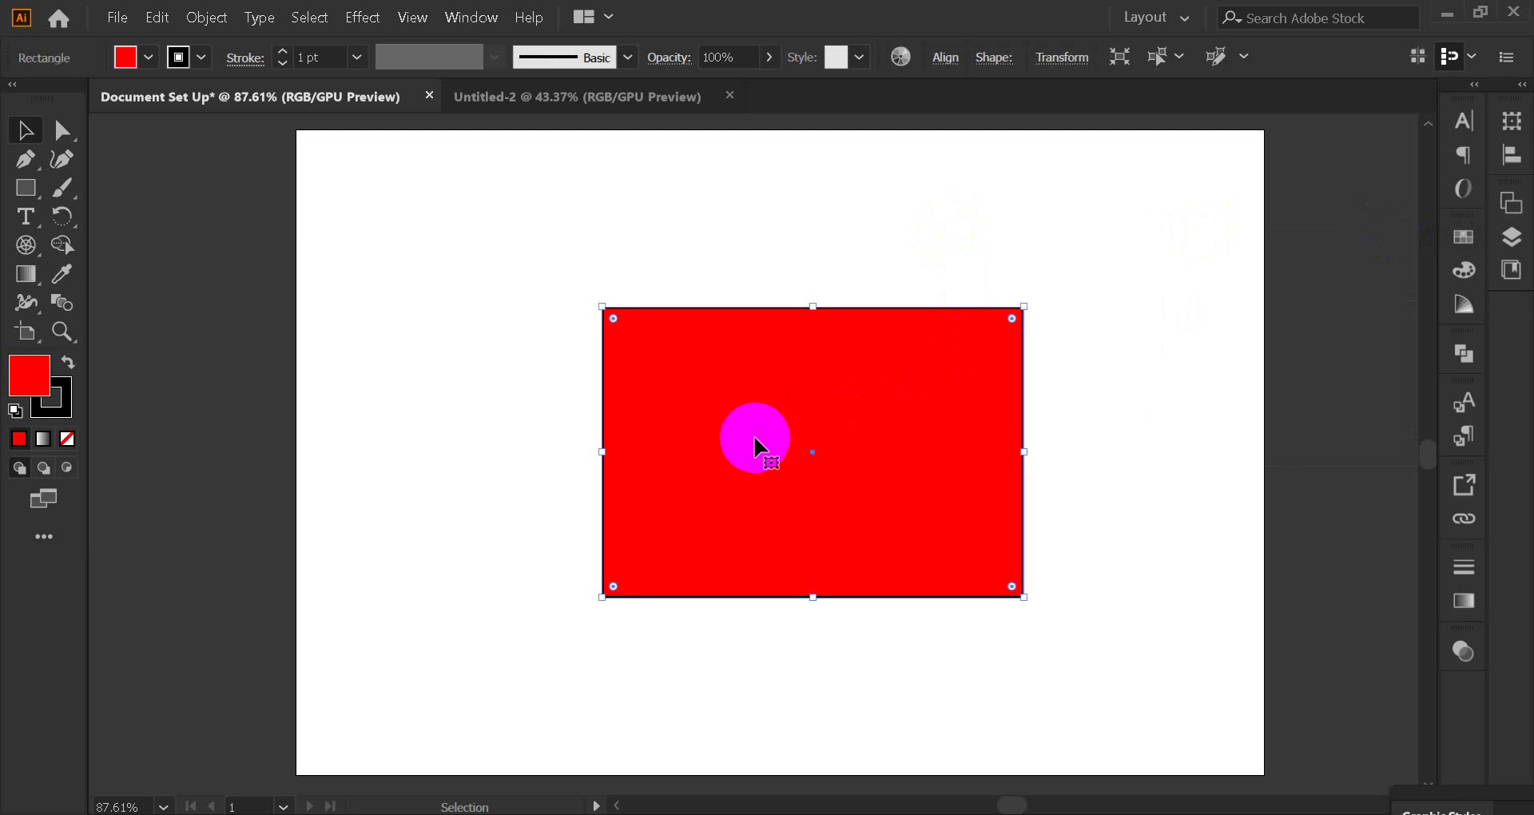
pyautogui.click(774, 240)
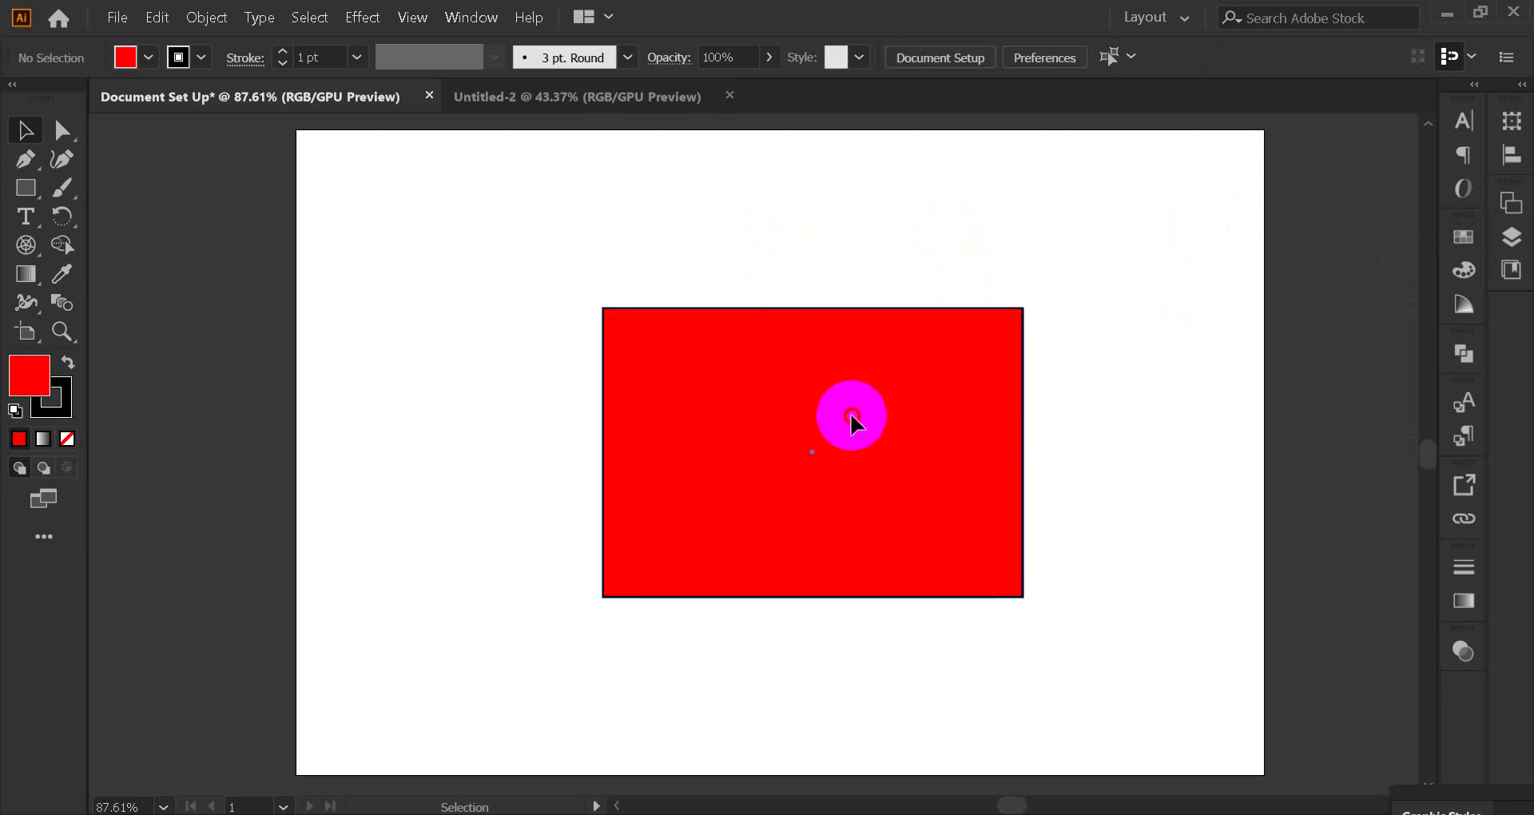
pyautogui.moveTo(850, 413); pyautogui.dragTo(836, 411)
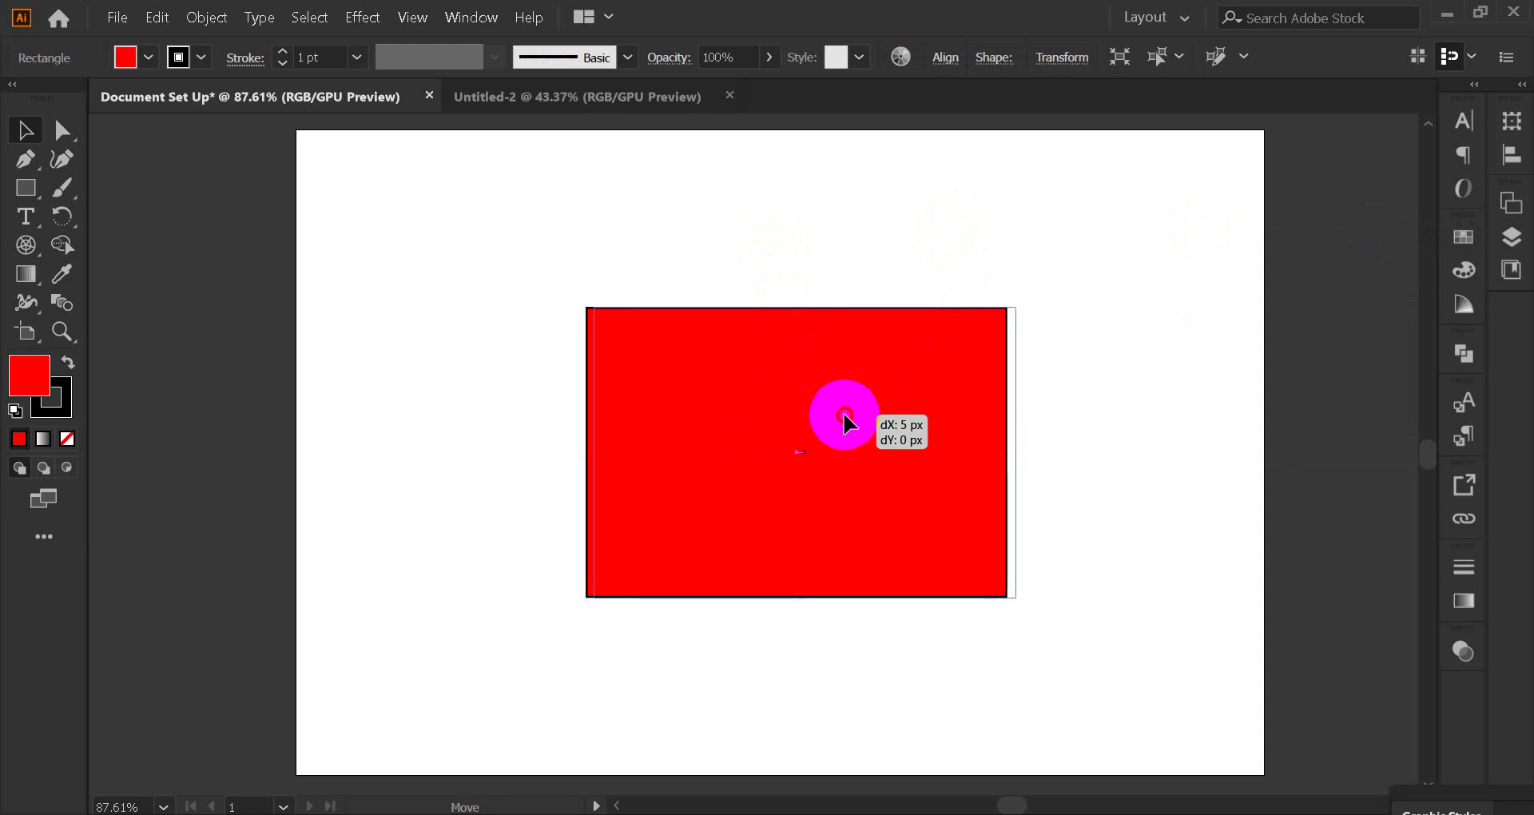
pyautogui.moveTo(836, 411); pyautogui.dragTo(839, 411)
pyautogui.click(846, 267)
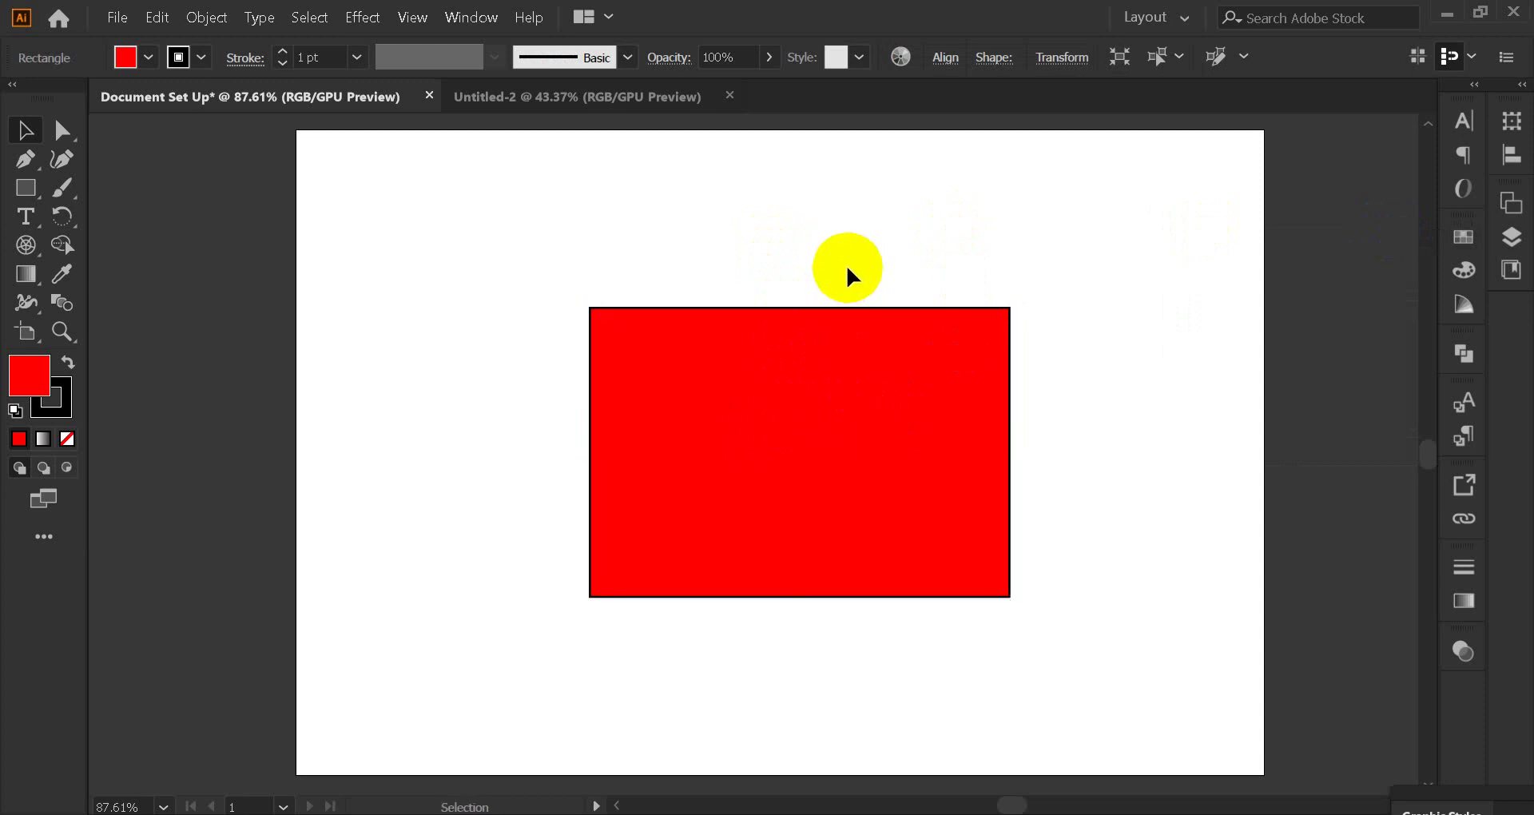
pyautogui.scroll(2, 555, 406)
pyautogui.scroll(-3, 553, 381)
pyautogui.click(712, 353)
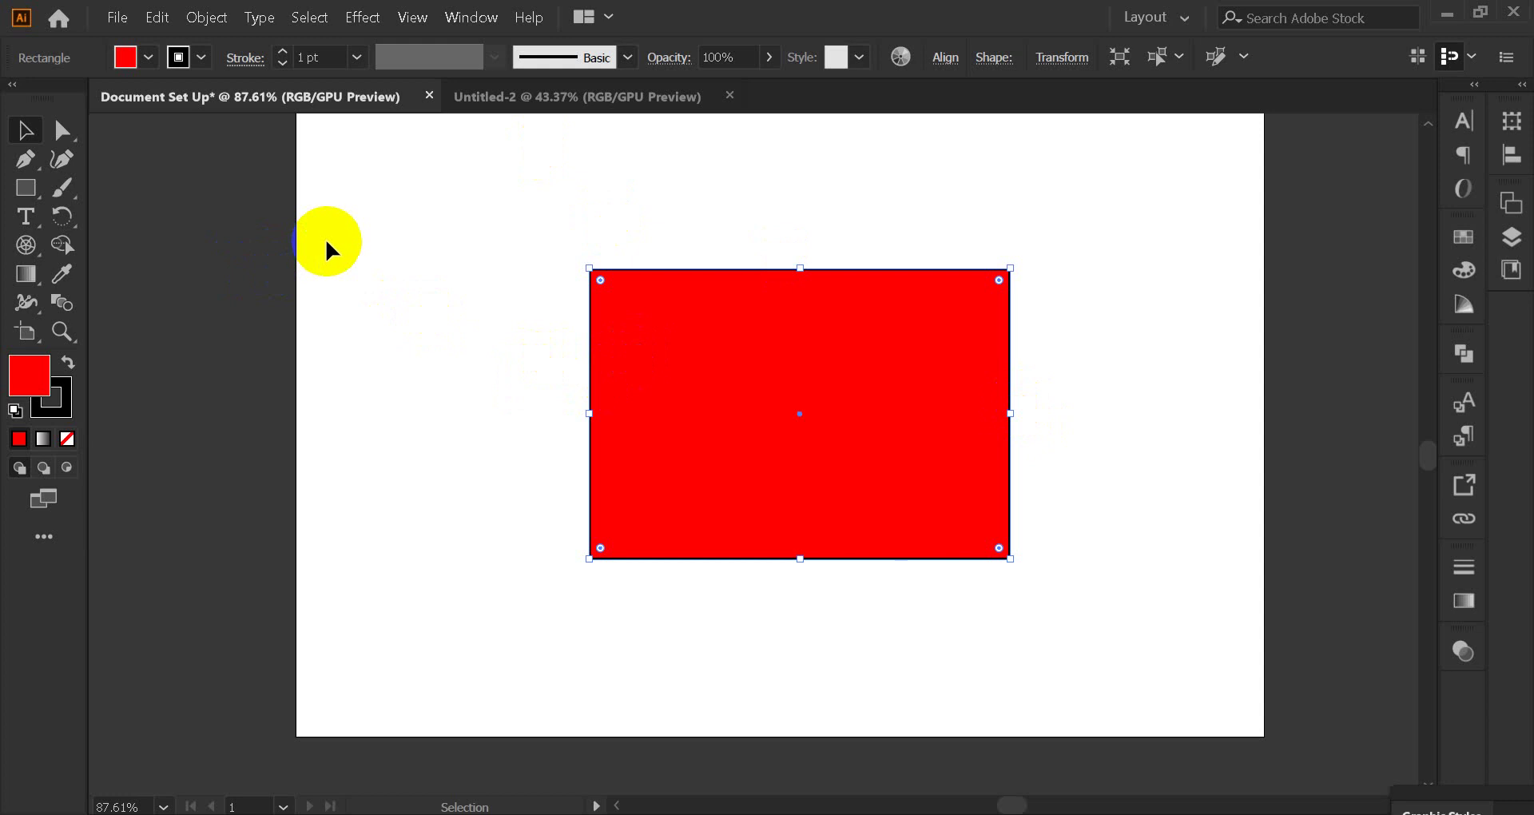
# Deselect the rectangle and start Save As from the File menu.
pyautogui.click(529, 374)
pyautogui.click(114, 21)
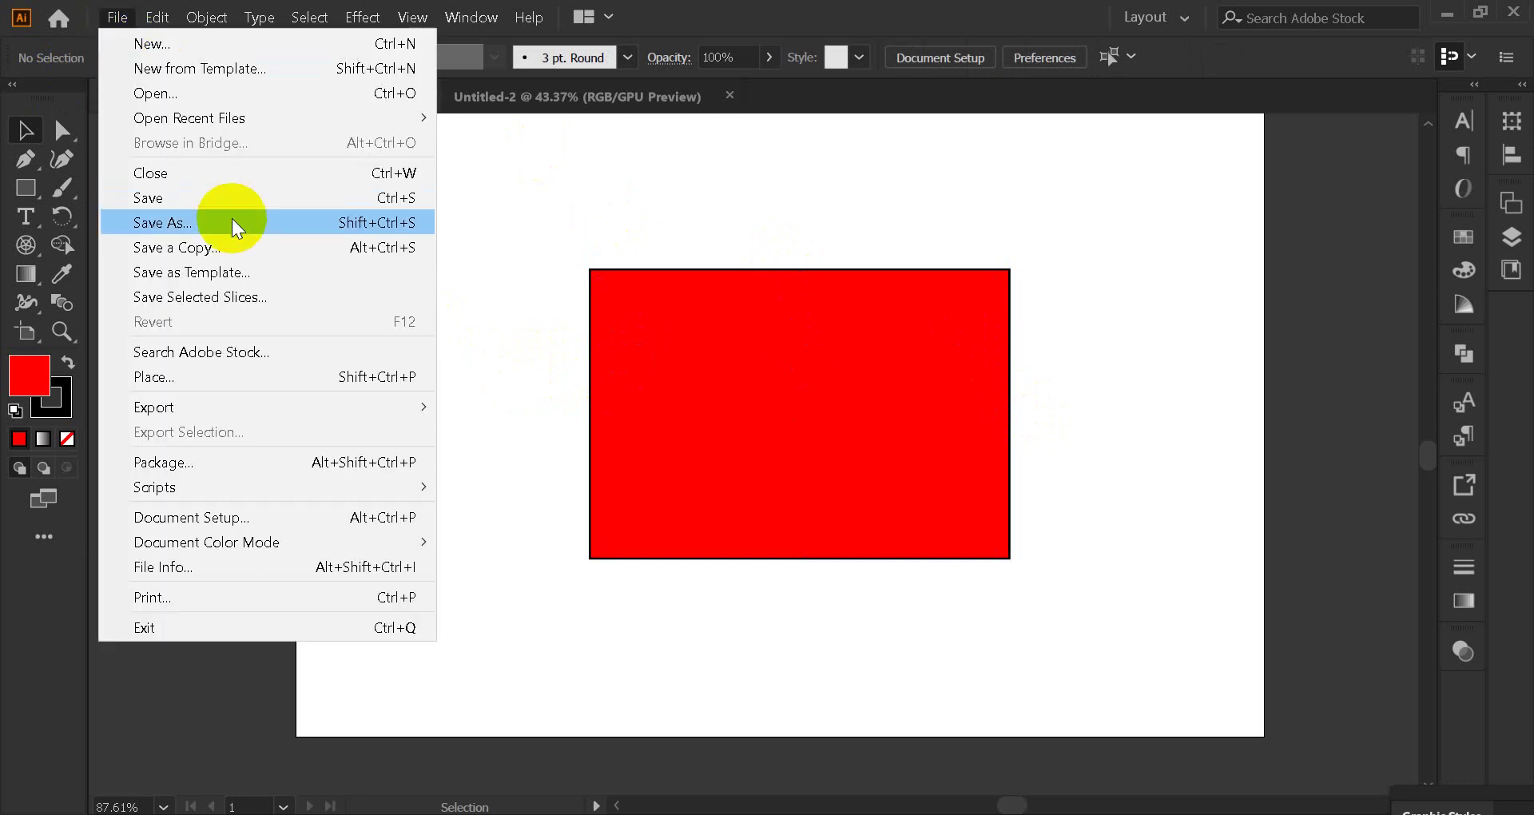
pyautogui.click(120, 17)
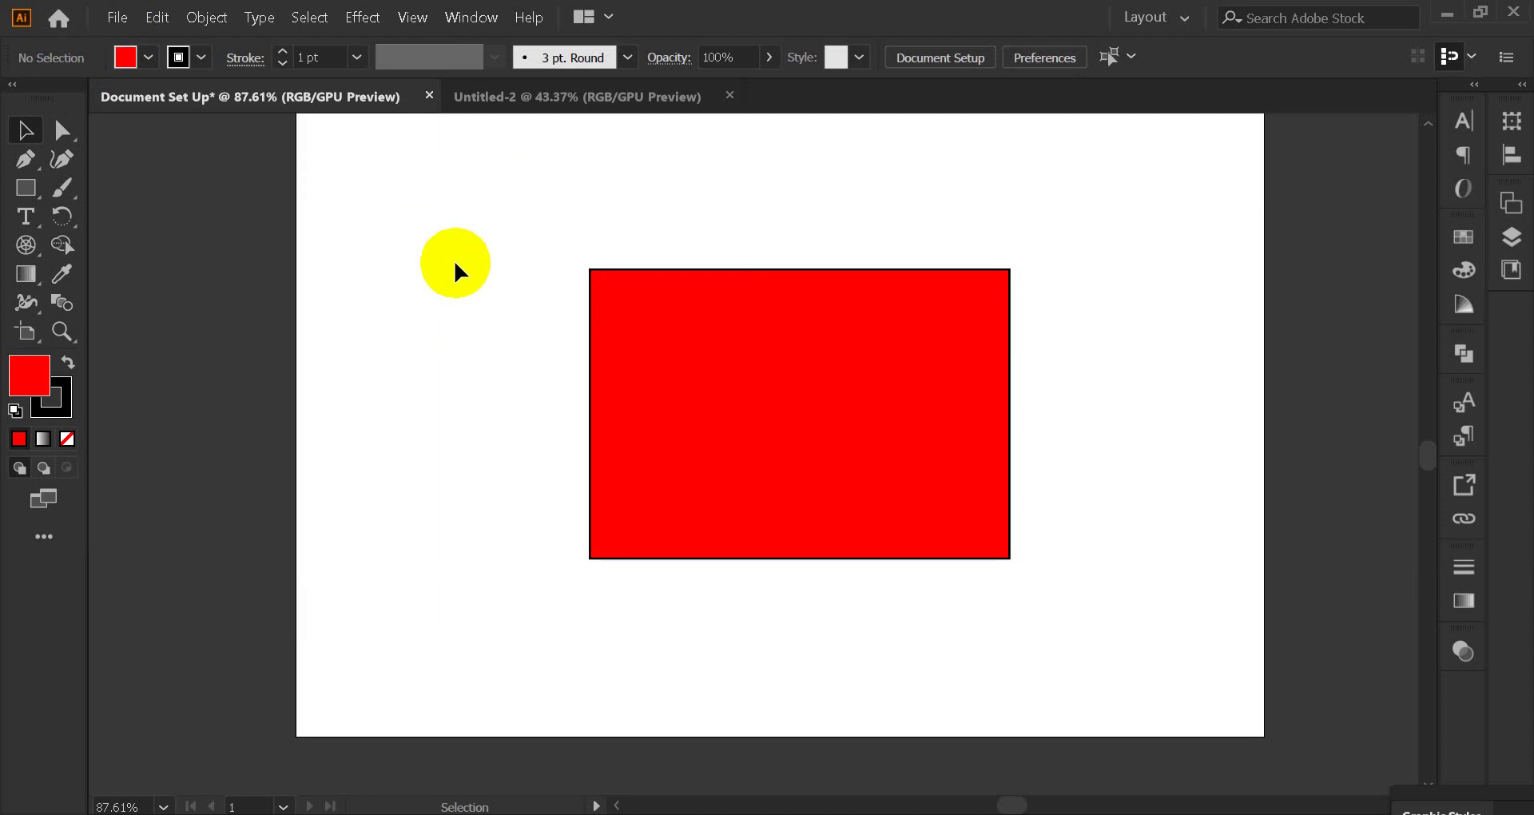
pyautogui.click(112, 17)
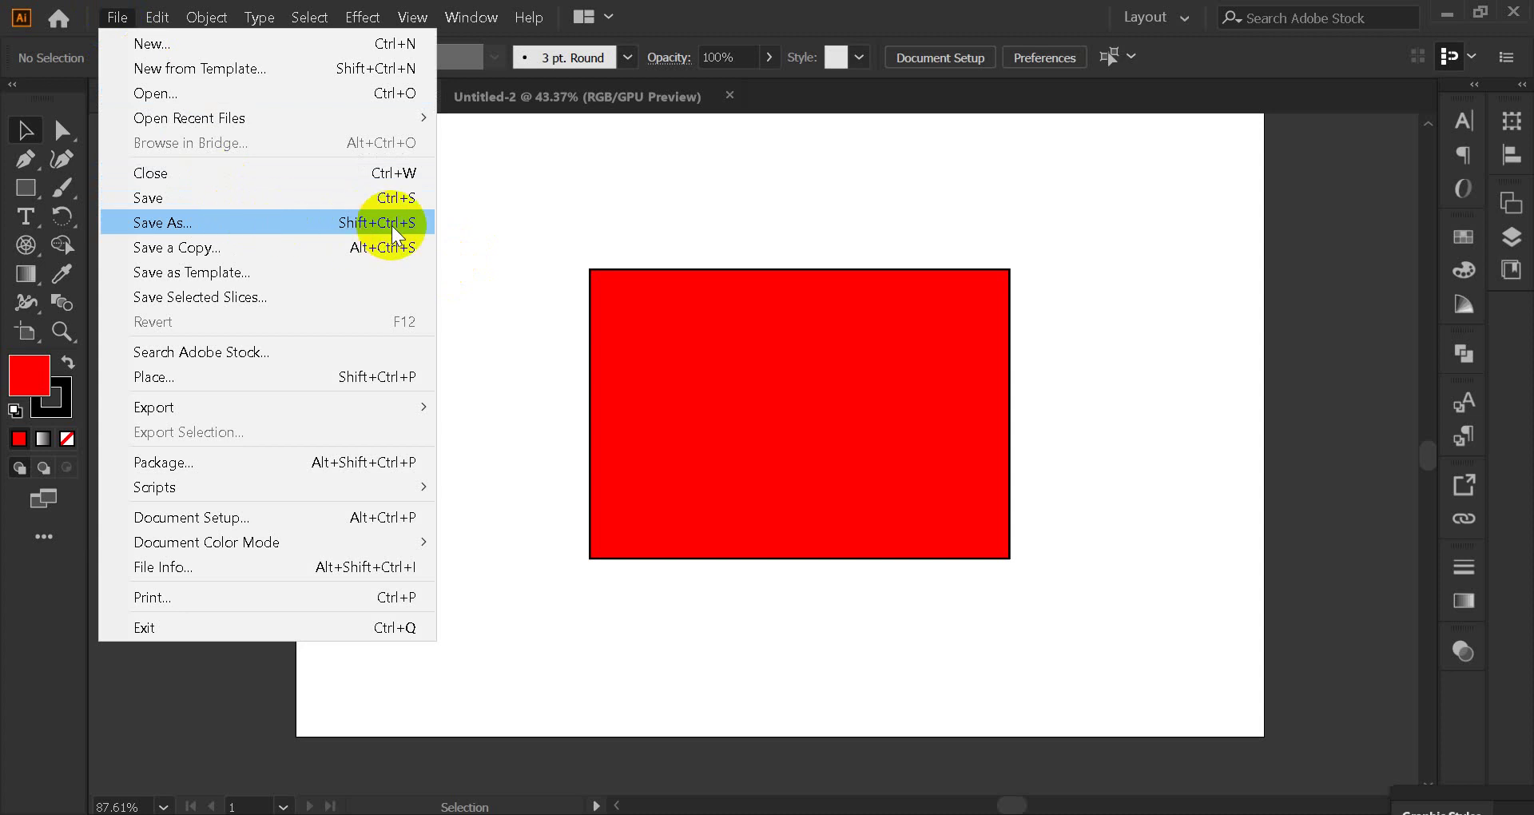
pyautogui.click(654, 319)
# Admit the waiting participant in Google Meet and reopen Illustrator's File menu.
pyautogui.click(703, 719)
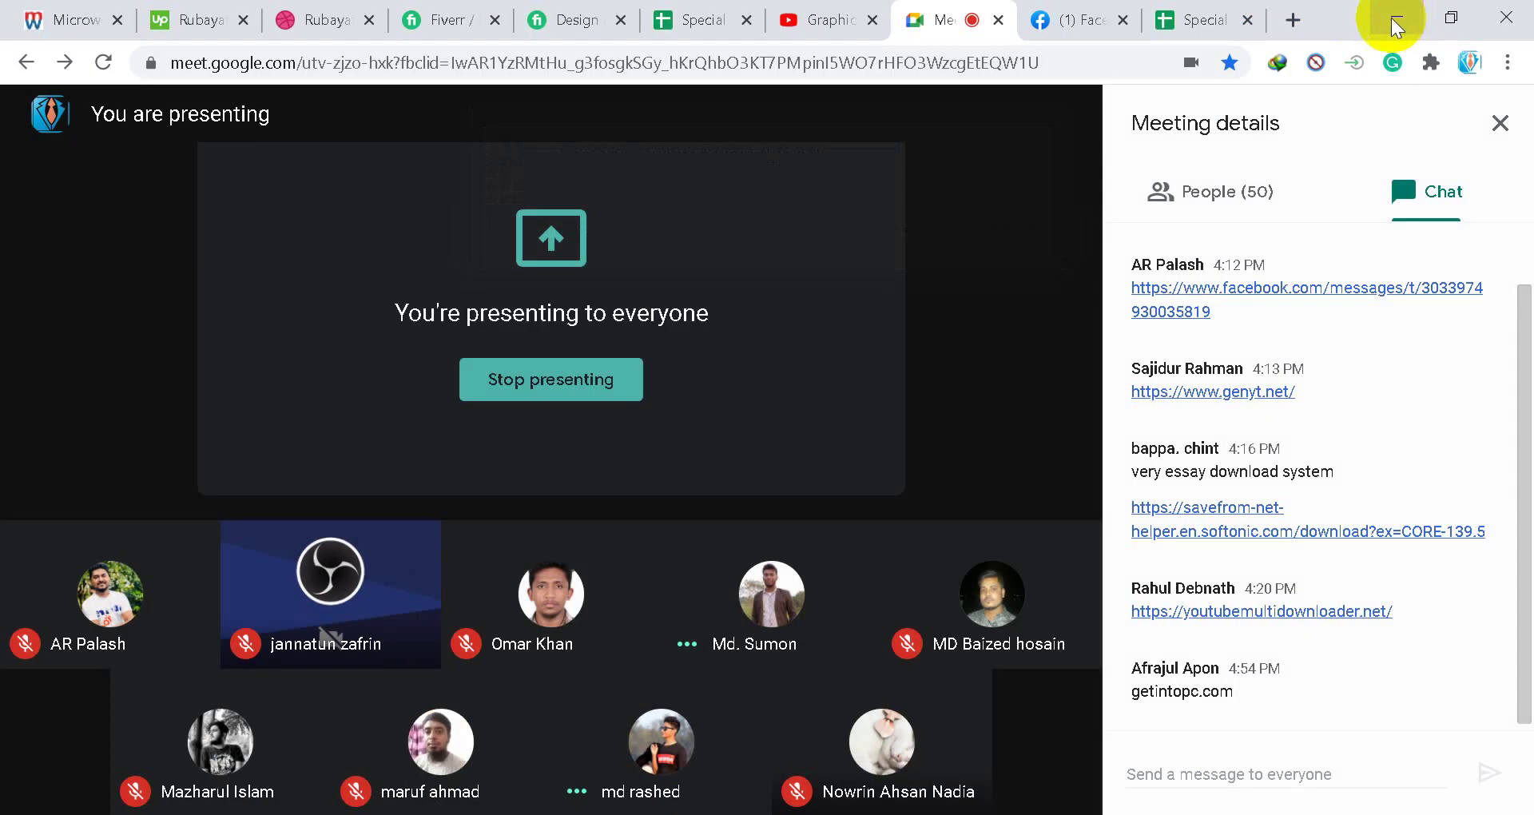
pyautogui.click(1396, 17)
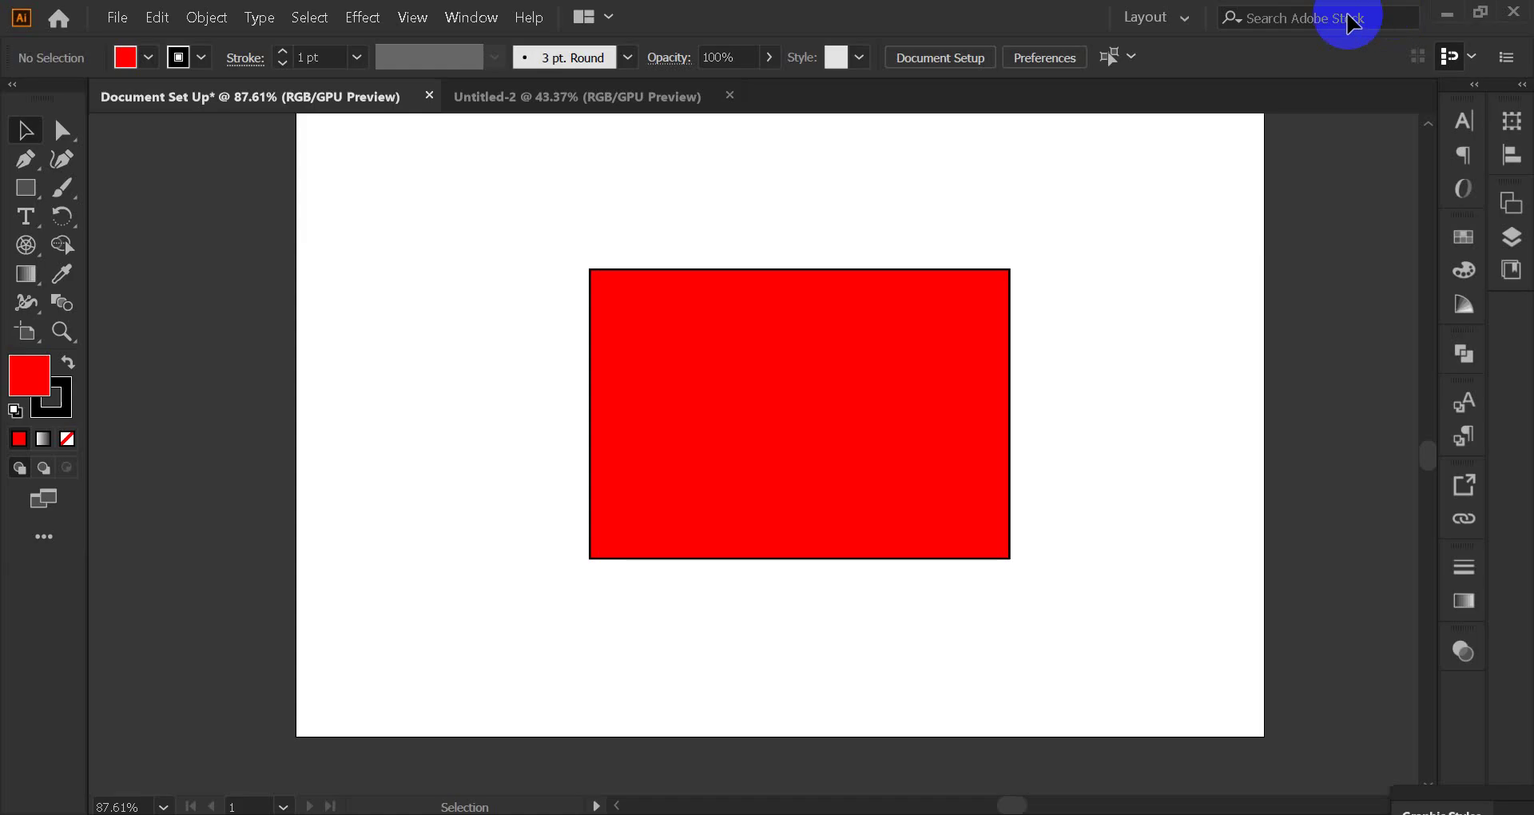
pyautogui.click(117, 17)
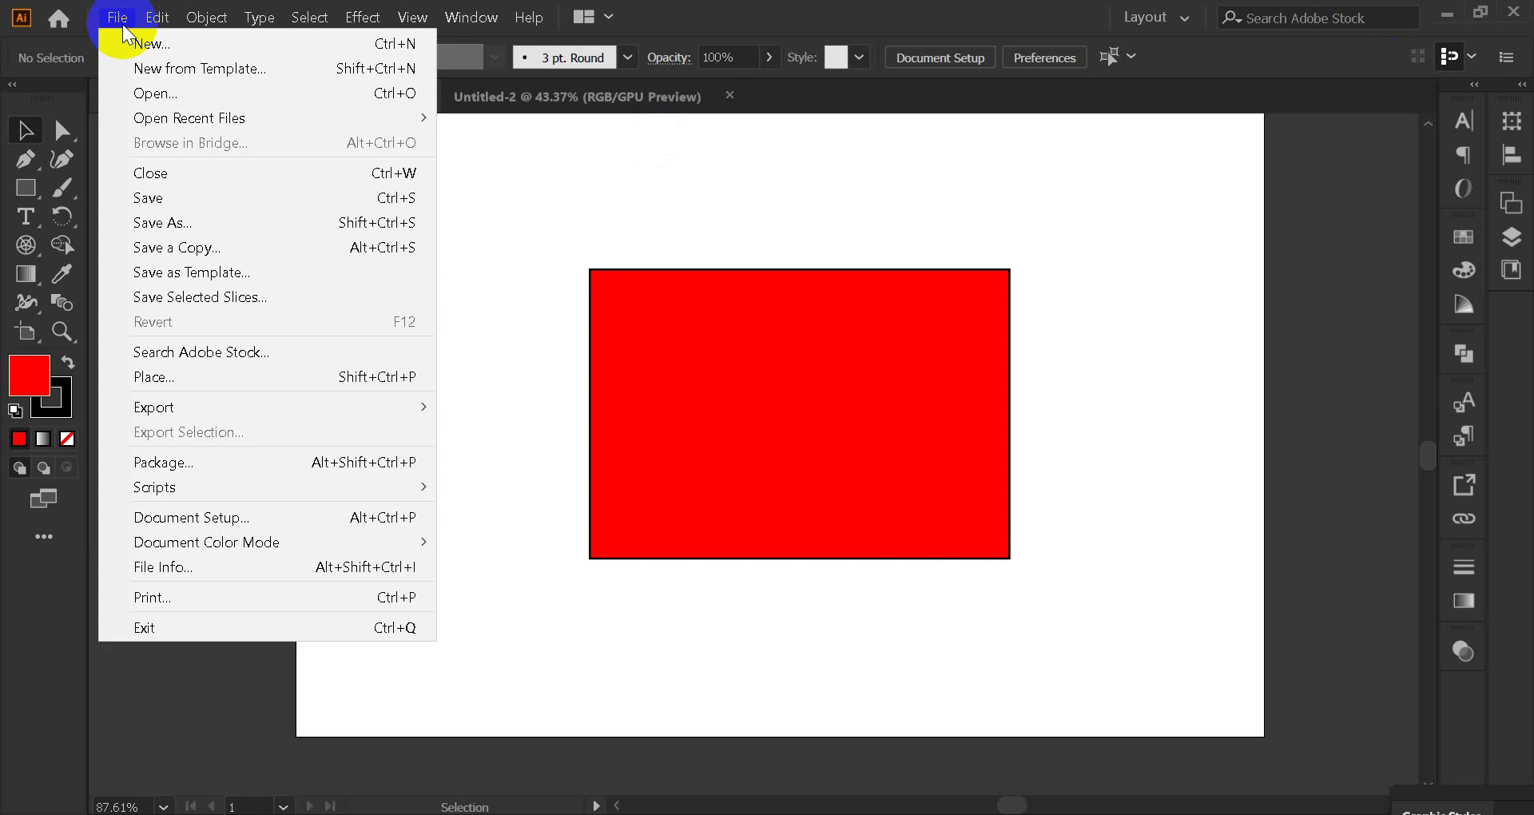
# Open Save As and keep the file type as Adobe Illustrator (*.AI).
pyautogui.click(198, 226)
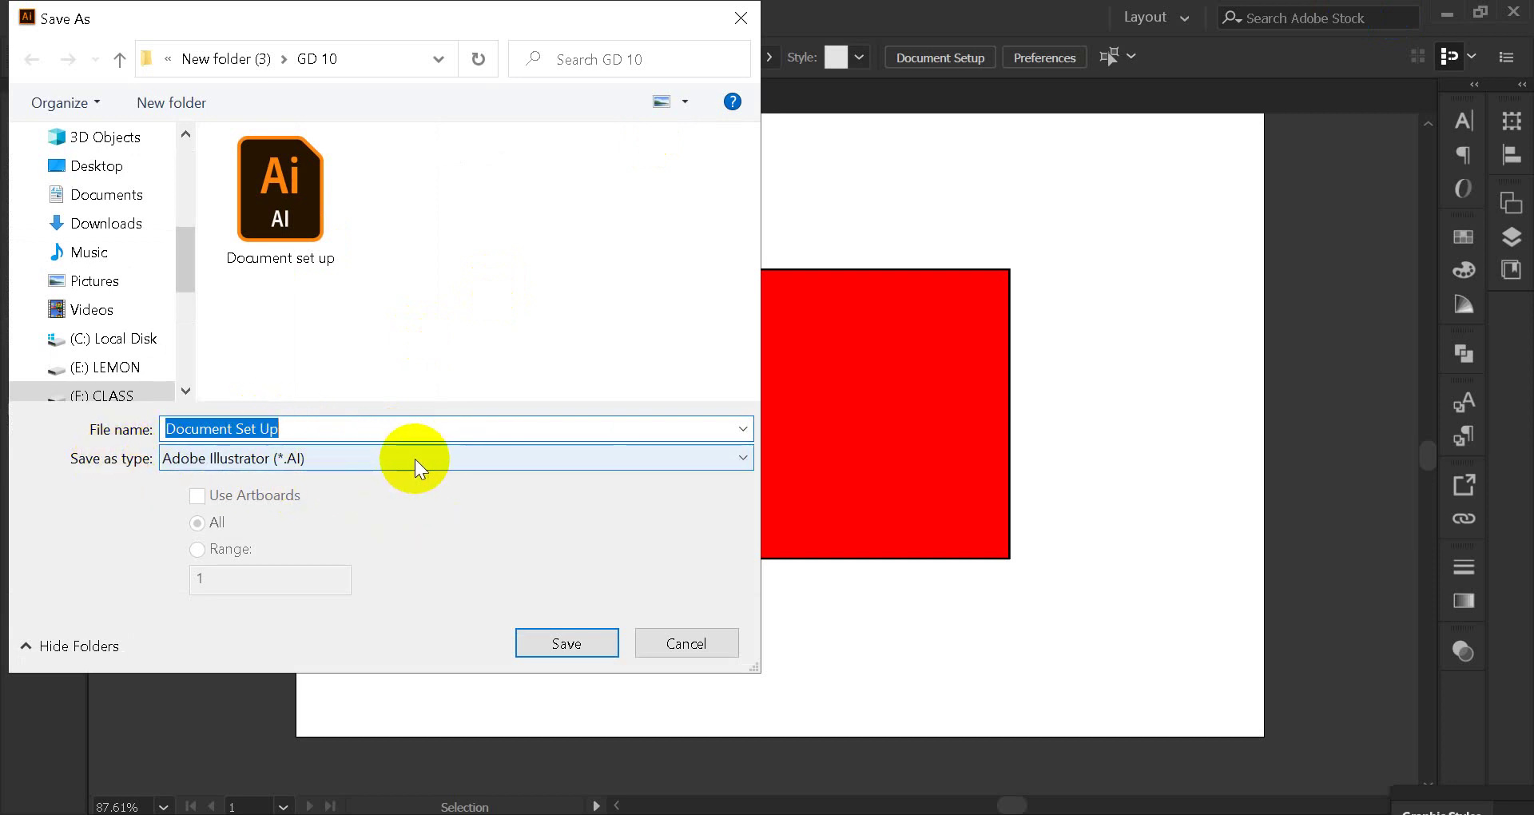
pyautogui.click(414, 458)
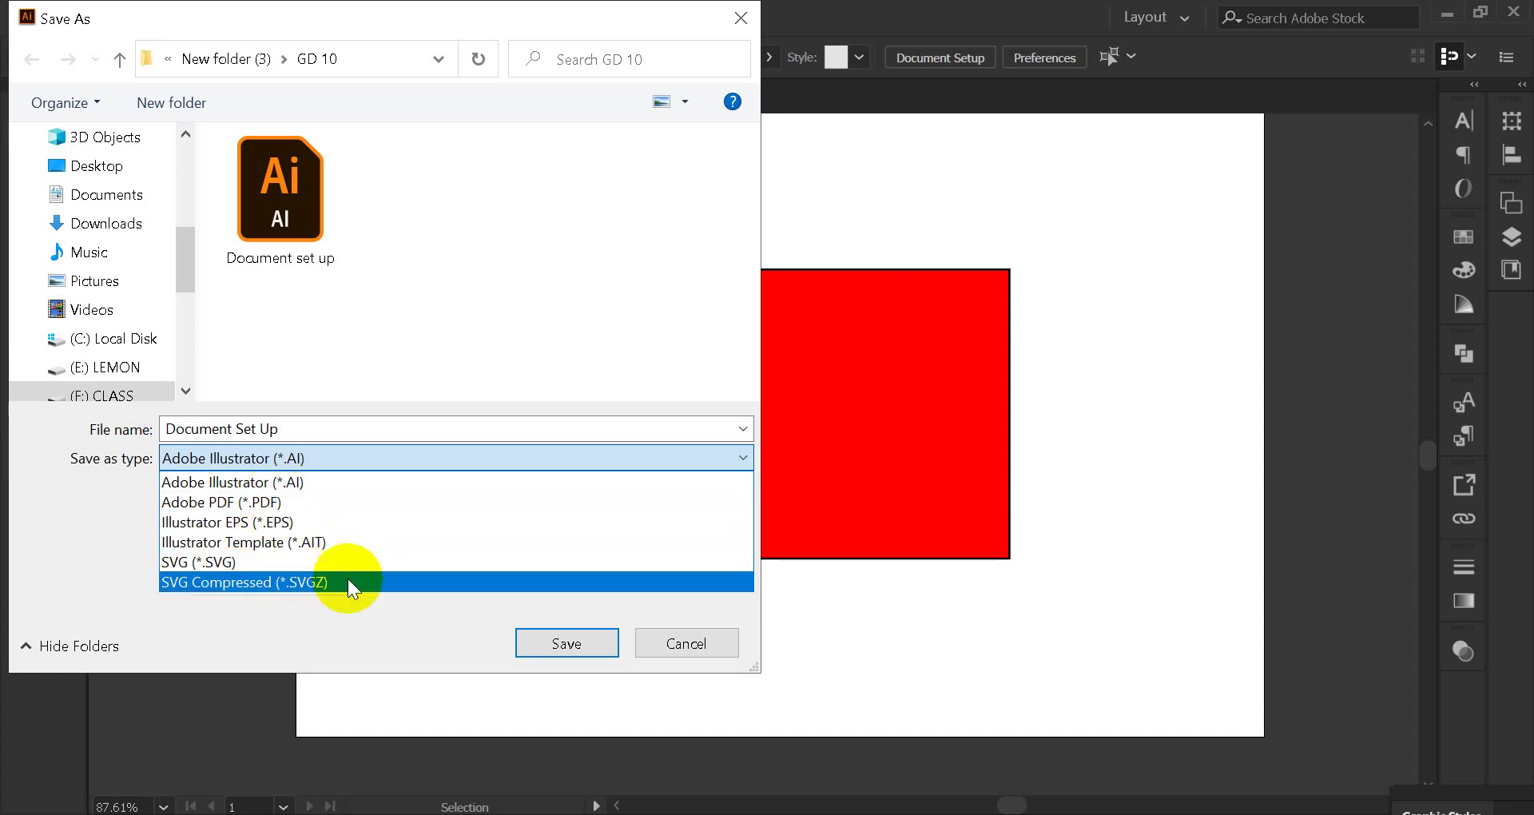
pyautogui.click(347, 455)
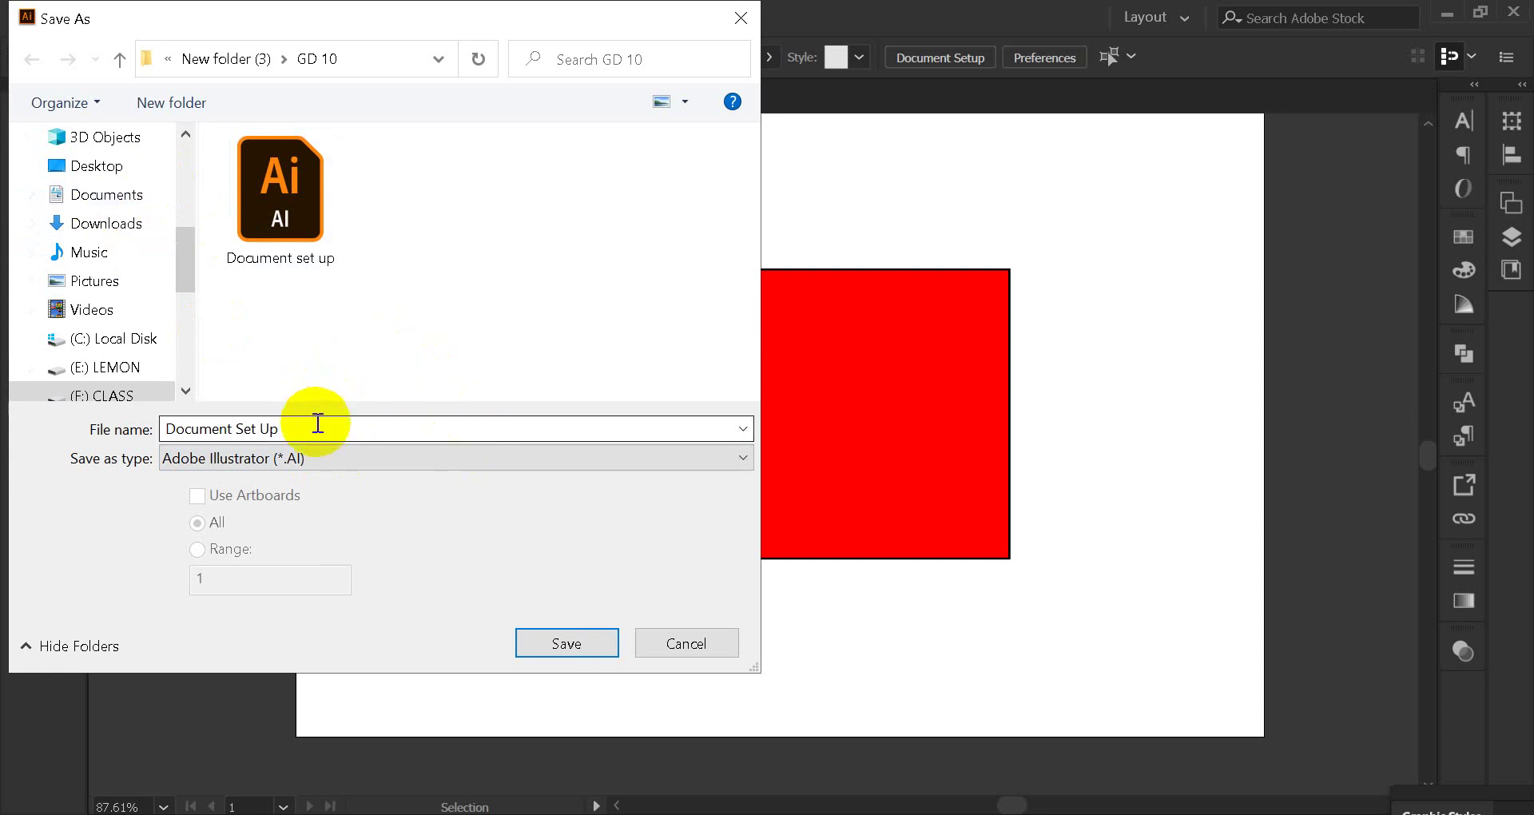
# Navigate the Save As dialog to the Adobe illustrator folder on the G: FREELANCE drive.
pyautogui.scroll(2, 142, 321)
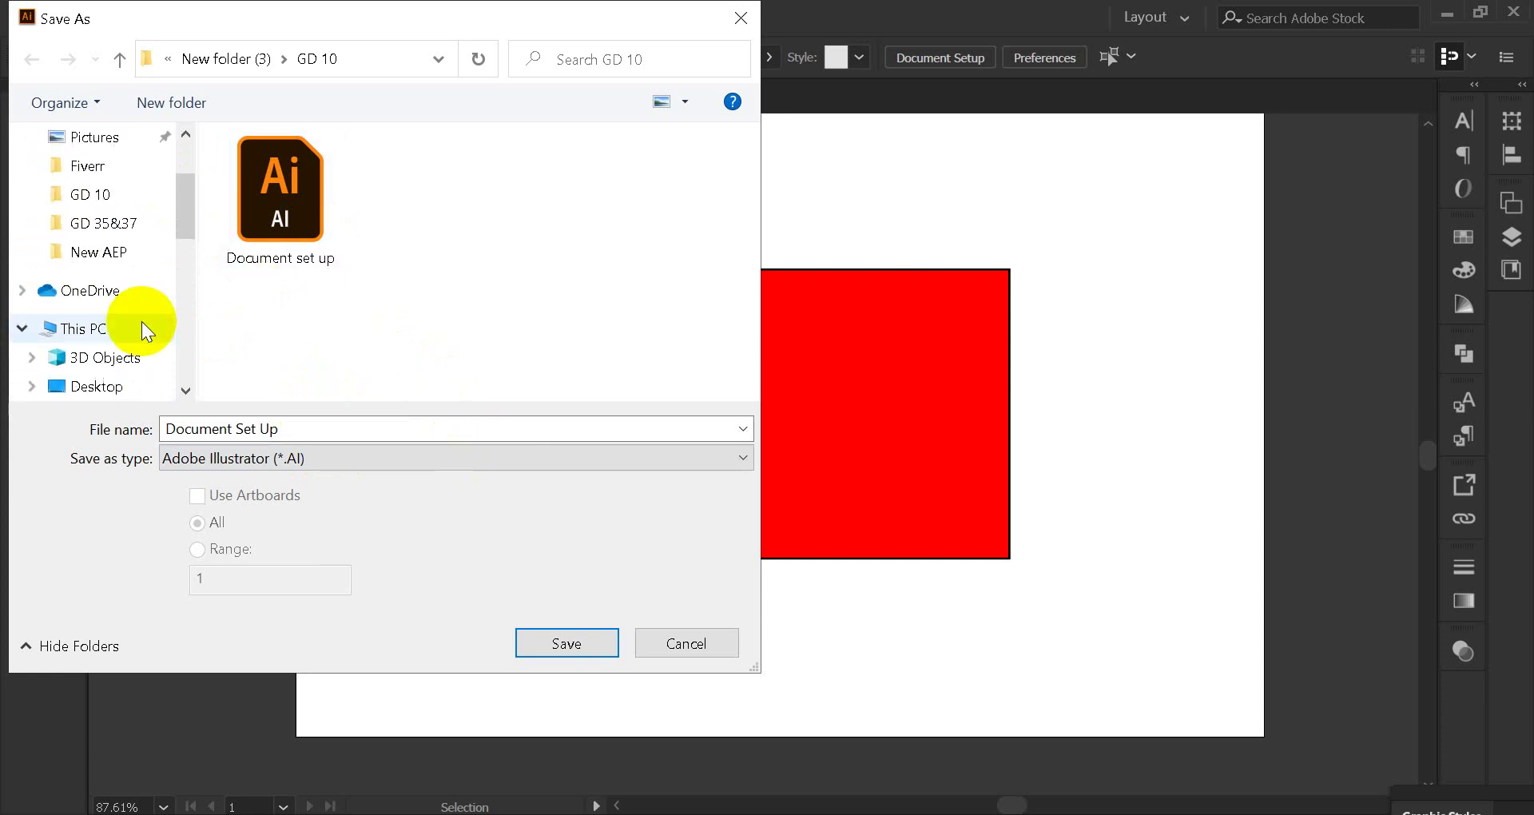
pyautogui.scroll(2, 142, 321)
pyautogui.scroll(-2, 141, 321)
pyautogui.scroll(-2, 144, 326)
pyautogui.scroll(-1, 143, 331)
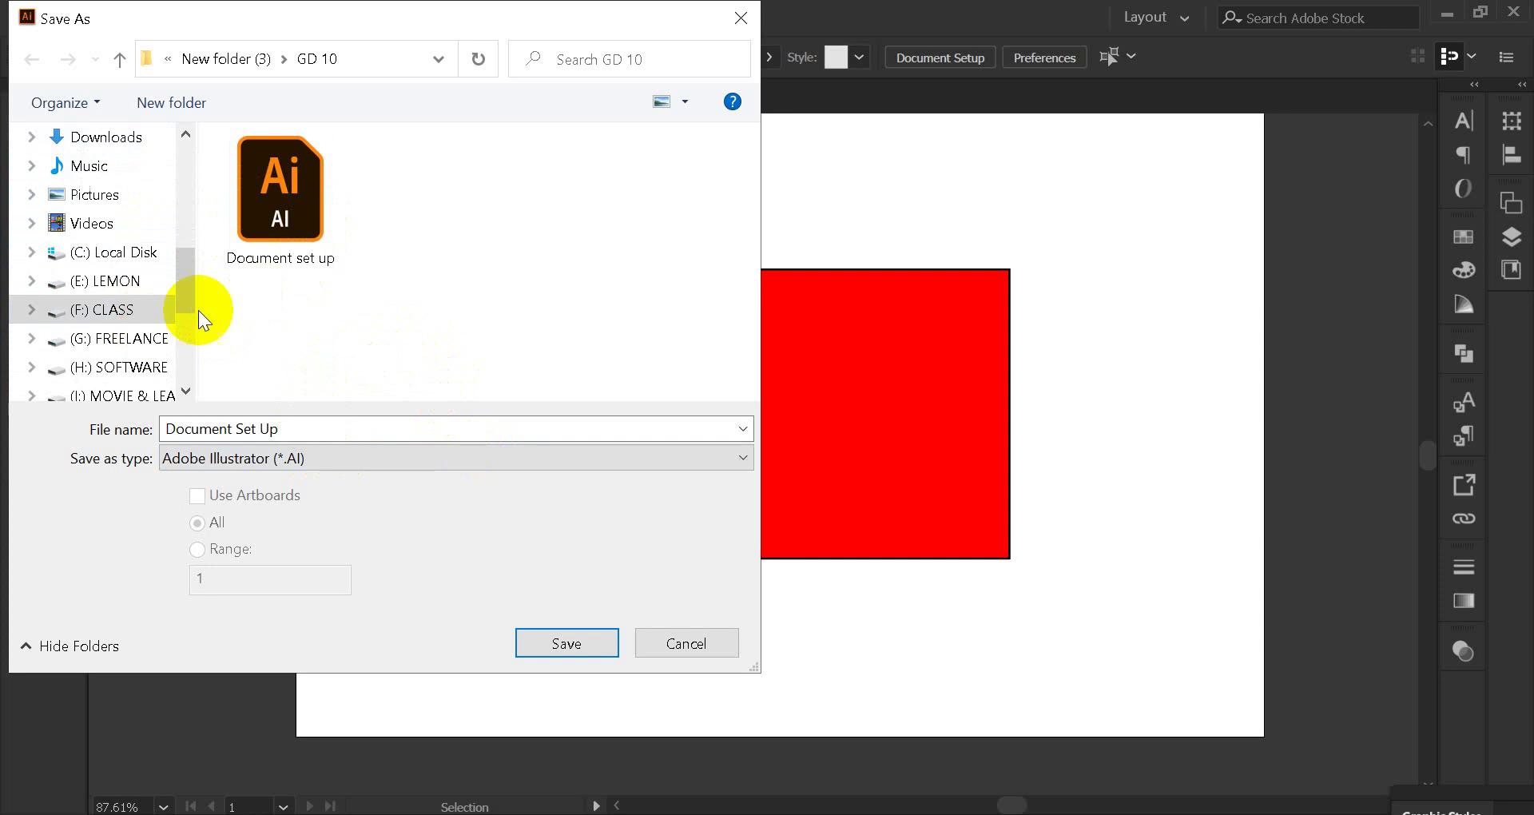
pyautogui.click(128, 339)
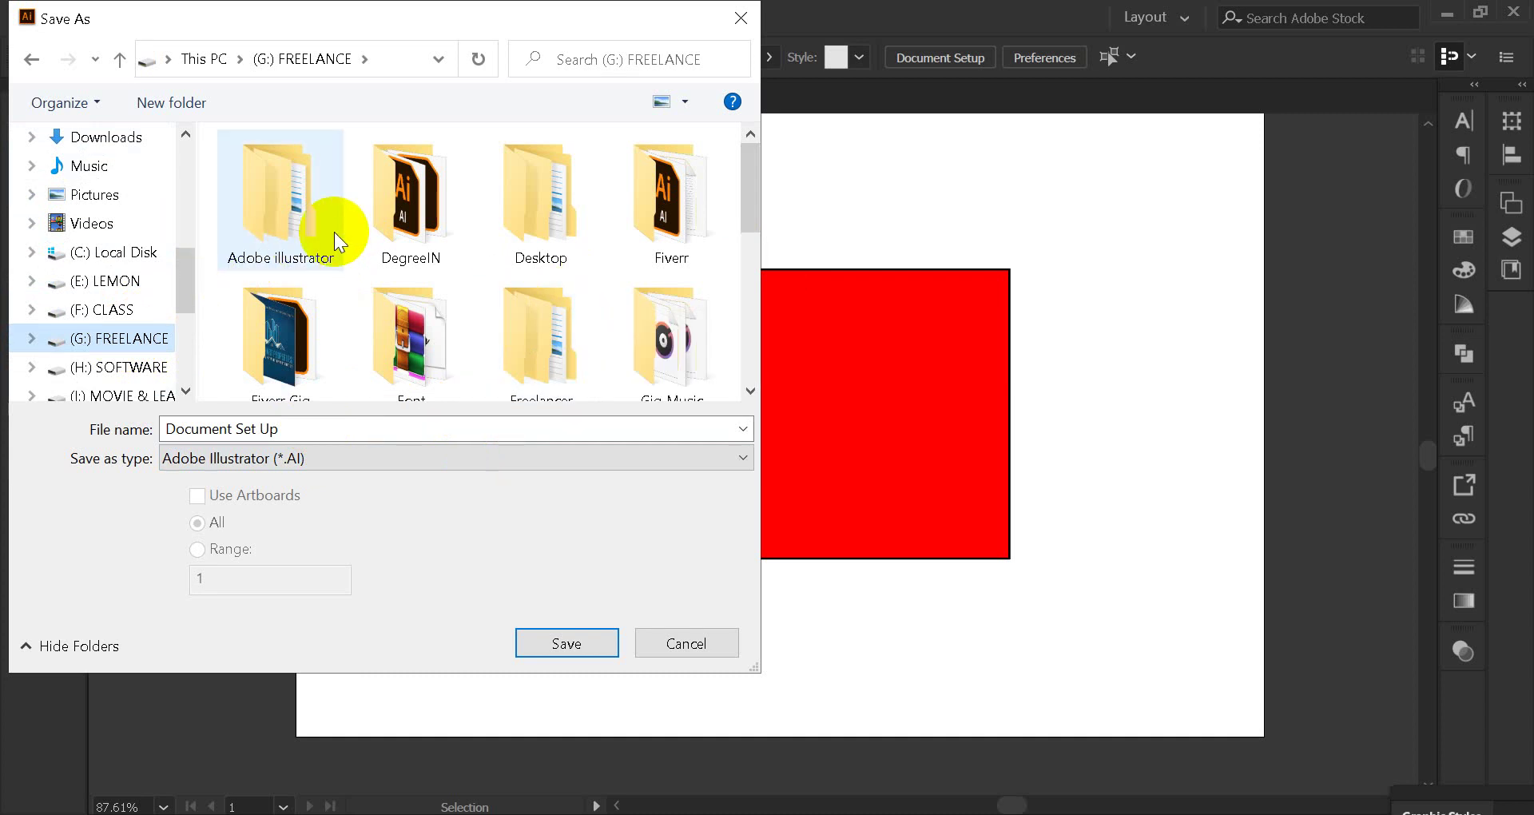
pyautogui.click(276, 216)
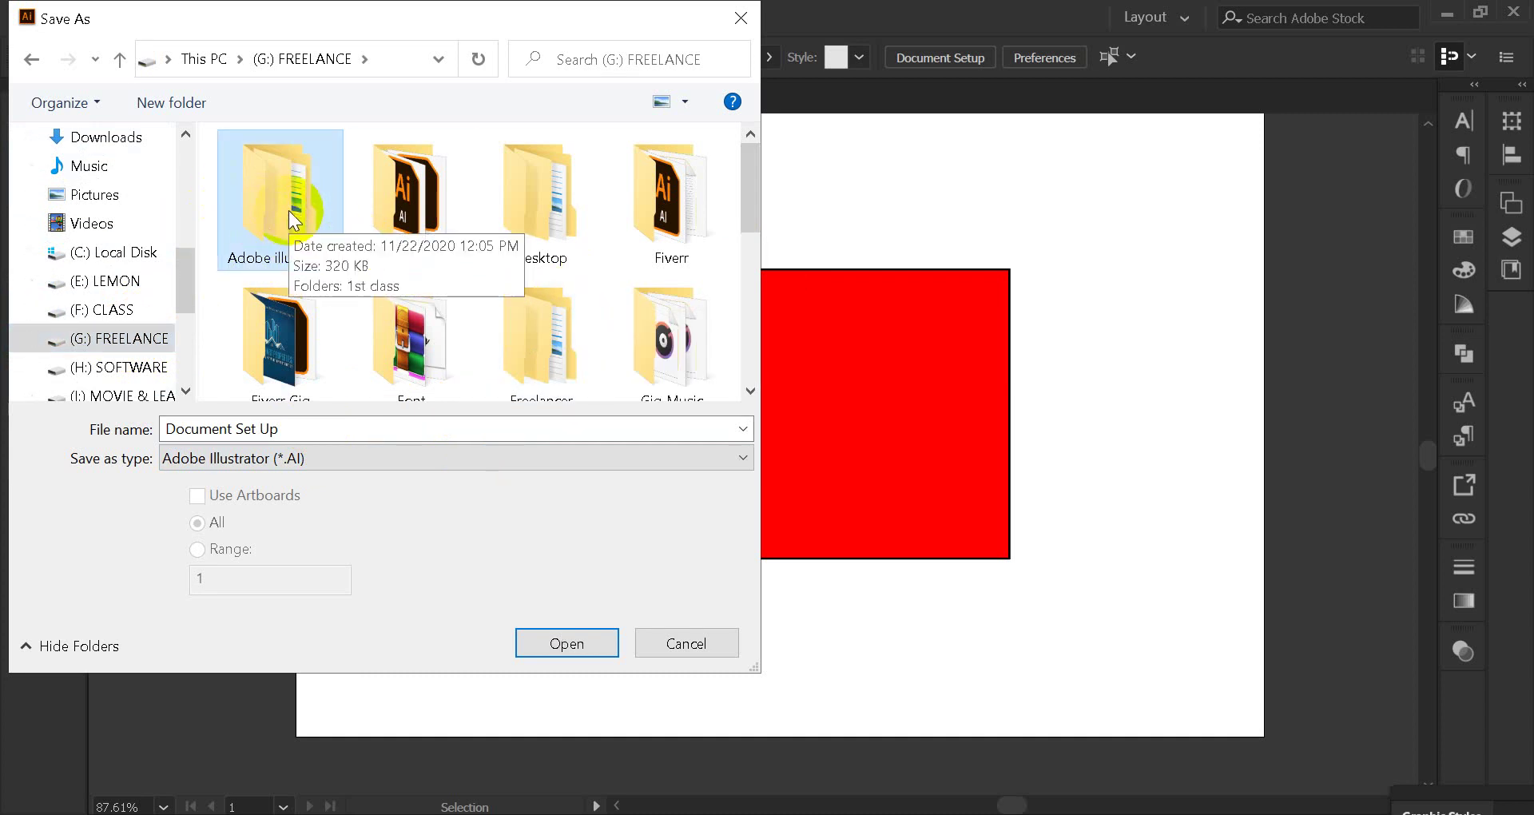
pyautogui.doubleClick(286, 210)
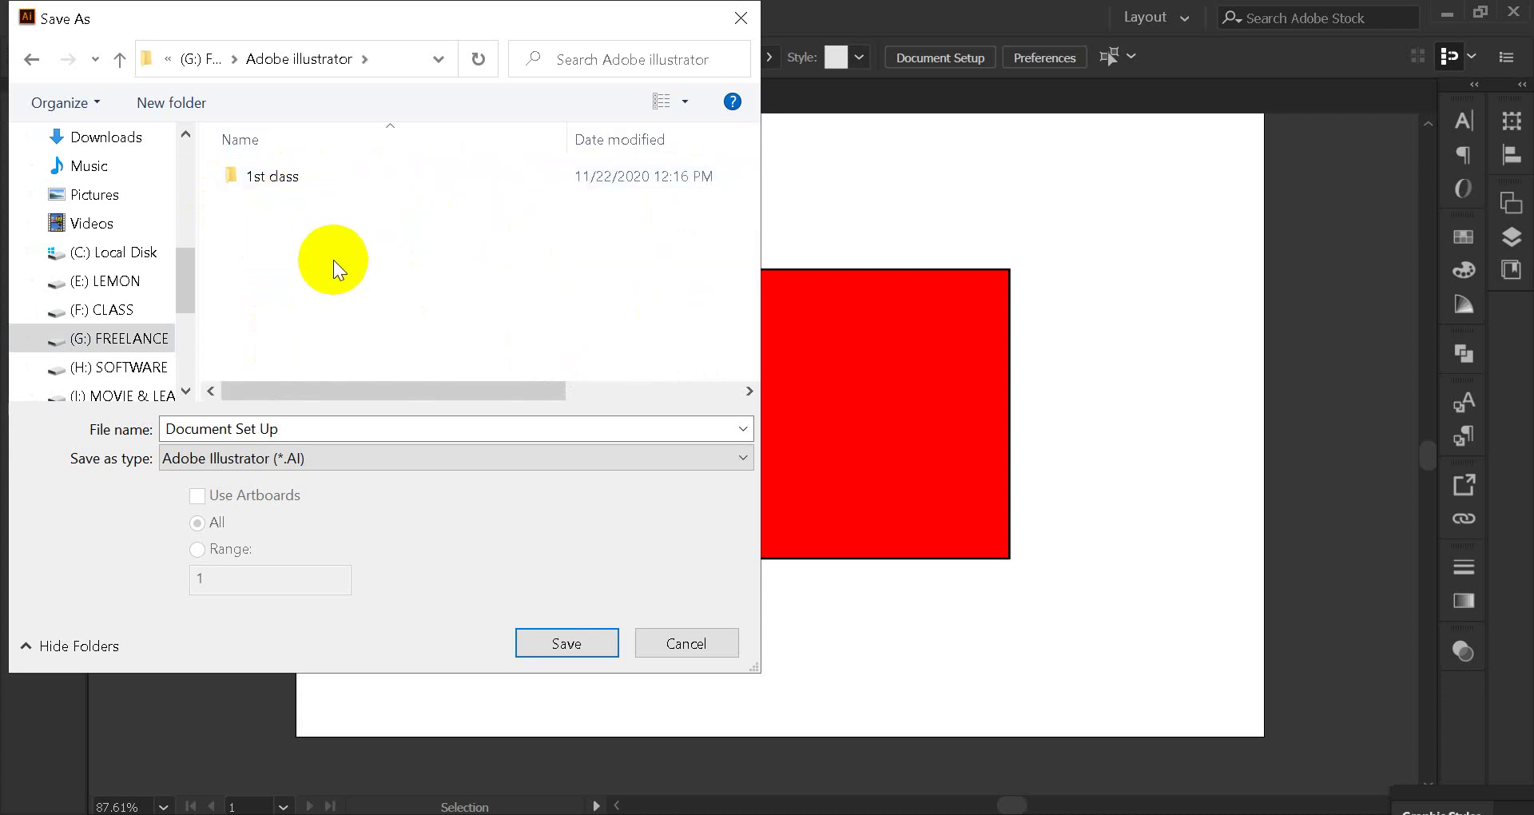
# Create a new folder named '1st Class afternoon' there and open it.
pyautogui.rightClick(304, 232)
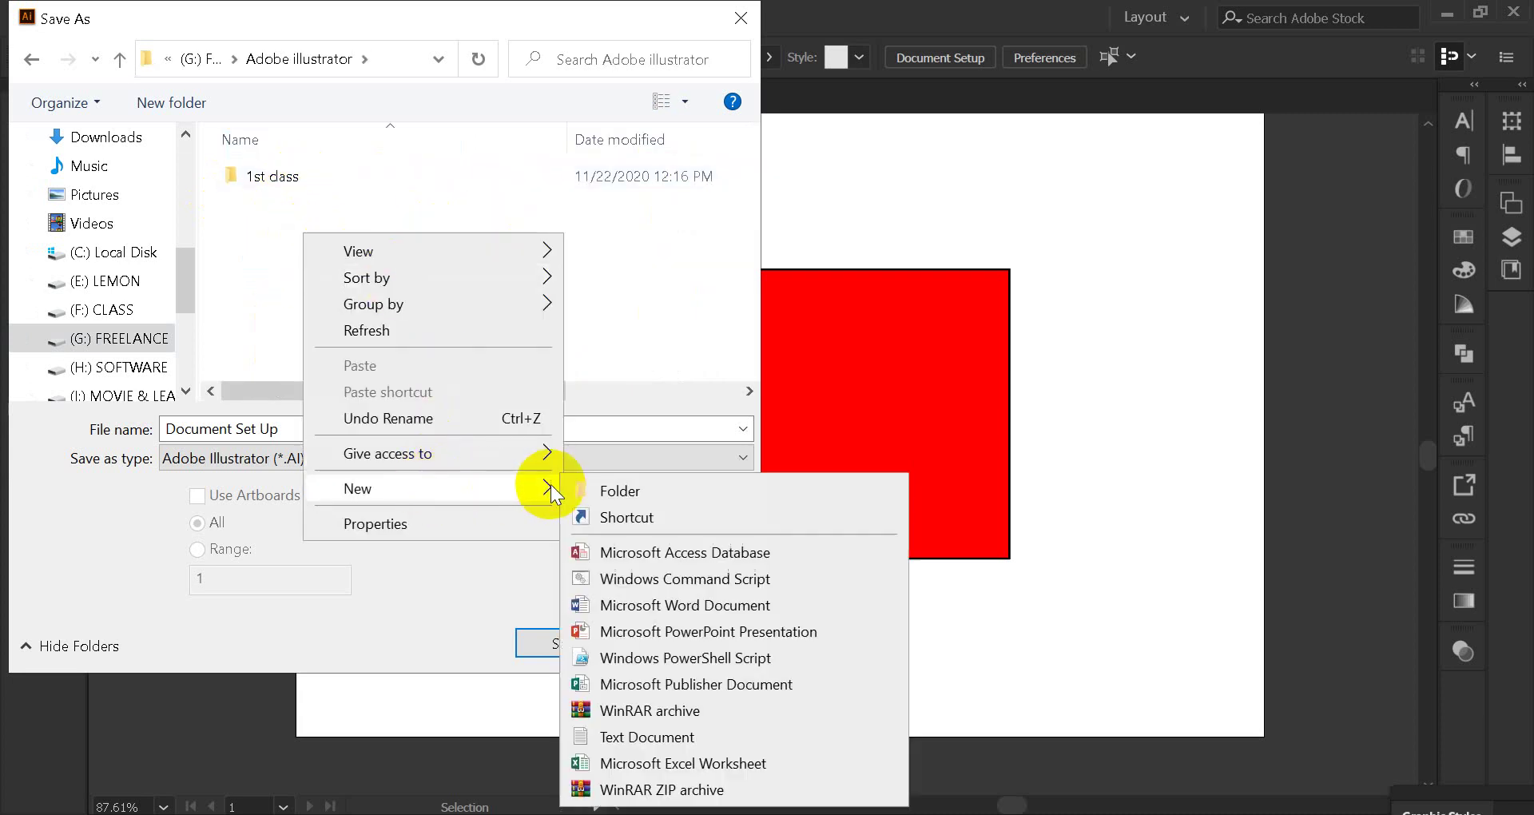
pyautogui.rightClick(596, 250)
pyautogui.rightClick(361, 247)
pyautogui.moveTo(431, 487)
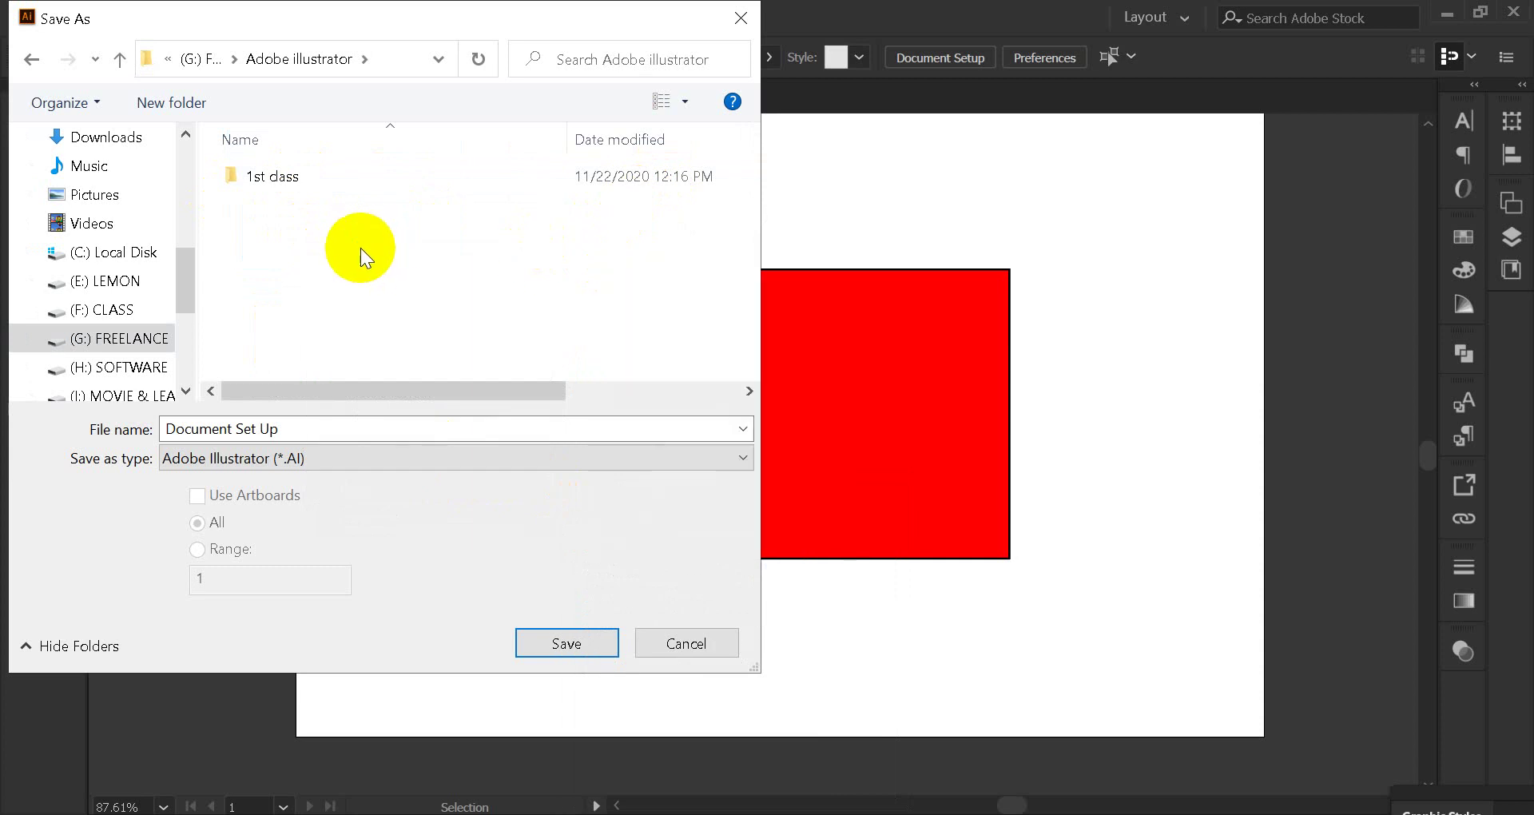
pyautogui.click(697, 505)
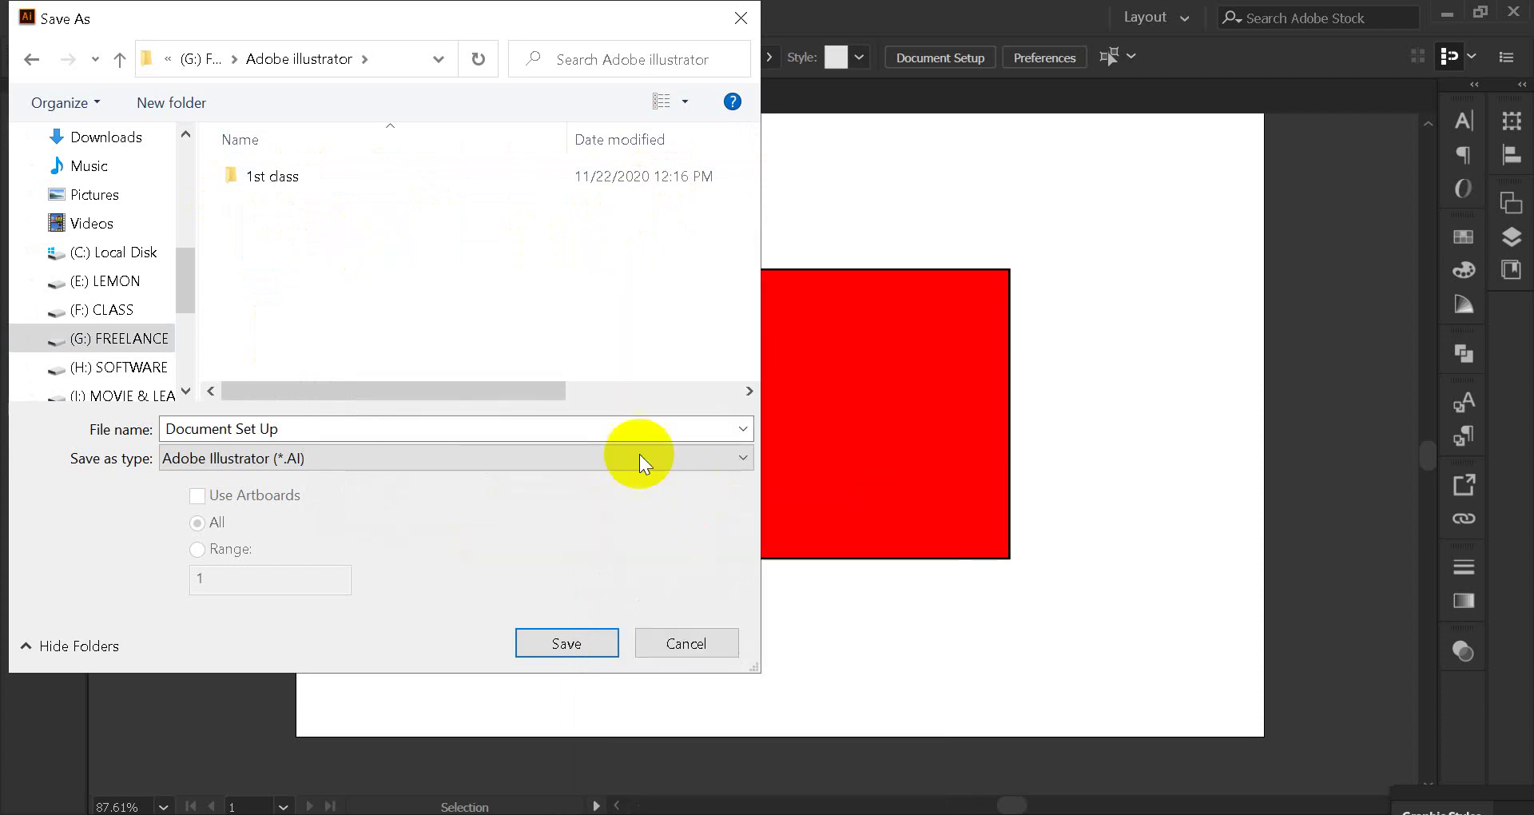
pyautogui.write('1')
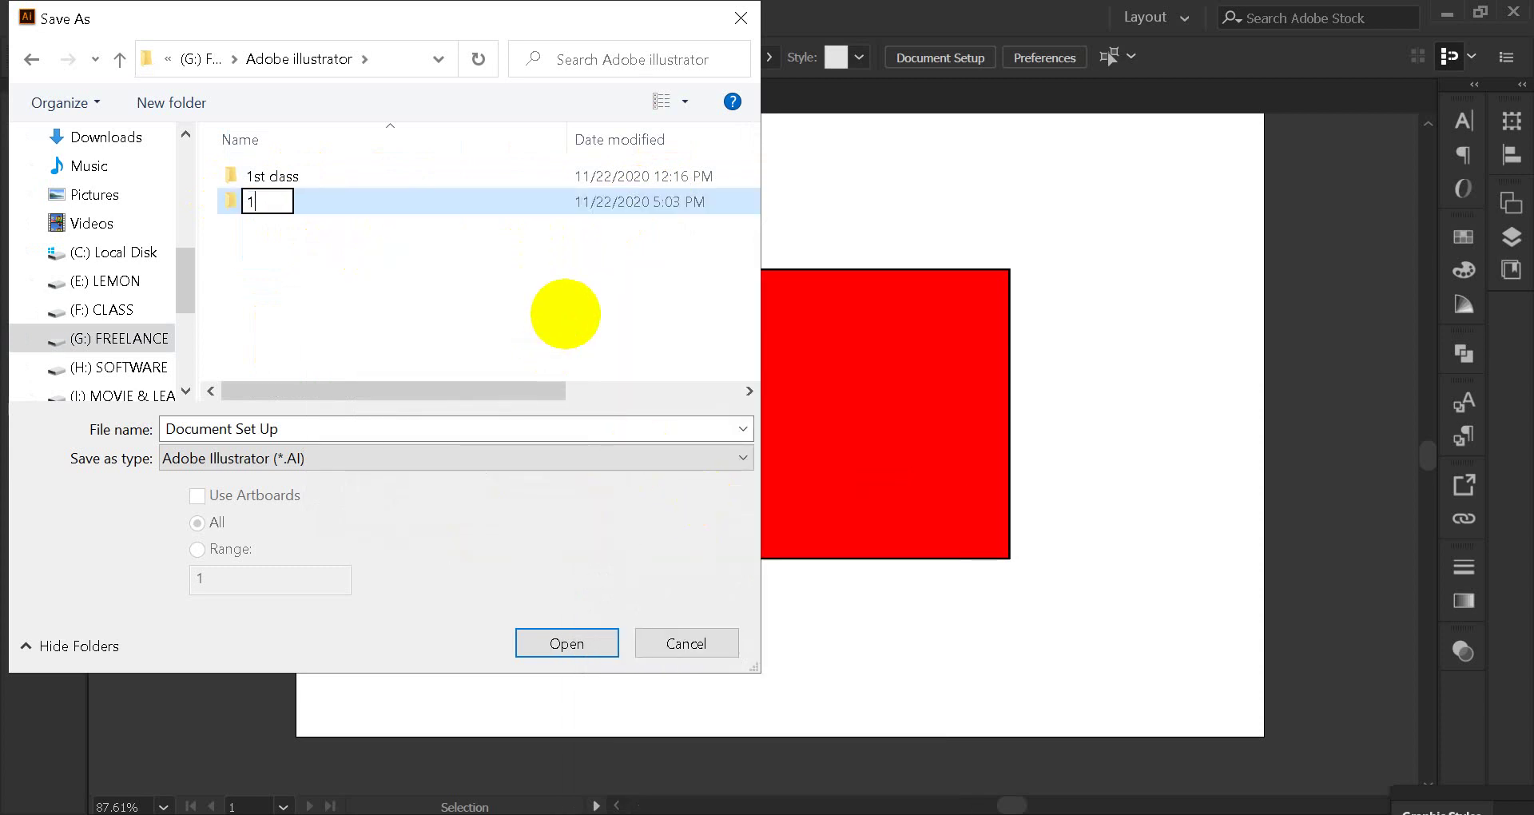
pyautogui.write('st Cla')
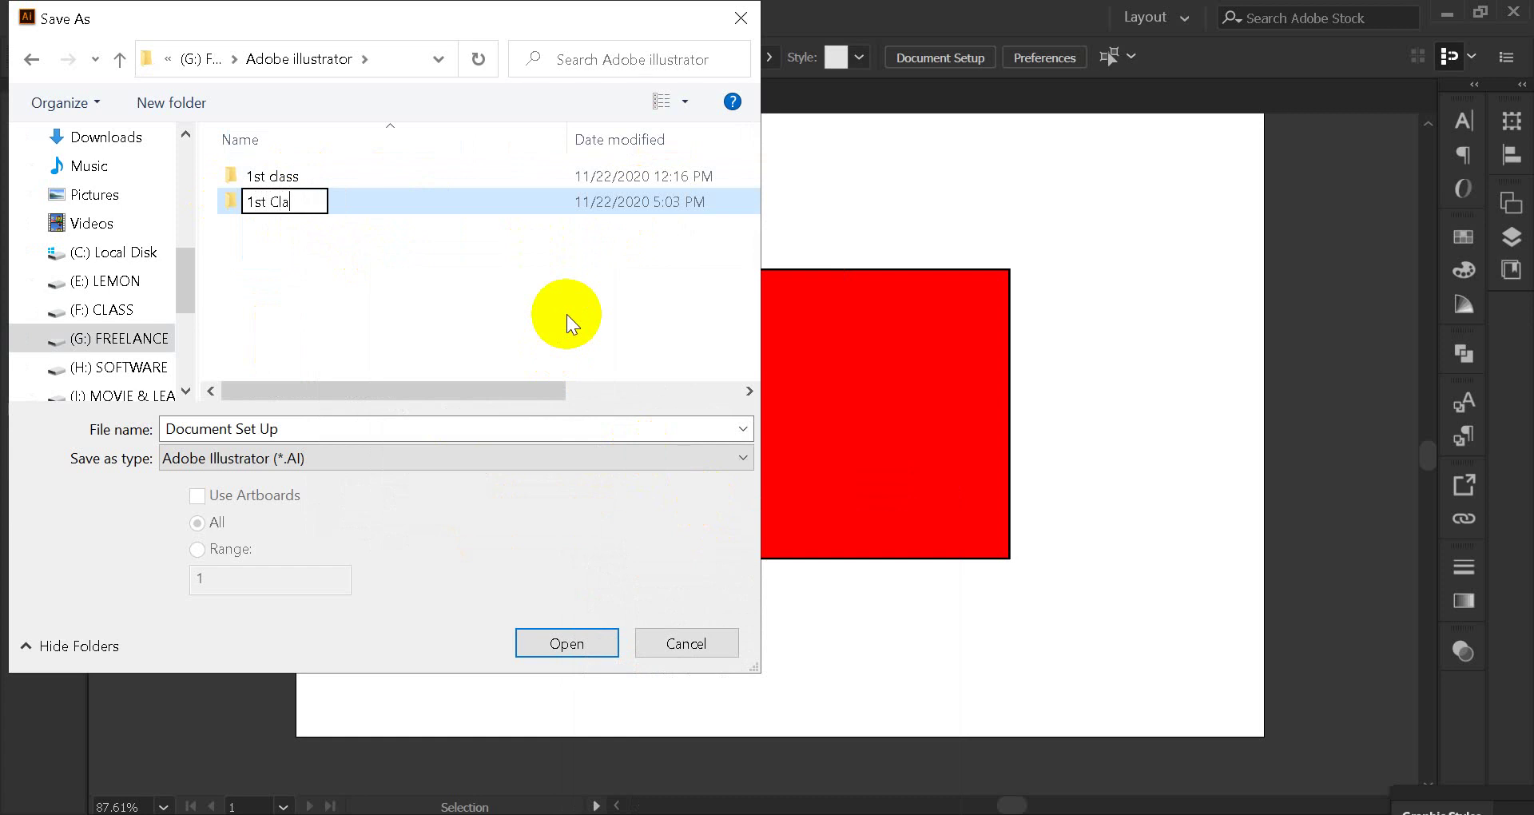
pyautogui.write('ss ')
pyautogui.write('after')
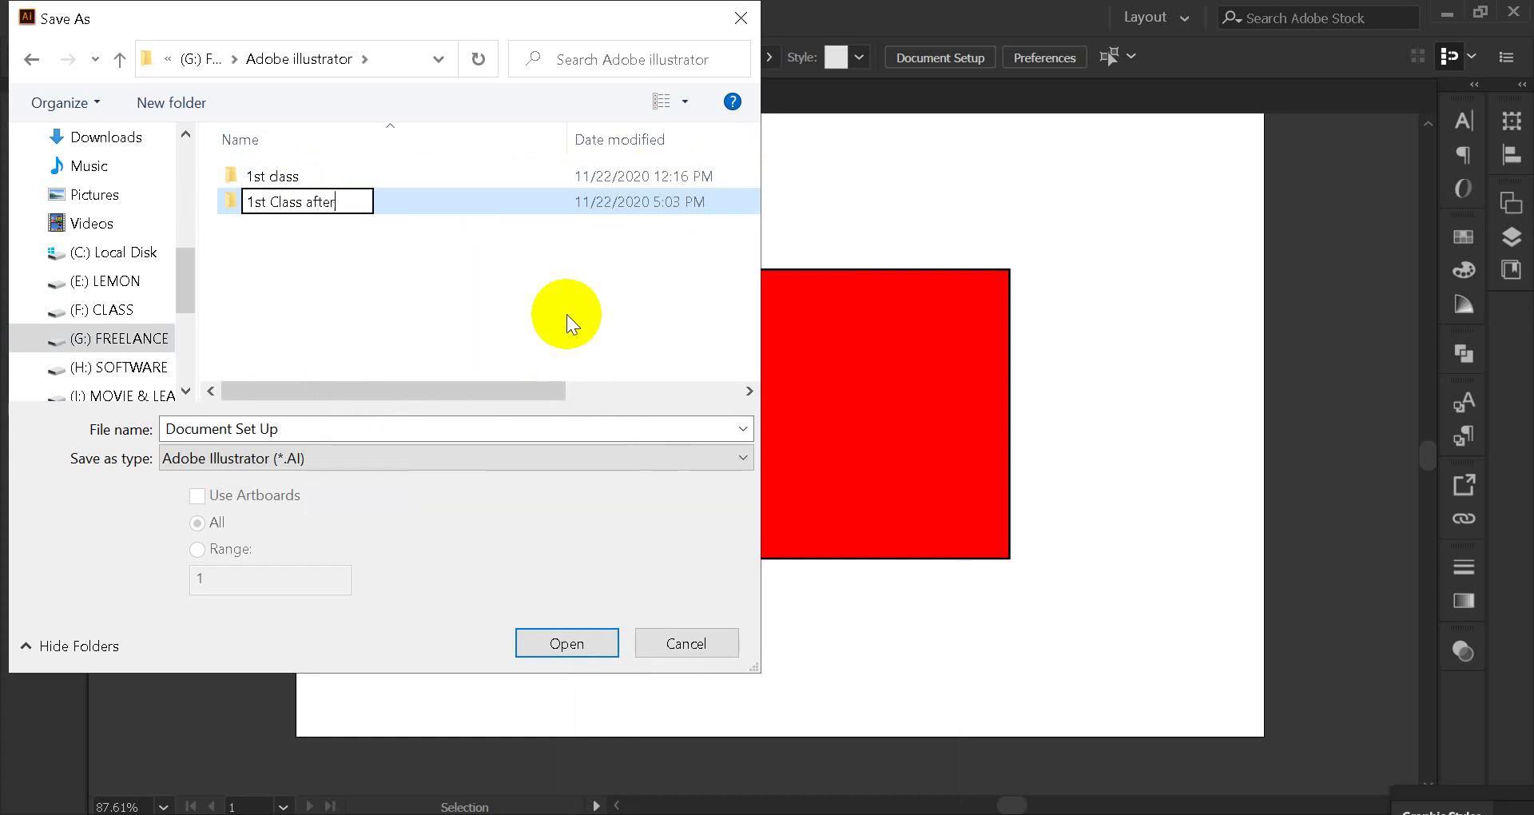
pyautogui.write('noon')
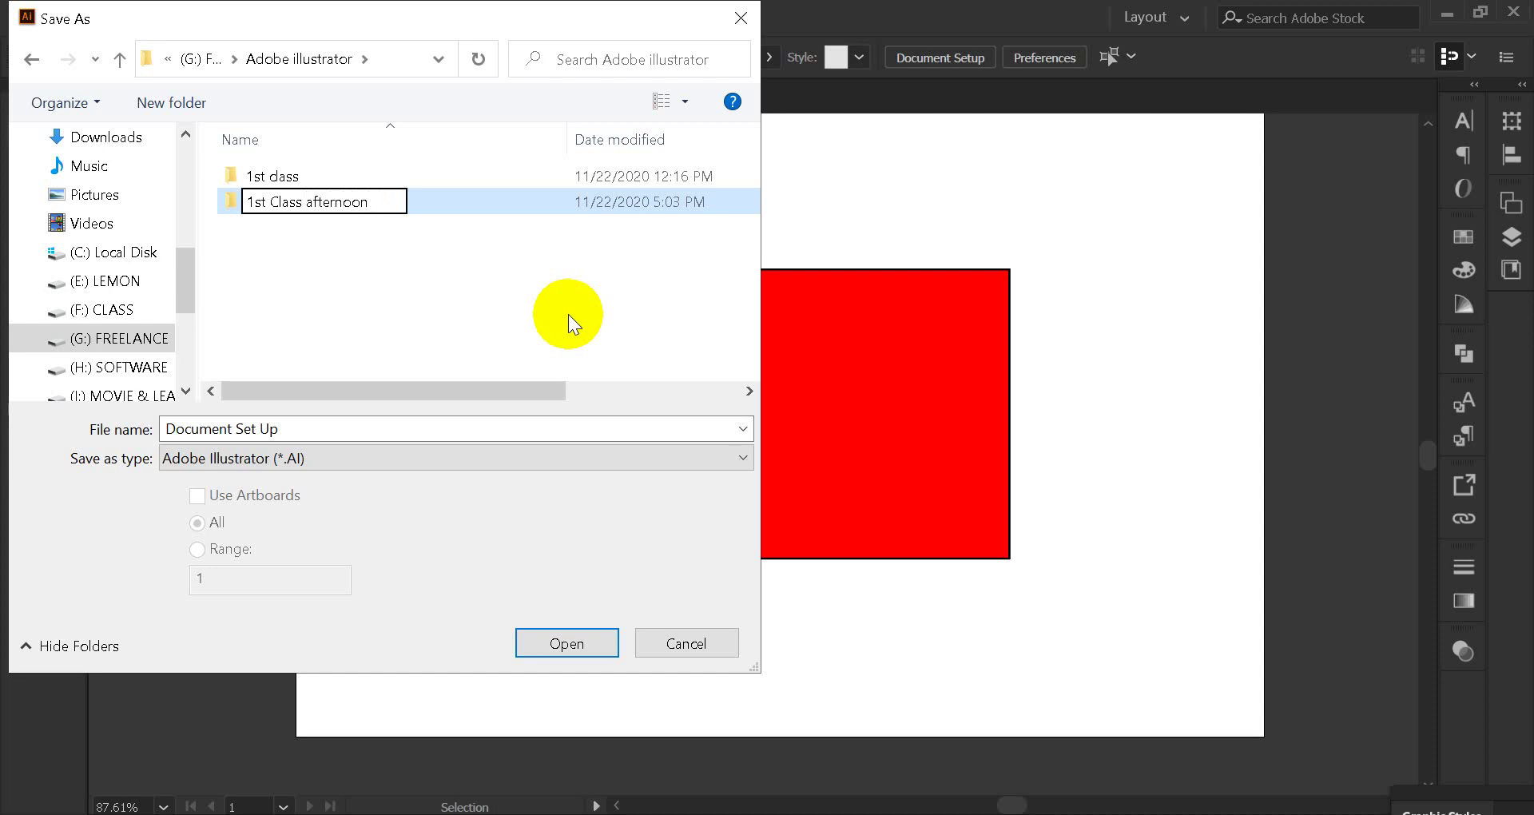
pyautogui.click(467, 203)
pyautogui.doubleClick(411, 204)
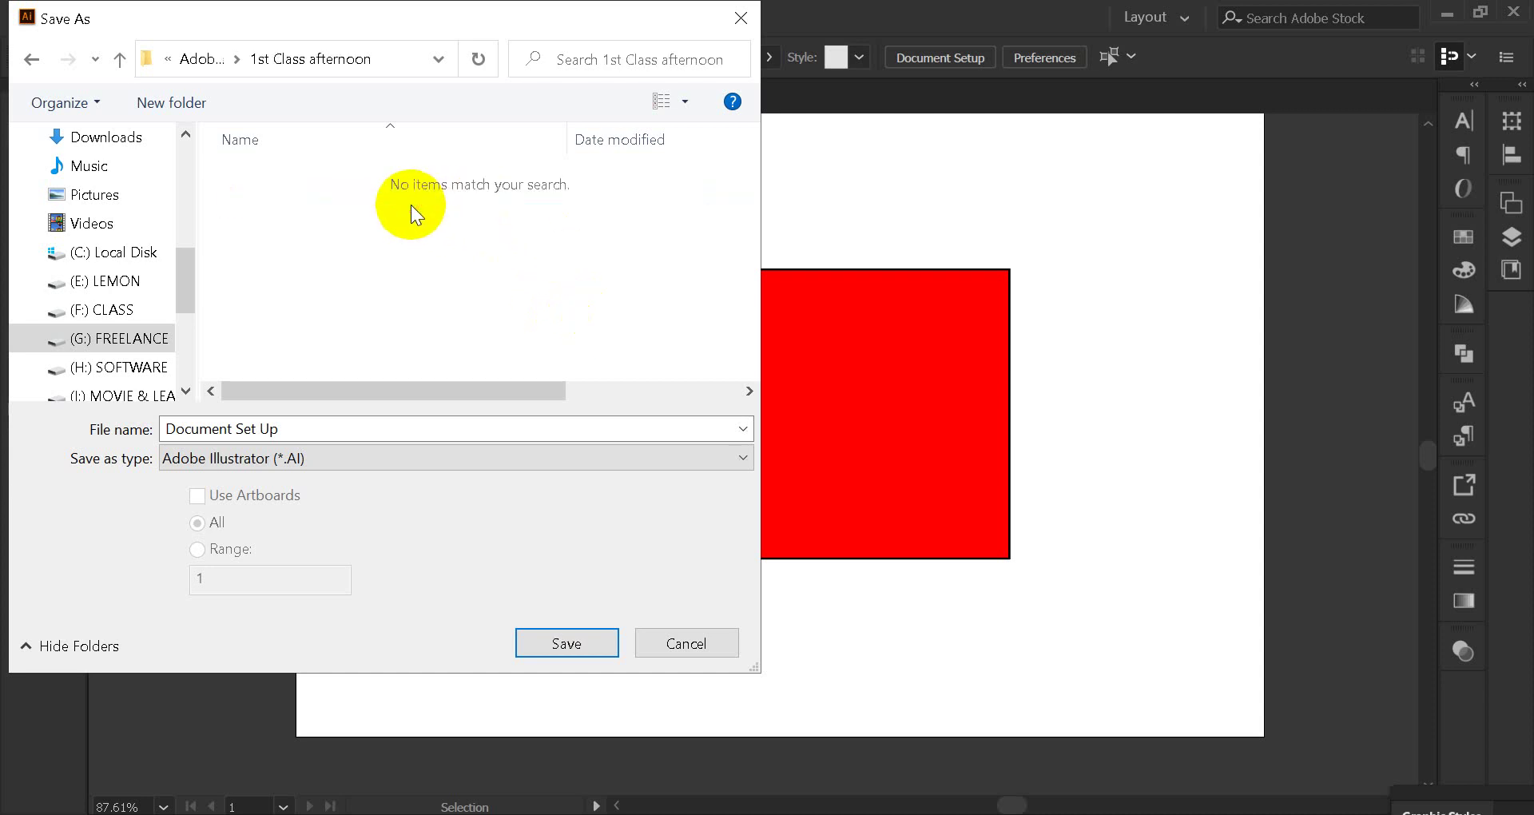
# Save as Document Set Up.ai, keeping Version Illustrator 2020 in Illustrator Options.
pyautogui.click(562, 654)
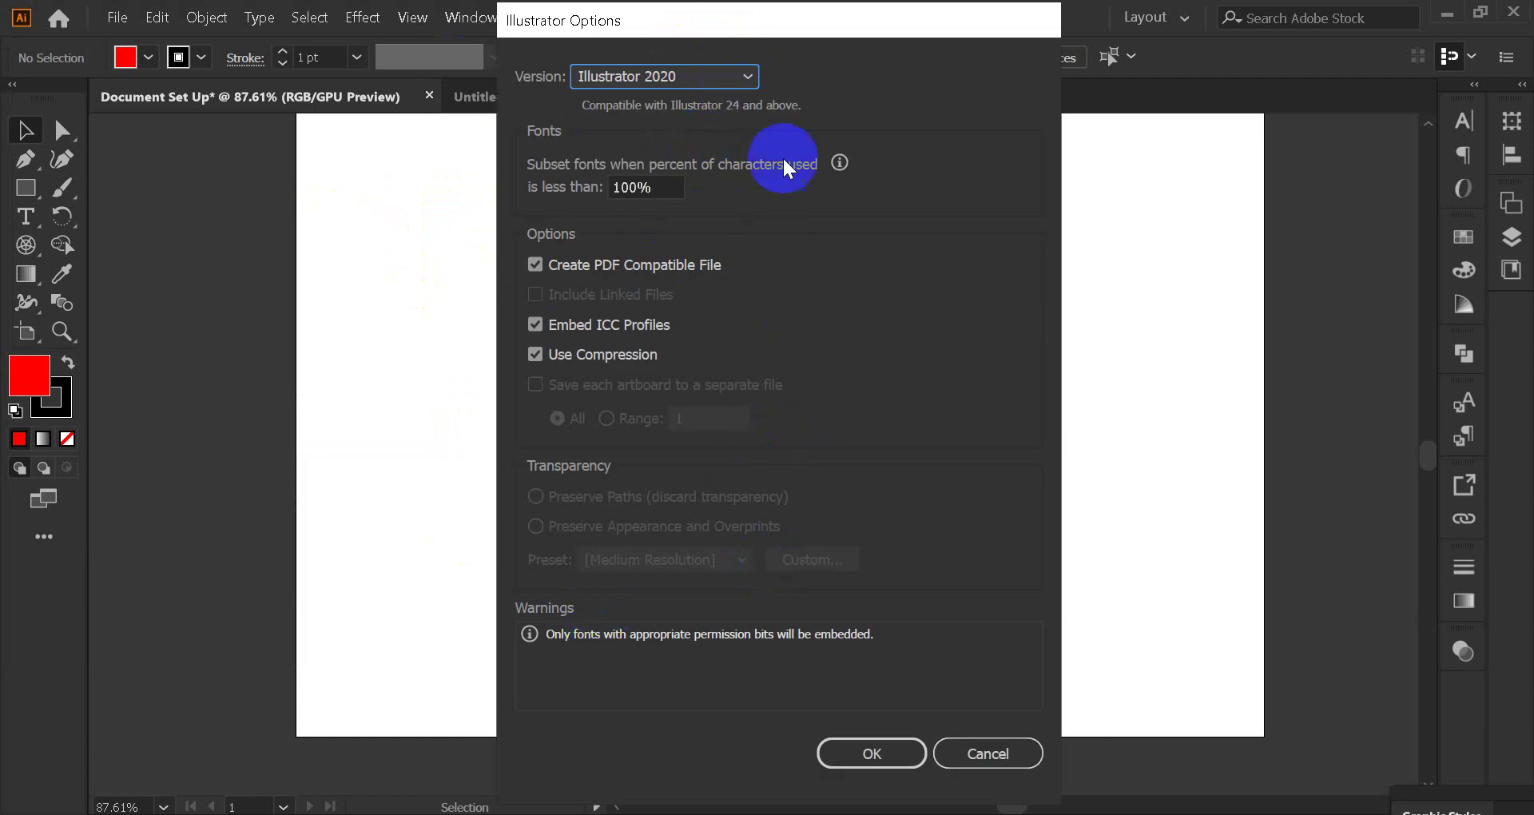
pyautogui.click(880, 743)
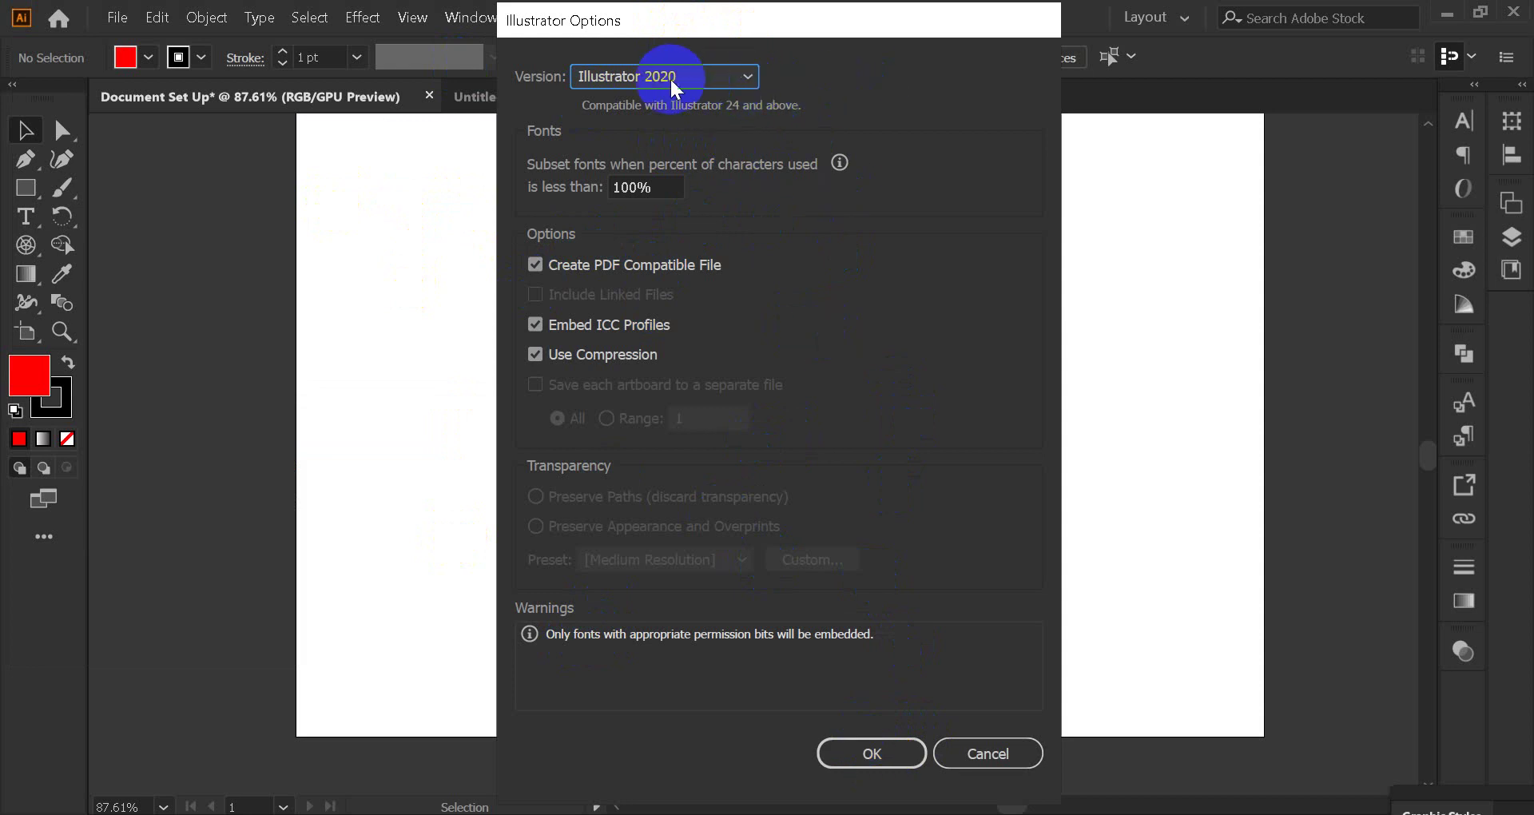
pyautogui.click(729, 79)
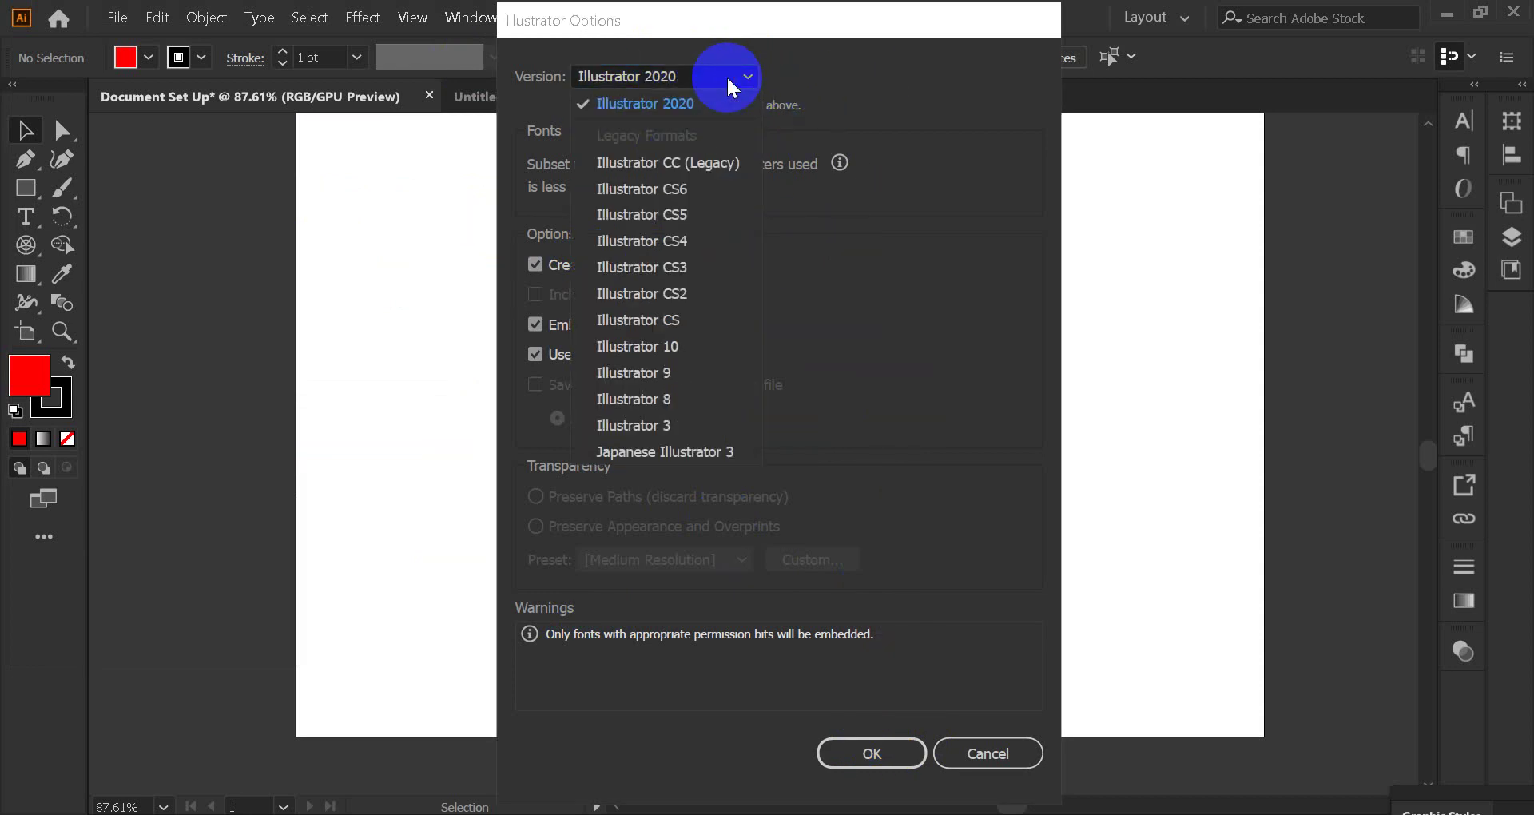
pyautogui.click(728, 79)
pyautogui.click(871, 755)
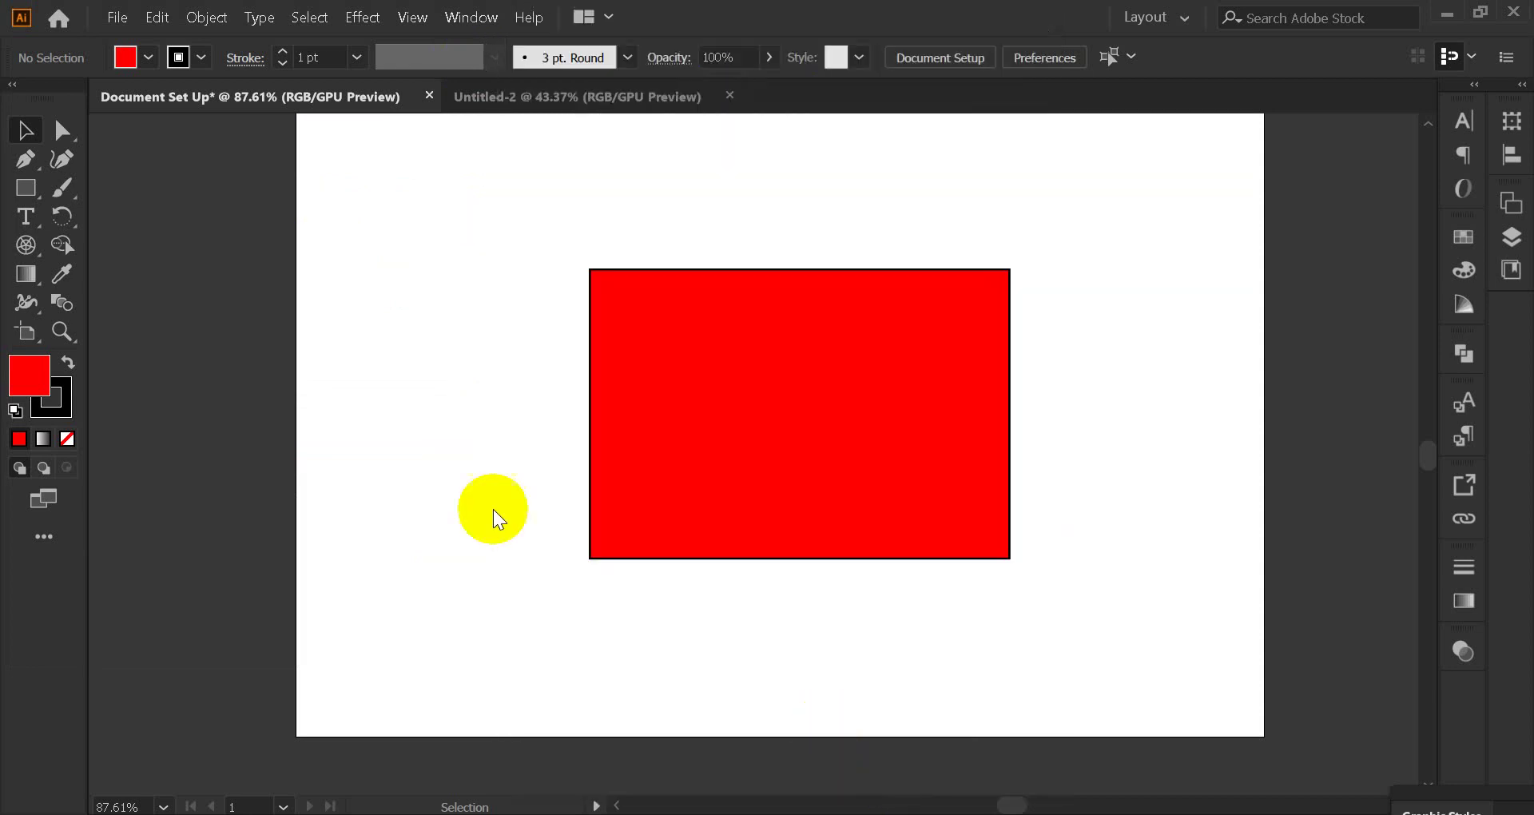
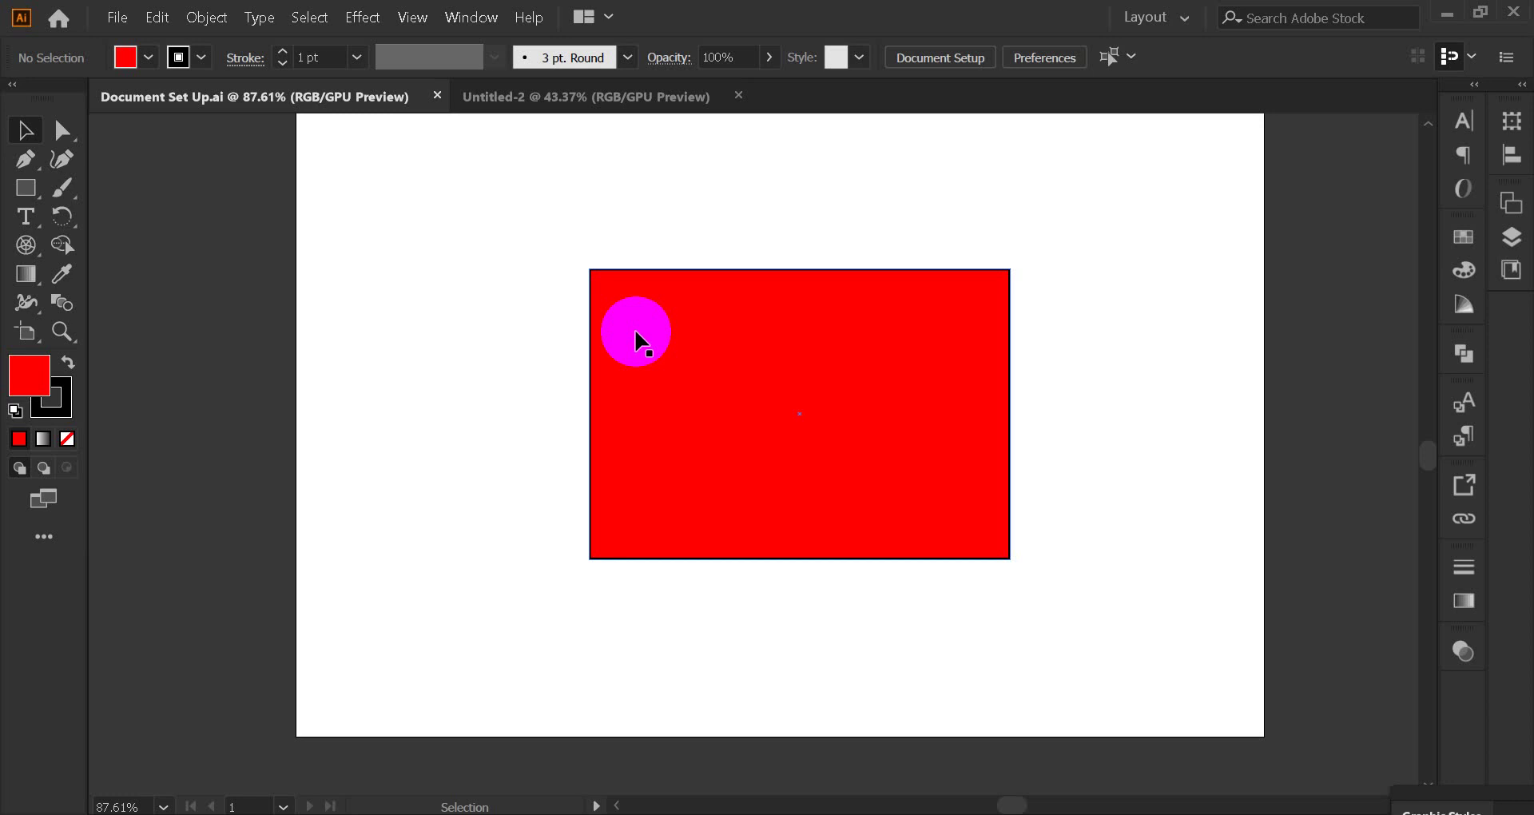
# Open Save for Web (Legacy) to preview the red rectangle as a 600 × 400 px JPEG.
pyautogui.click(120, 20)
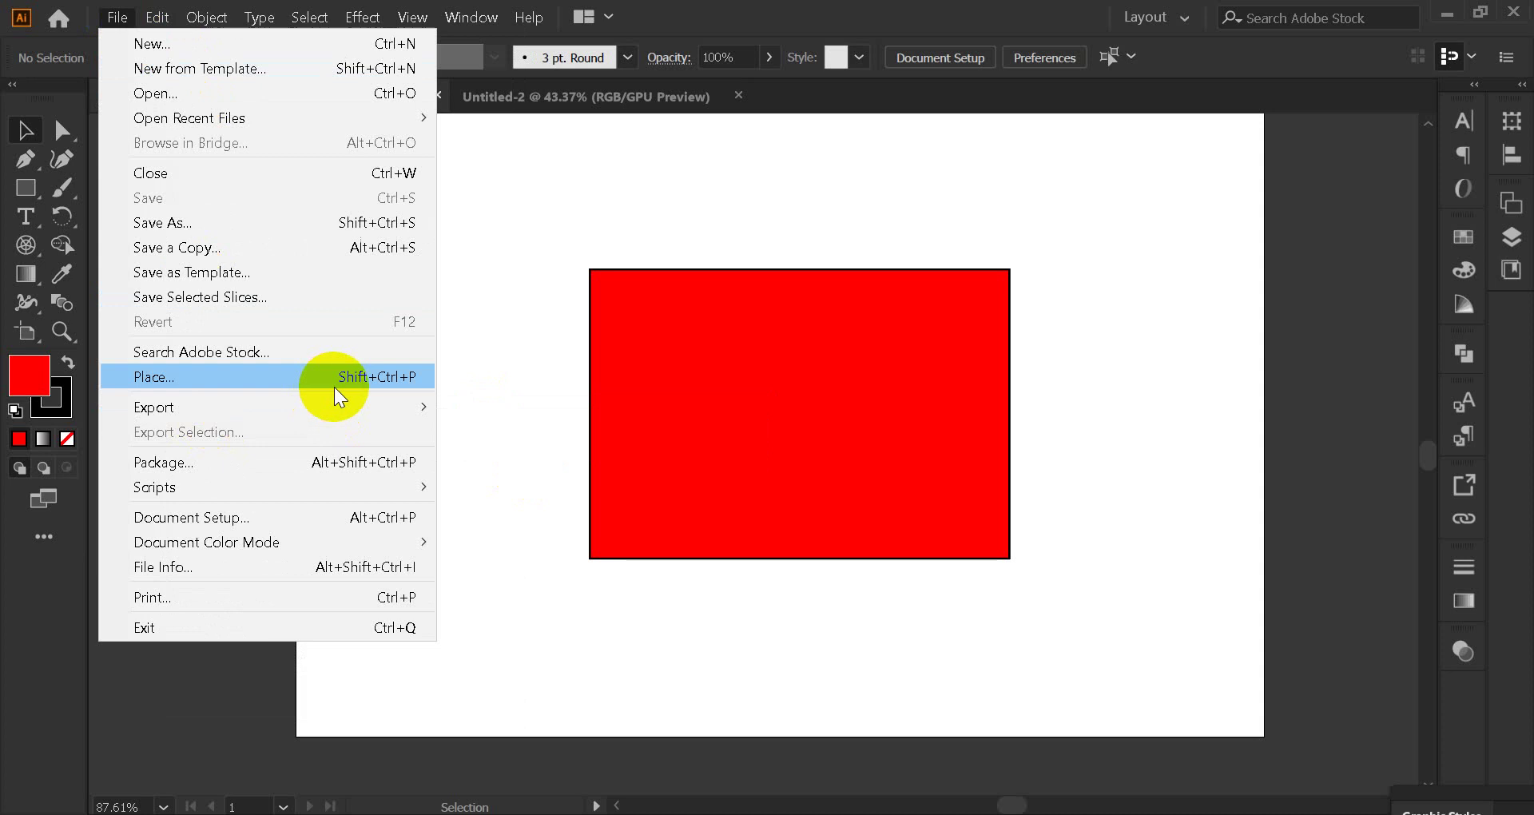
pyautogui.click(679, 200)
pyautogui.click(118, 20)
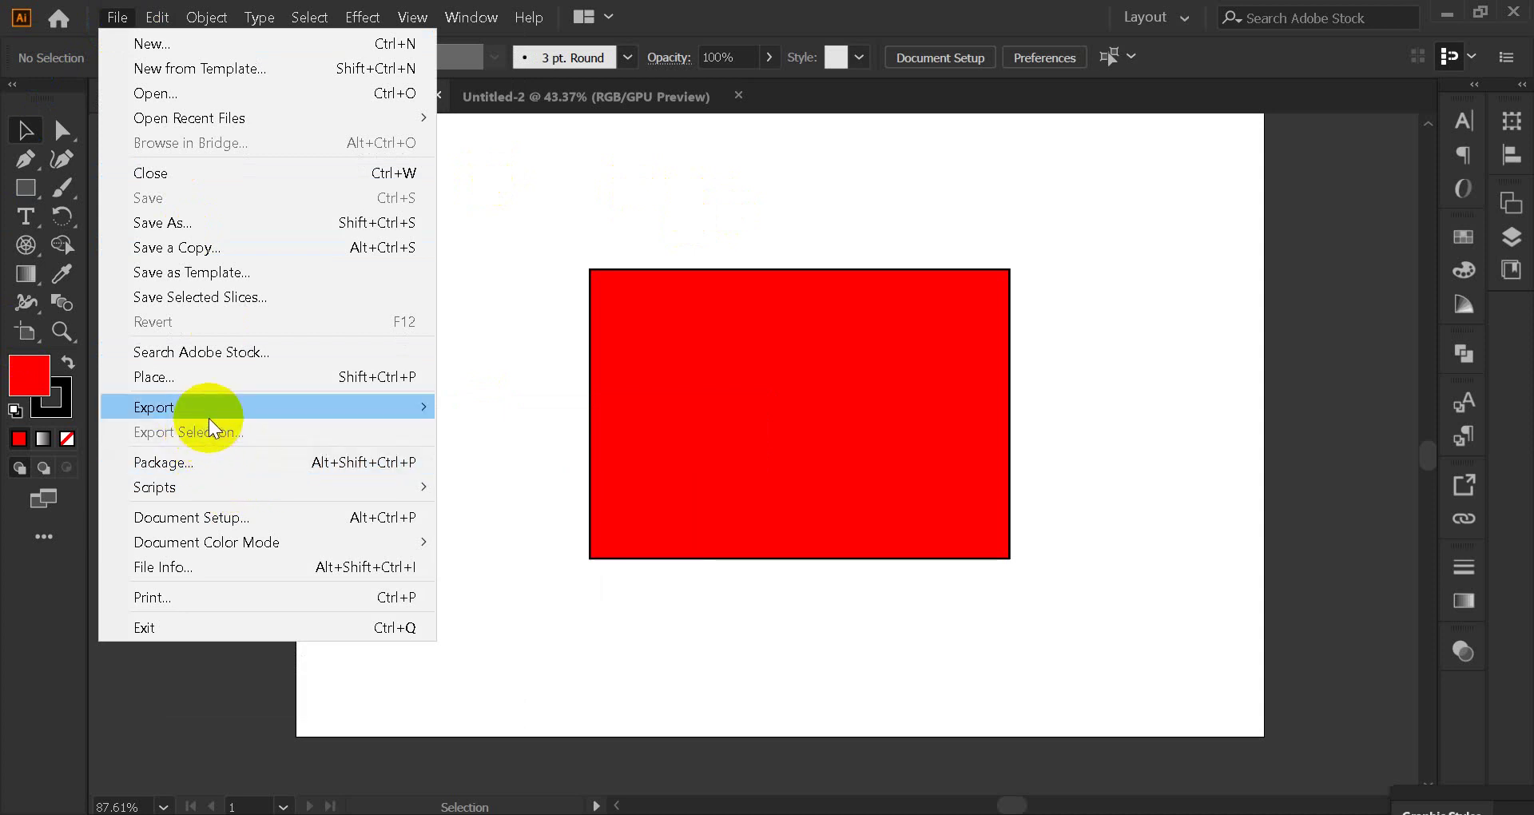
pyautogui.moveTo(275, 407)
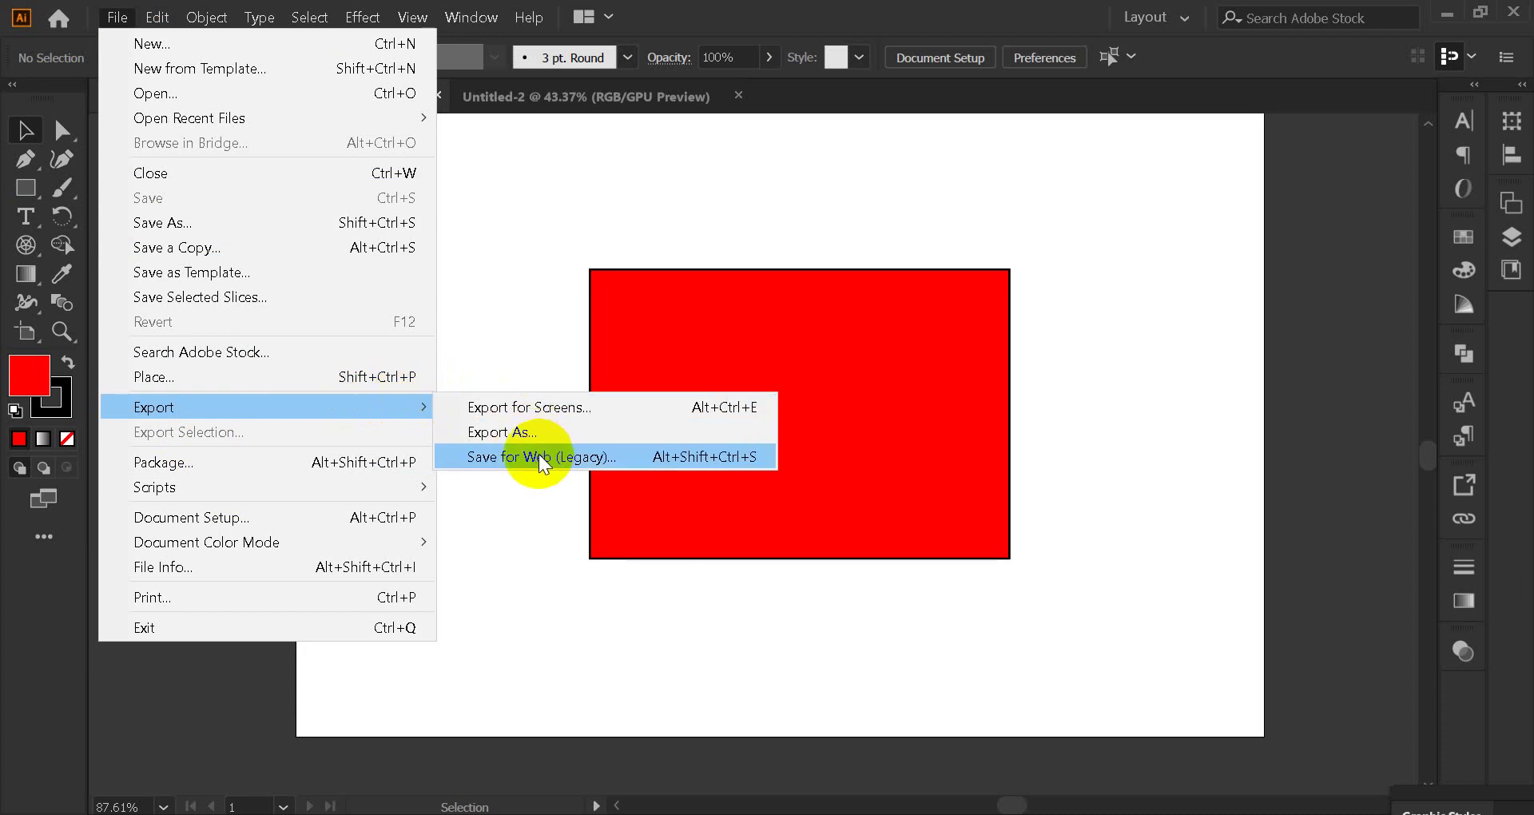
pyautogui.click(665, 462)
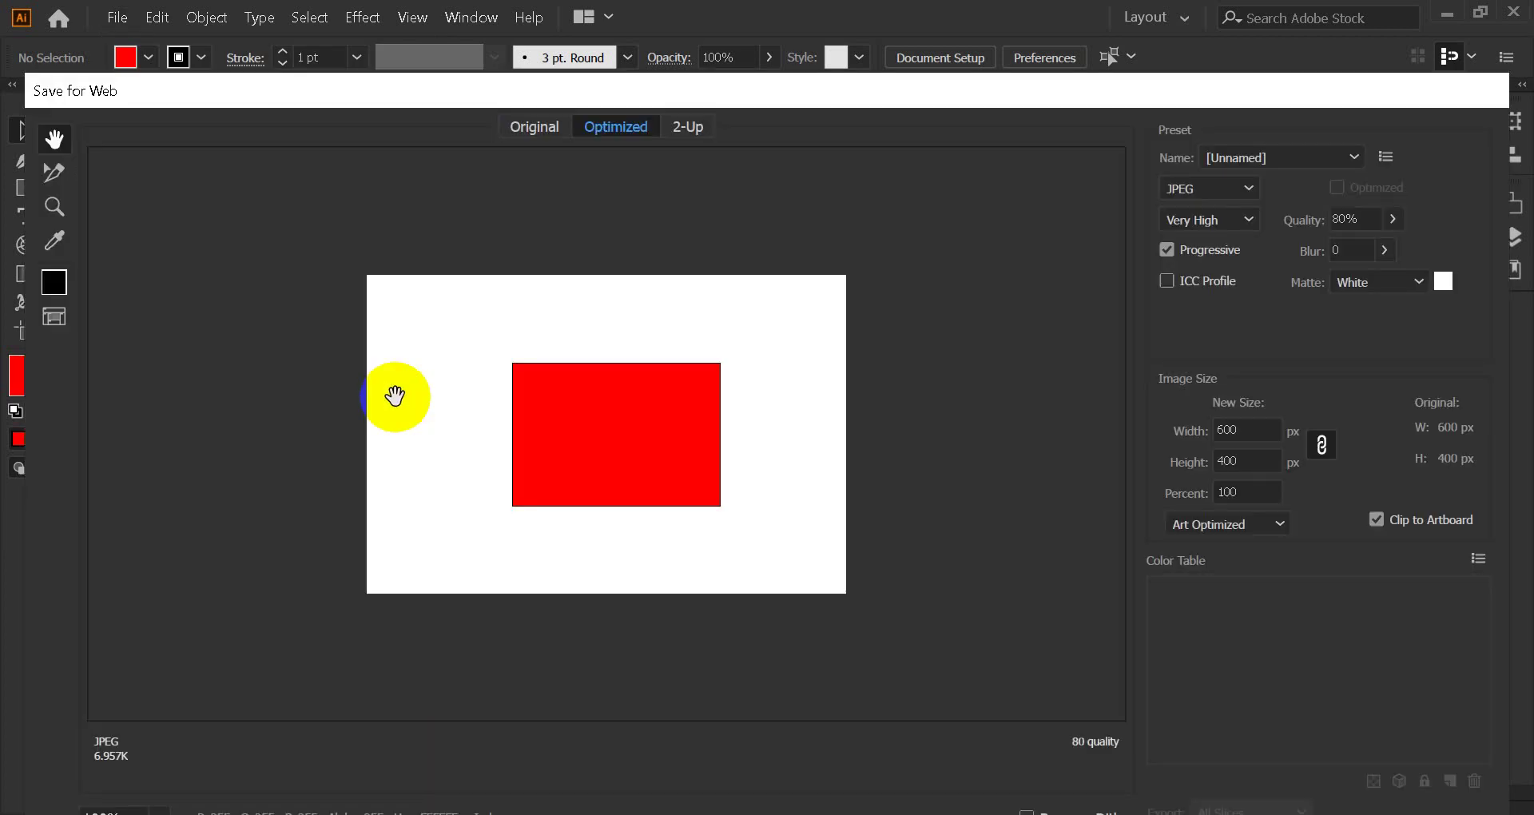
pyautogui.click(864, 76)
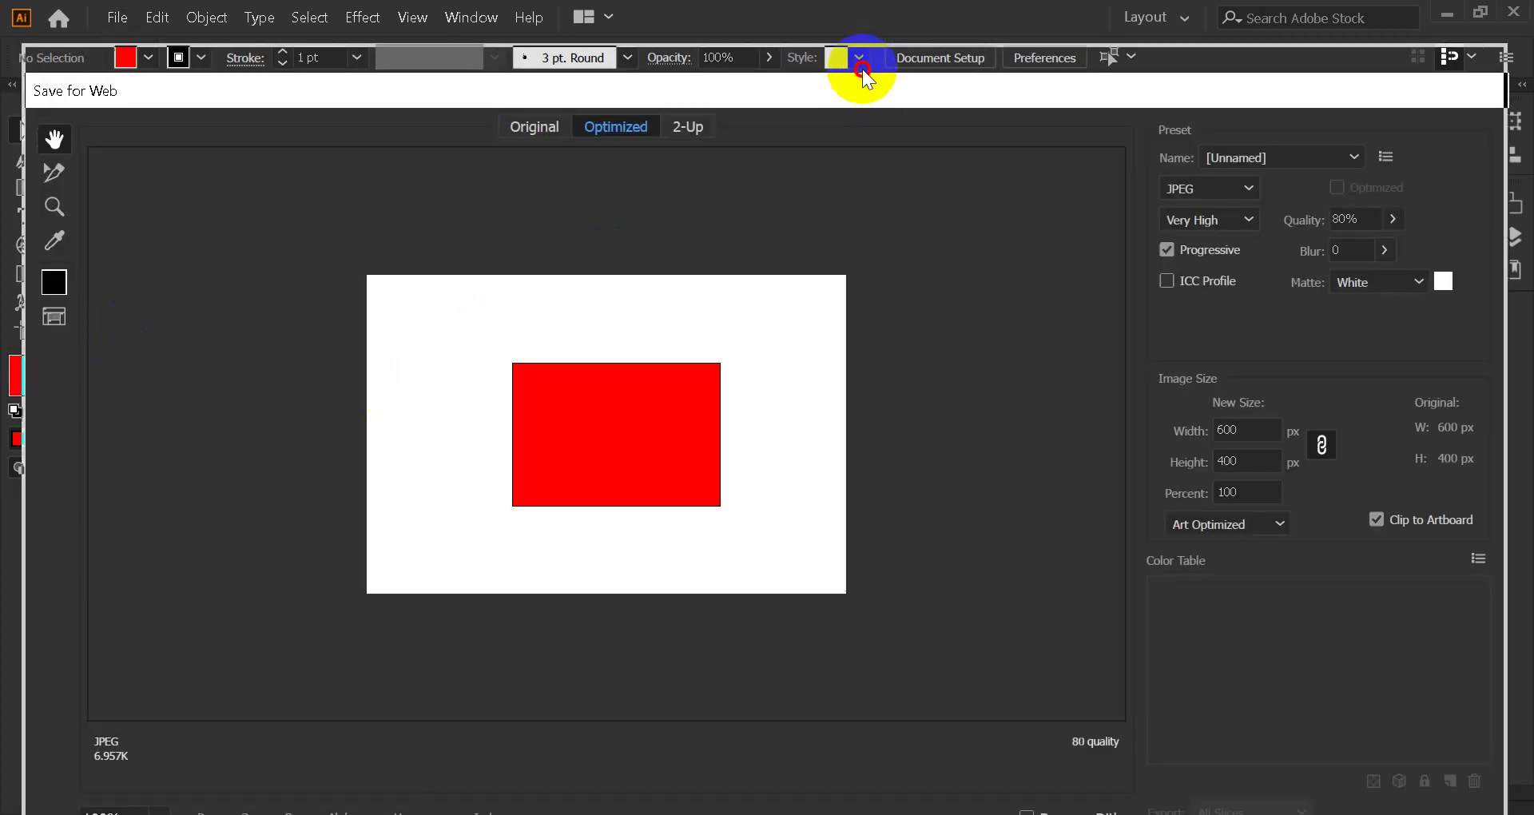
pyautogui.moveTo(867, 77); pyautogui.dragTo(871, 17)
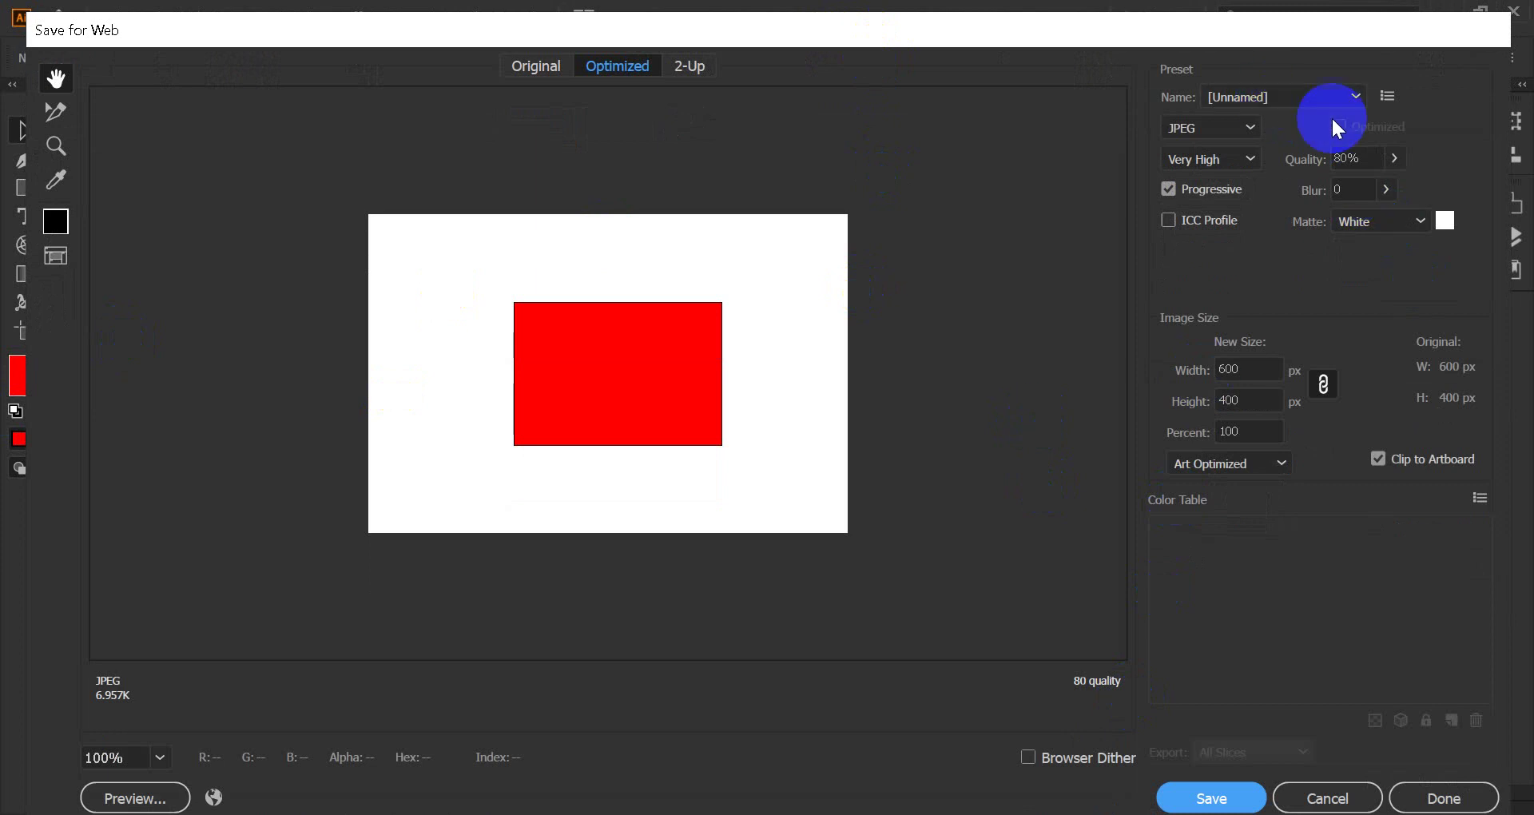
pyautogui.click(1222, 126)
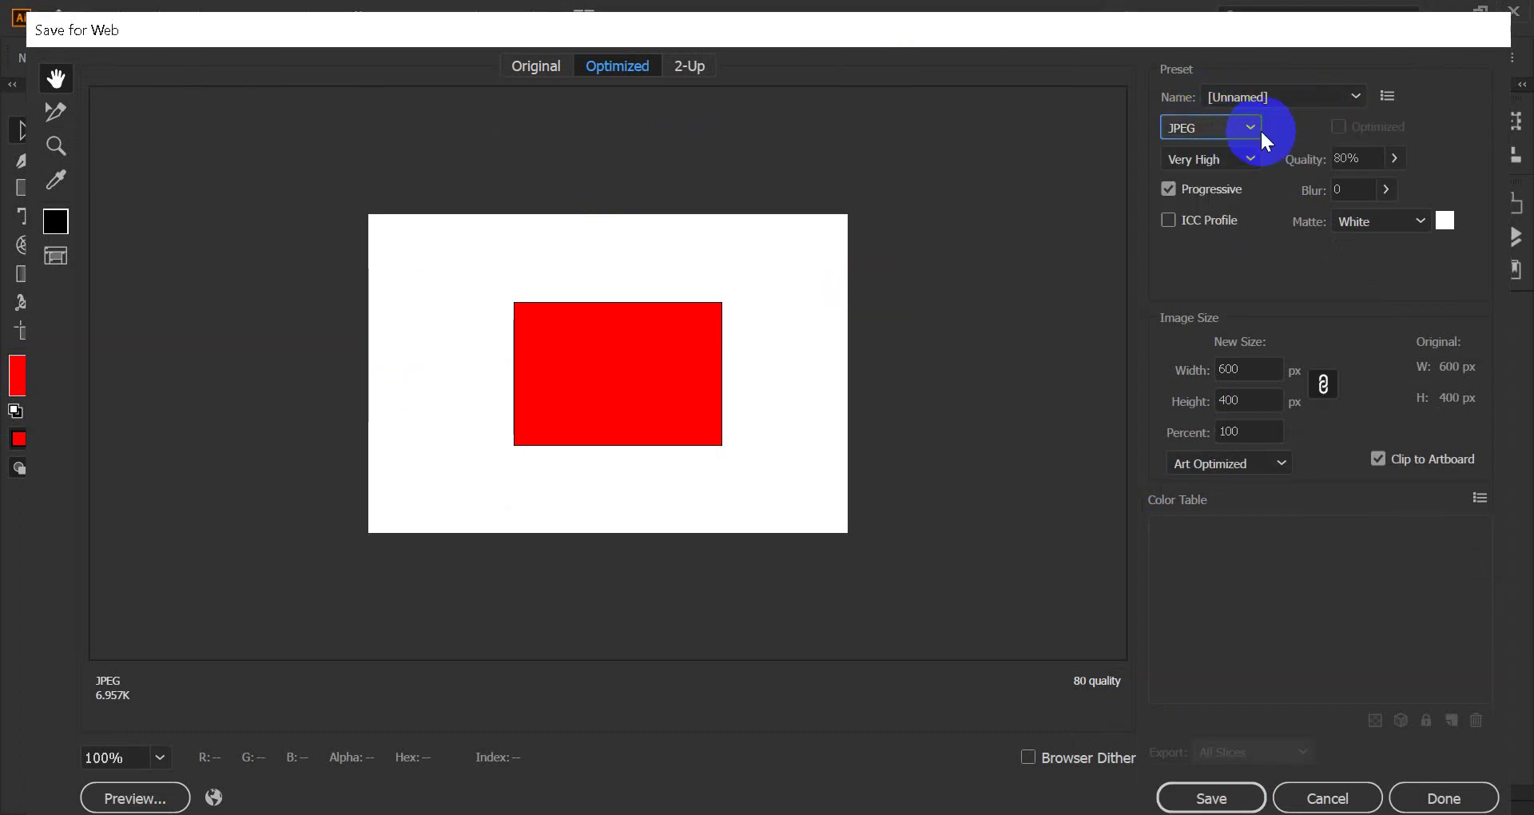
pyautogui.click(1251, 126)
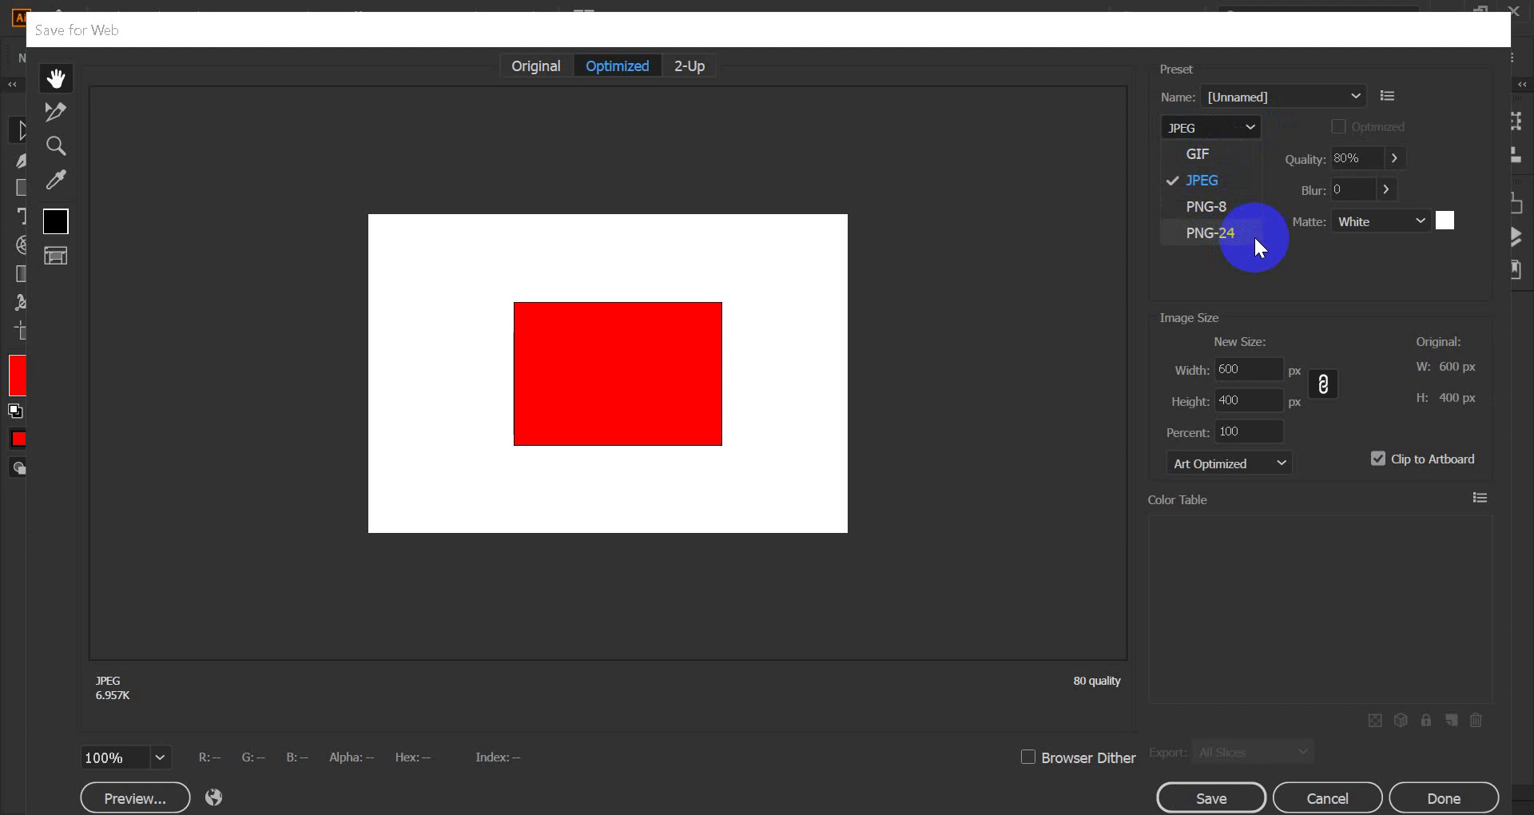
pyautogui.click(1202, 182)
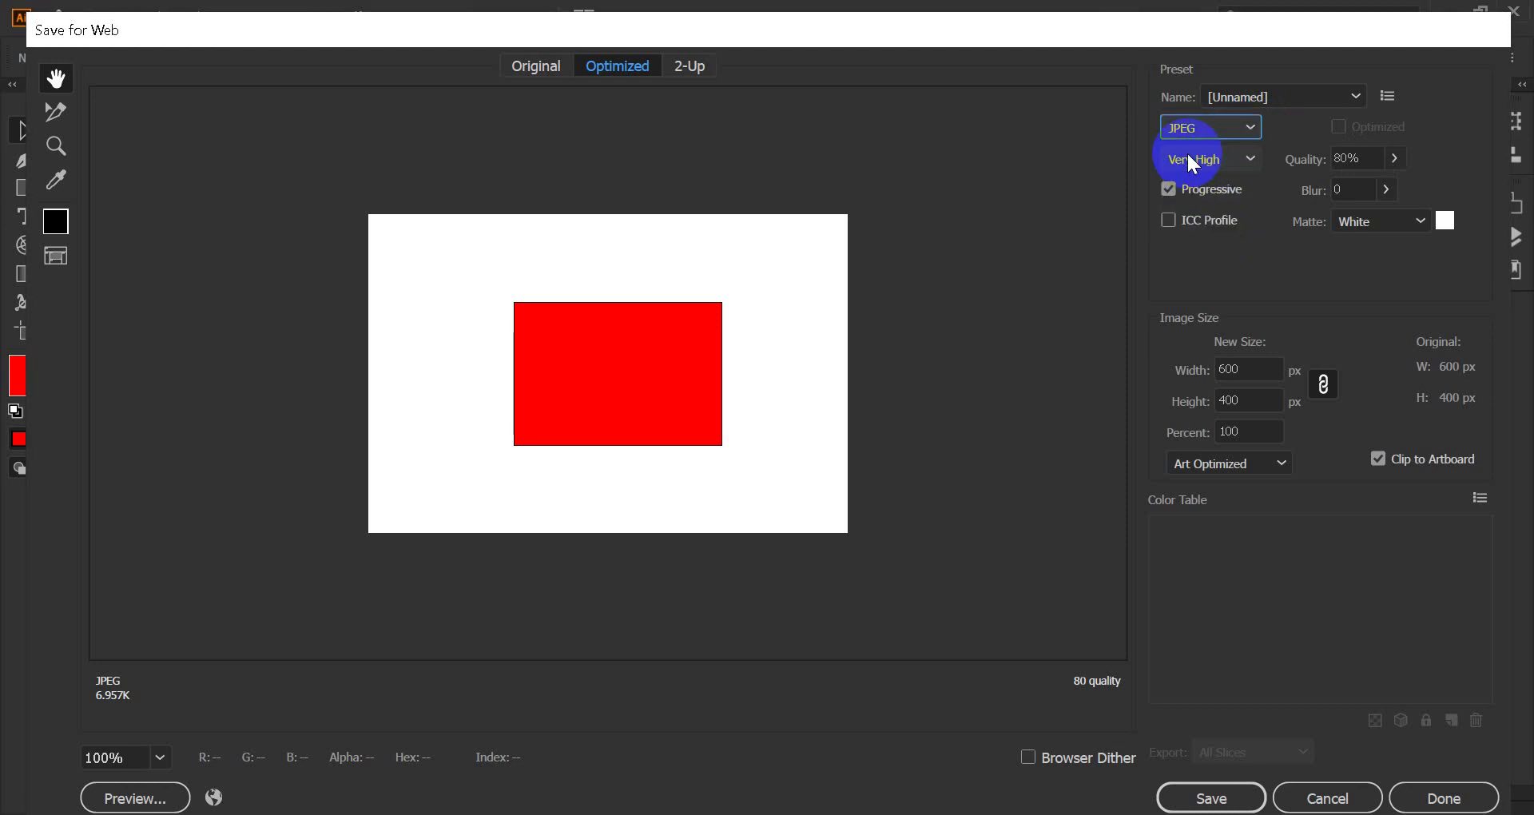
# Compare JPEG presets Low, Medium, High, Very High and Maximum, ending on Very High (80%).
pyautogui.click(1246, 160)
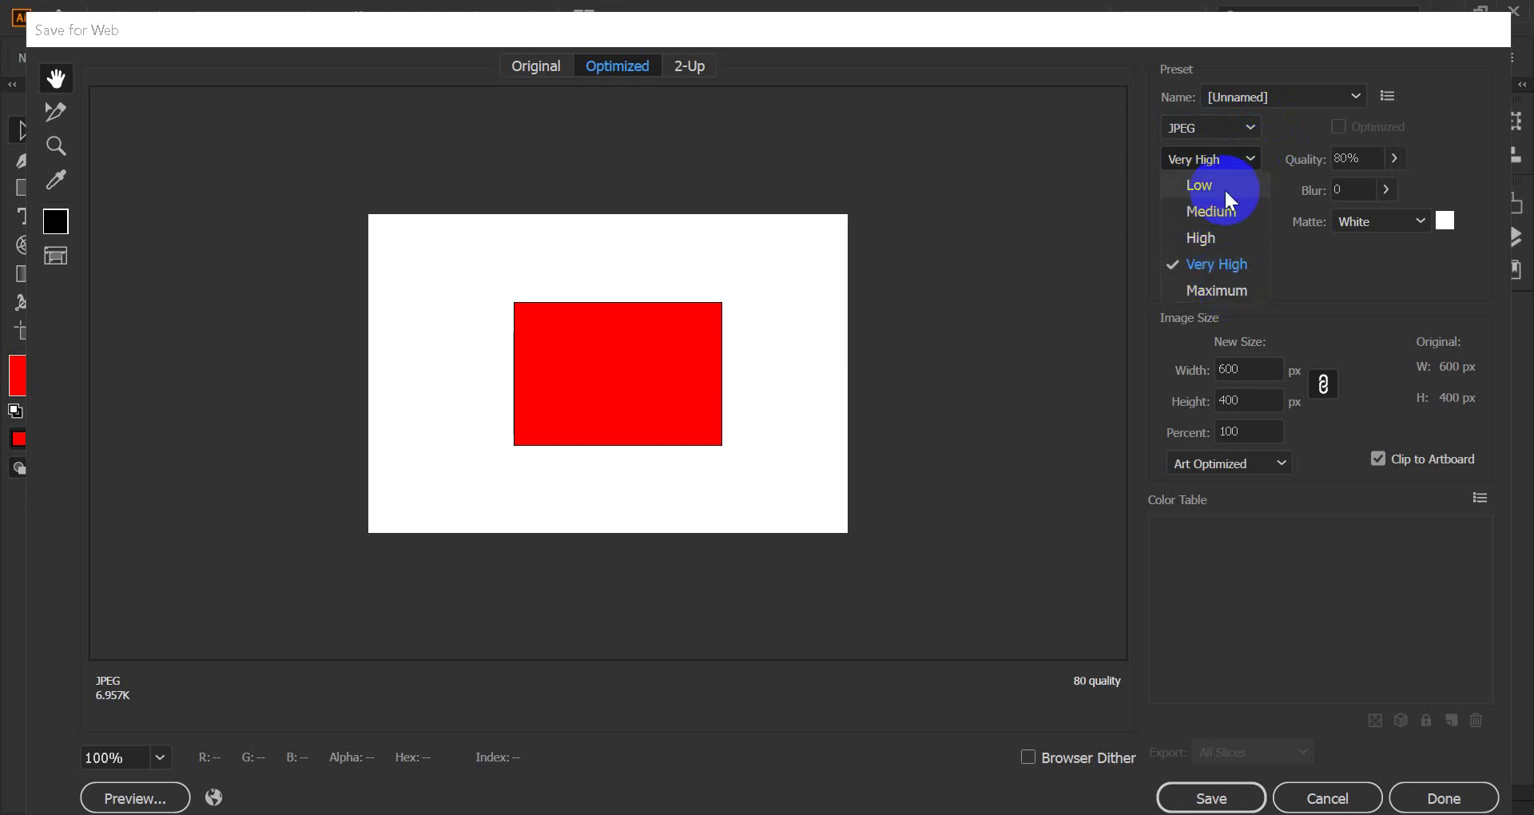
pyautogui.click(1229, 187)
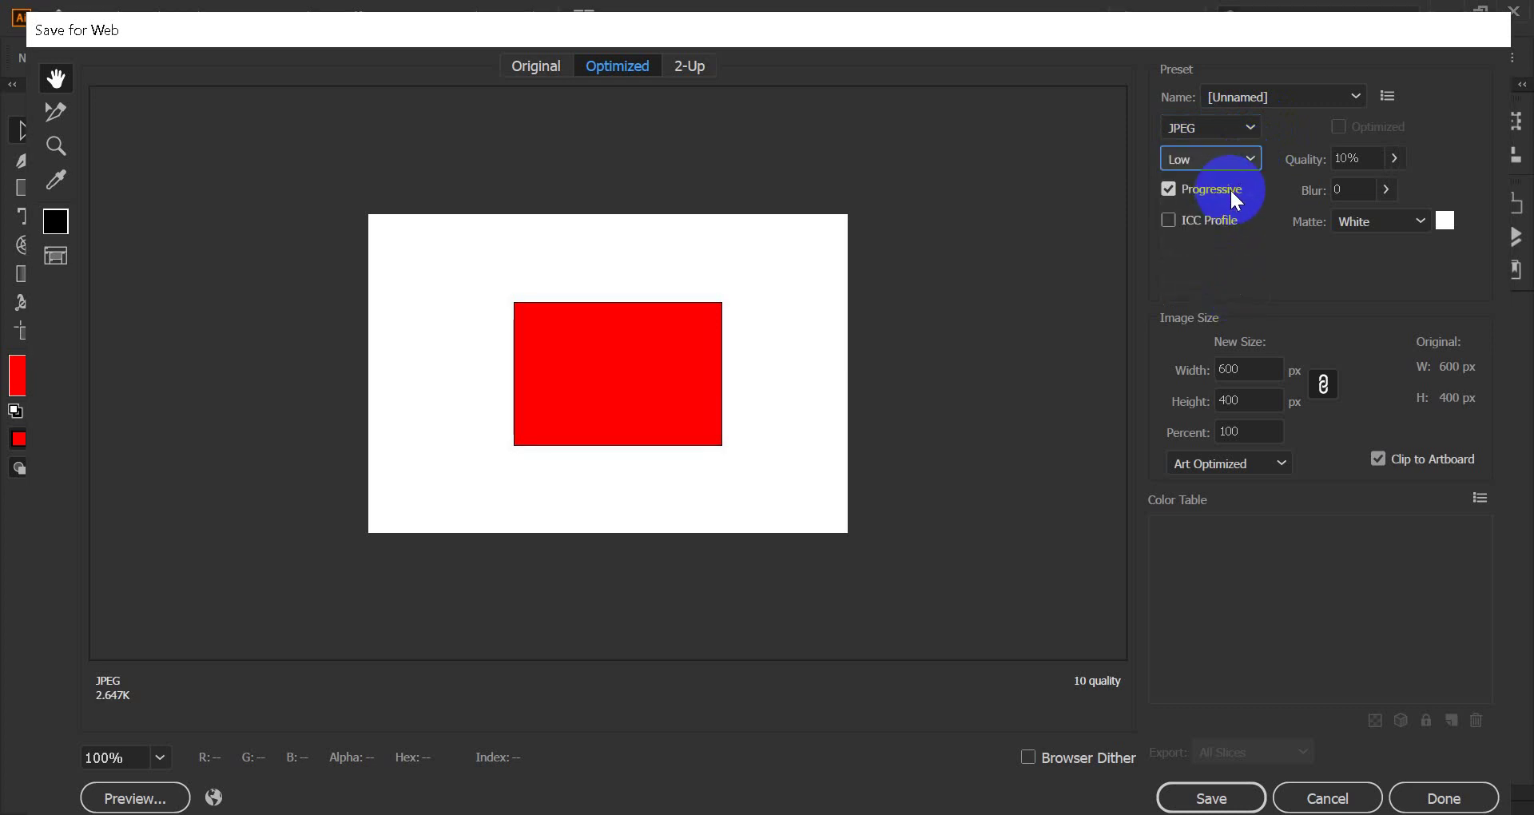
pyautogui.moveTo(1303, 158)
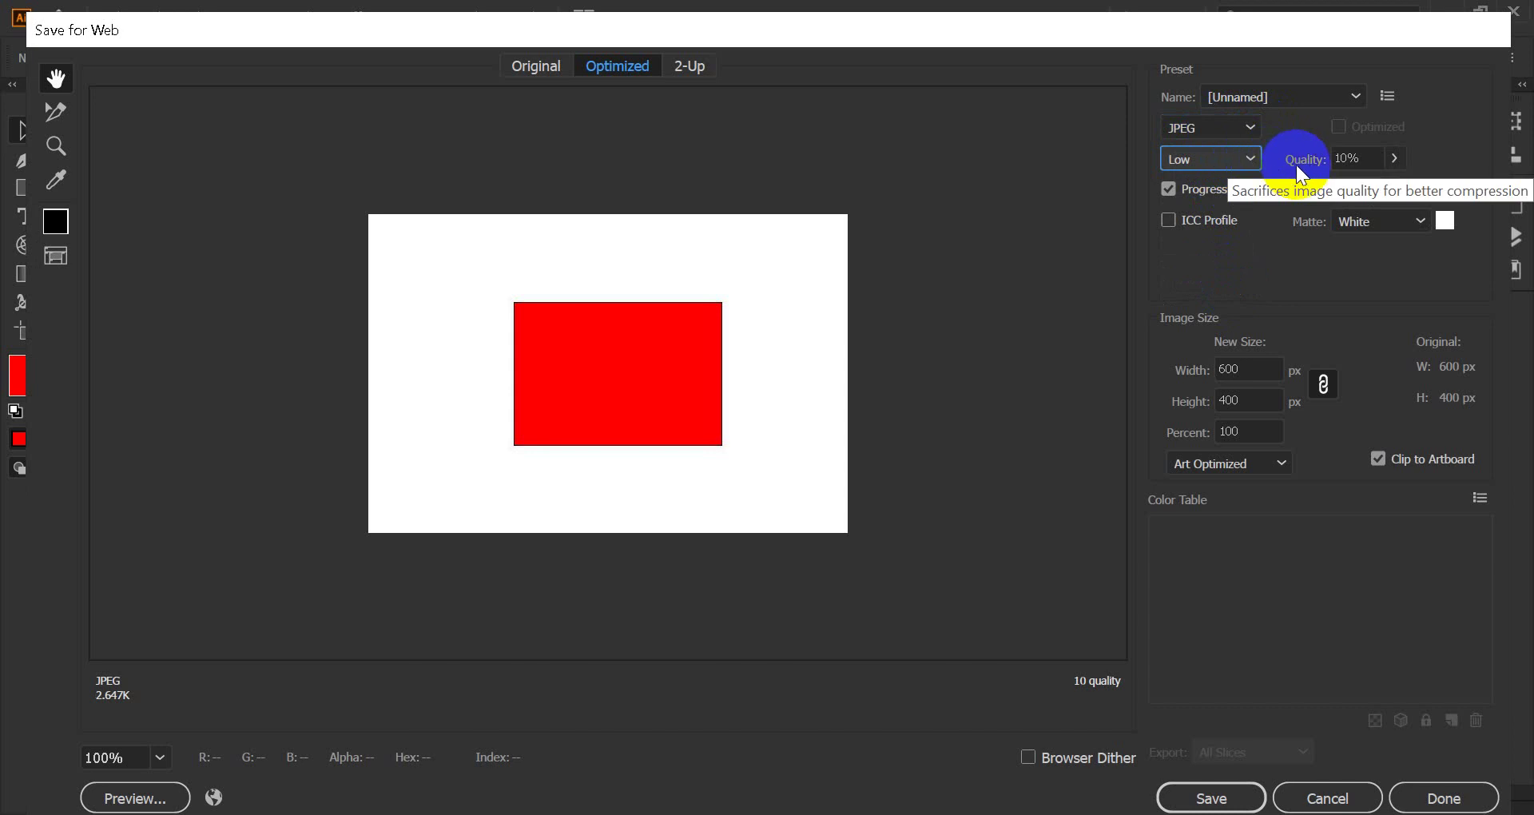
pyautogui.click(1198, 160)
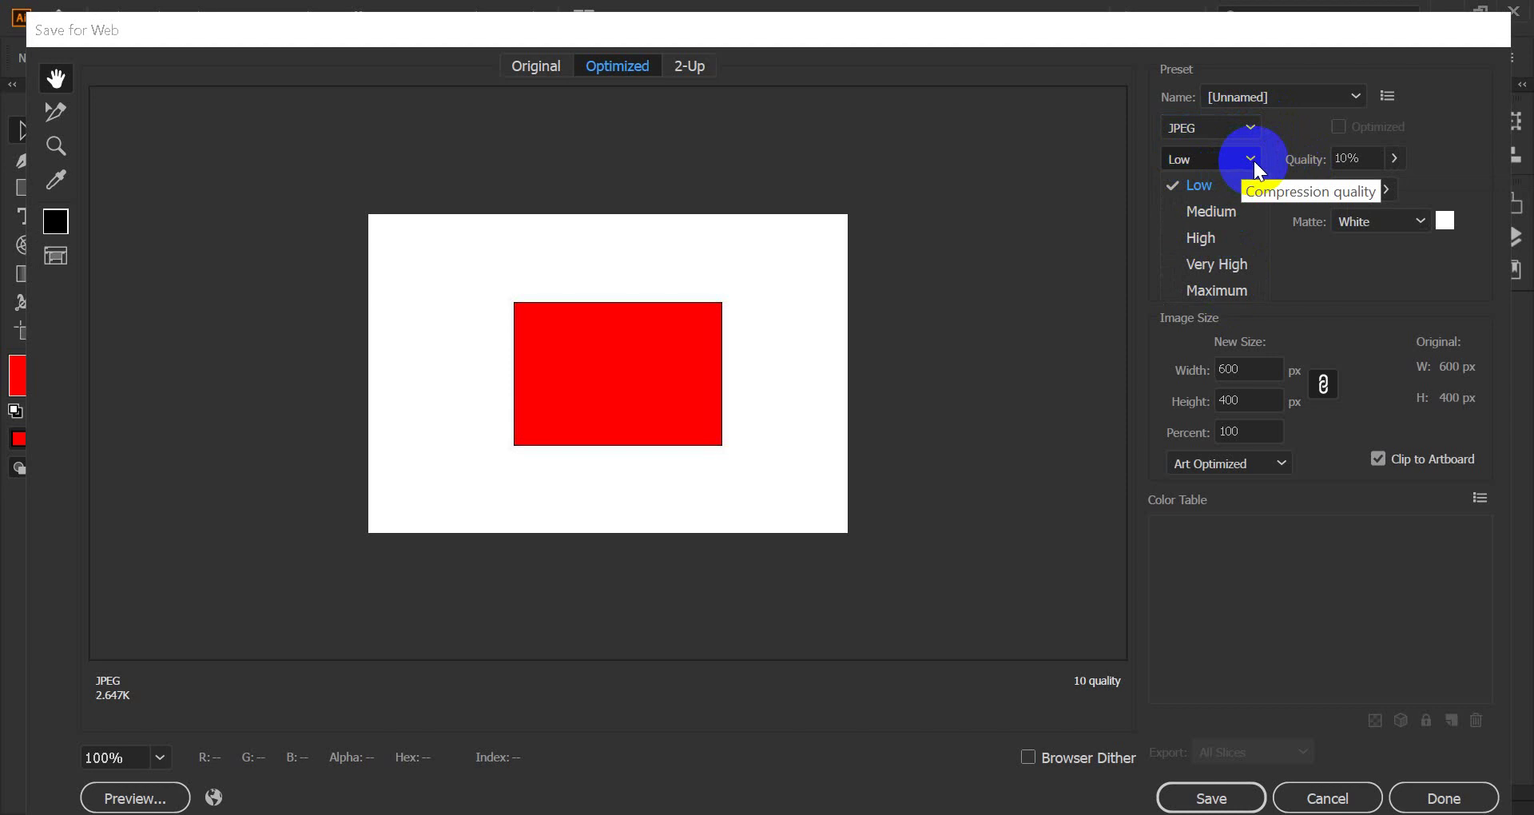
pyautogui.click(1217, 210)
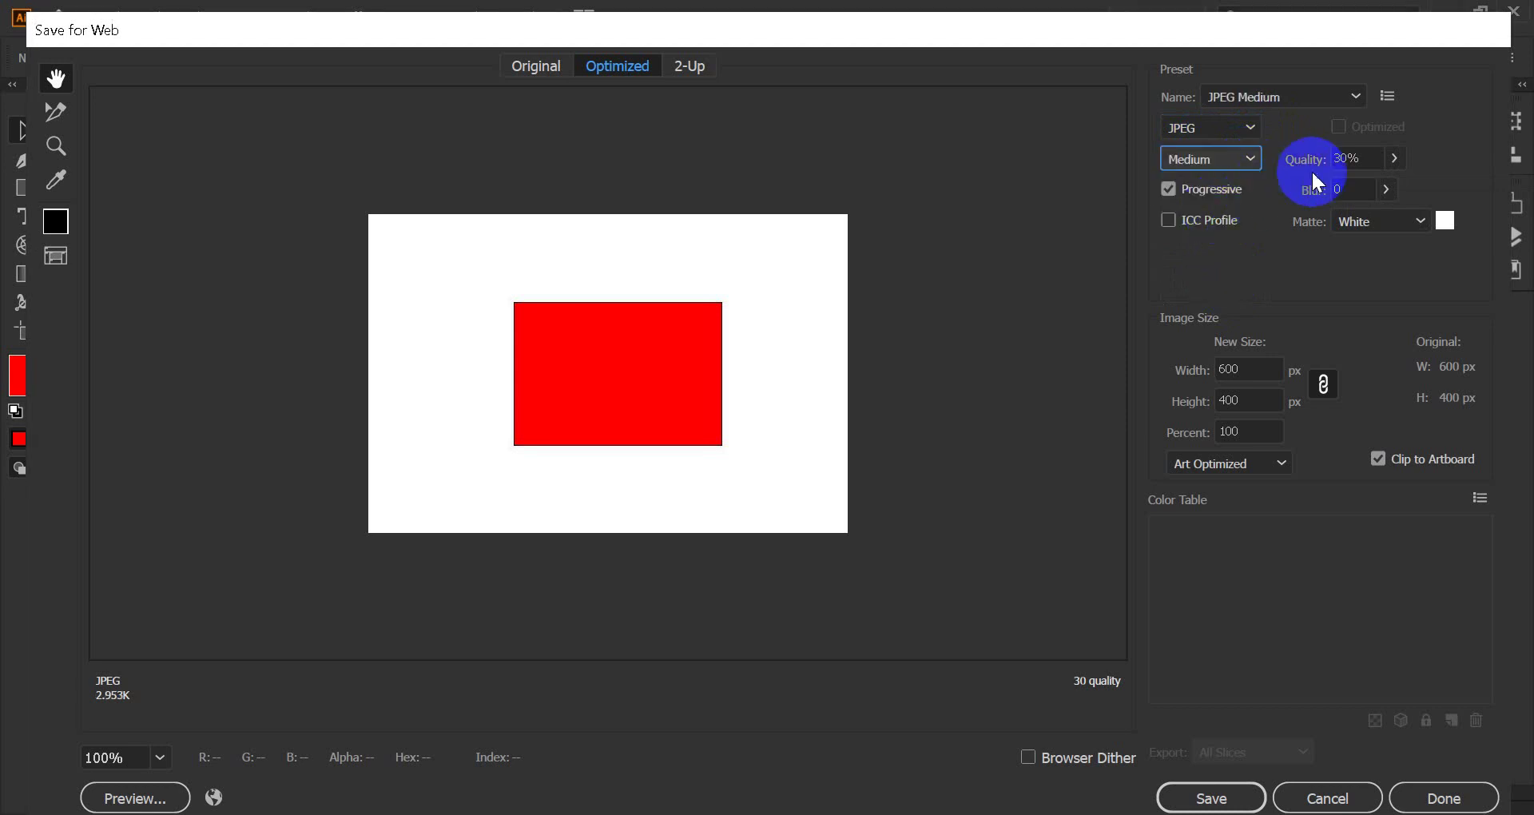
pyautogui.click(1243, 174)
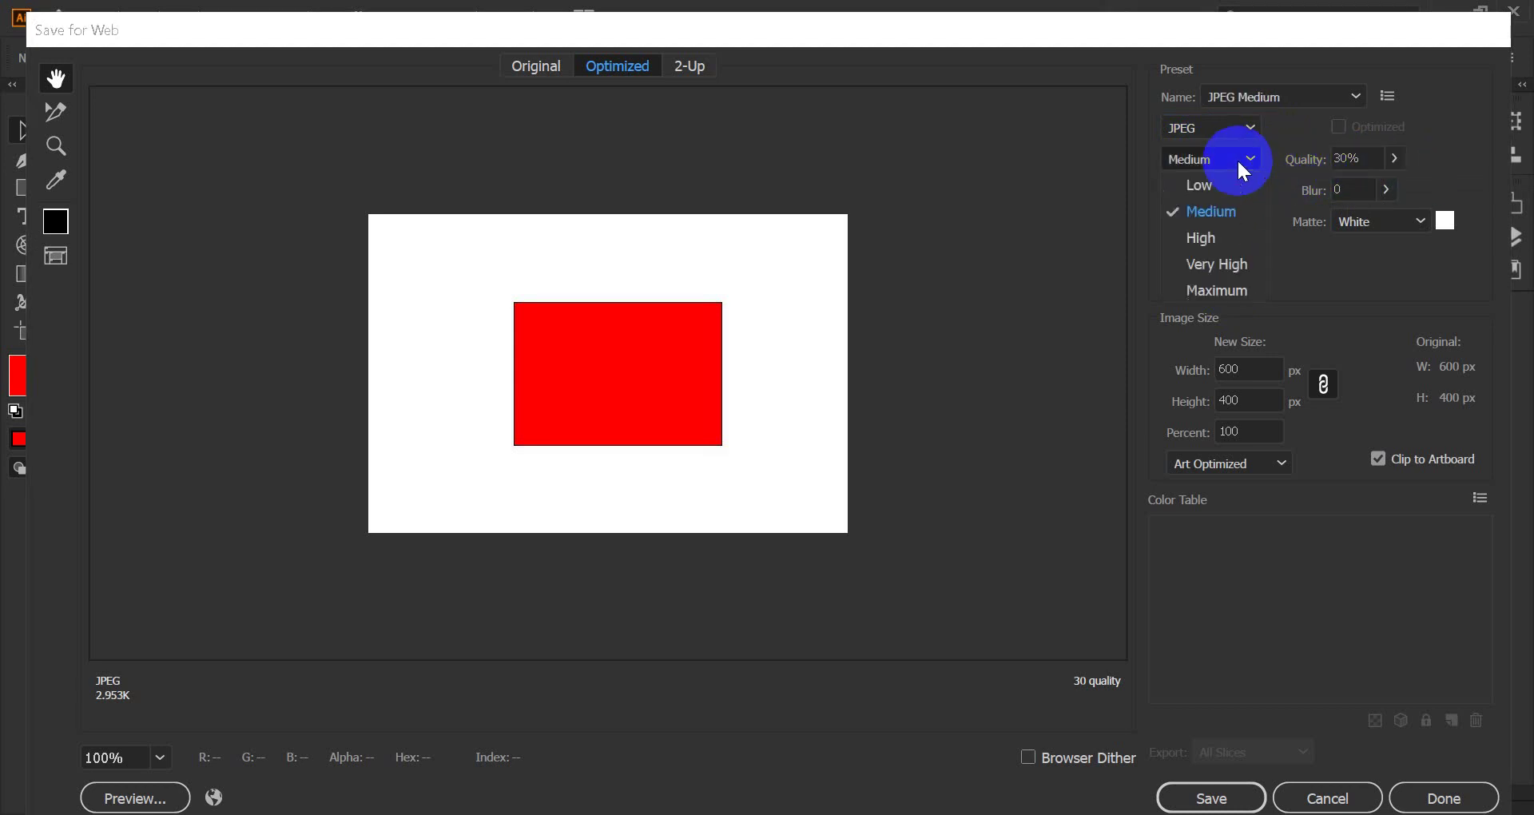
pyautogui.click(1236, 237)
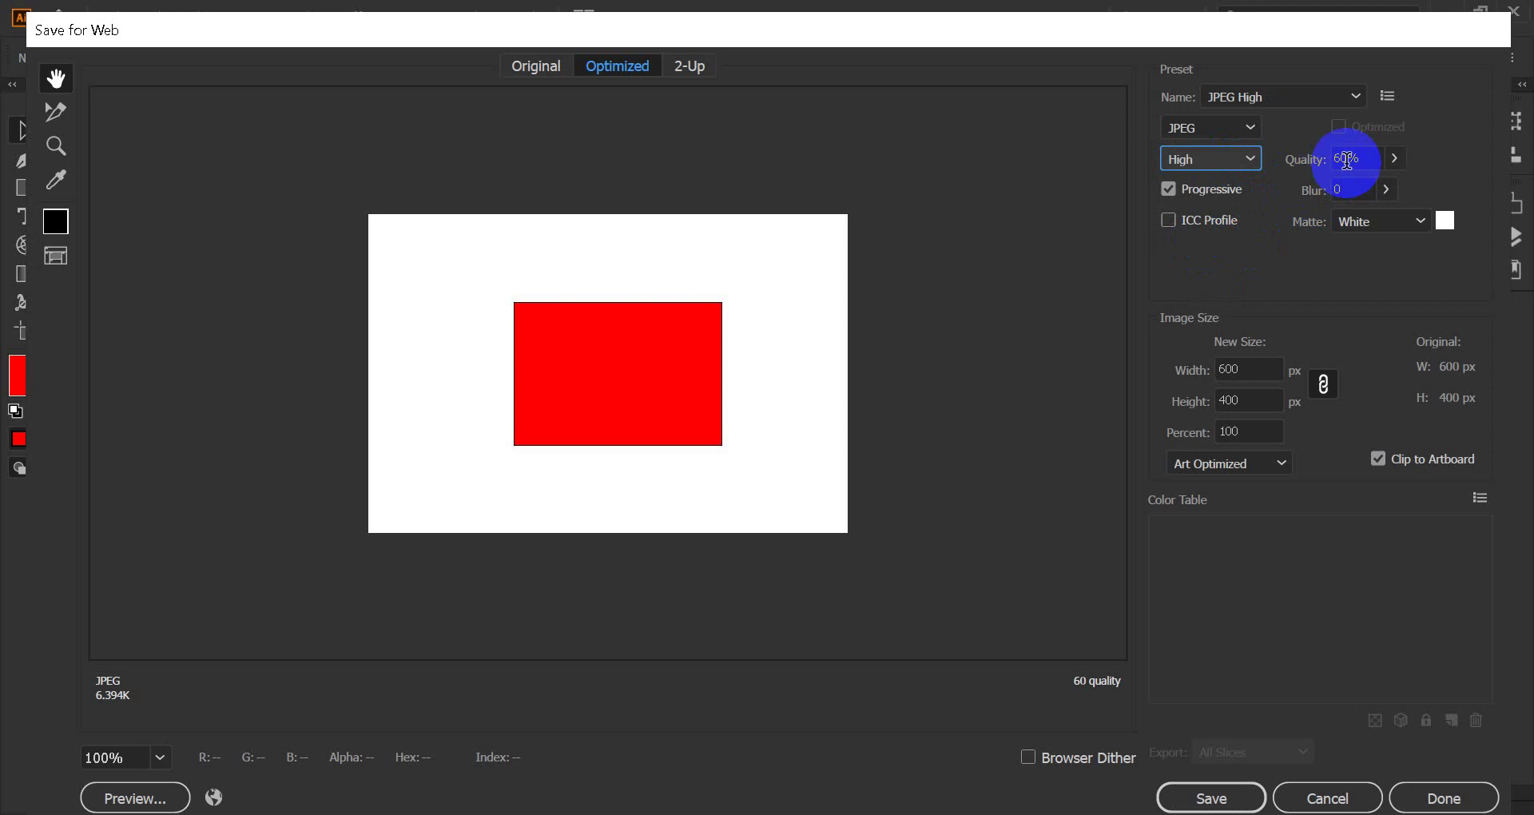
pyautogui.click(1239, 159)
pyautogui.click(1230, 264)
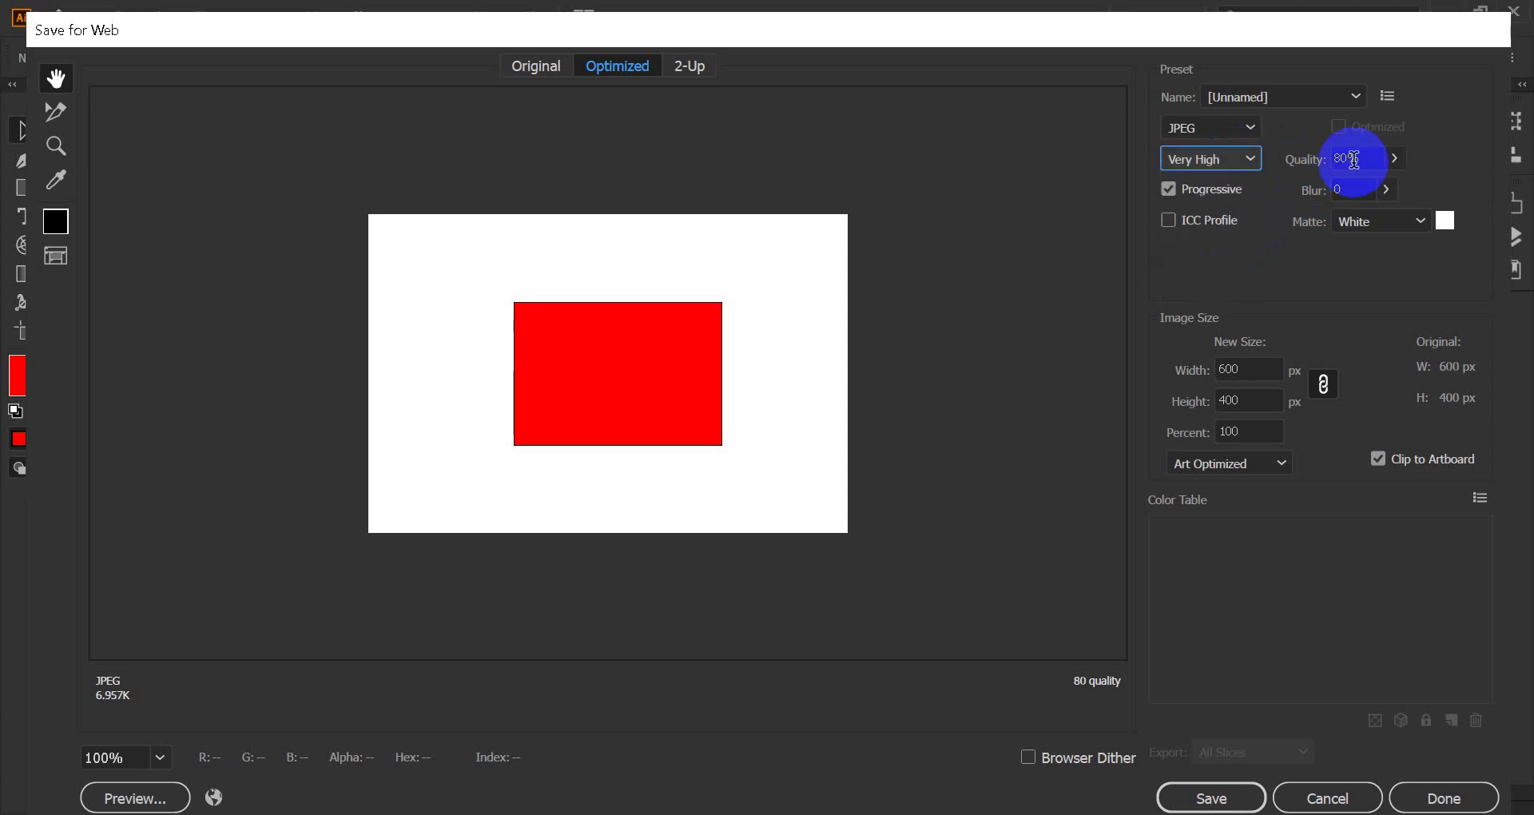
pyautogui.moveTo(1352, 160); pyautogui.dragTo(1362, 175)
pyautogui.click(1235, 160)
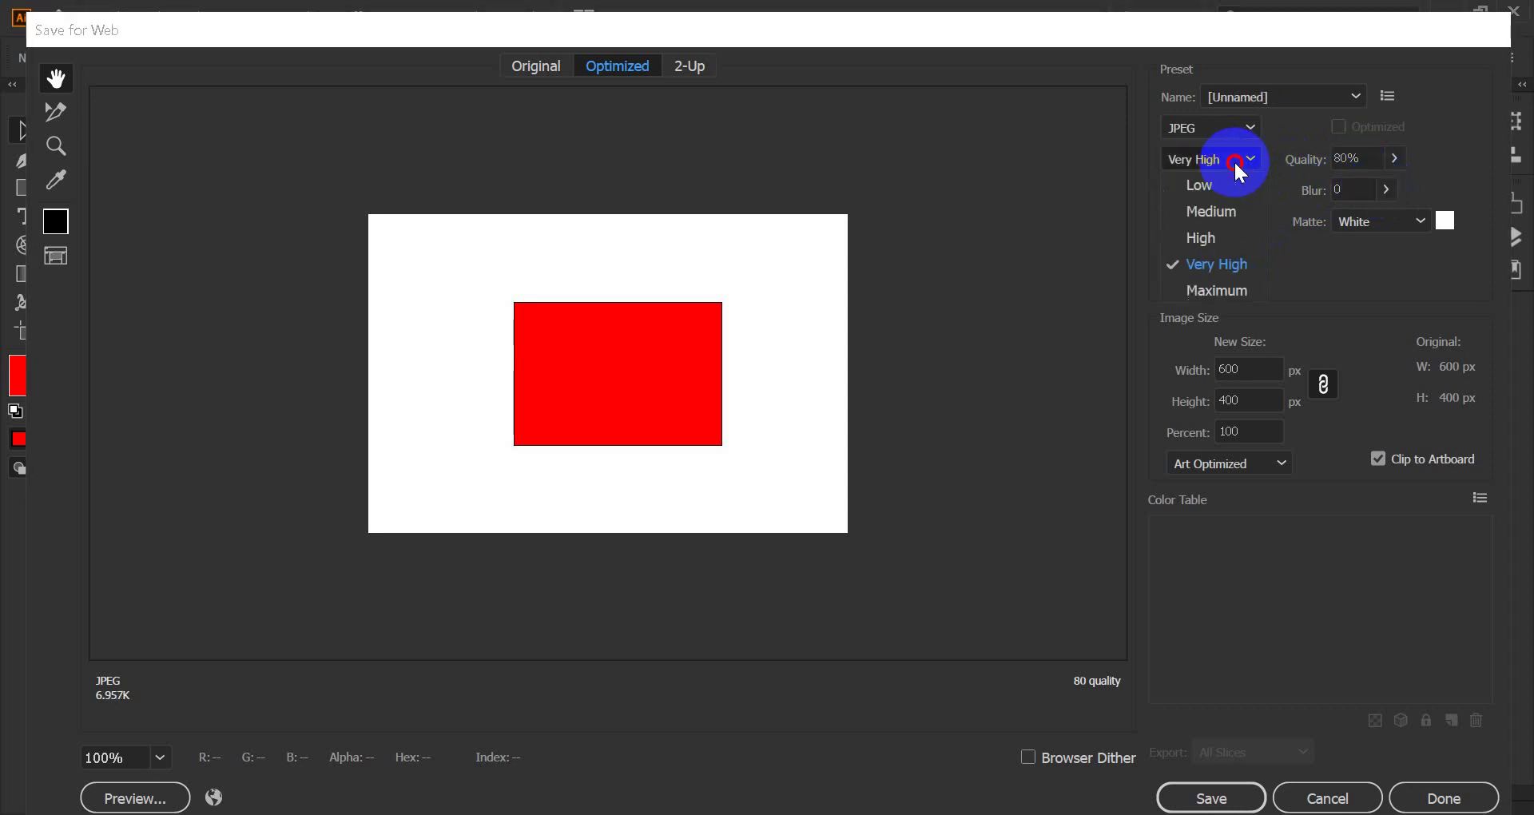
pyautogui.click(1238, 292)
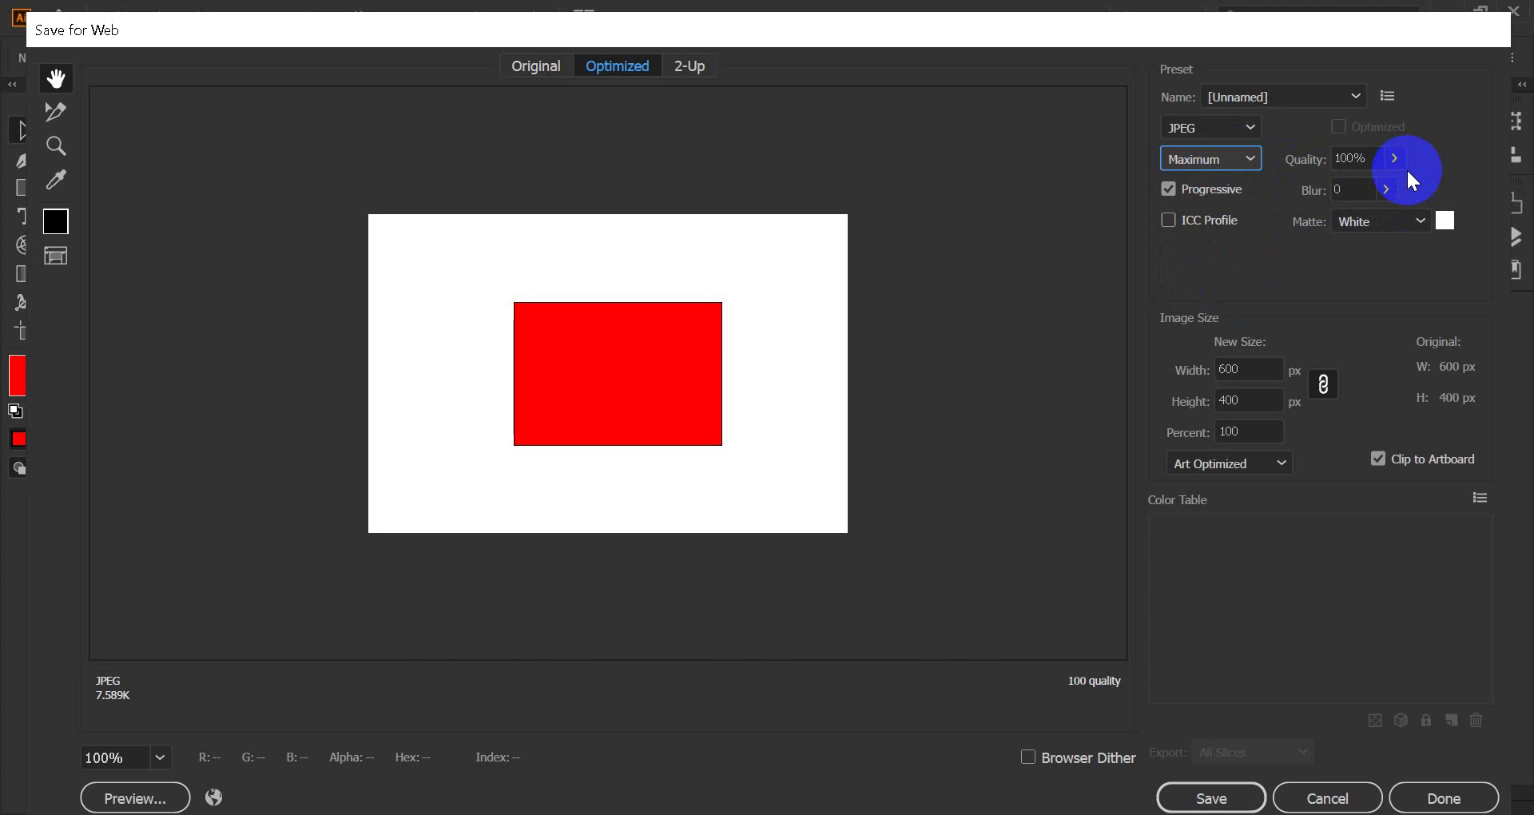
pyautogui.click(1236, 153)
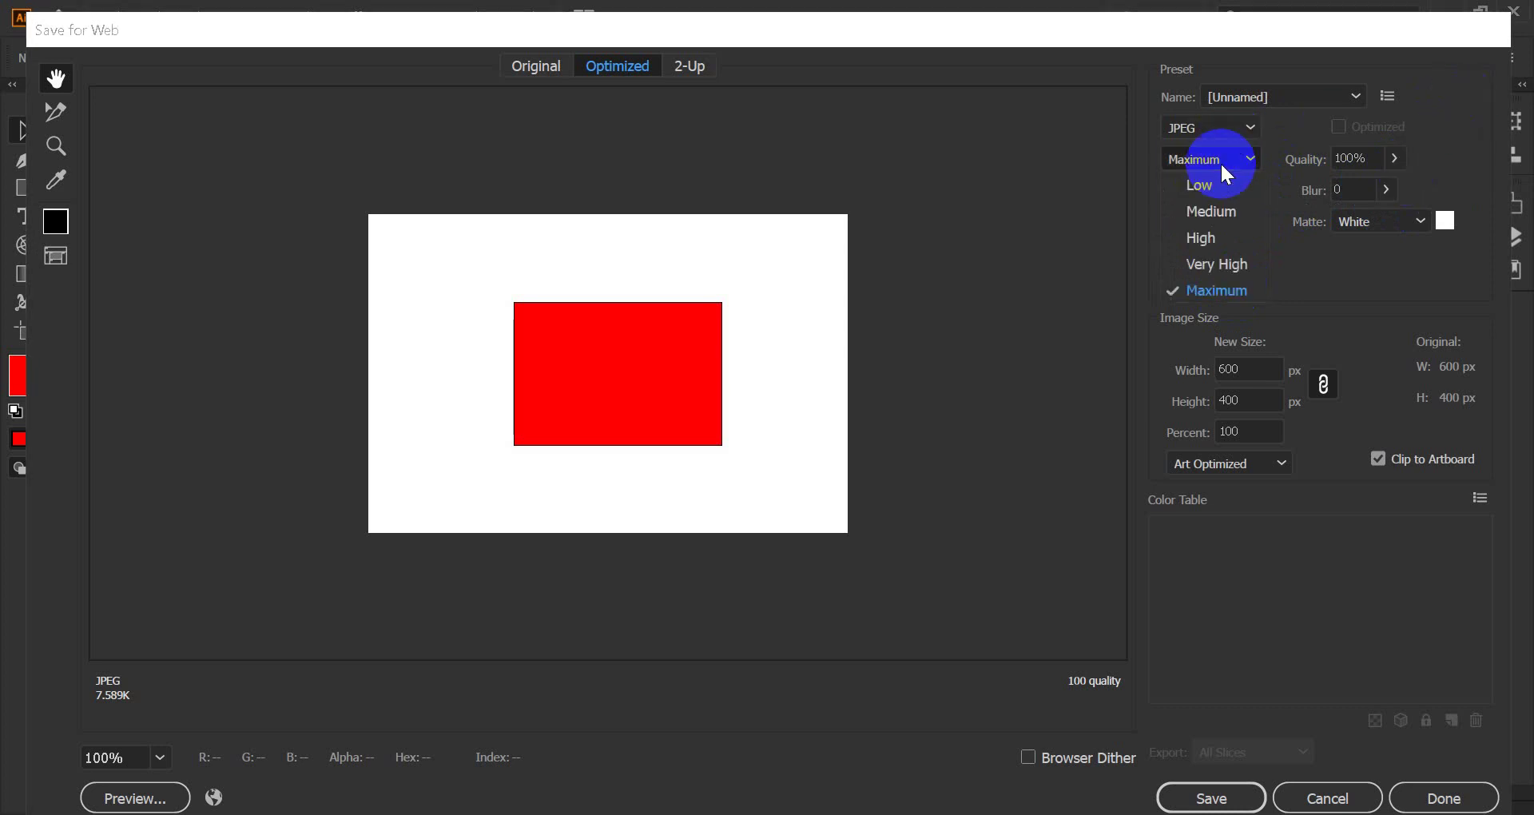
pyautogui.click(1208, 262)
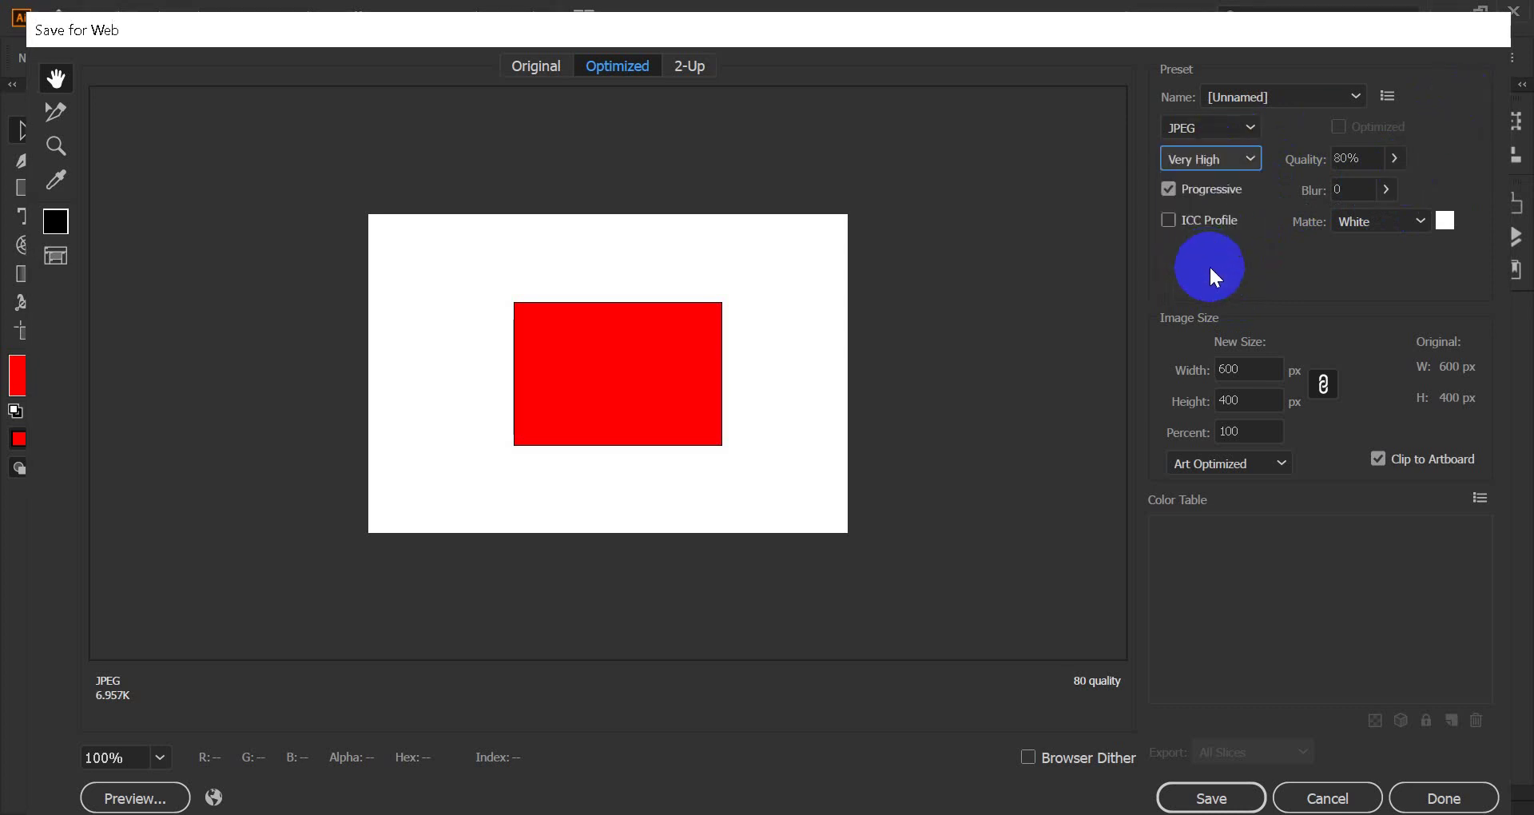
# Raise the JPEG quality to 90% (about 7.299K) and bring up the video call window.
pyautogui.click(1392, 156)
pyautogui.moveTo(1376, 189); pyautogui.dragTo(1387, 189)
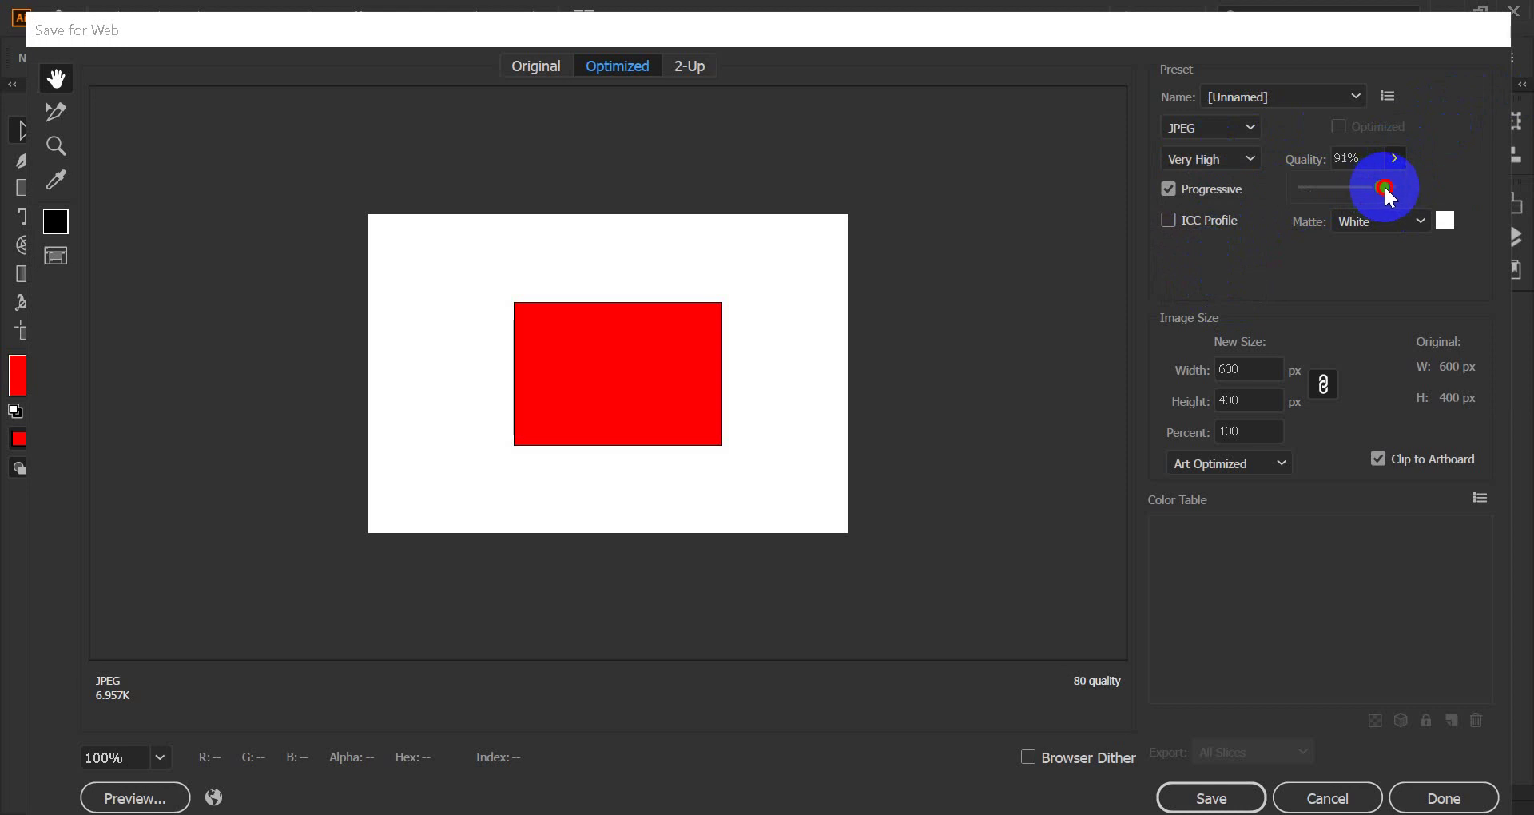
pyautogui.click(1350, 157)
pyautogui.write('90')
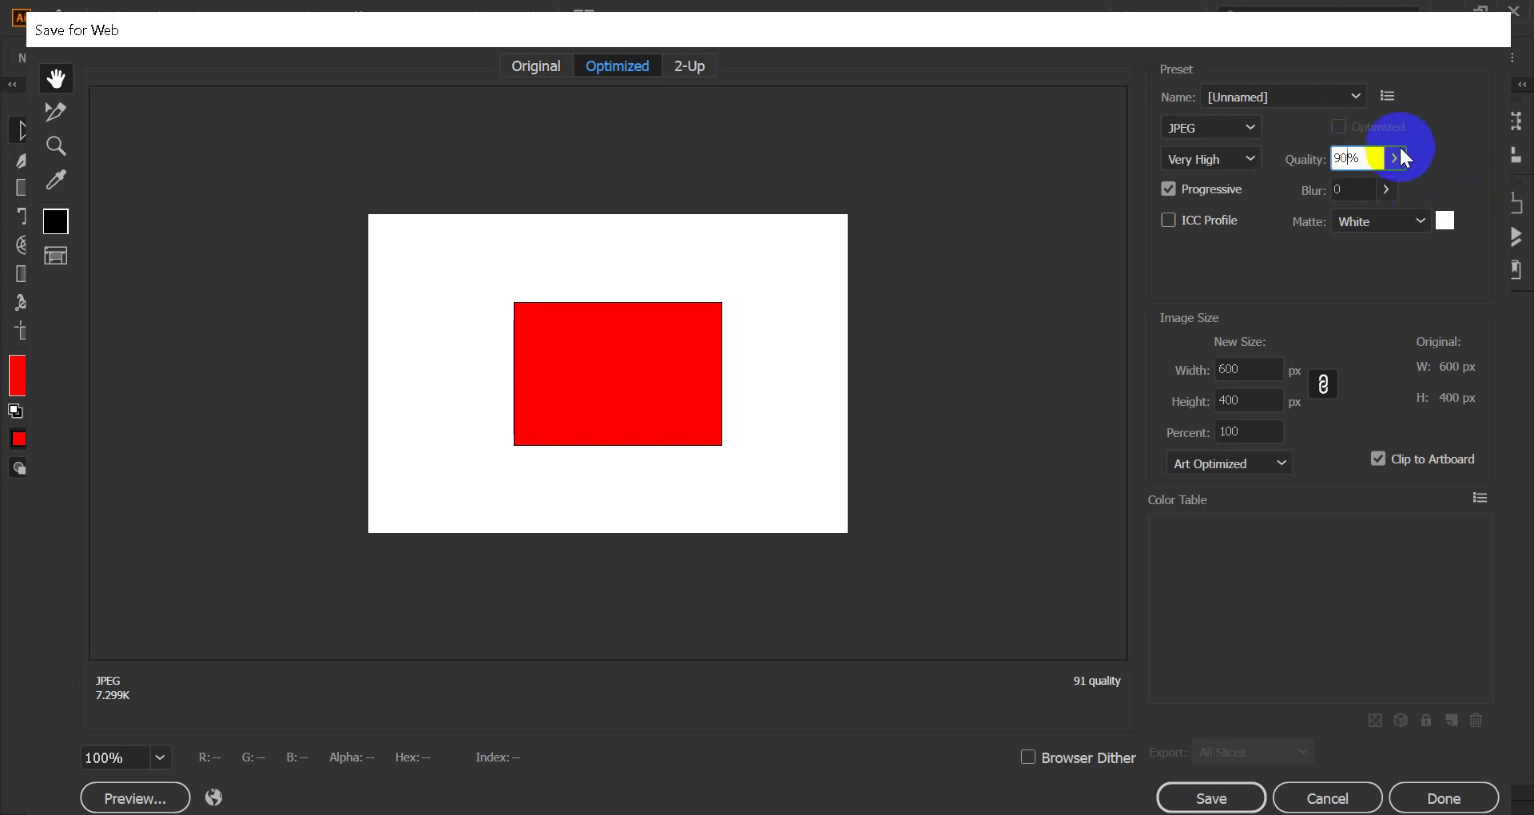
pyautogui.click(1368, 152)
pyautogui.press('Down')
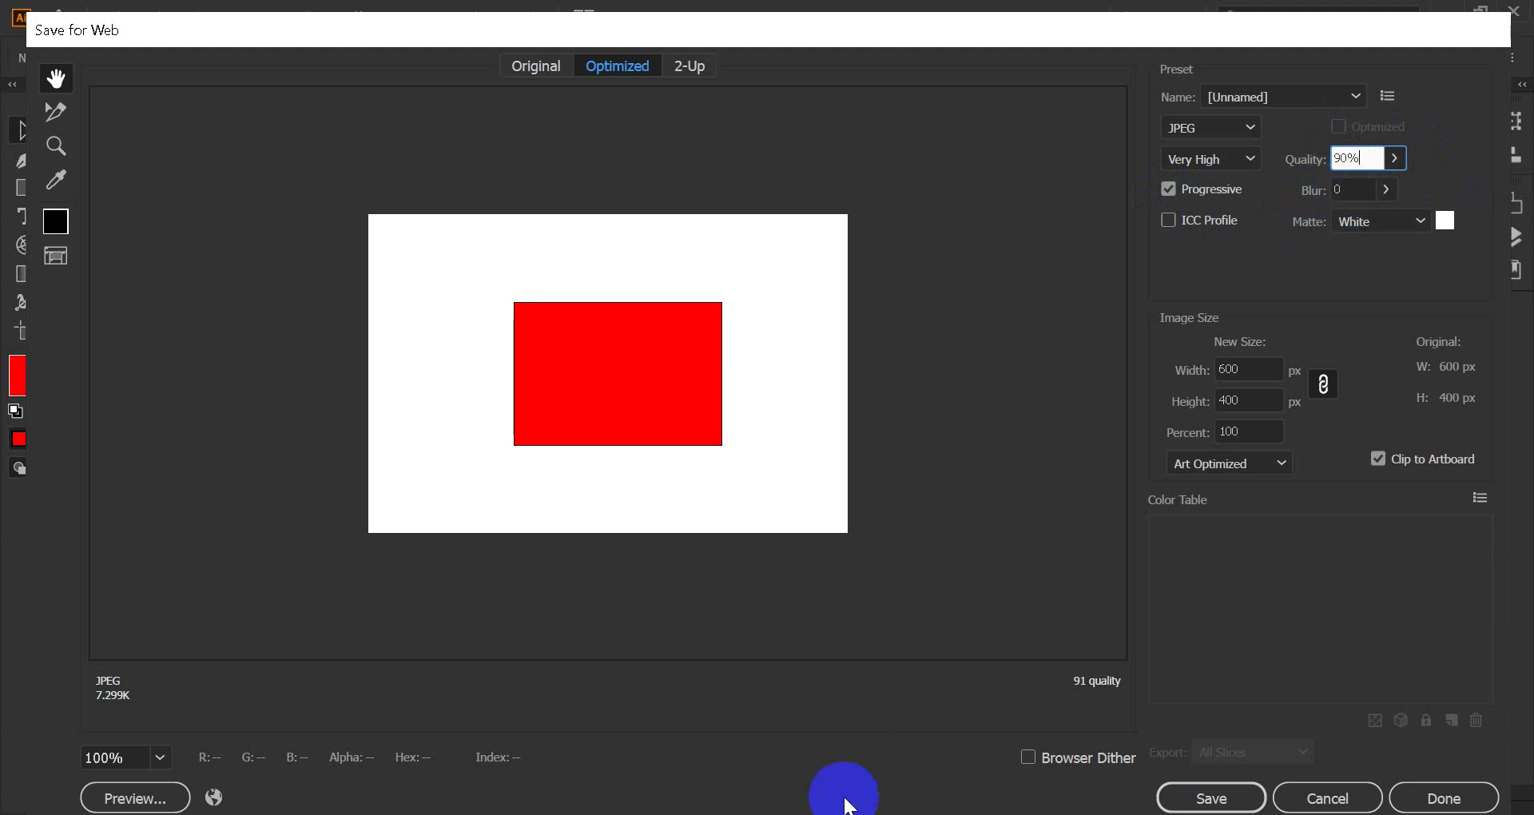
pyautogui.click(807, 799)
pyautogui.click(747, 751)
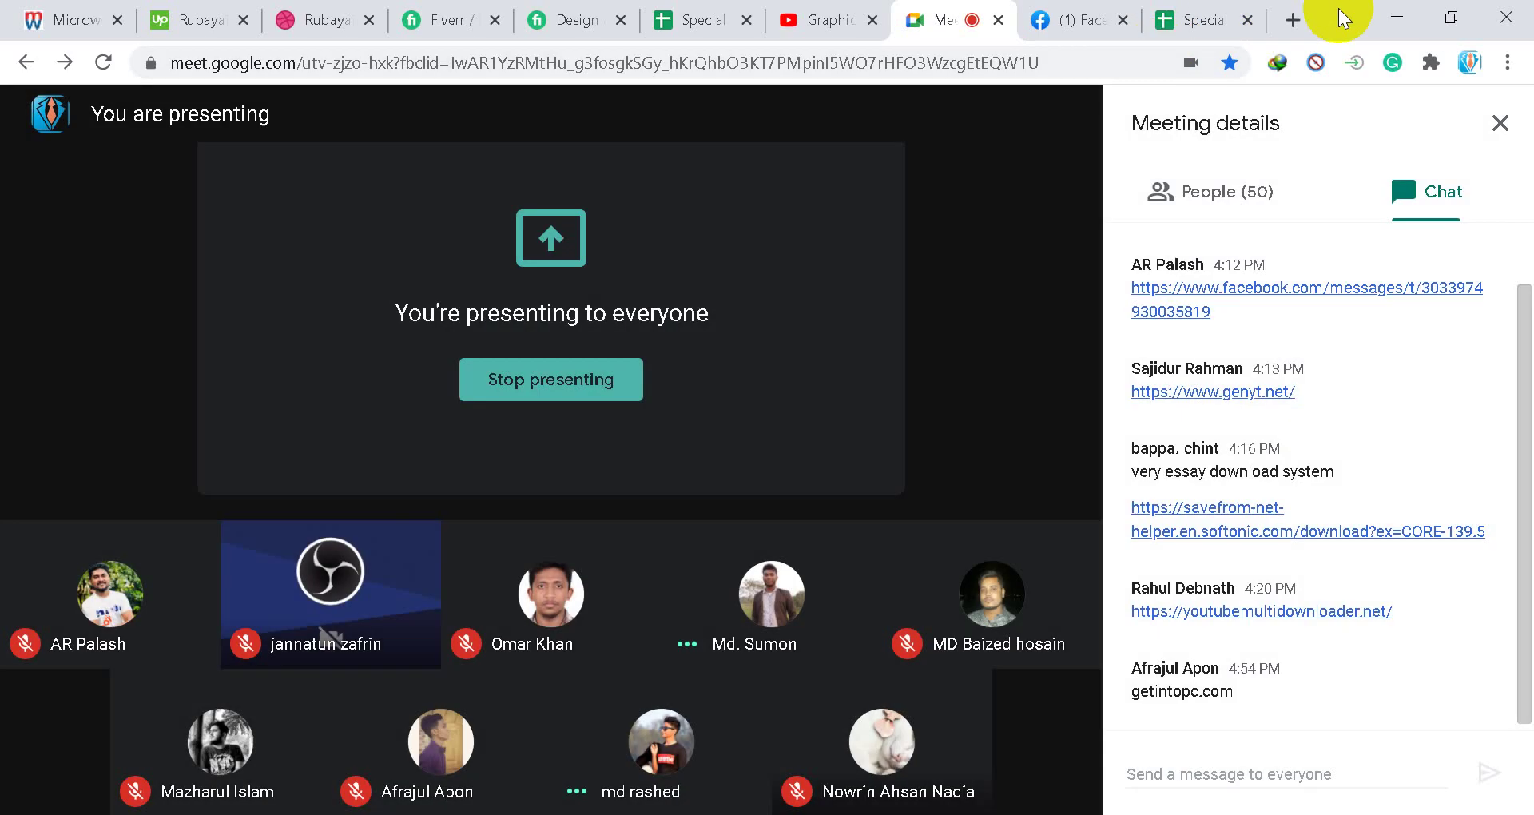
pyautogui.hotkey('alt', 'Tab')
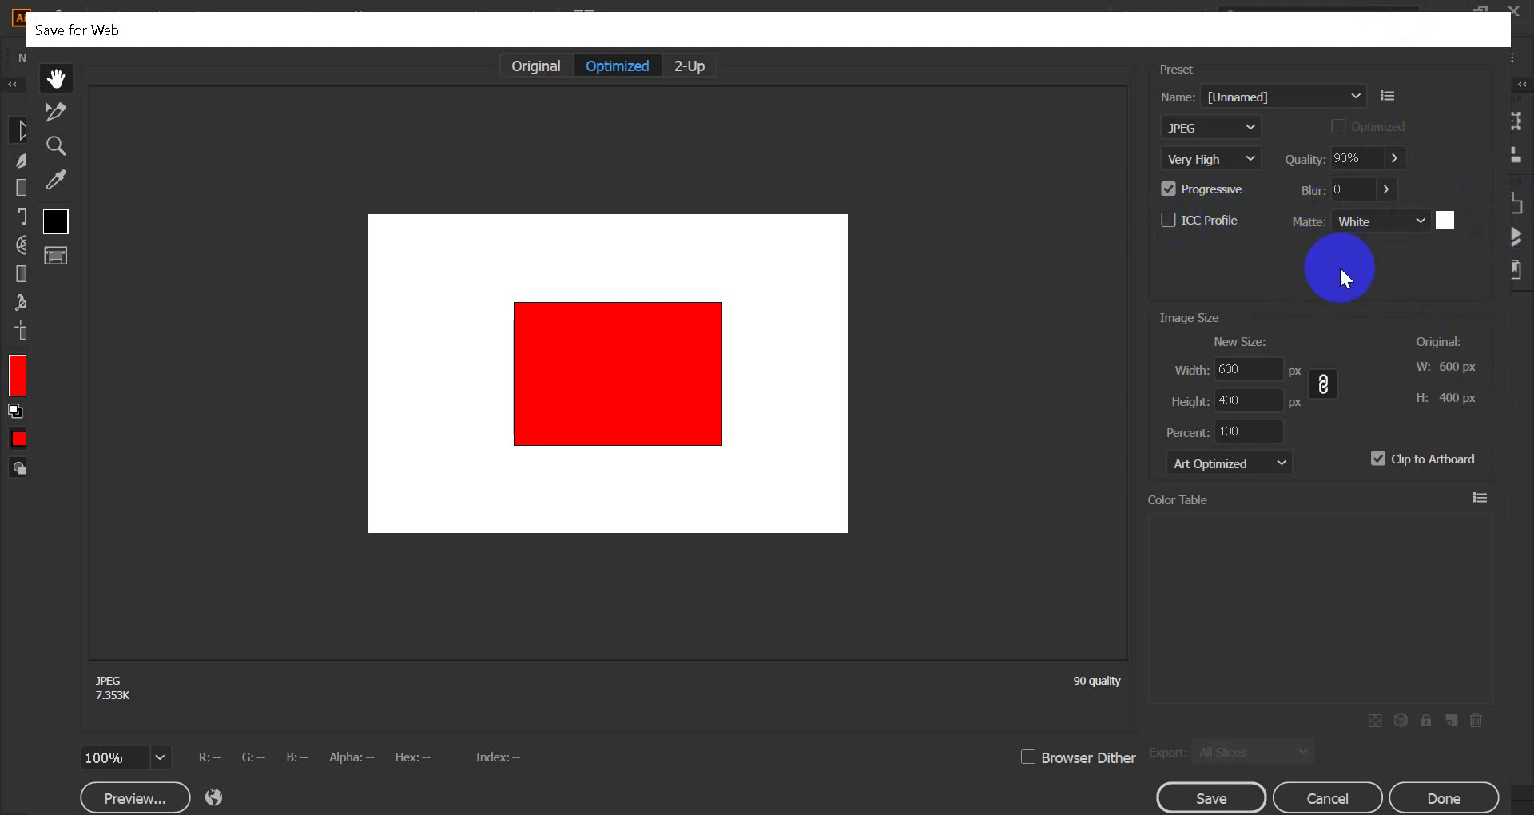
# Set the Matte to Black (about 7.057K), then choose Other… for a custom matte colour.
pyautogui.click(1420, 225)
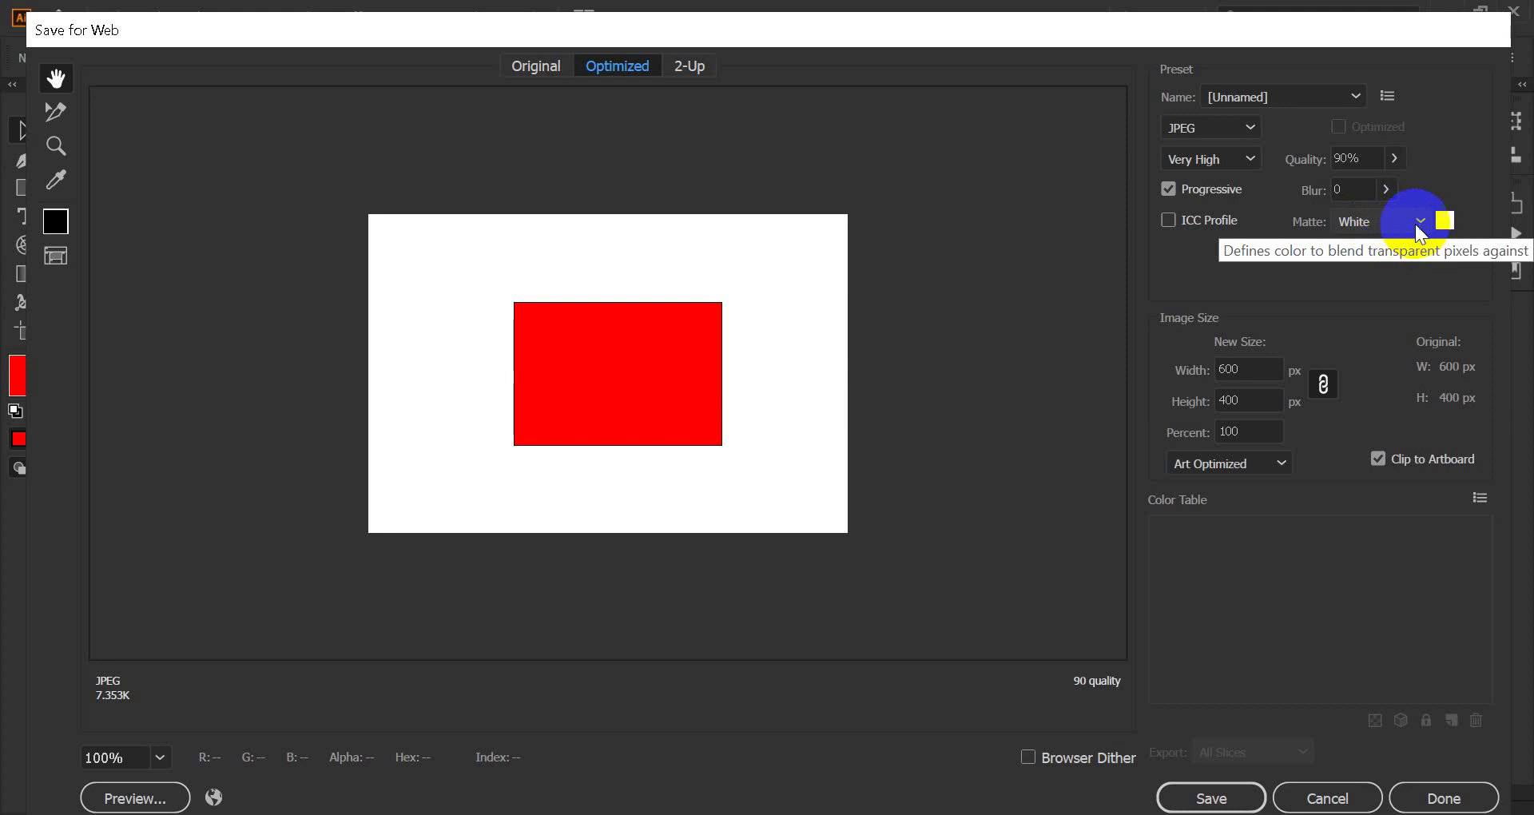
pyautogui.click(1419, 224)
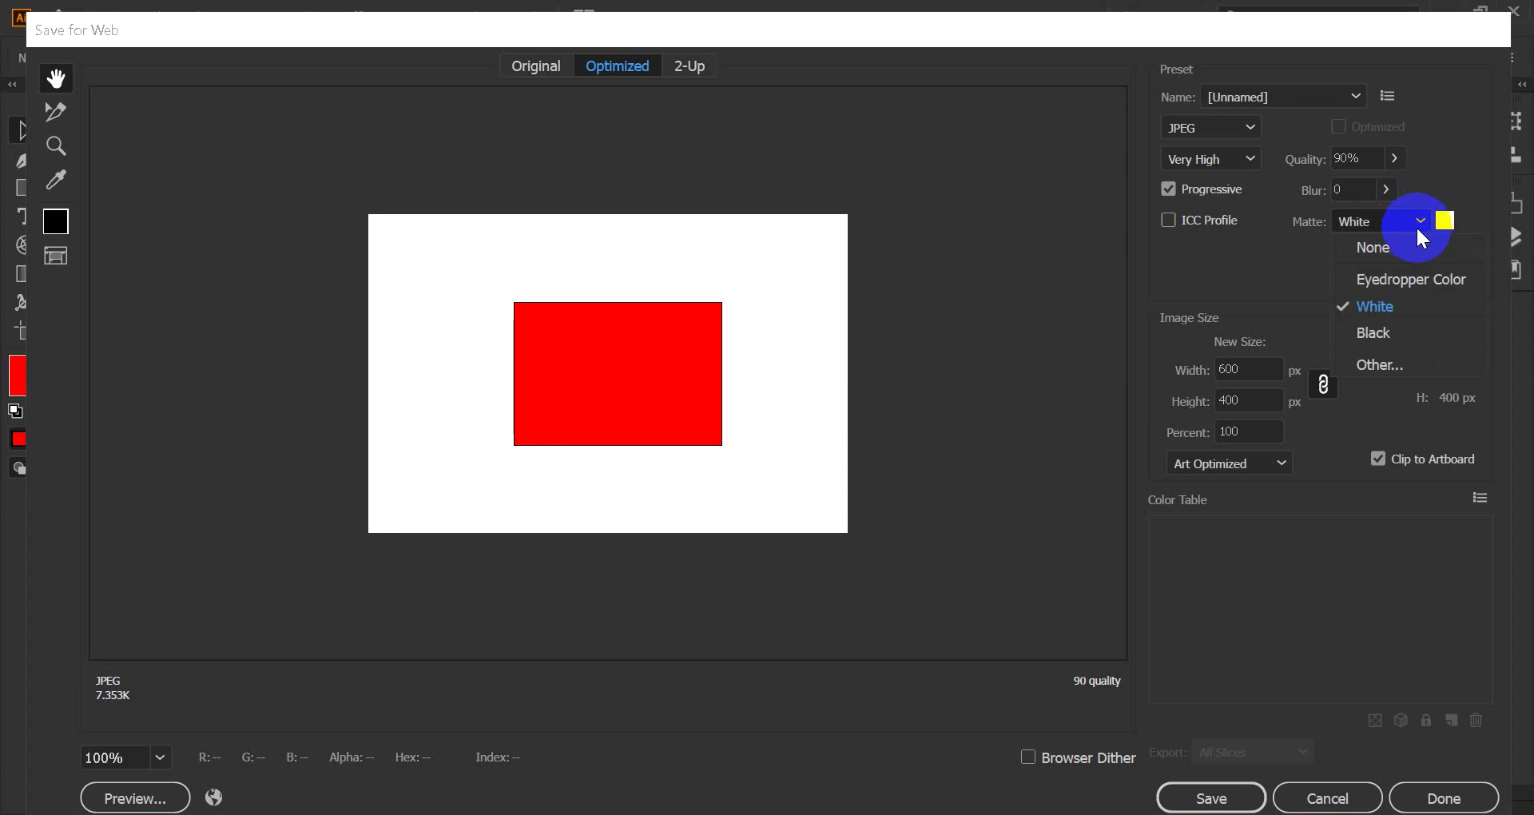
pyautogui.click(1382, 323)
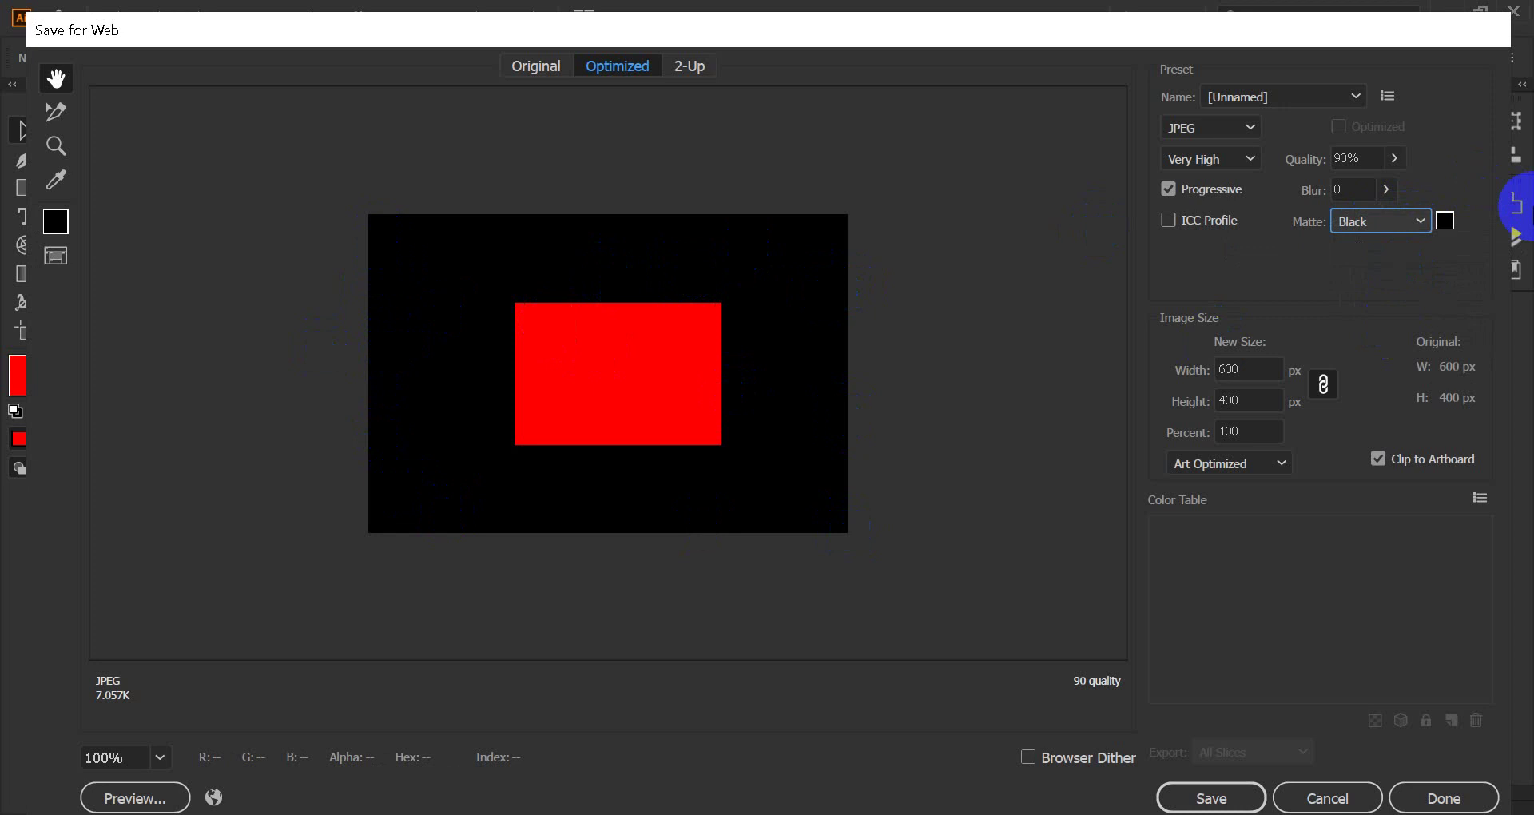
pyautogui.click(1408, 225)
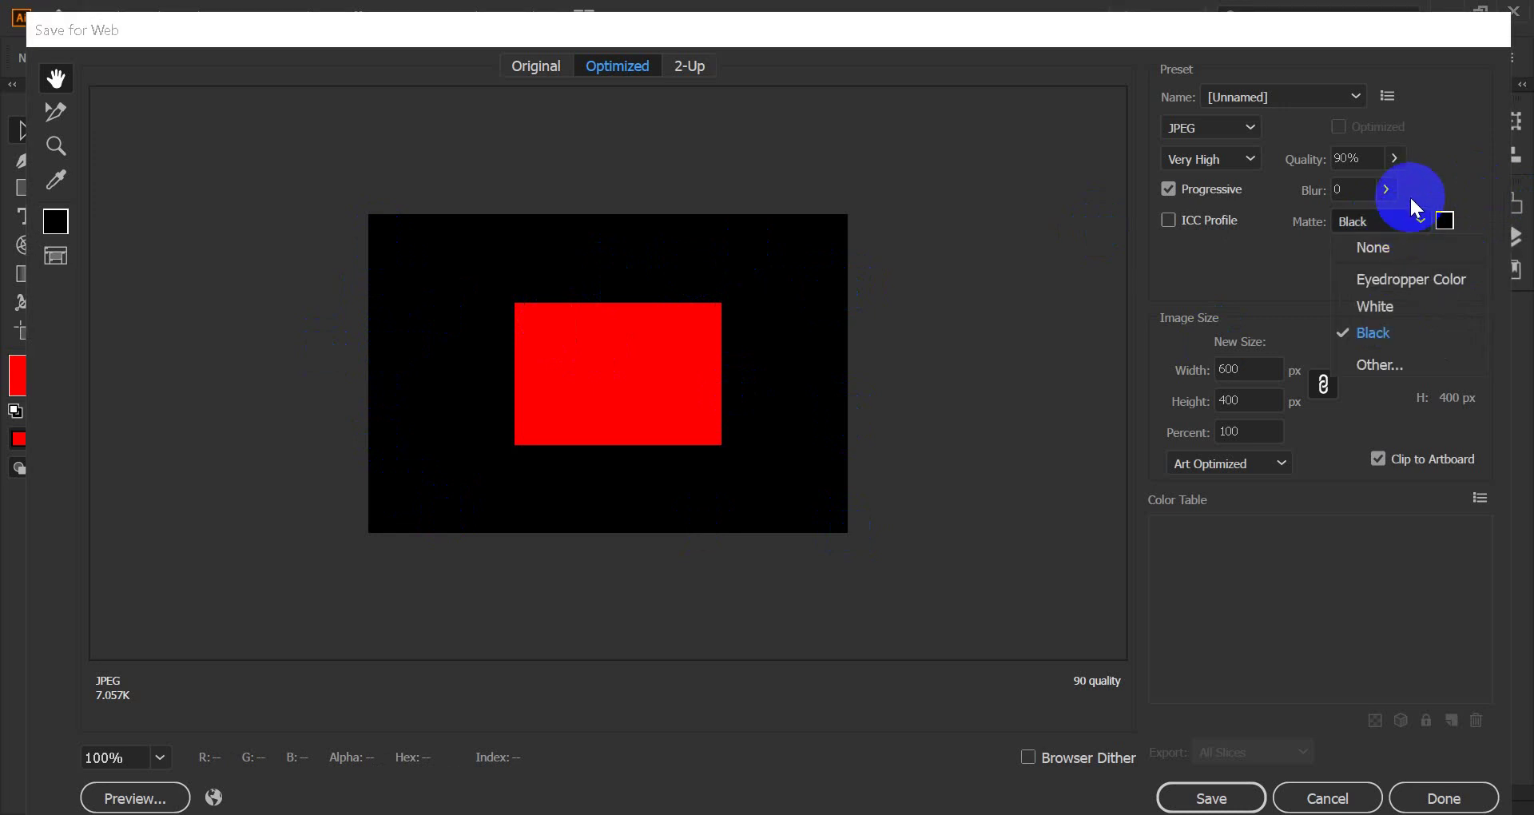
pyautogui.click(1382, 365)
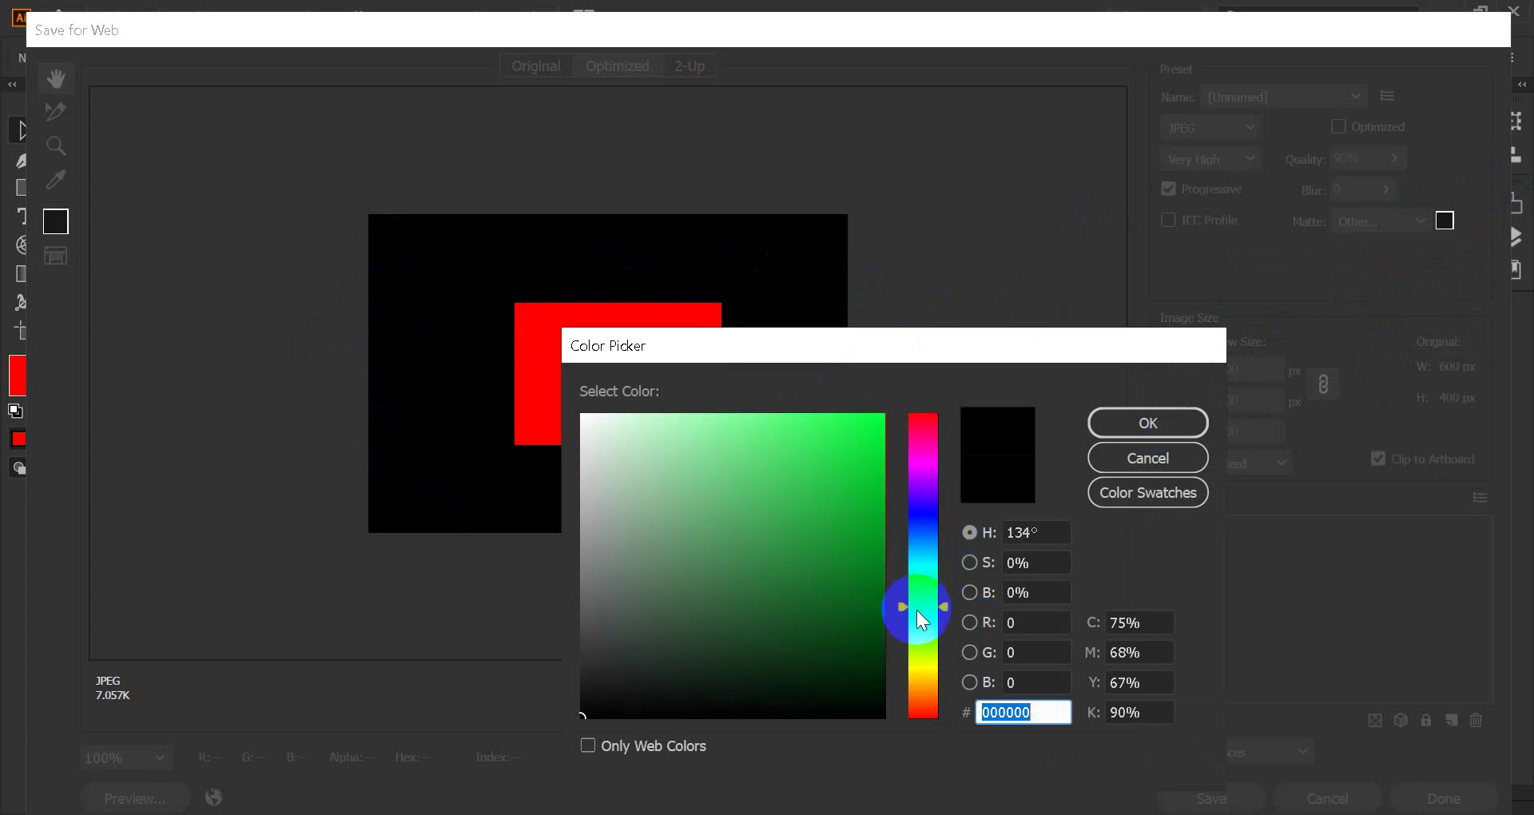
# Pick a bright teal (#1ee2bd) in the Color Picker and confirm it as the matte.
pyautogui.moveTo(927, 562); pyautogui.dragTo(919, 577)
pyautogui.moveTo(842, 445); pyautogui.dragTo(849, 433)
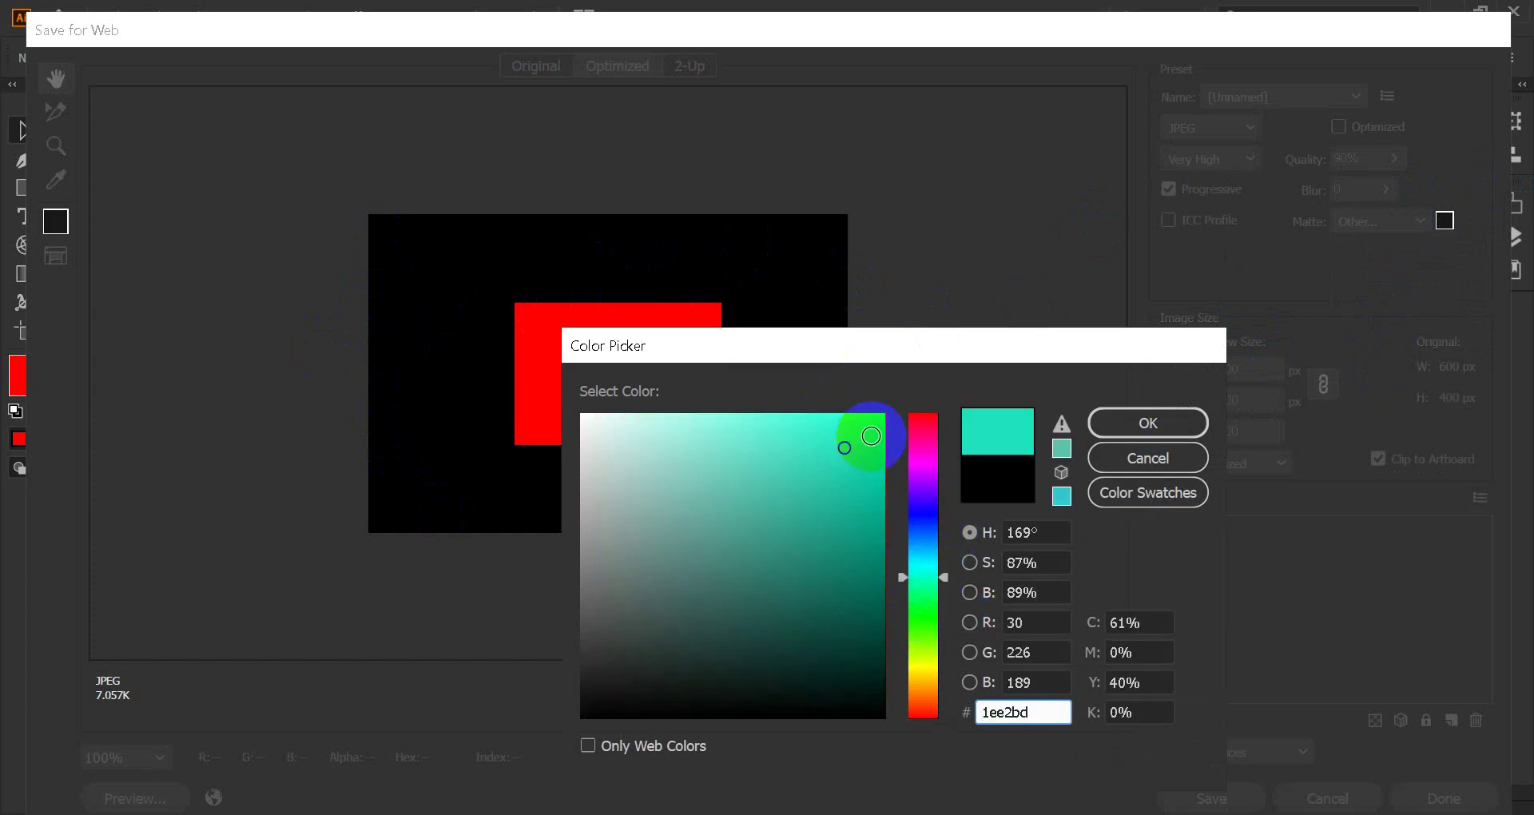
pyautogui.click(1181, 412)
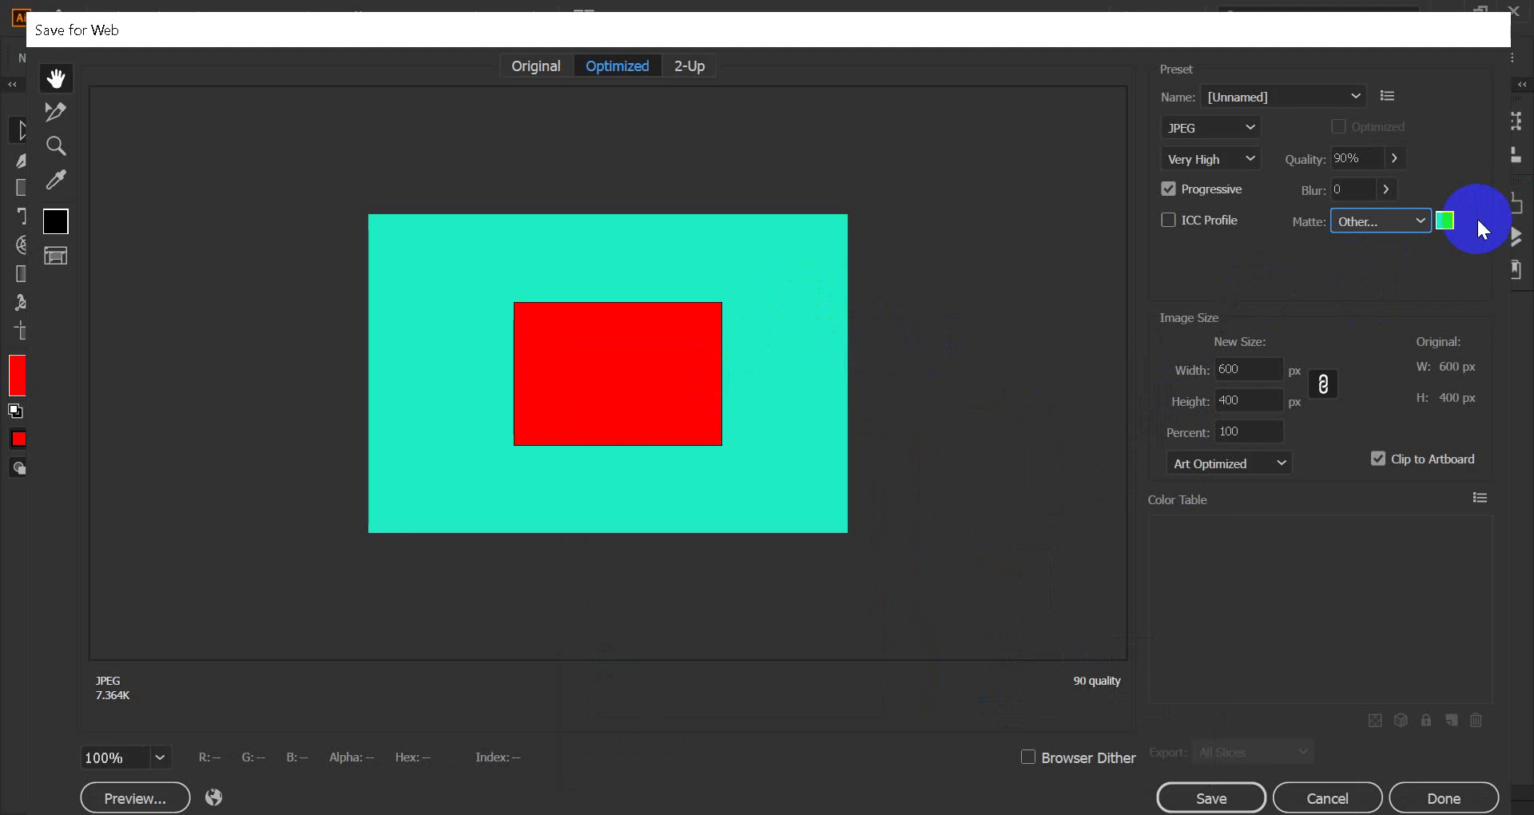
# Return the Matte to White and select the 600 px image width for editing.
pyautogui.click(1420, 221)
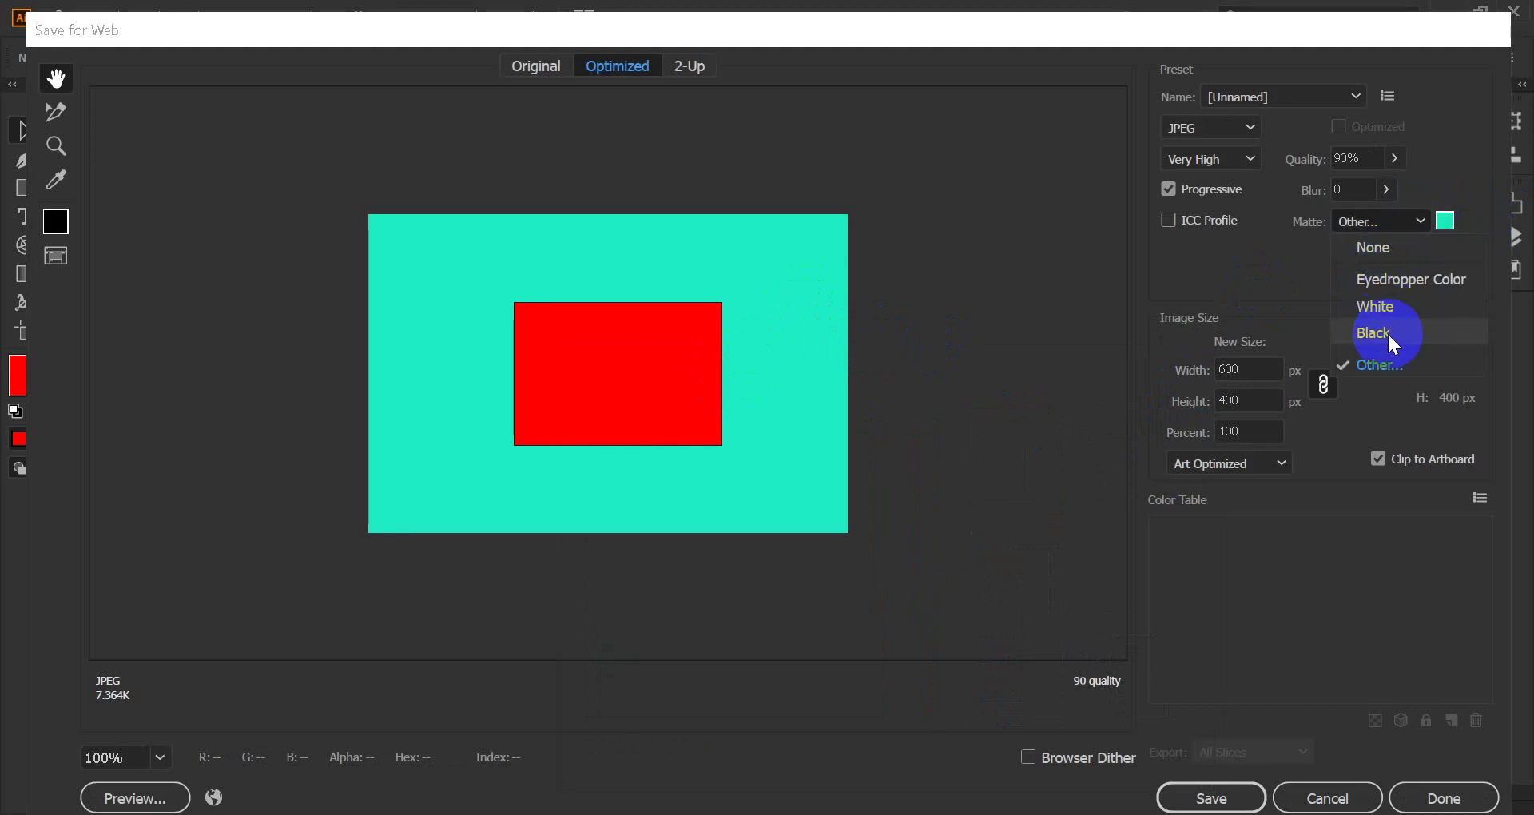
pyautogui.click(1387, 310)
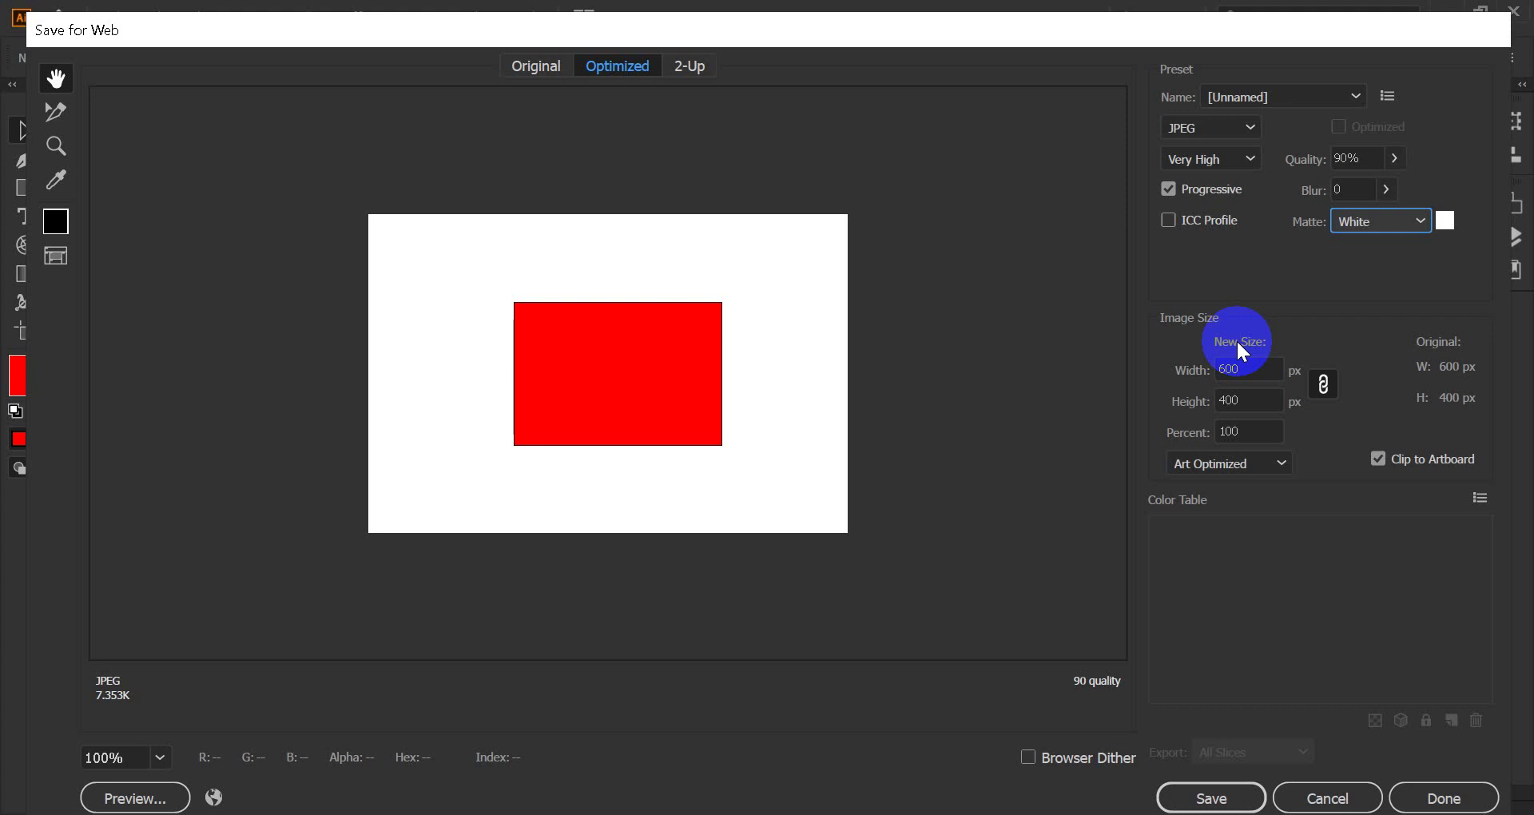
pyautogui.doubleClick(1246, 381)
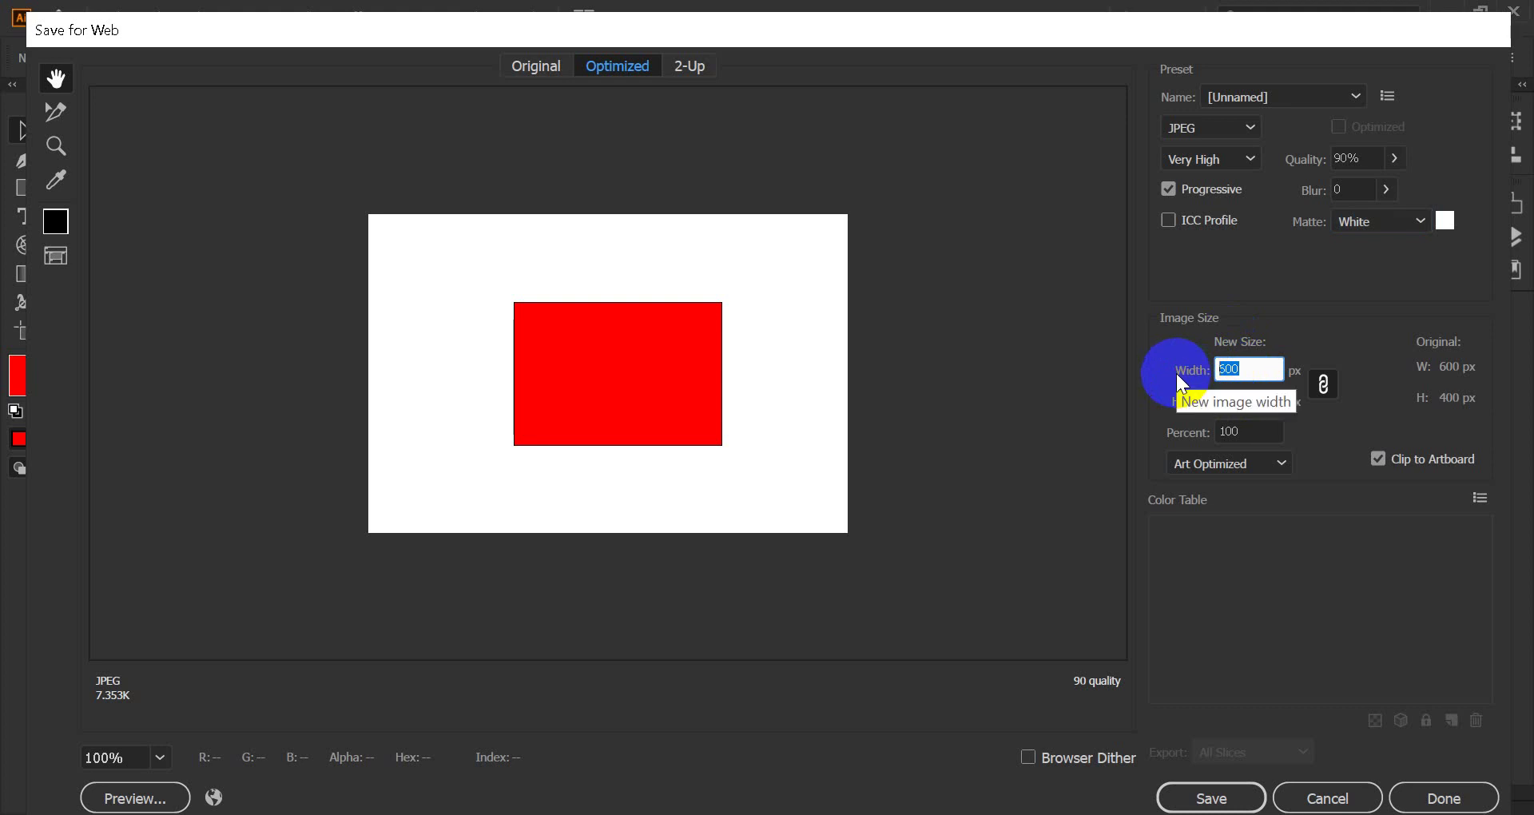
# Enter a width of 2400 px, giving 2400 × 1600 px (400%) at about 52.5K.
pyautogui.write('24')
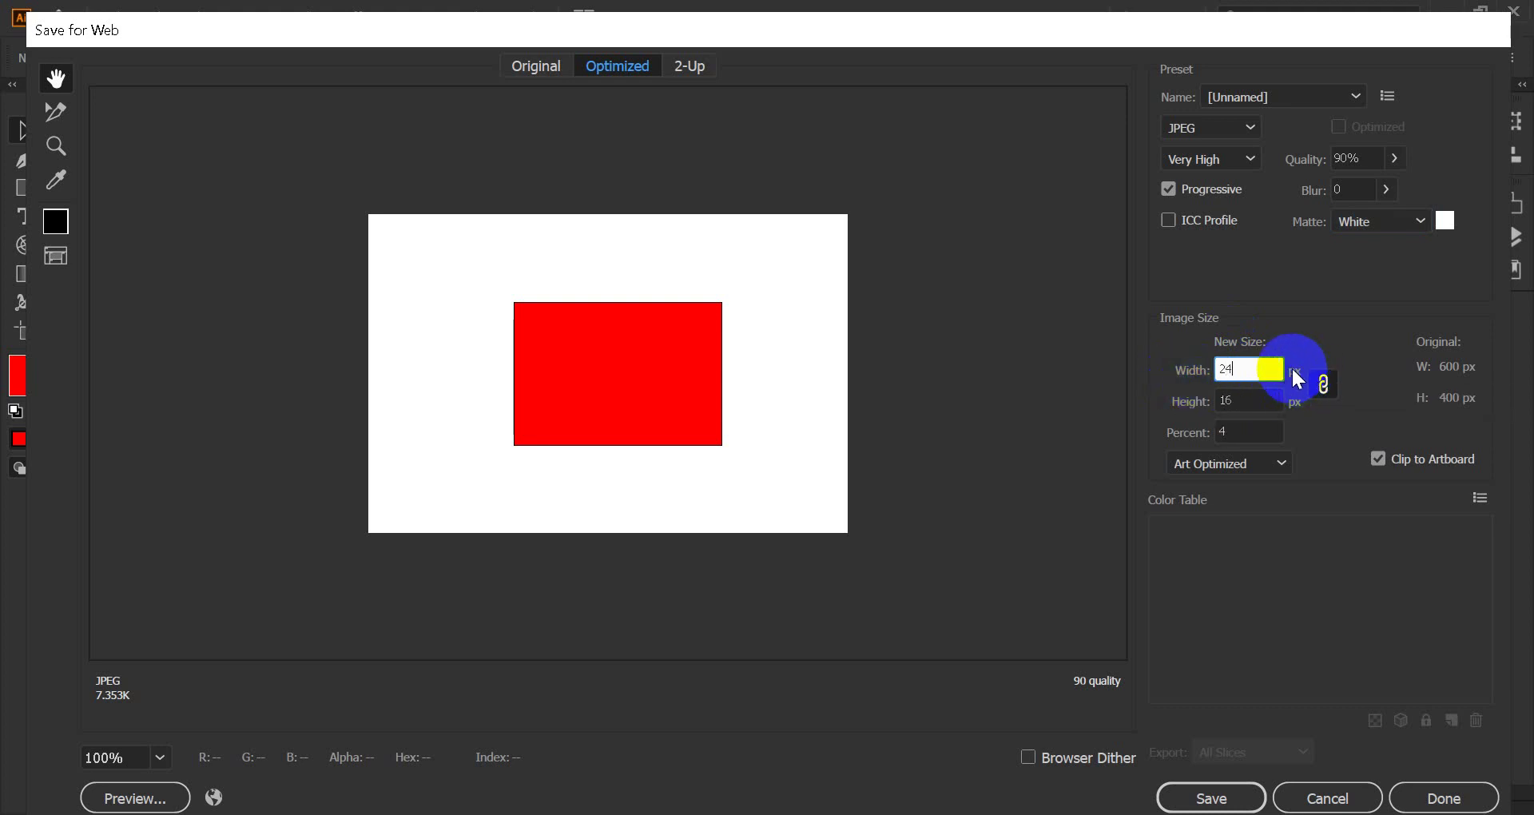
pyautogui.write('00')
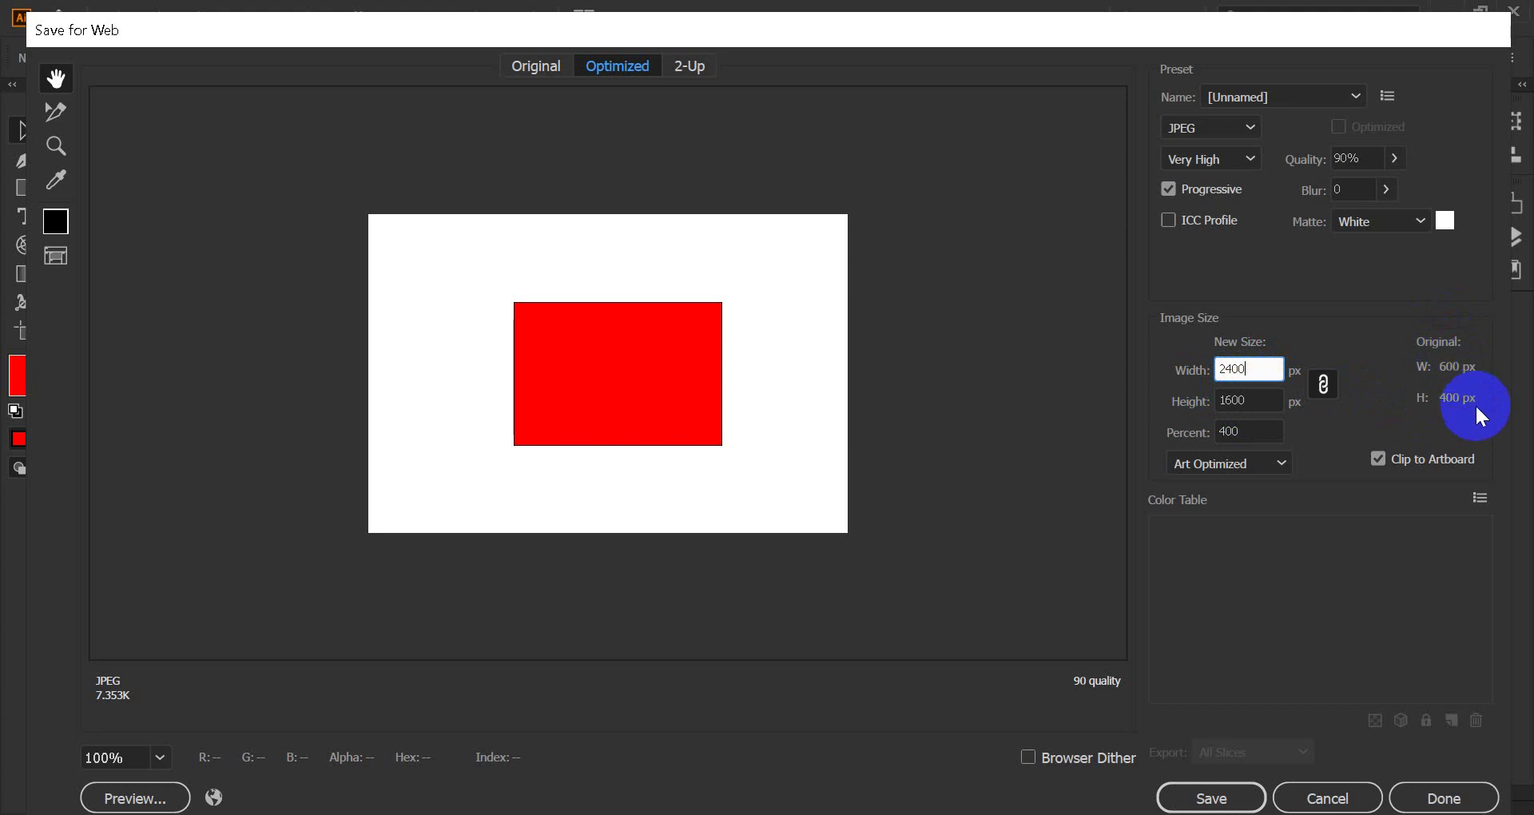
pyautogui.click(1240, 382)
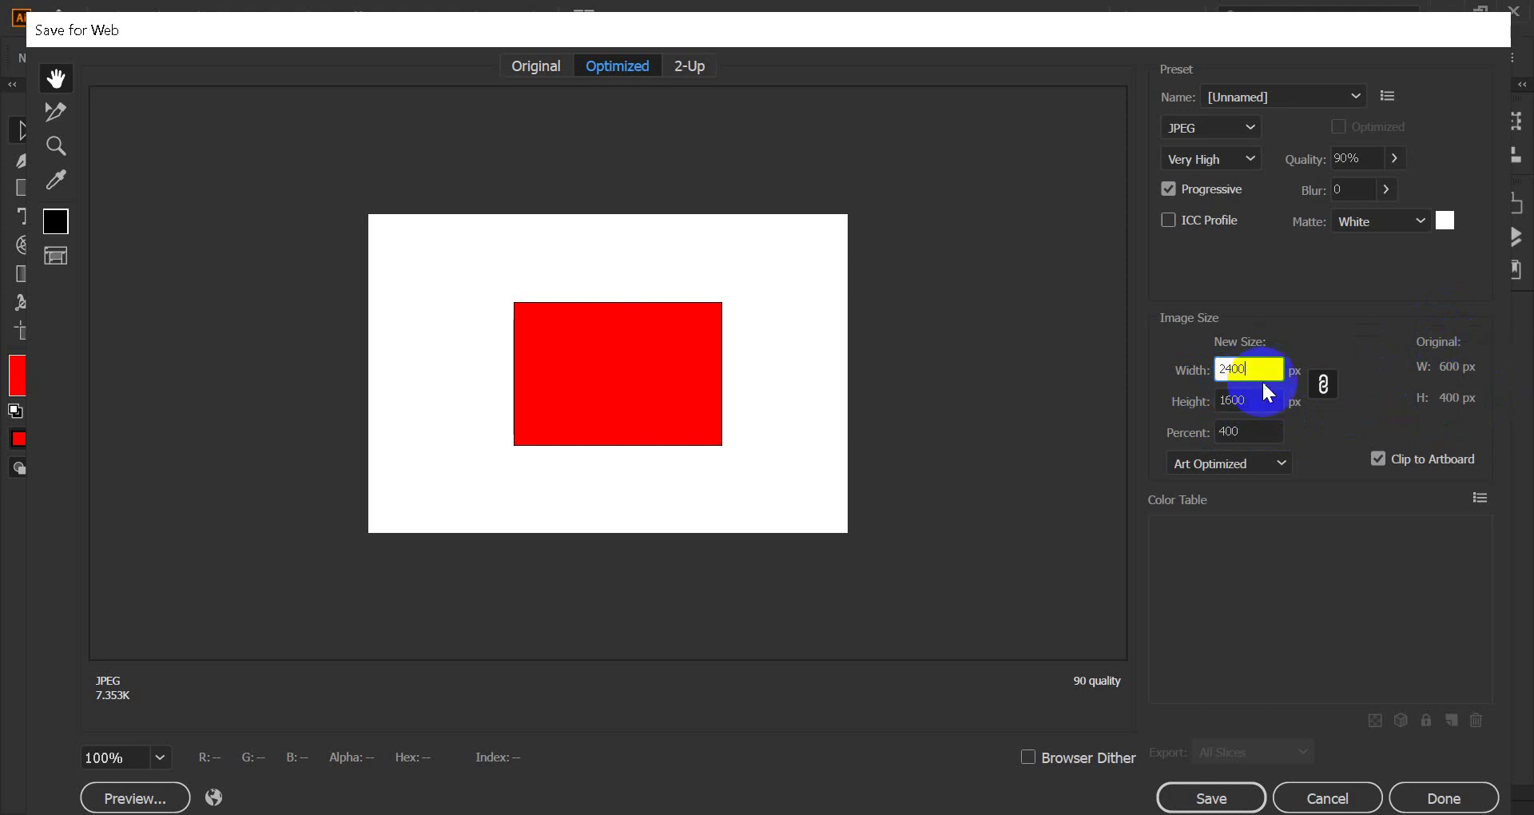
pyautogui.click(1258, 401)
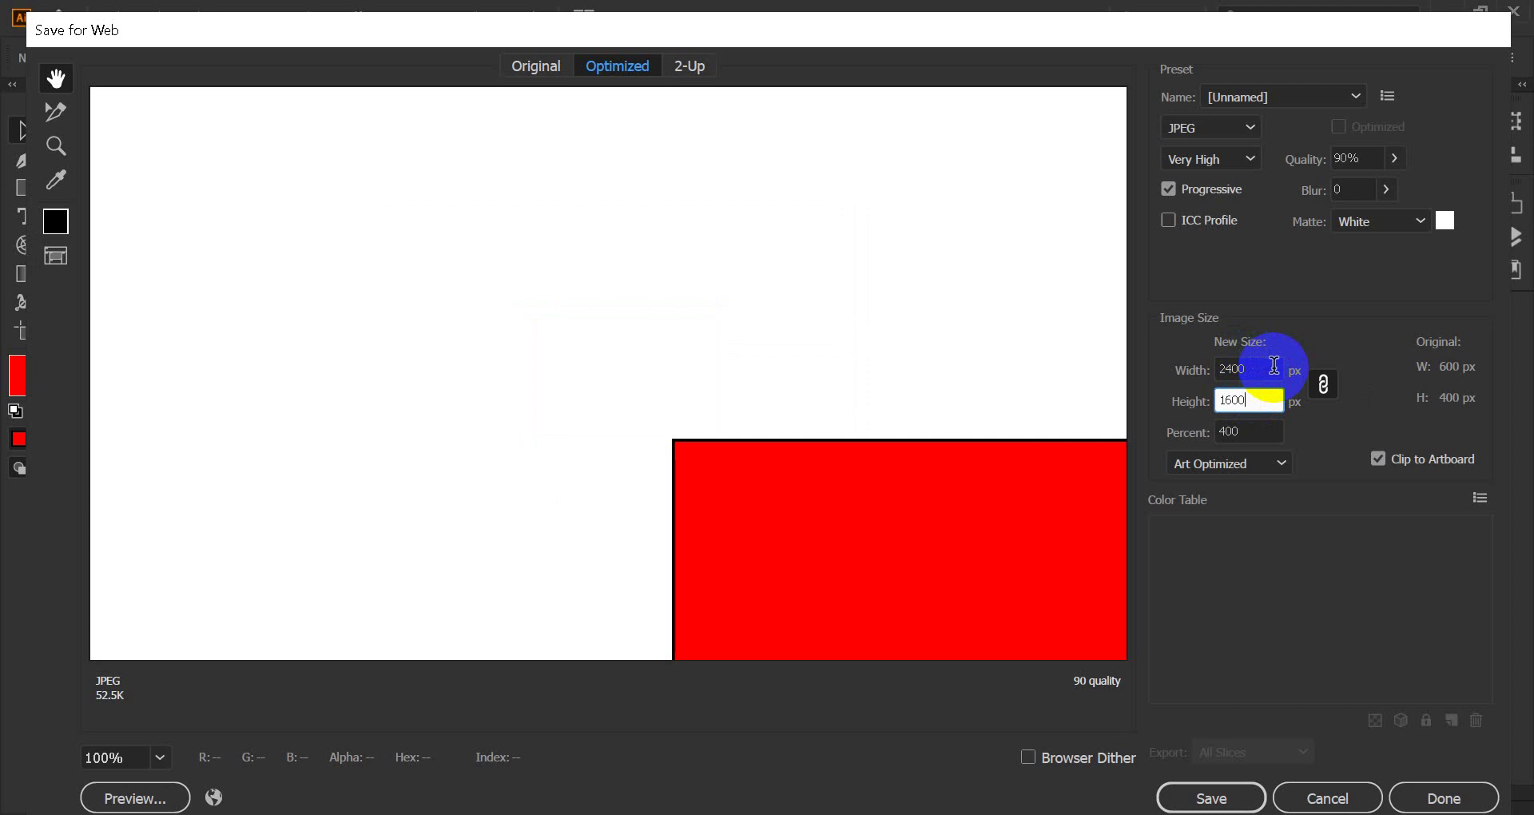
pyautogui.click(1249, 397)
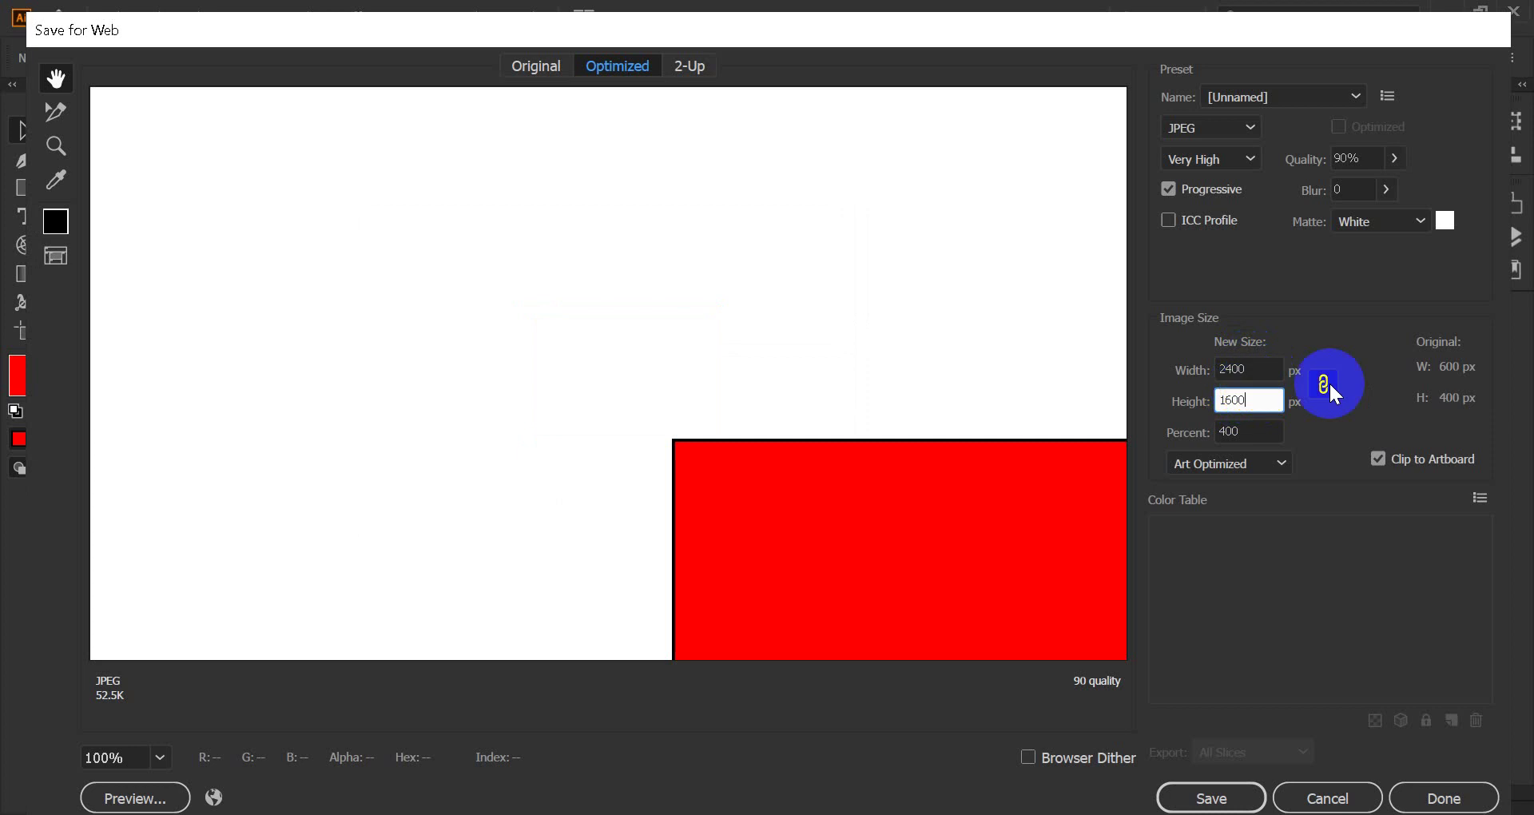
pyautogui.moveTo(795, 376); pyautogui.dragTo(1094, 335)
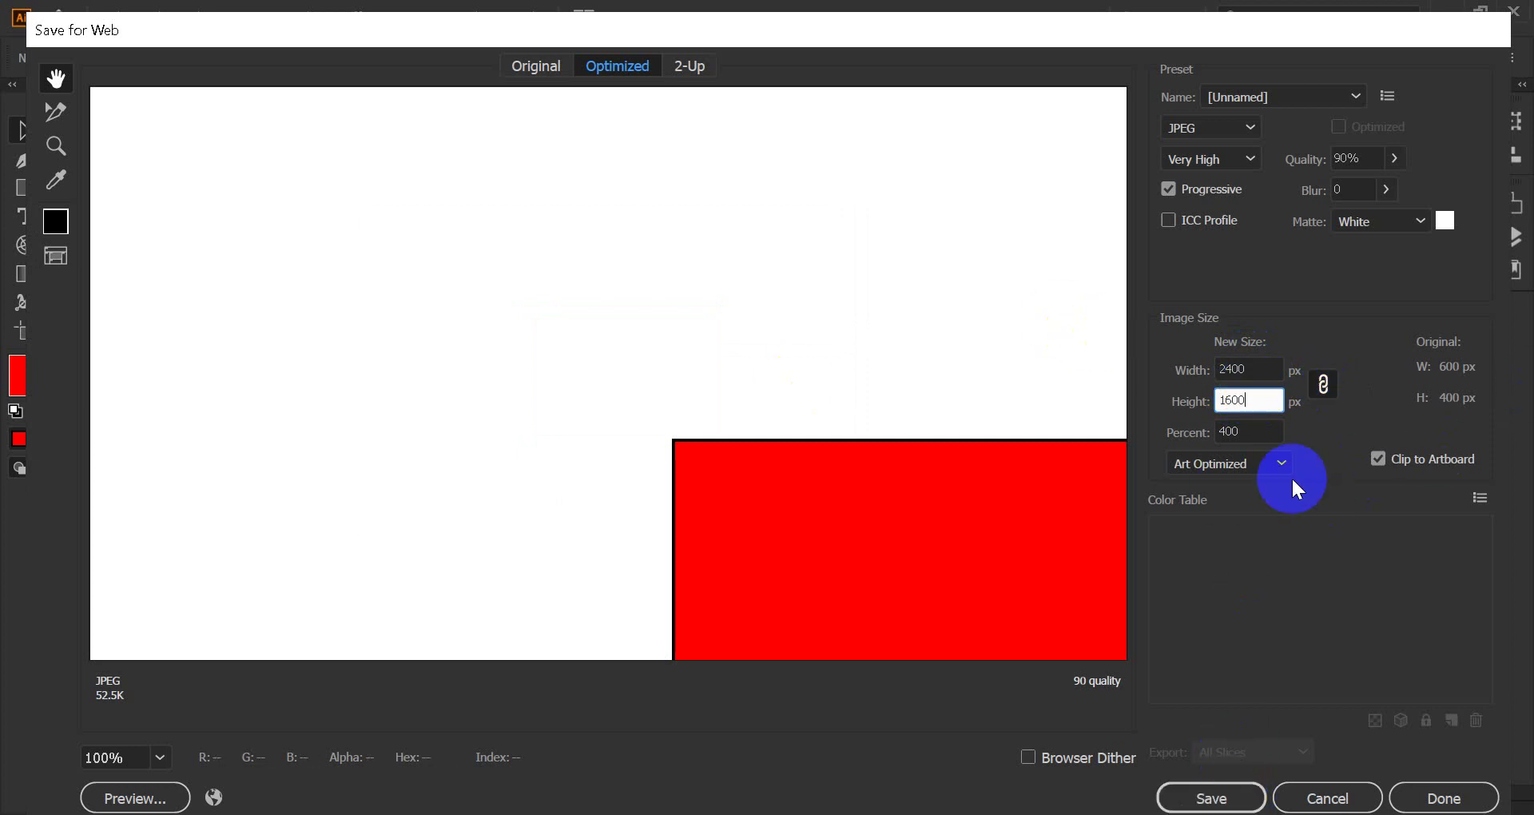
pyautogui.click(1244, 430)
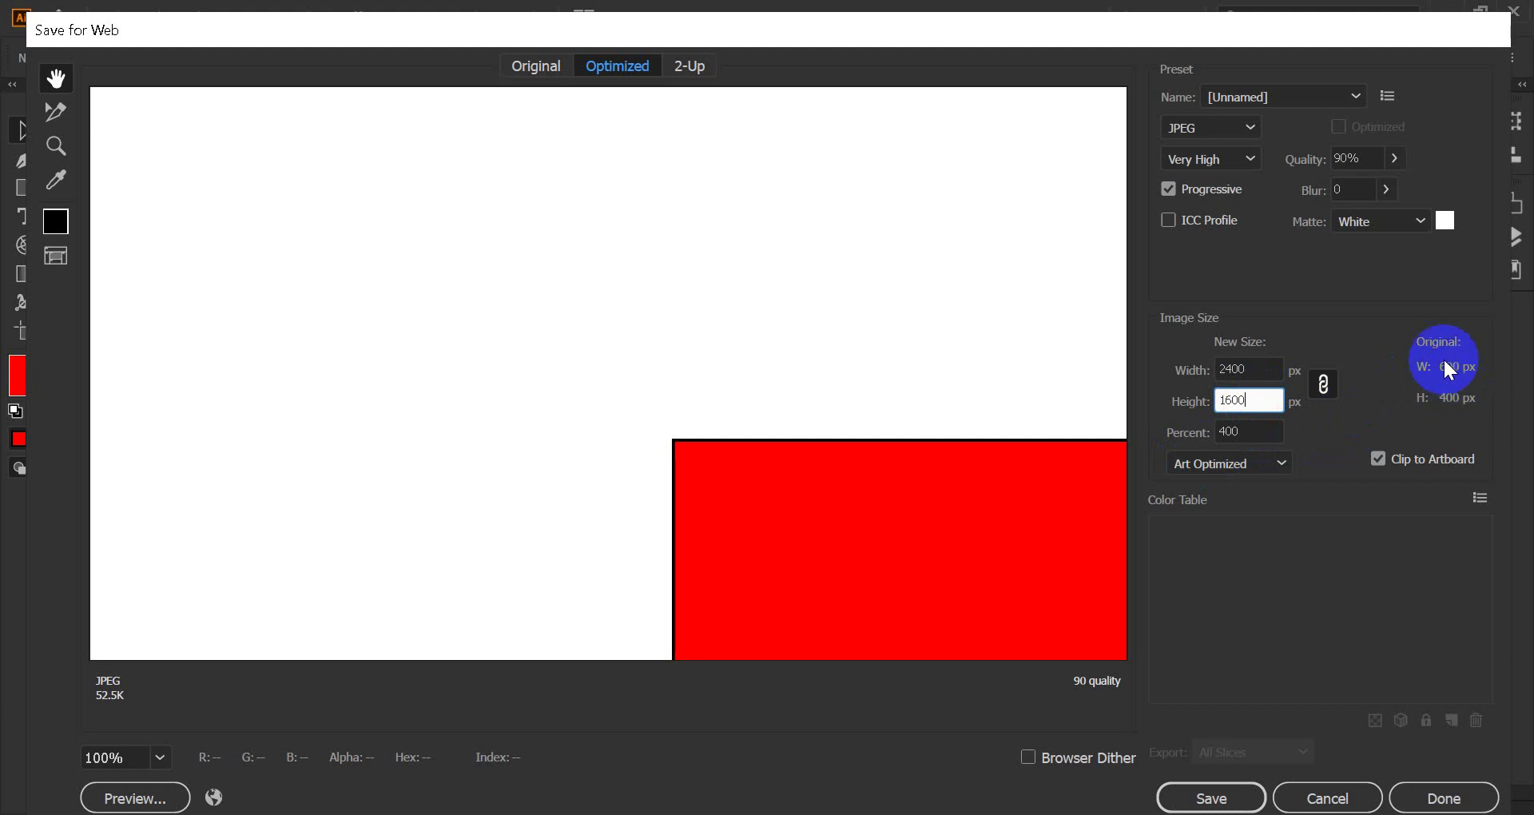
pyautogui.click(1323, 382)
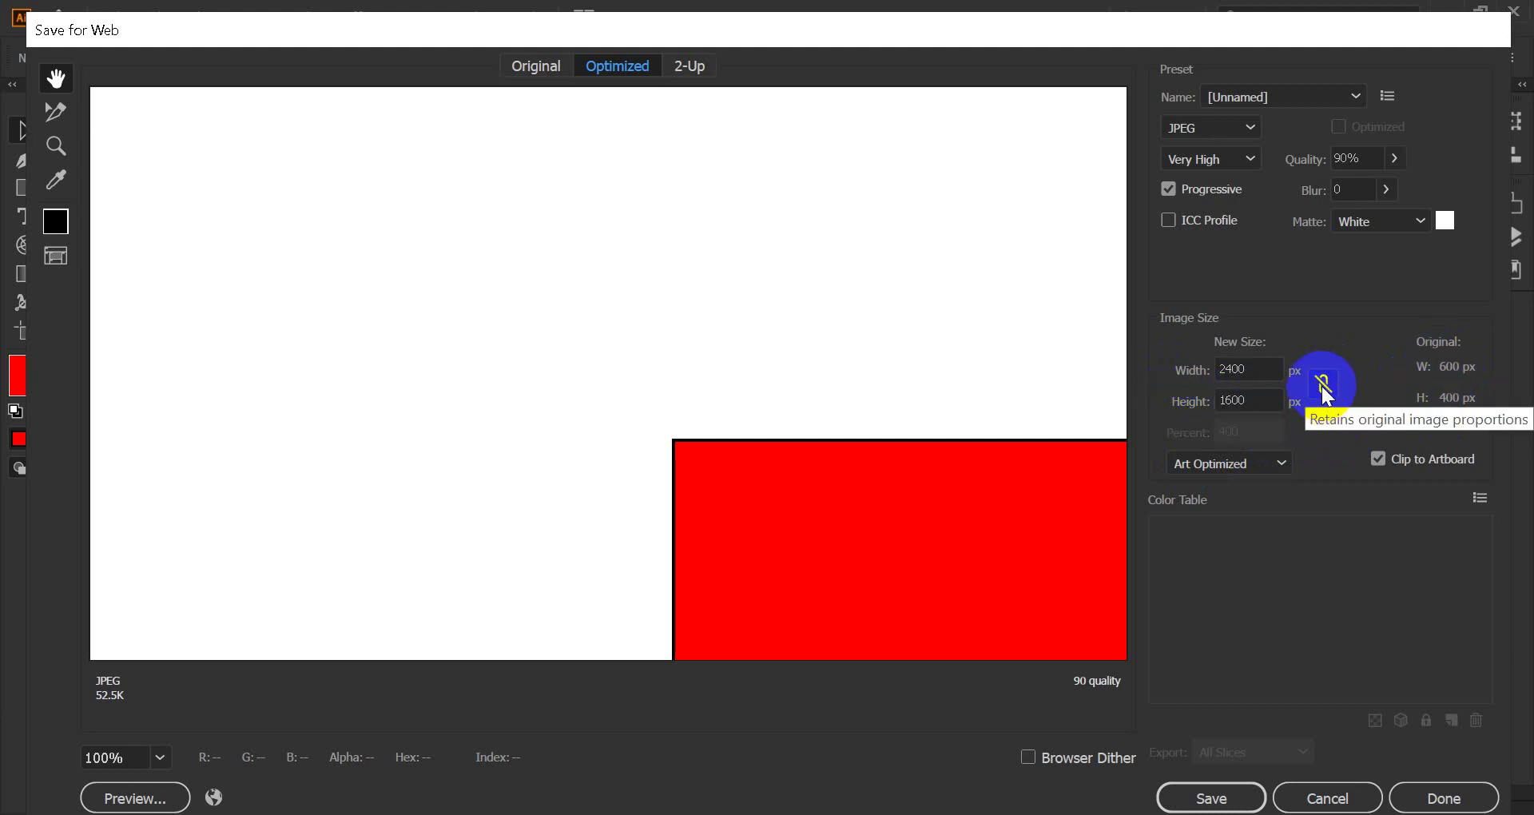
pyautogui.click(1324, 386)
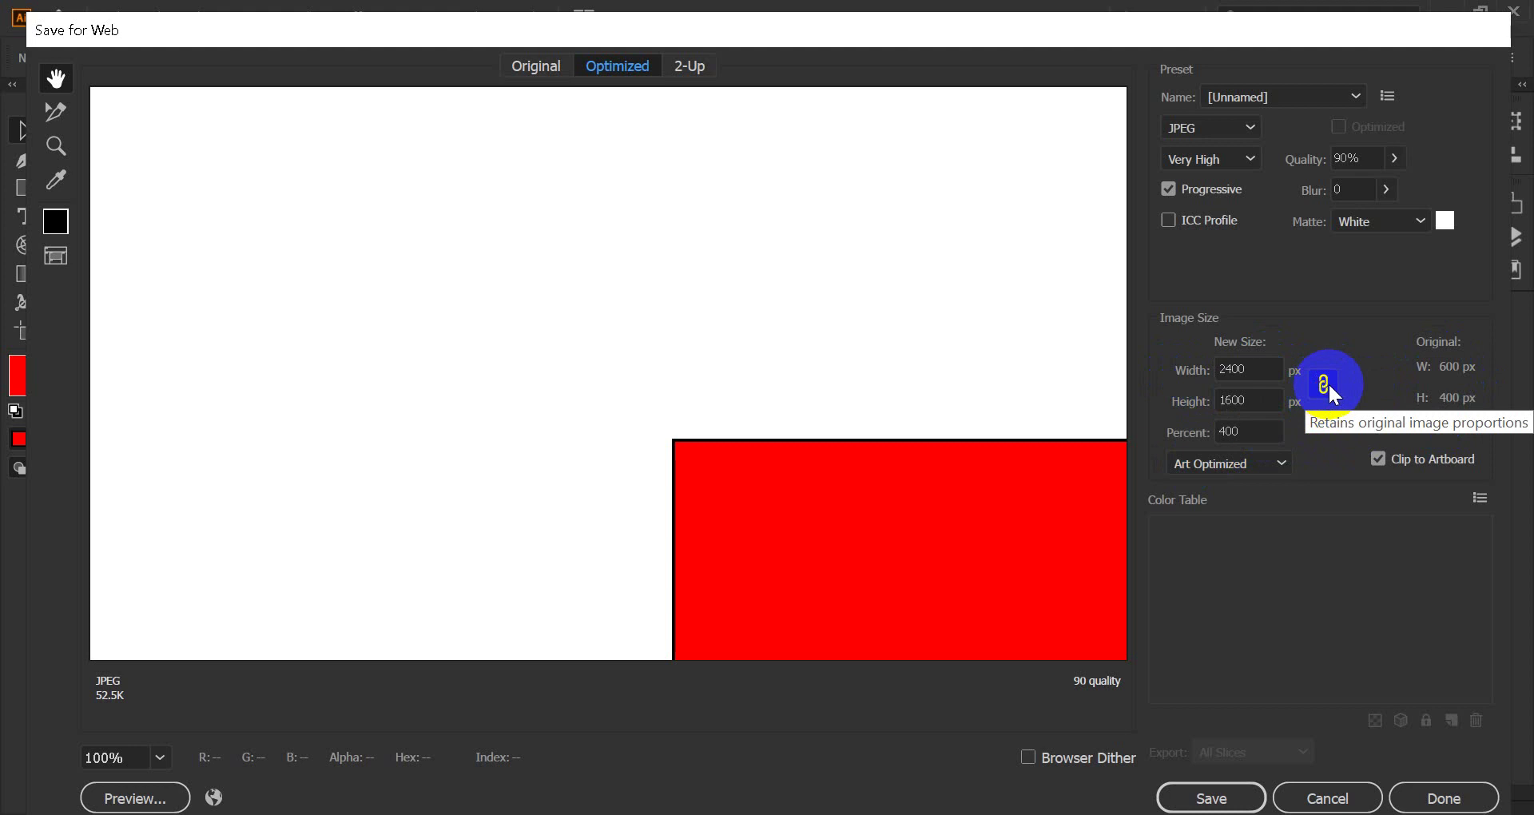
pyautogui.click(1314, 381)
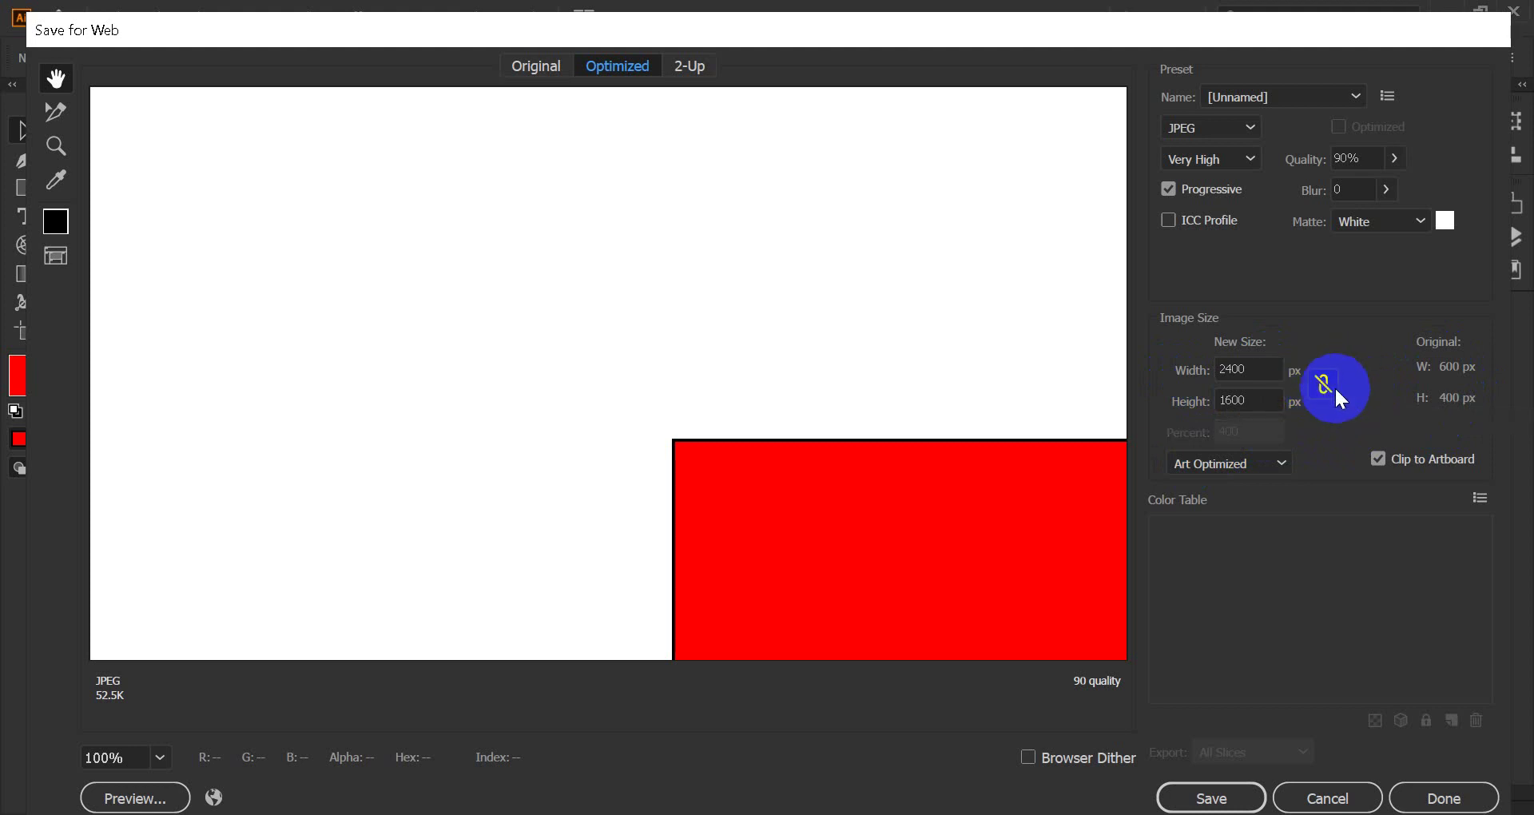
pyautogui.click(1335, 386)
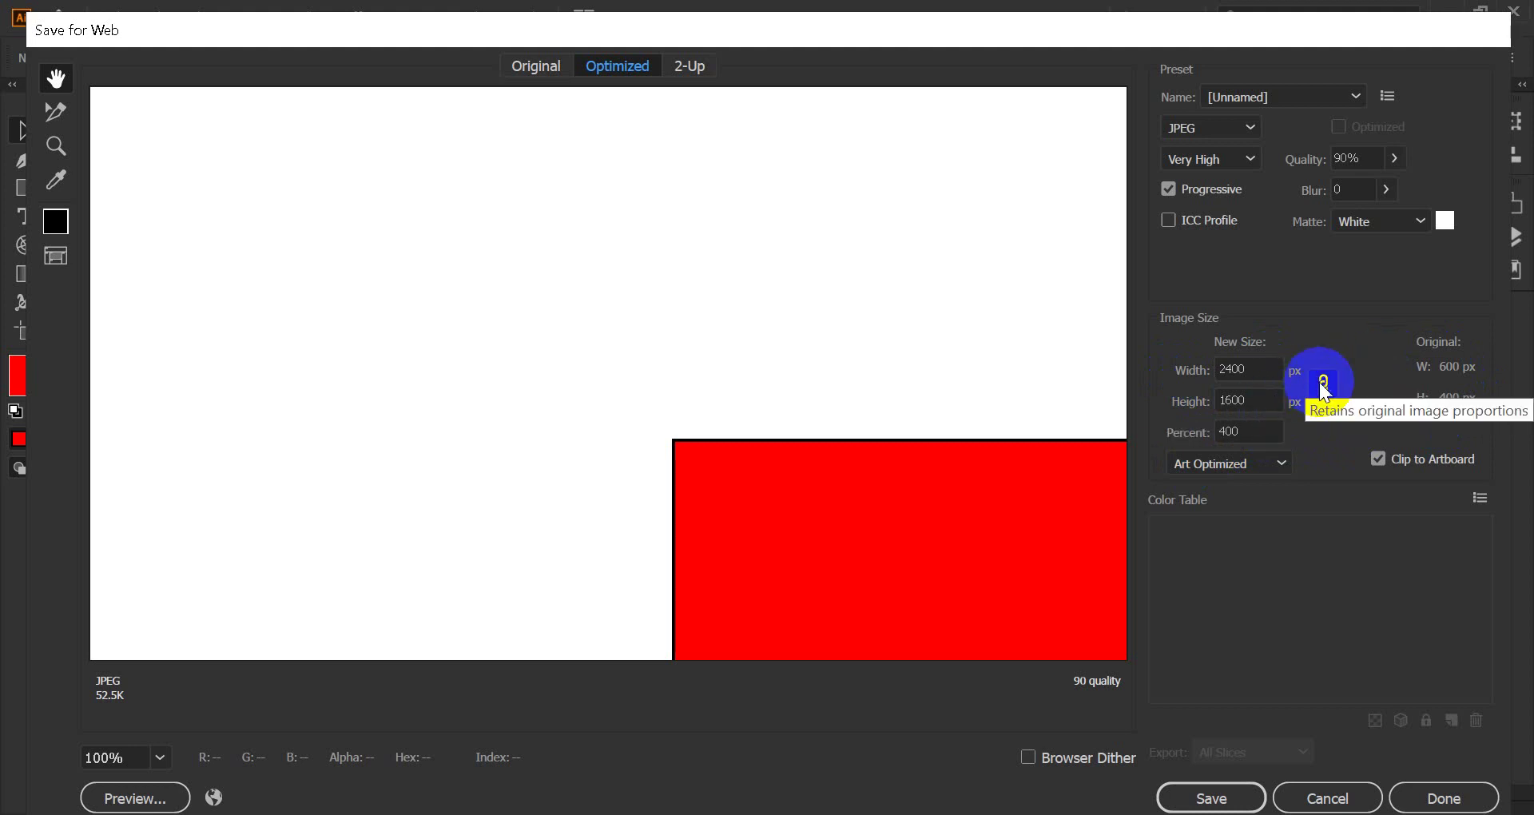
pyautogui.click(1211, 798)
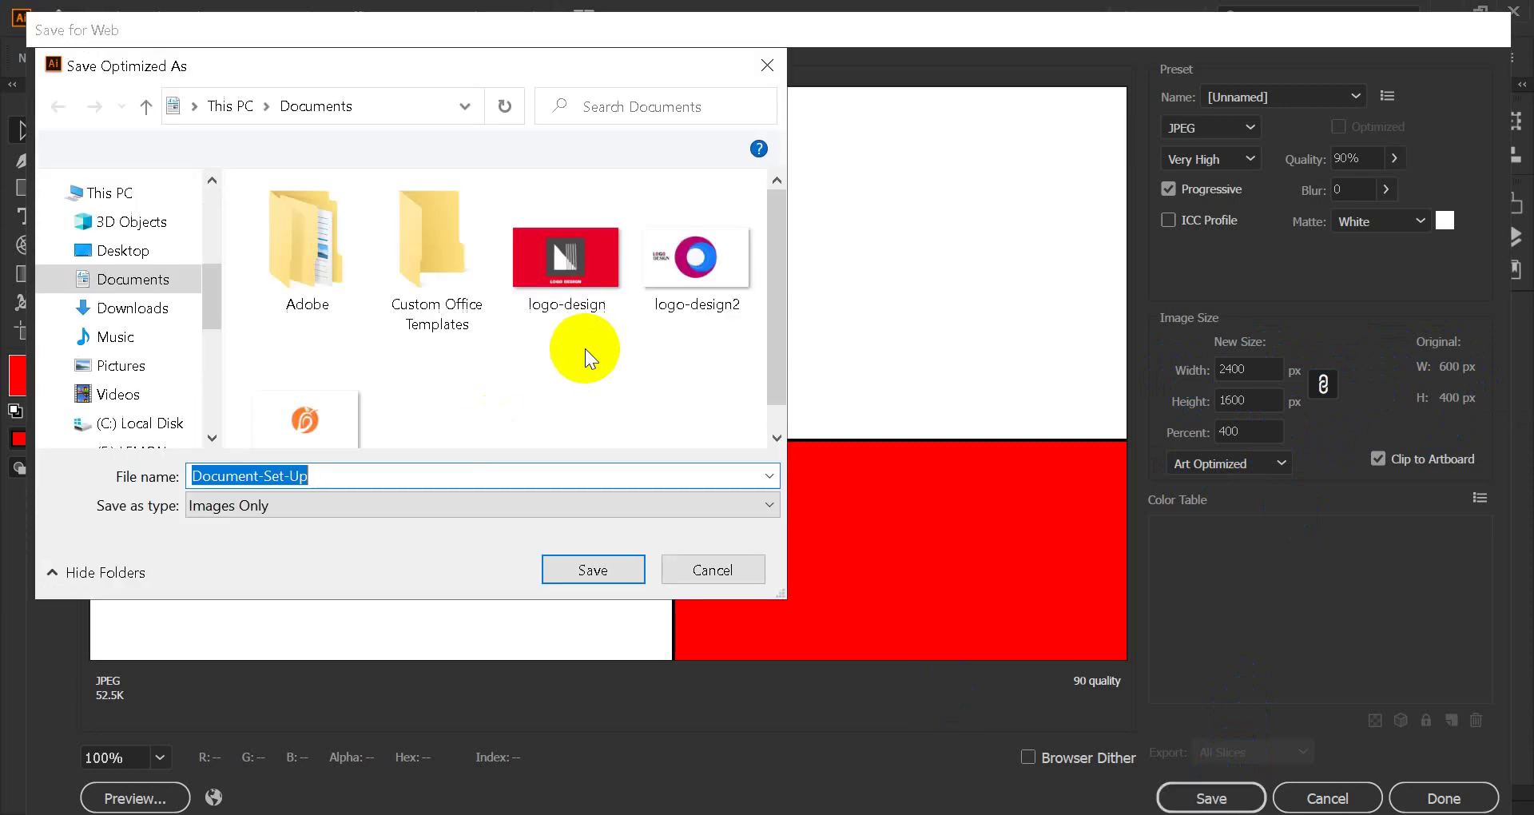
pyautogui.scroll(-1, 152, 326)
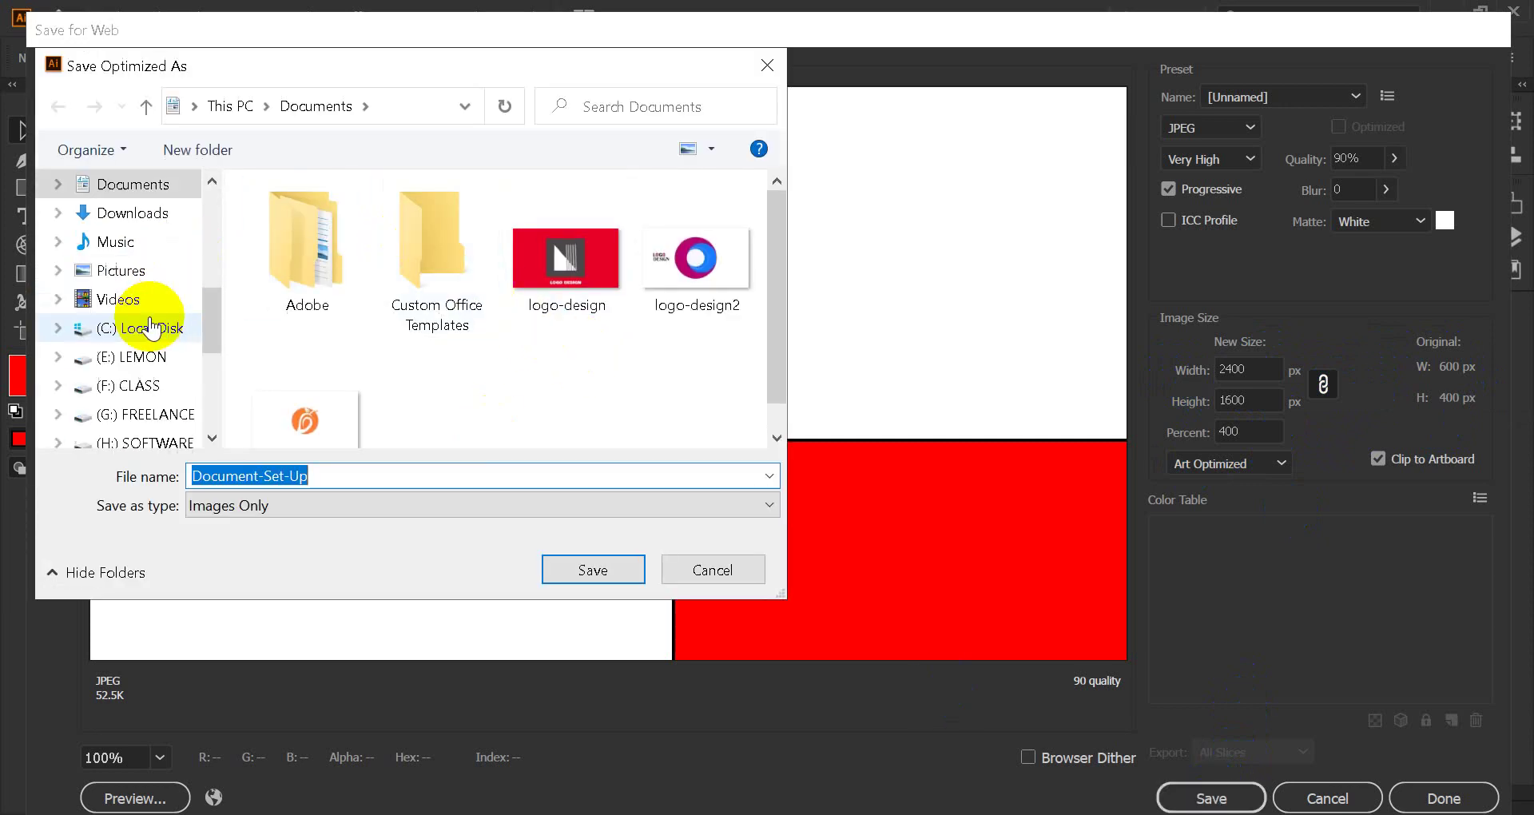
pyautogui.click(160, 413)
pyautogui.click(299, 275)
pyautogui.doubleClick(299, 275)
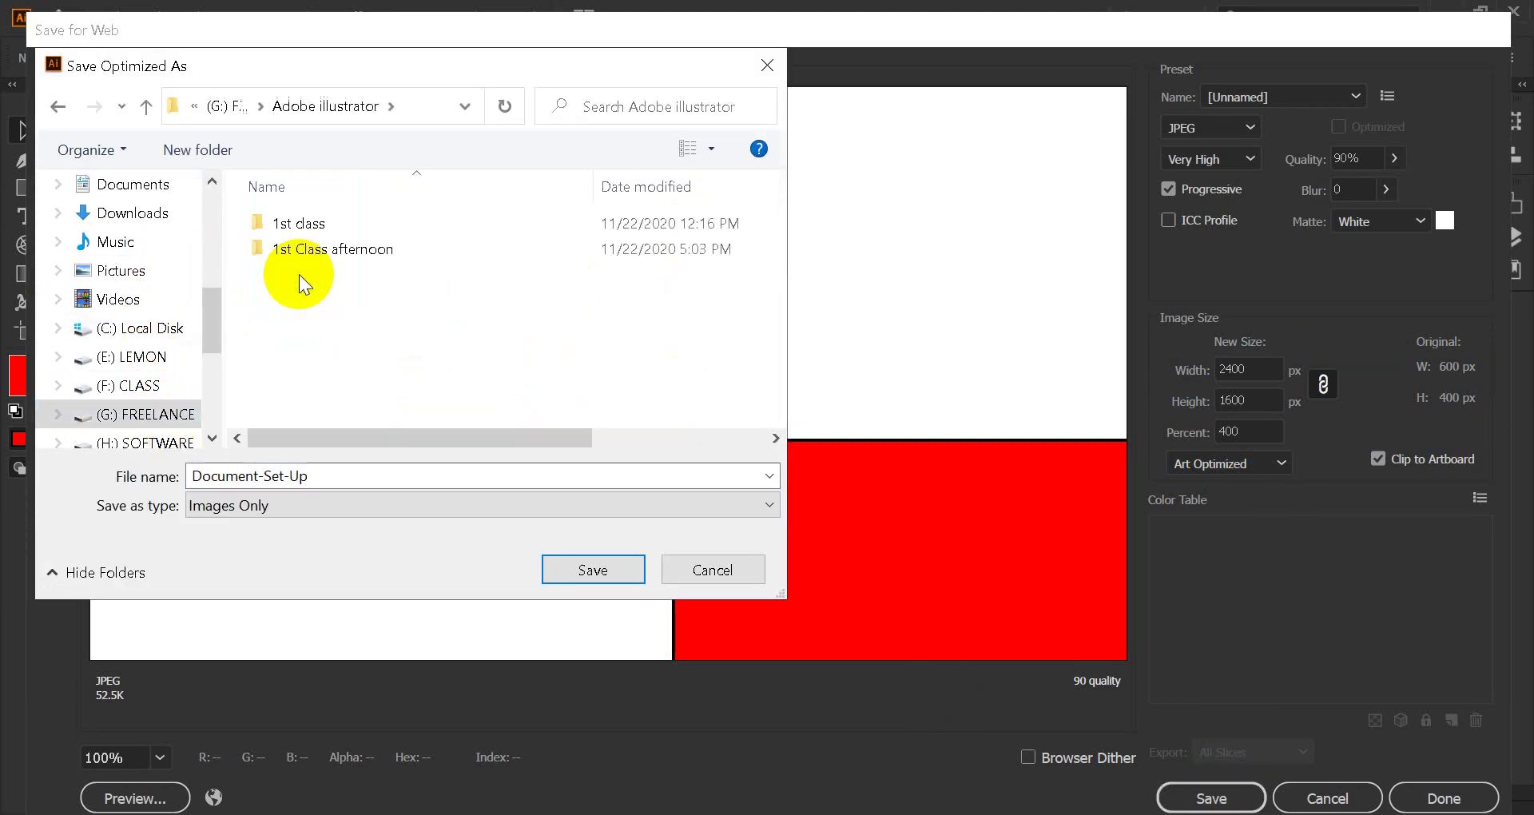
pyautogui.doubleClick(303, 254)
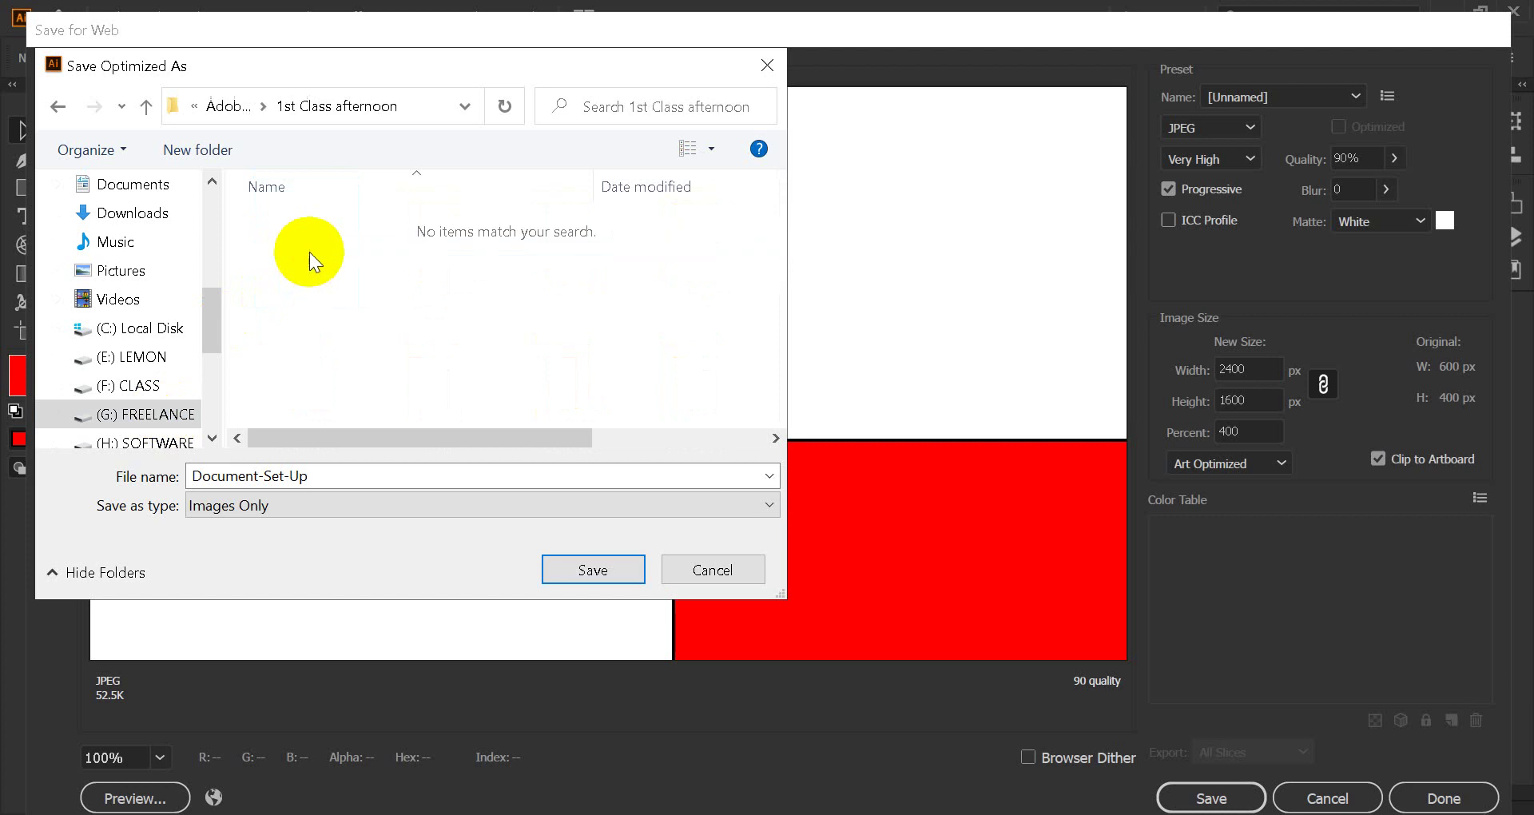
pyautogui.click(602, 578)
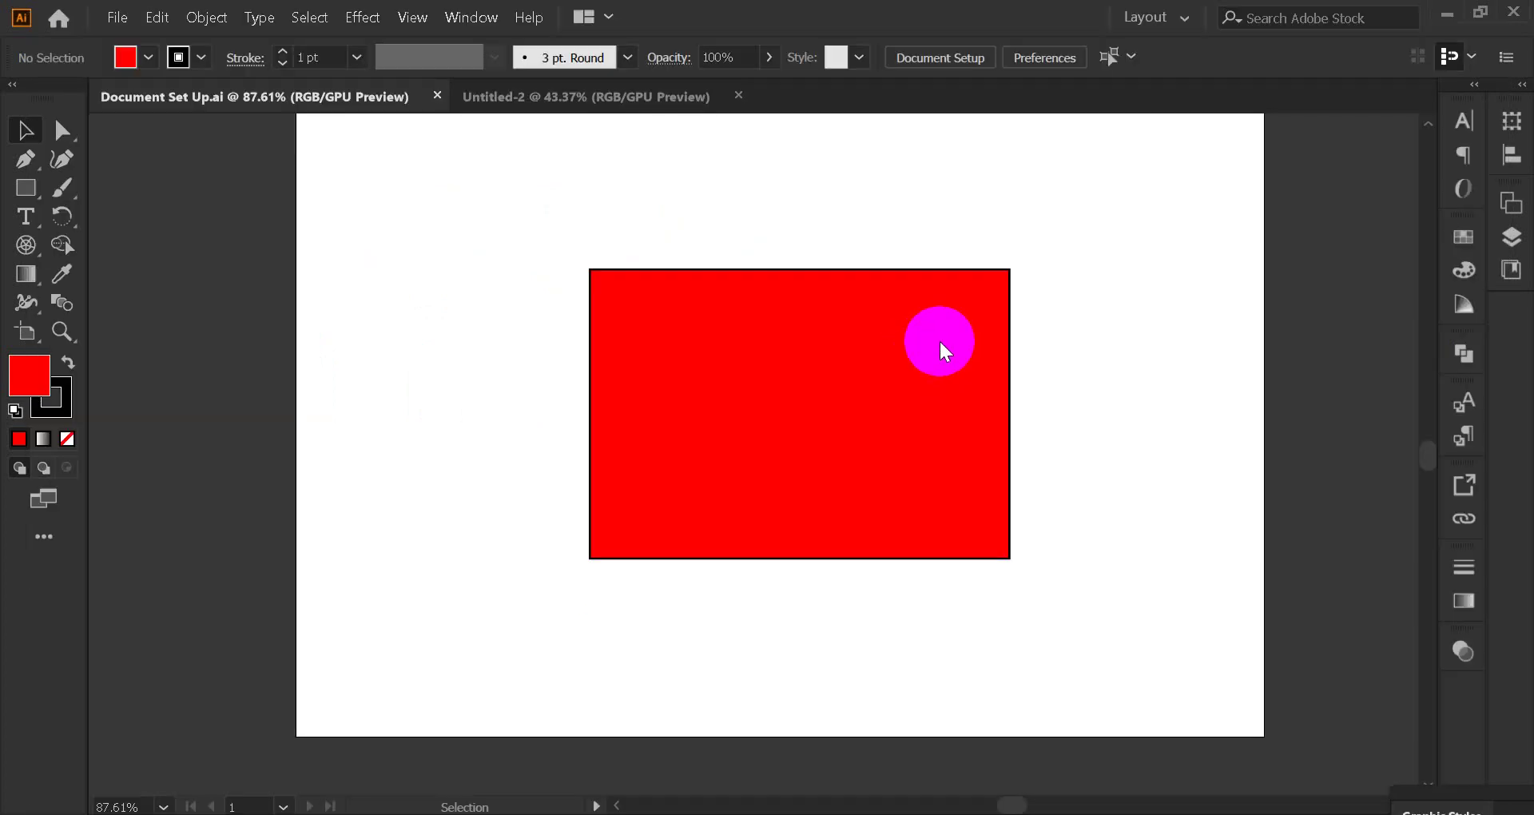
pyautogui.click(444, 96)
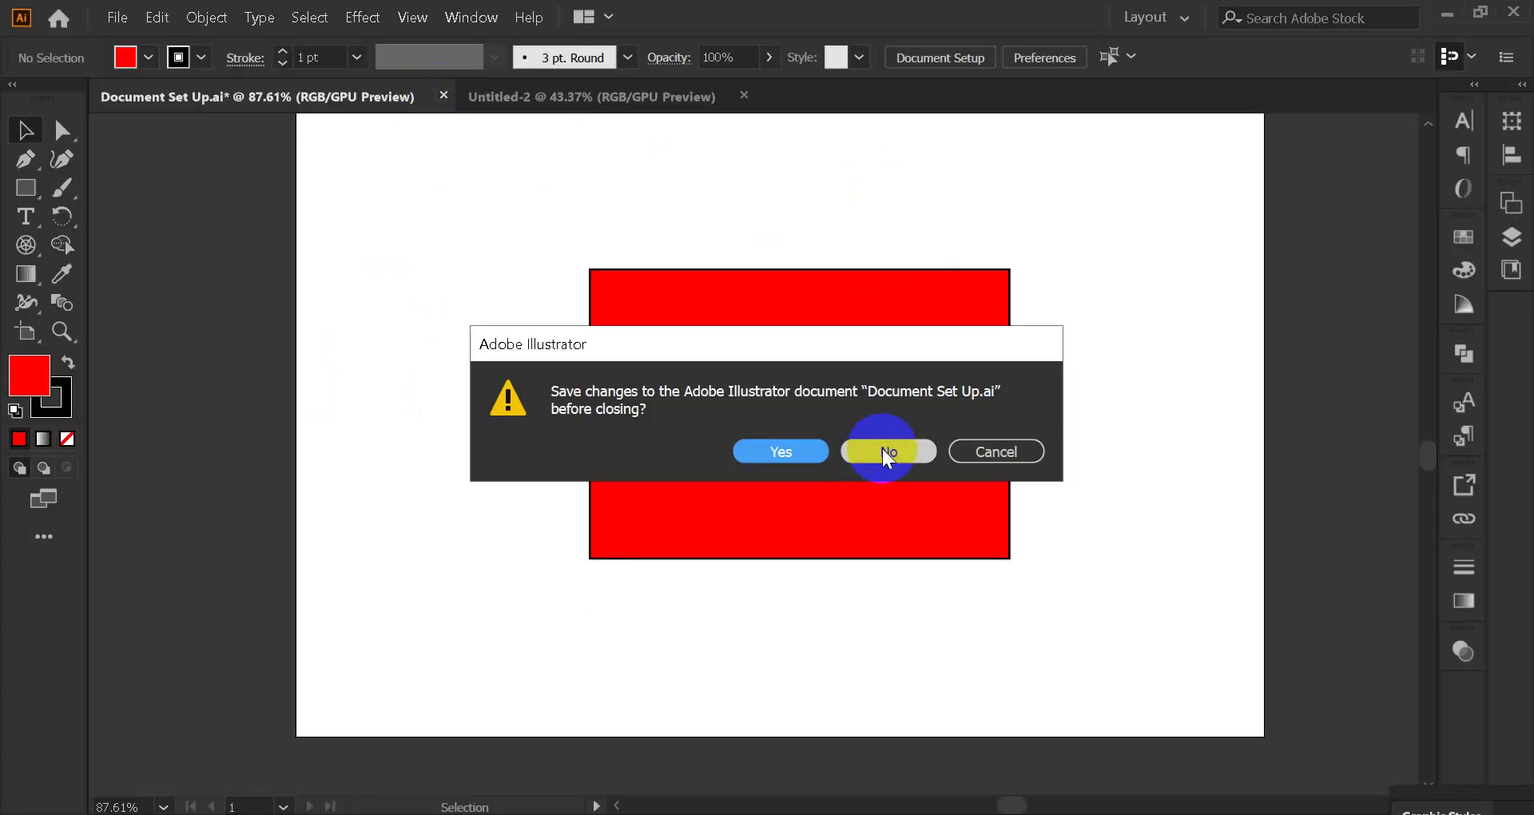
pyautogui.click(1008, 451)
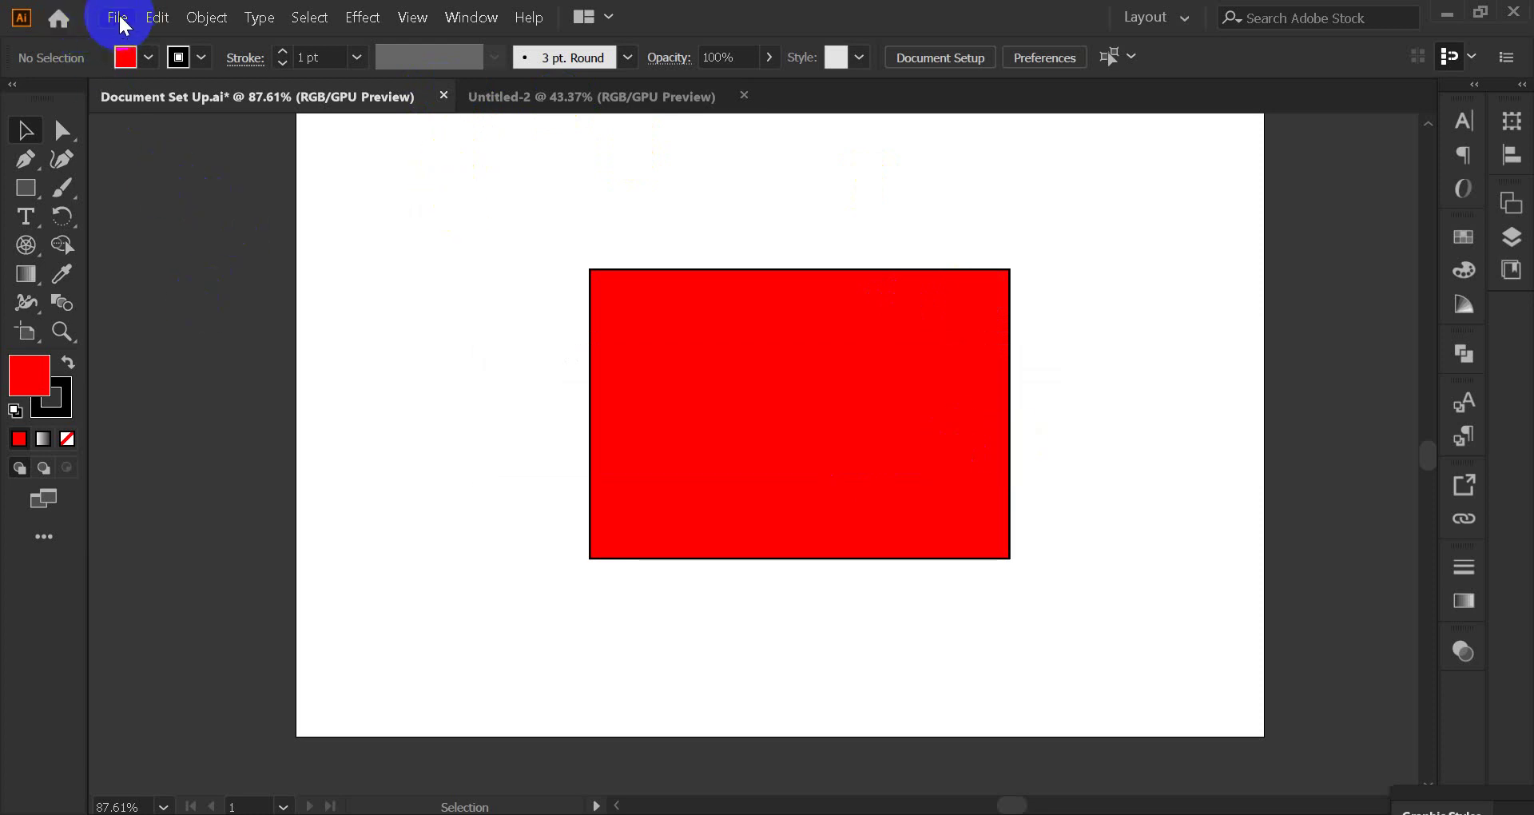
# Reopen Save for Web and set the image width to 4000 px (4000 × 2667).
pyautogui.click(116, 18)
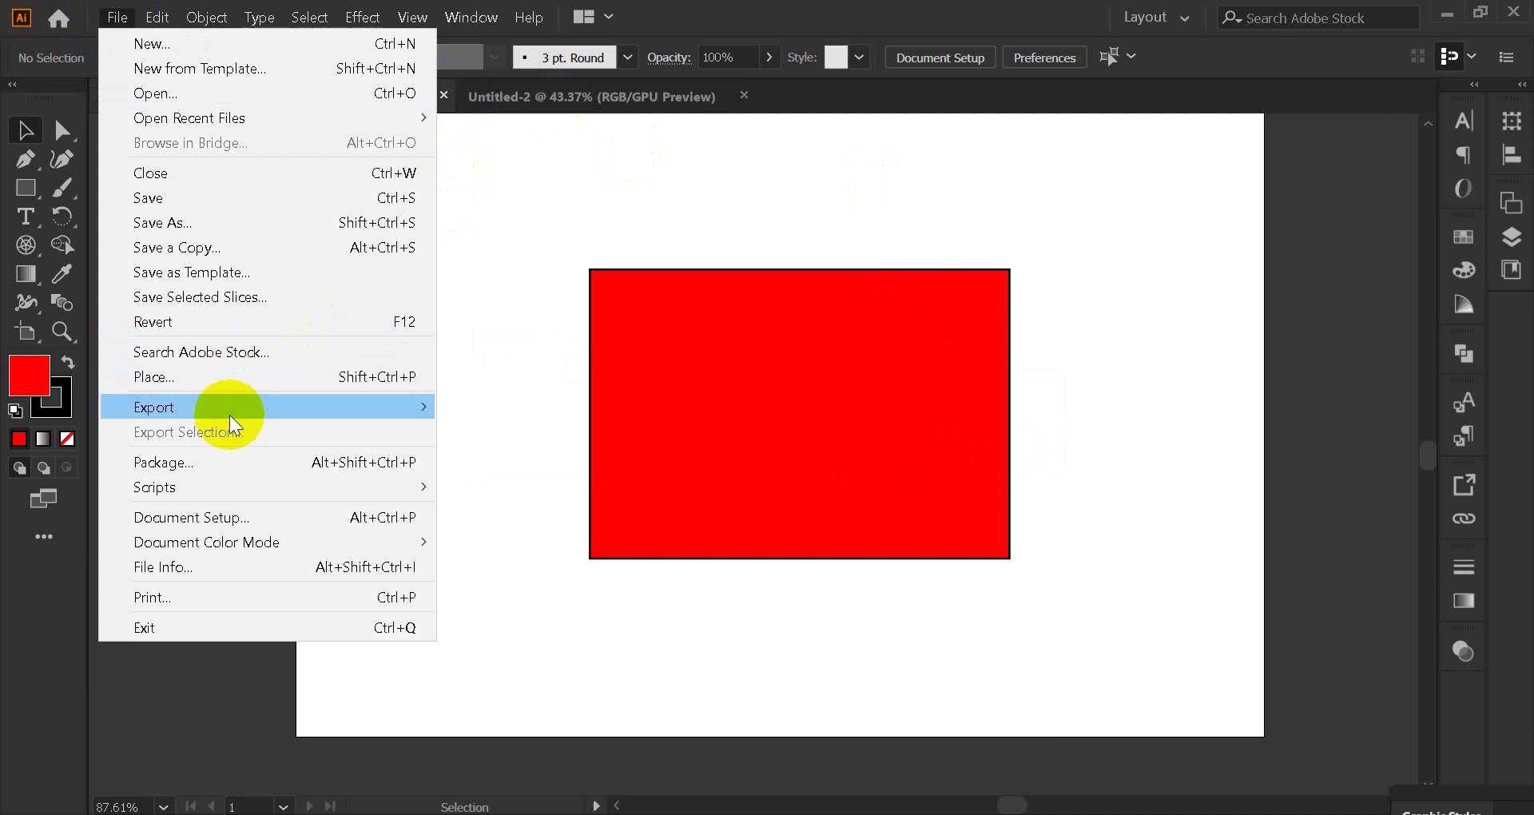
pyautogui.click(551, 455)
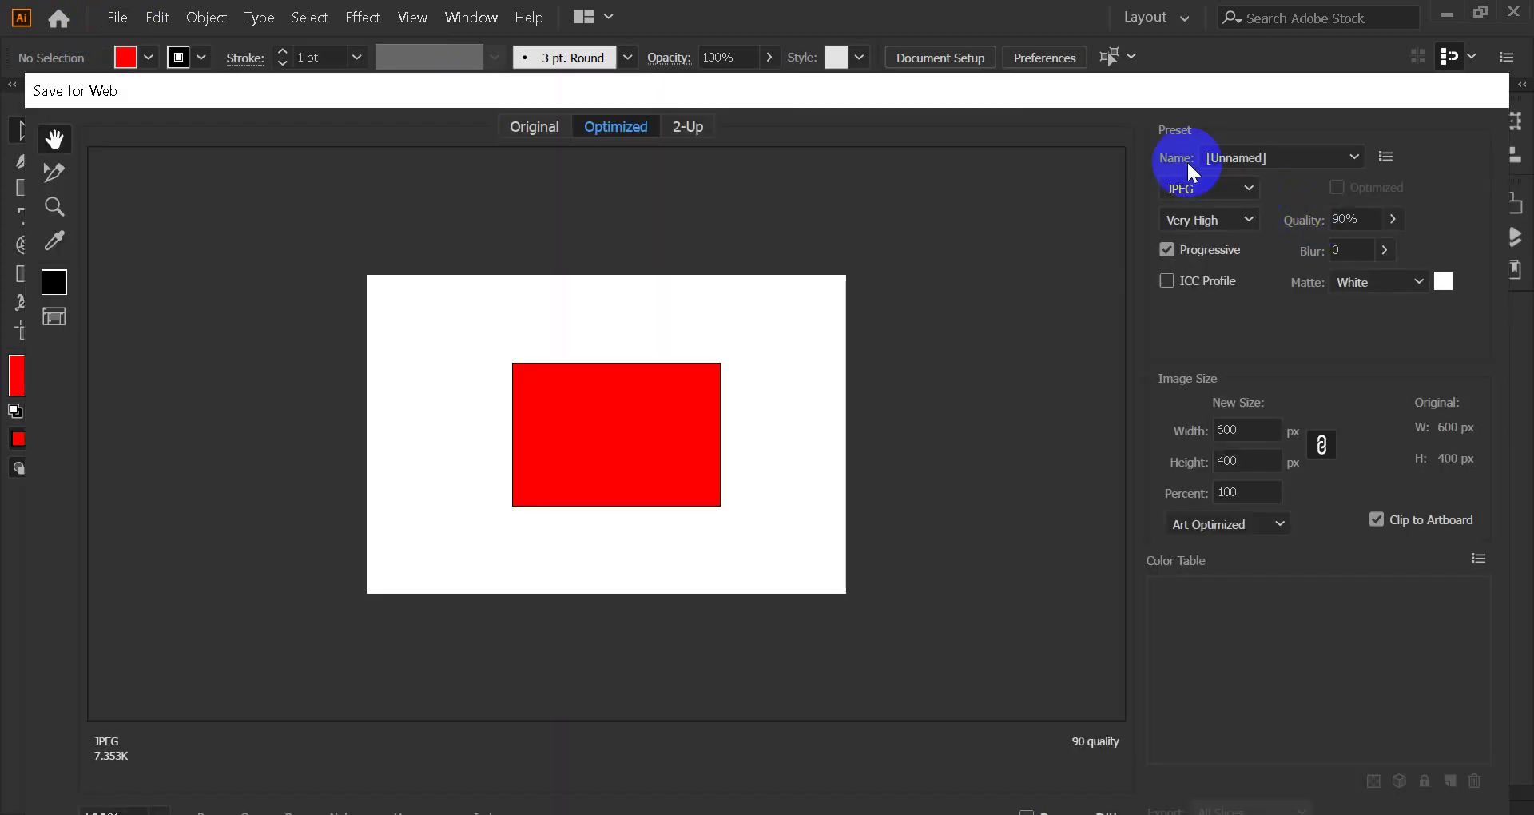
pyautogui.click(1248, 430)
pyautogui.moveTo(1248, 430); pyautogui.dragTo(1171, 438)
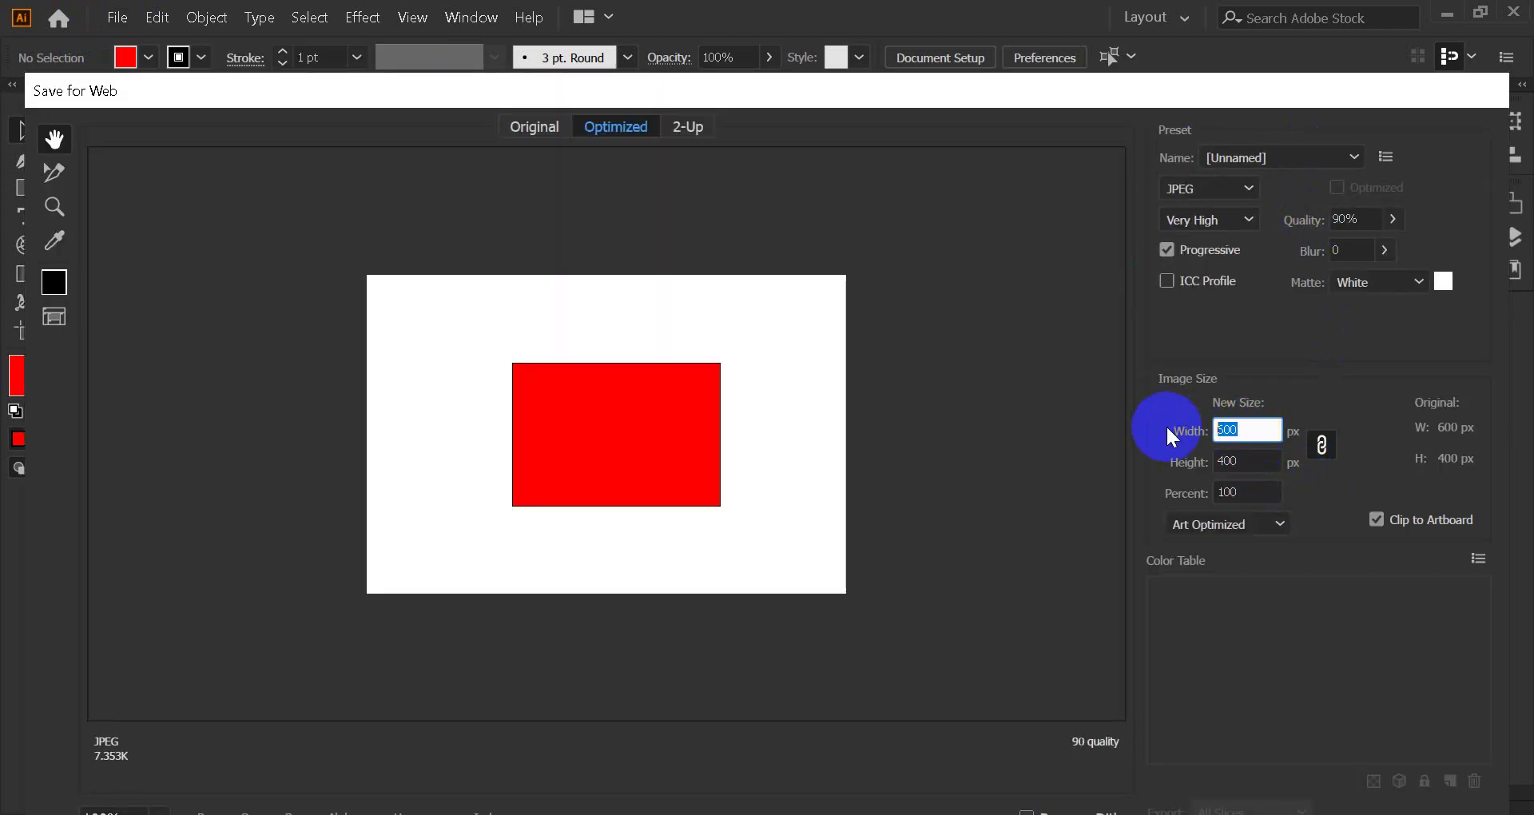
pyautogui.write('4000')
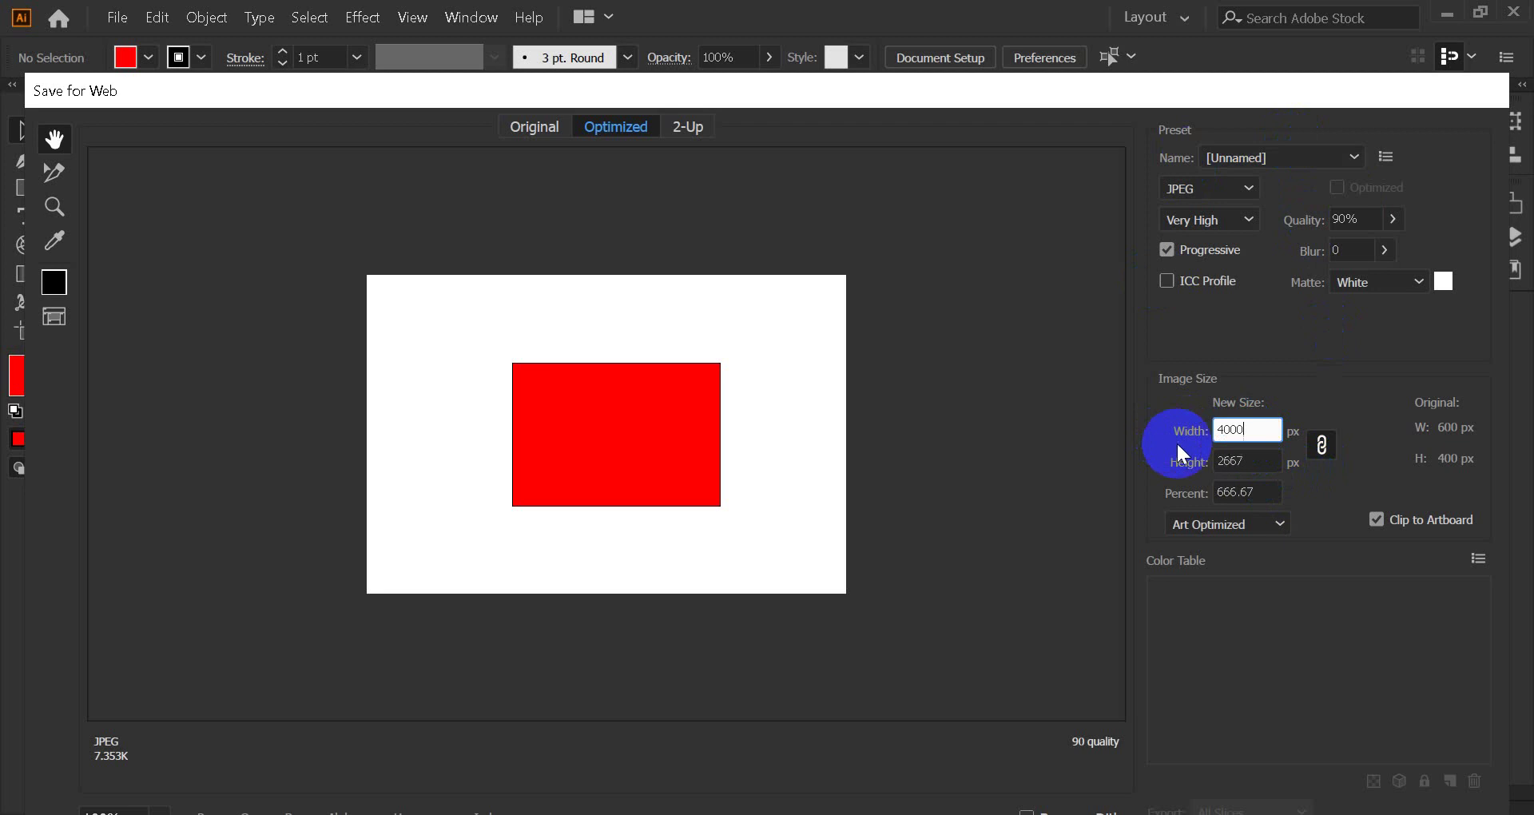
pyautogui.moveTo(1075, 112); pyautogui.dragTo(1058, 49)
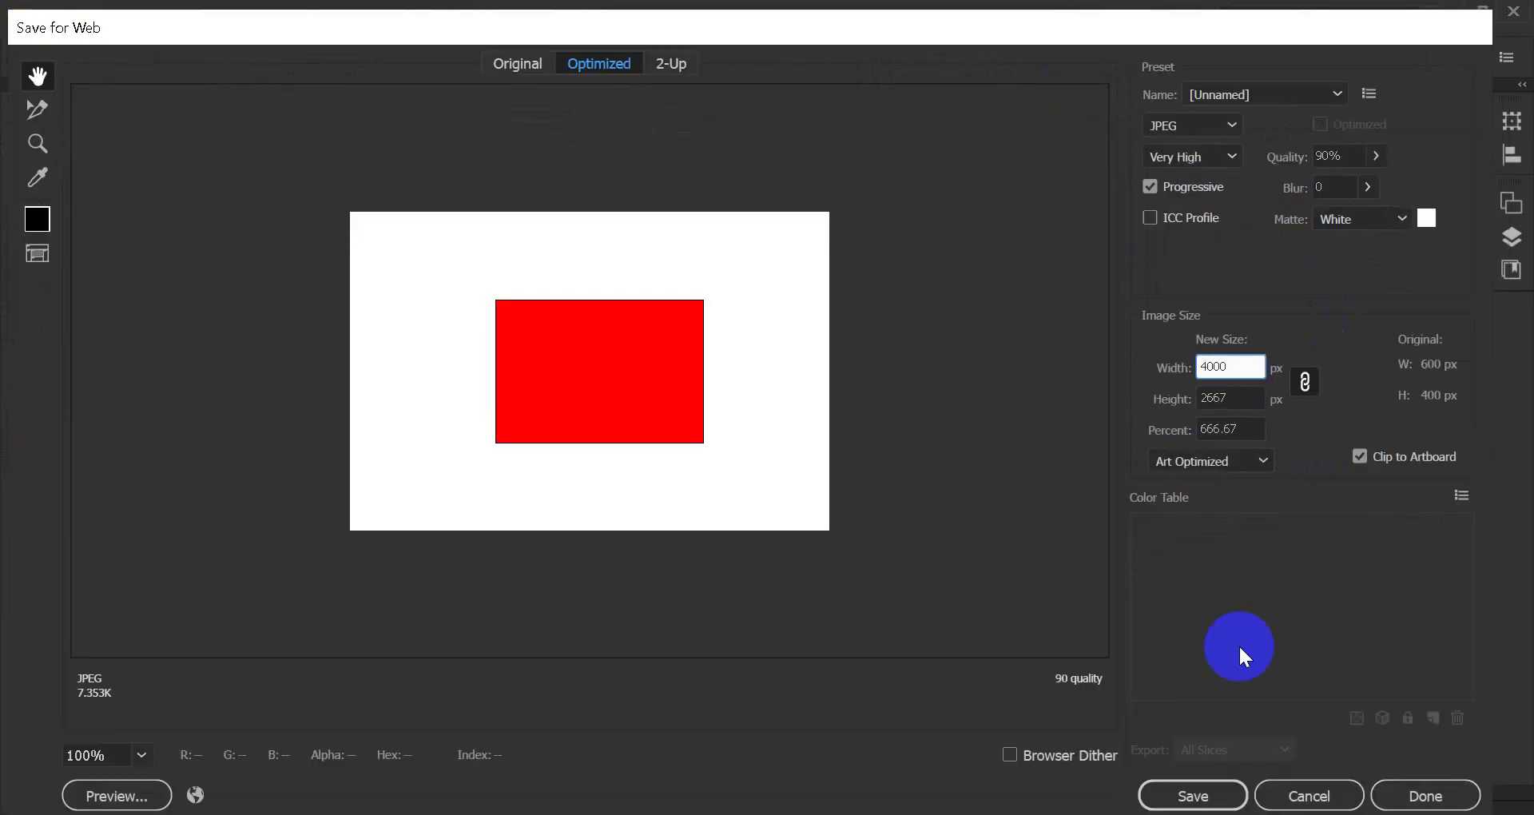
pyautogui.click(1200, 794)
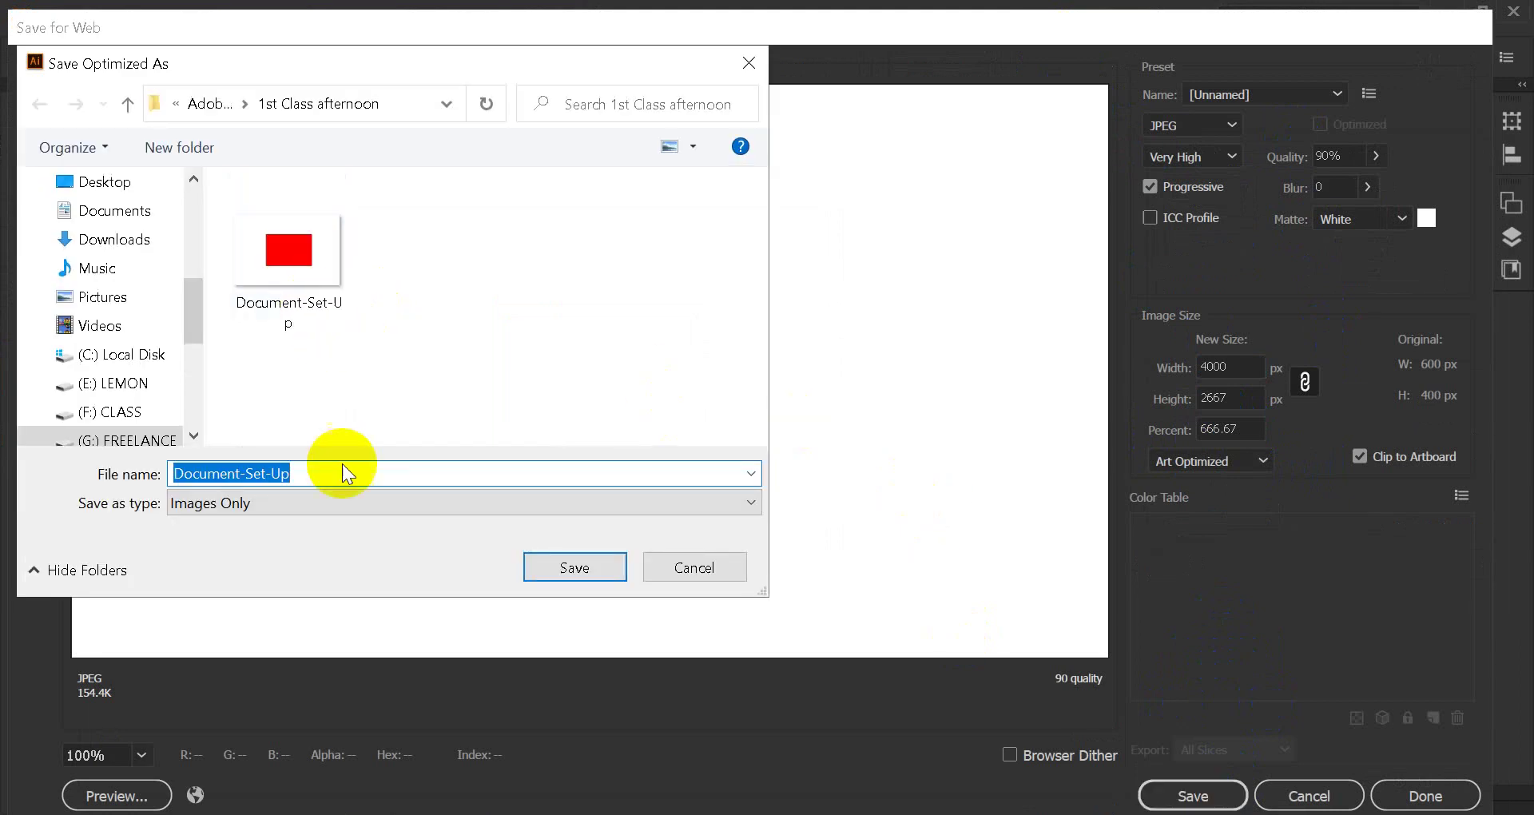
# Save the JPEG under the name Document-Set-Up-2.
pyautogui.click(311, 475)
pyautogui.write('-2')
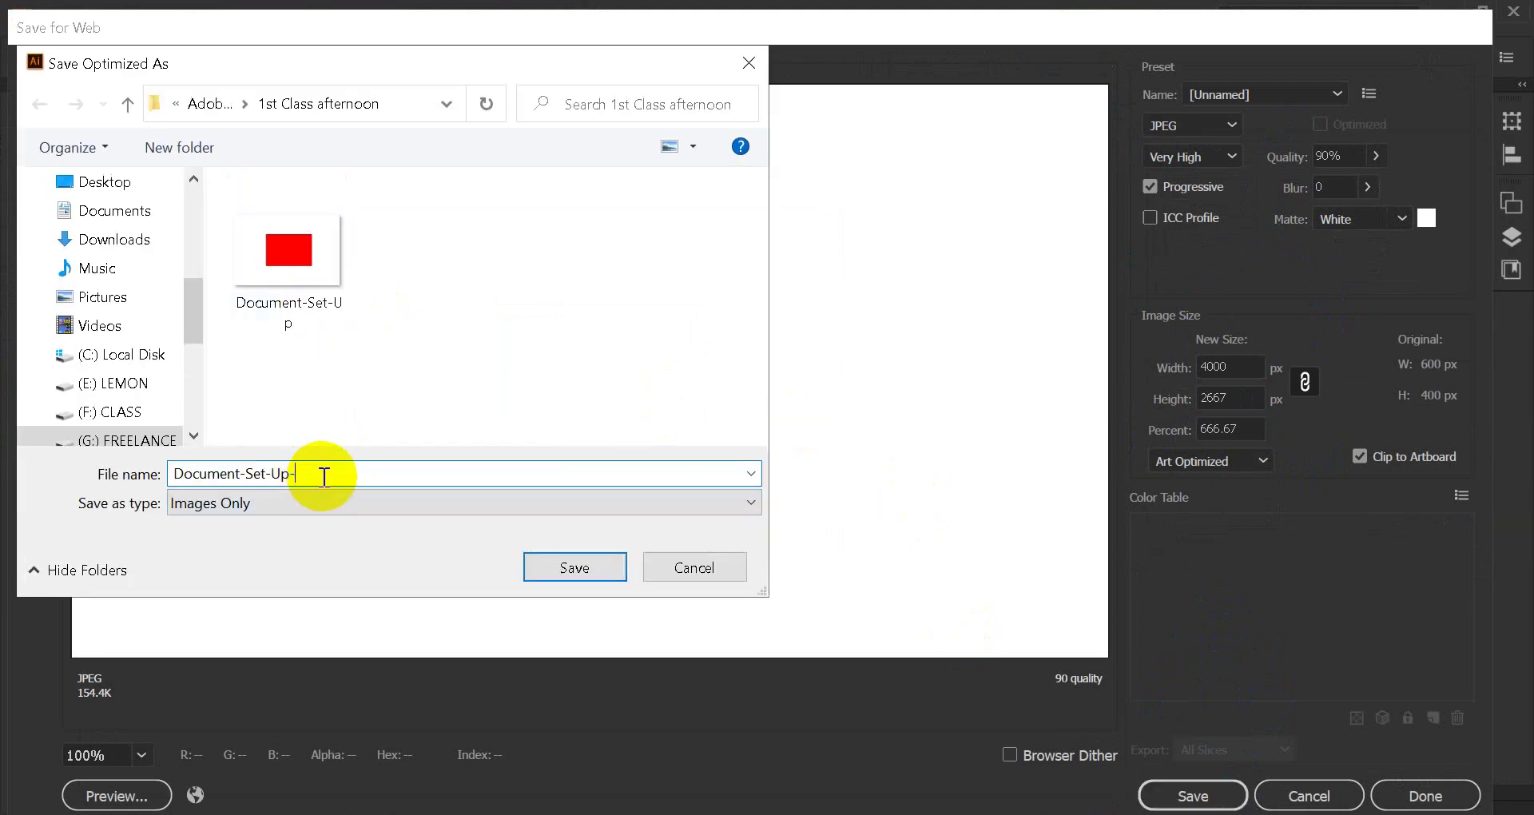
pyautogui.click(561, 571)
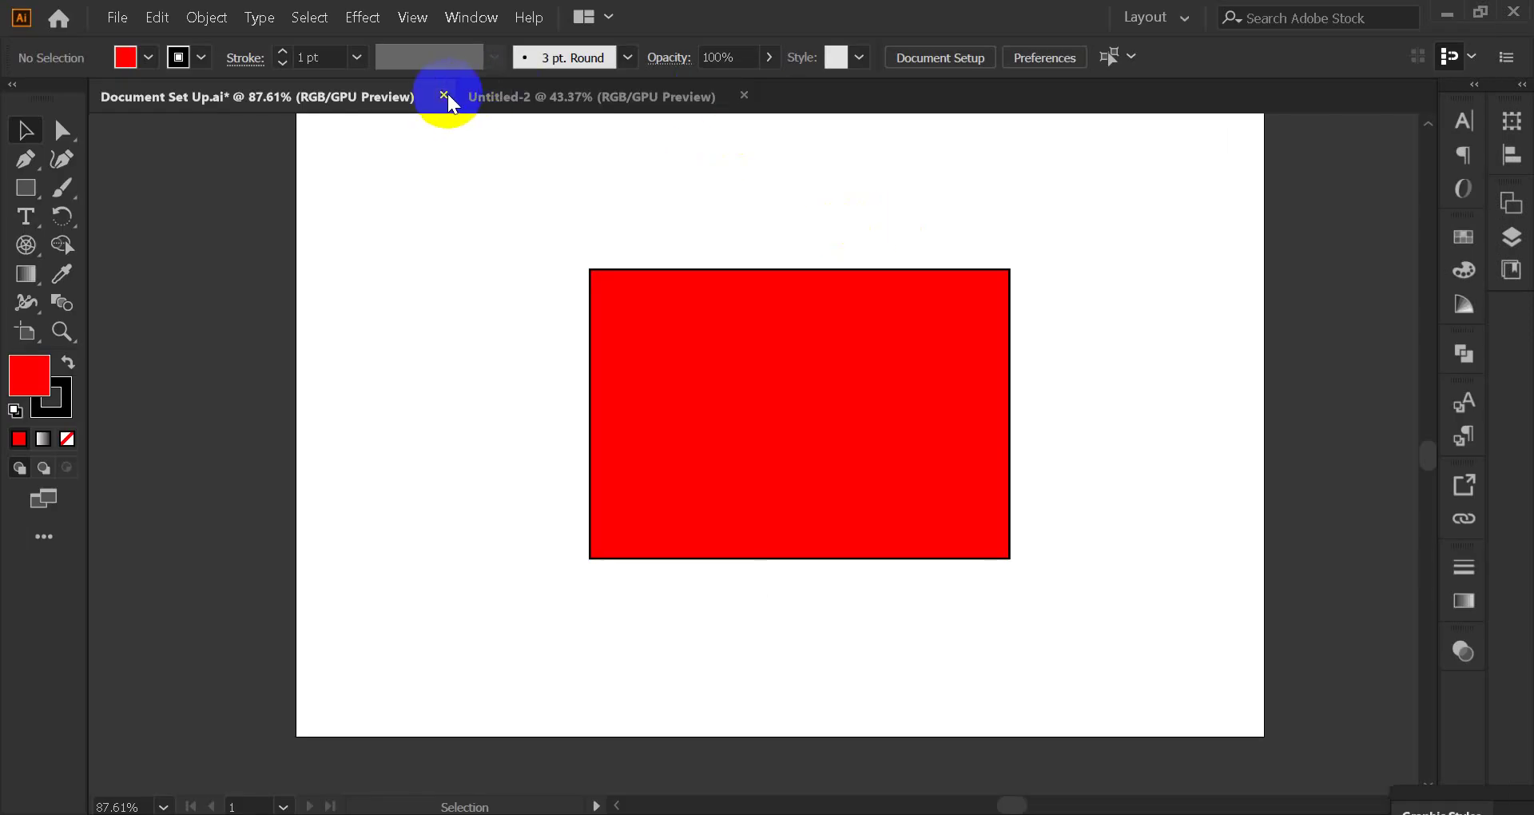
# Close both documents without saving and quit Illustrator.
pyautogui.click(443, 96)
pyautogui.click(895, 453)
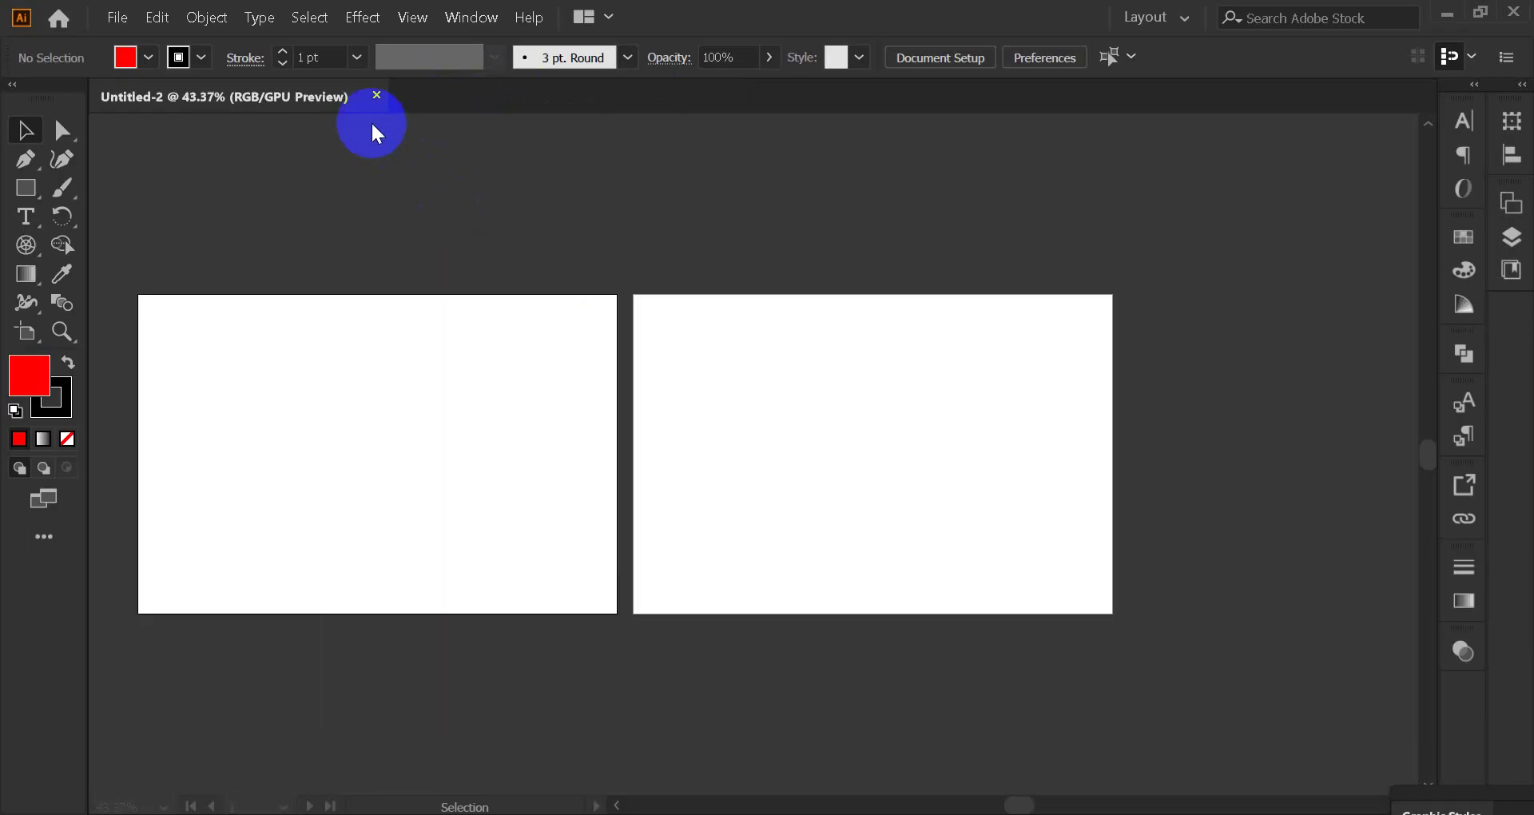
pyautogui.click(376, 95)
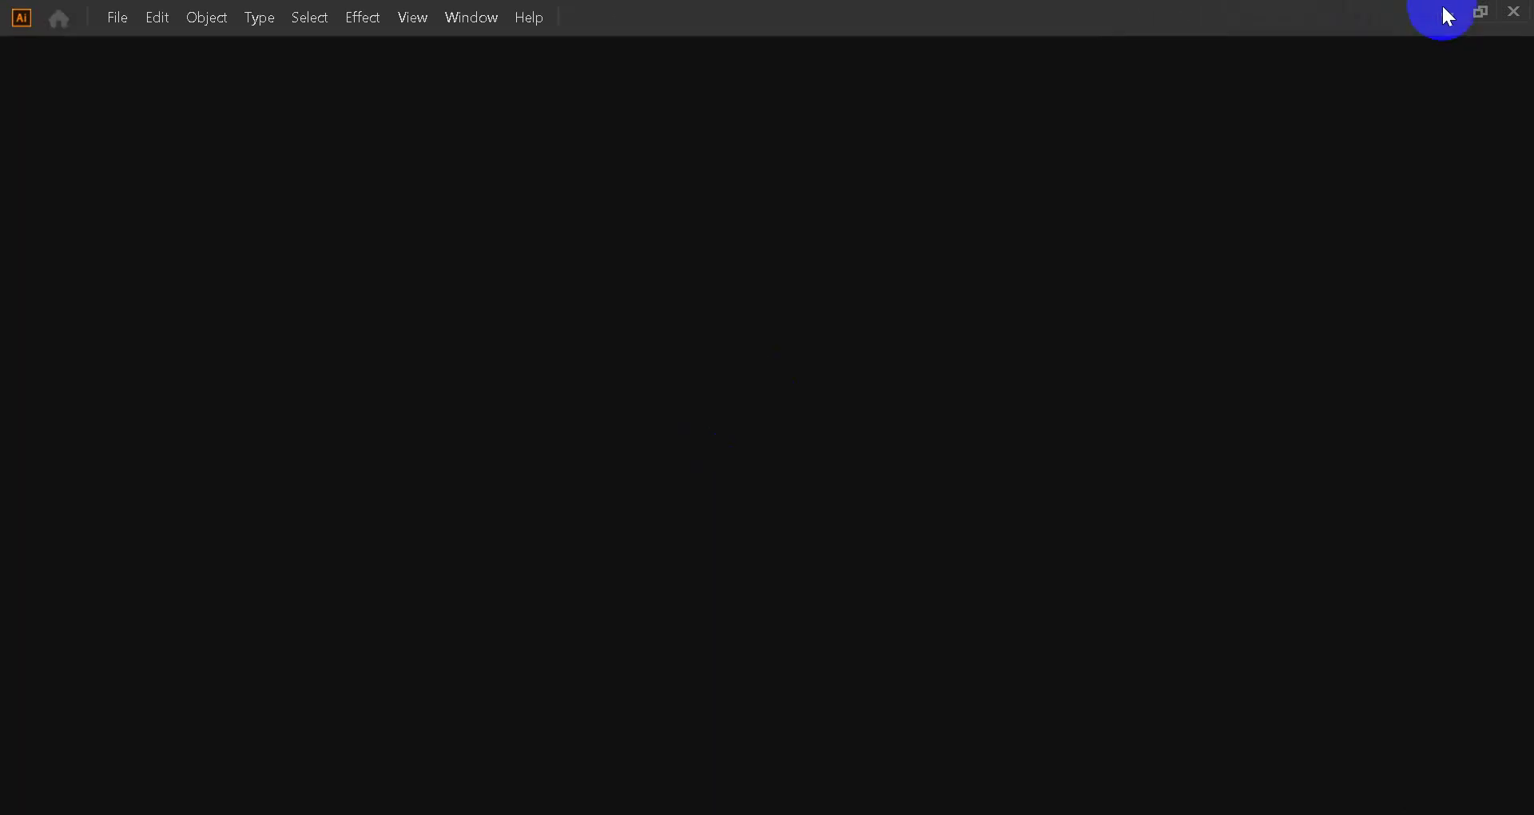
pyautogui.click(1447, 13)
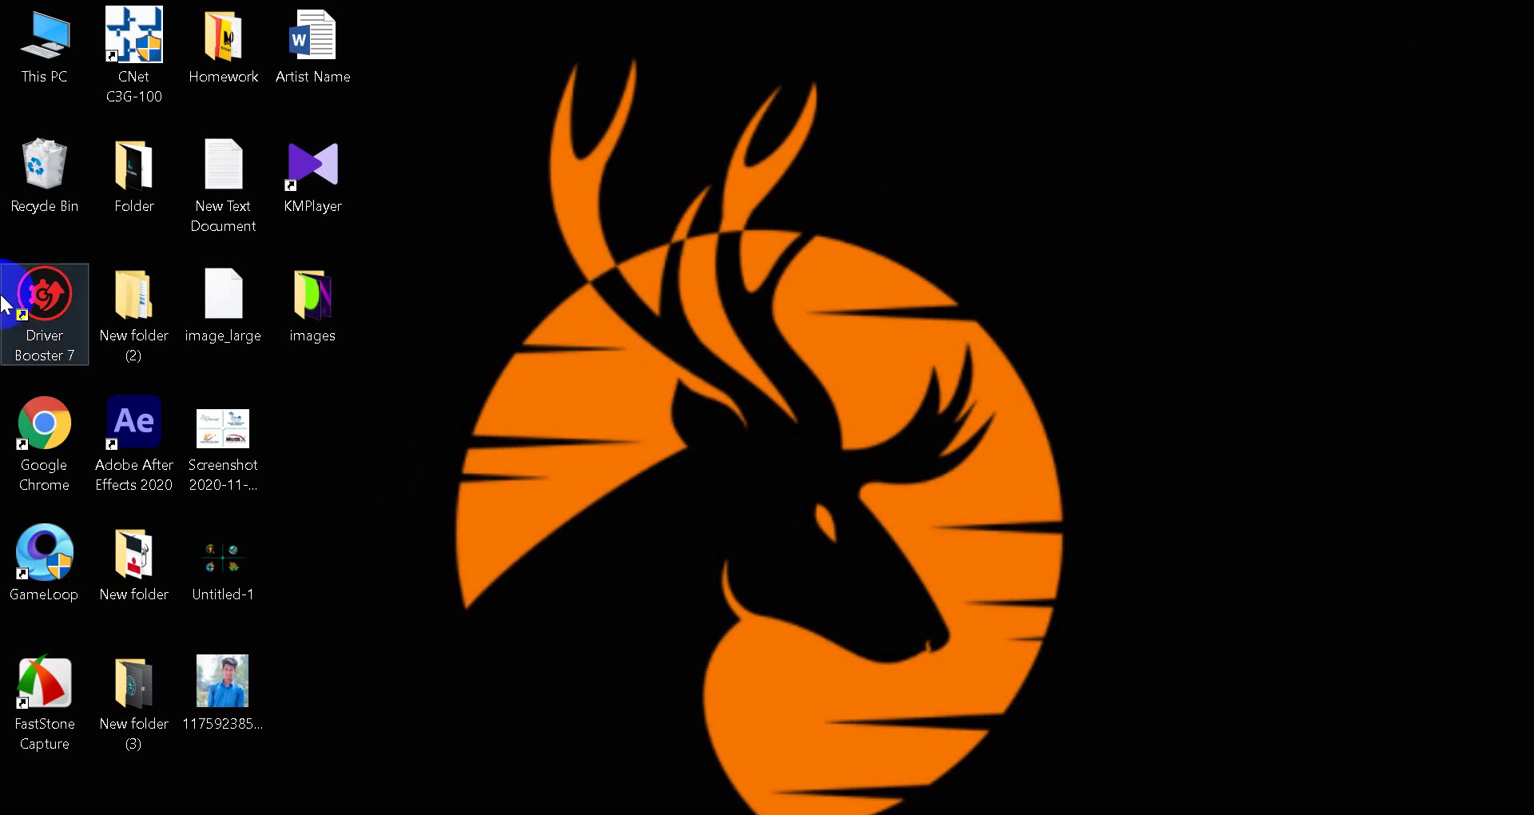
# Navigate This PC > (G:) FREELANCE > Adobe illustrator > 1st Class afternoon.
pyautogui.click(48, 62)
pyautogui.doubleClick(48, 62)
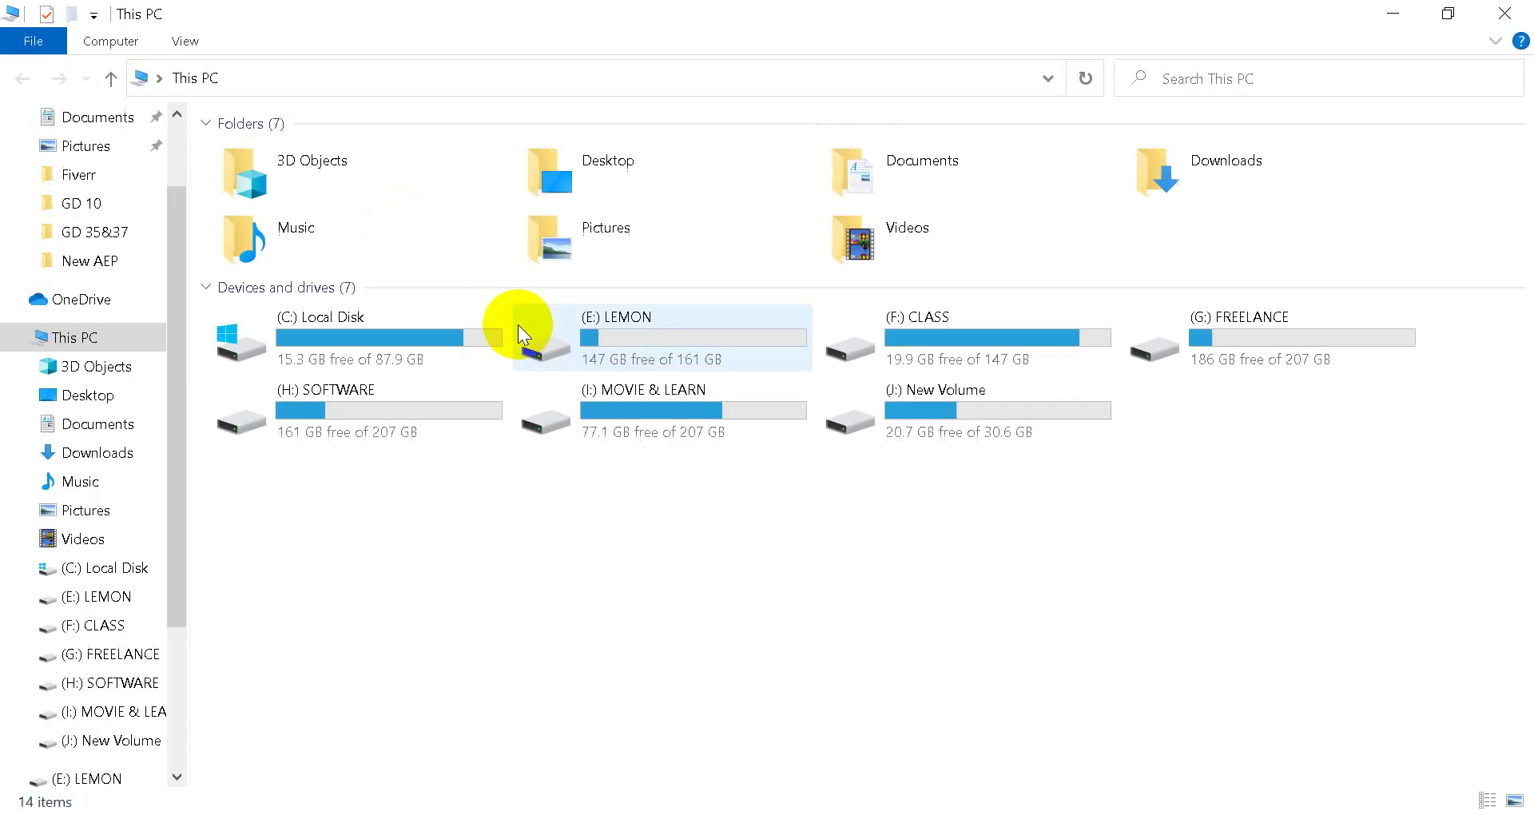
pyautogui.doubleClick(1238, 340)
pyautogui.doubleClick(283, 199)
pyautogui.click(280, 182)
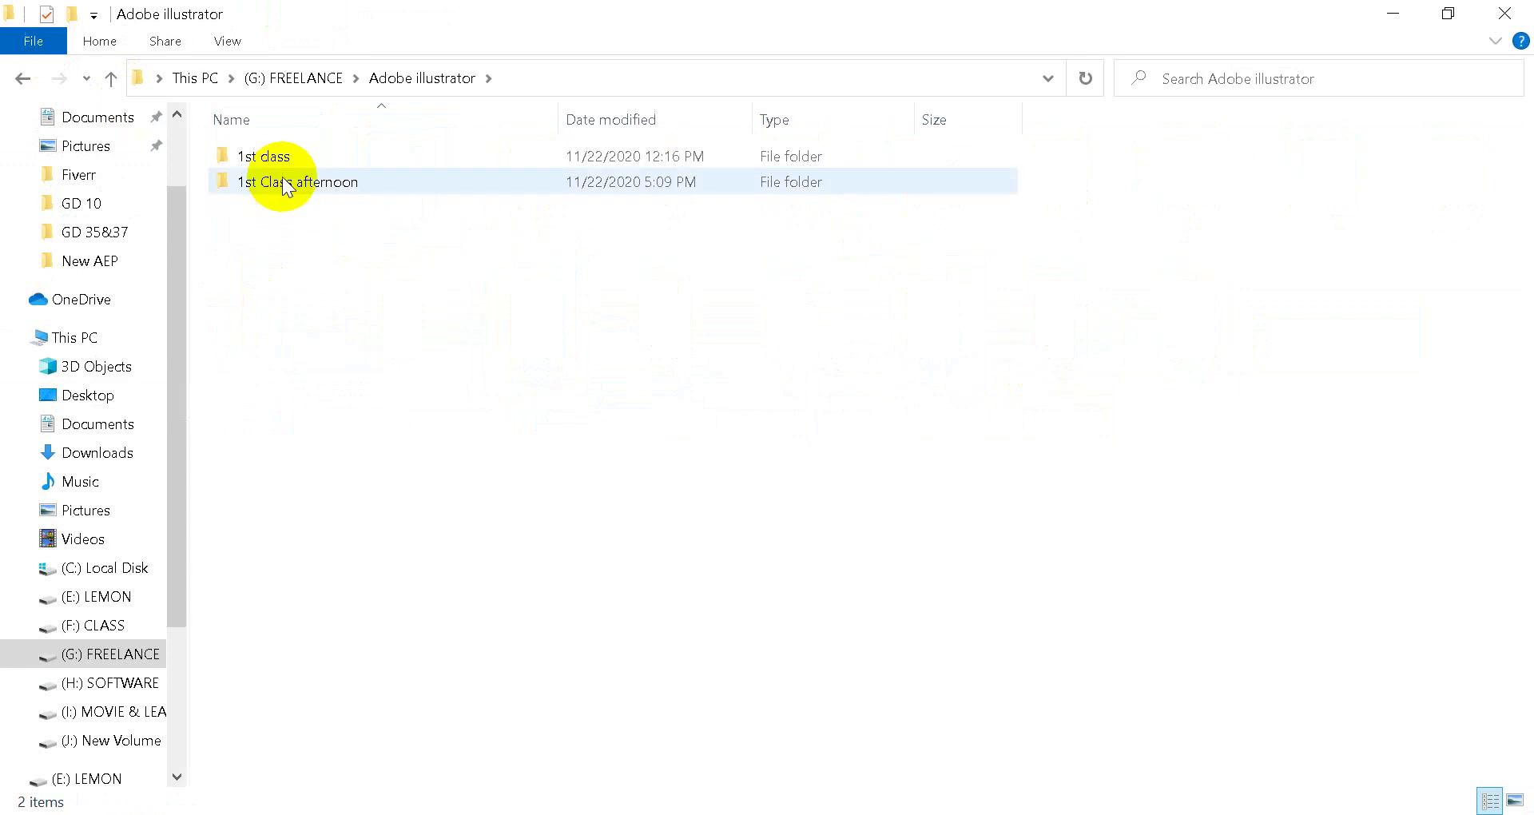
pyautogui.doubleClick(296, 181)
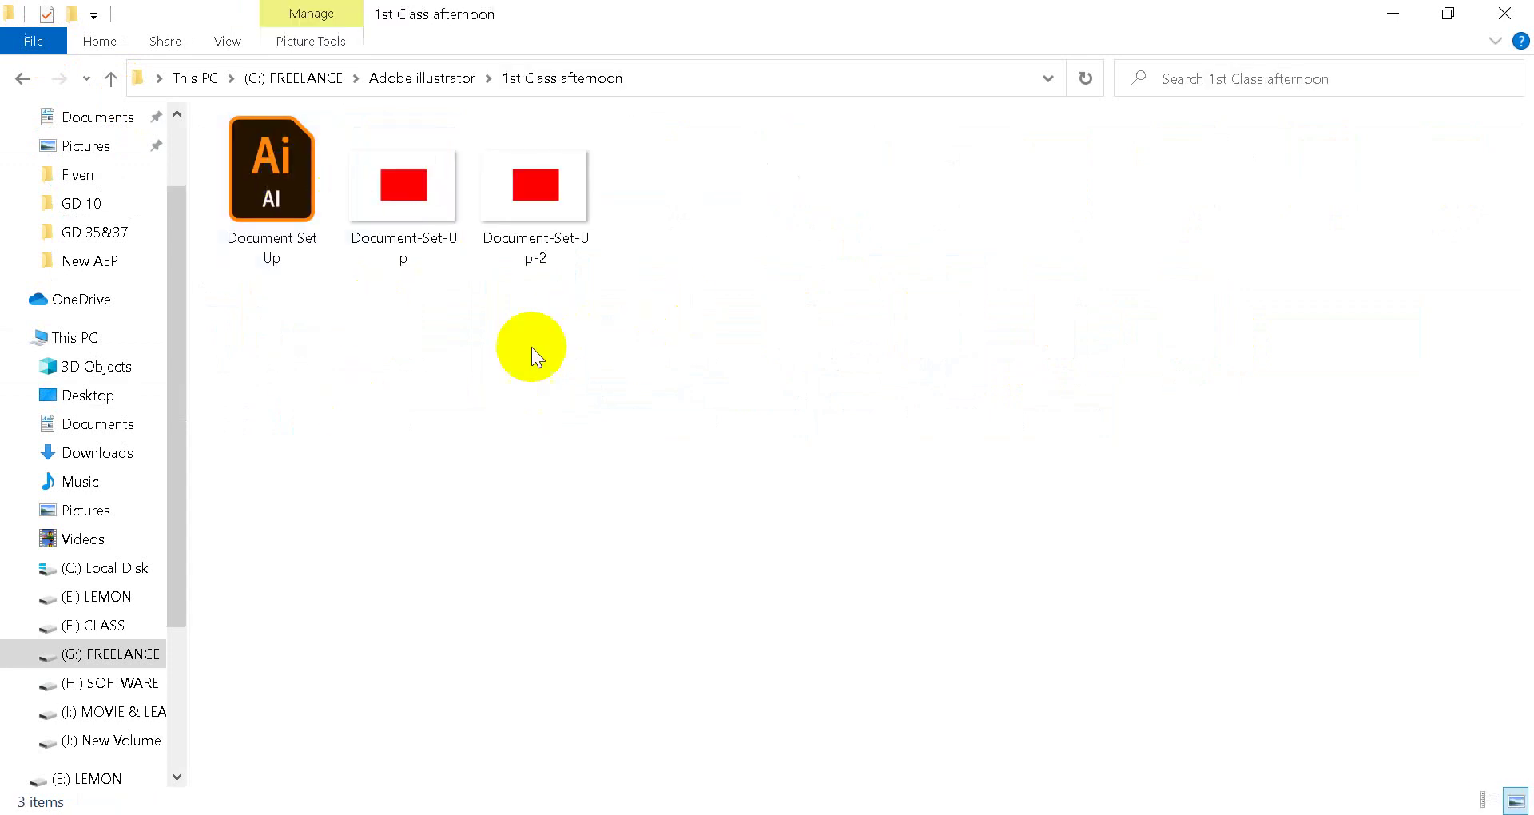
# View Document-Set-Up and Document-Set-Up-2 in the photo viewer, checking 2400 × 1600 and 4000 × 2667.
pyautogui.doubleClick(385, 189)
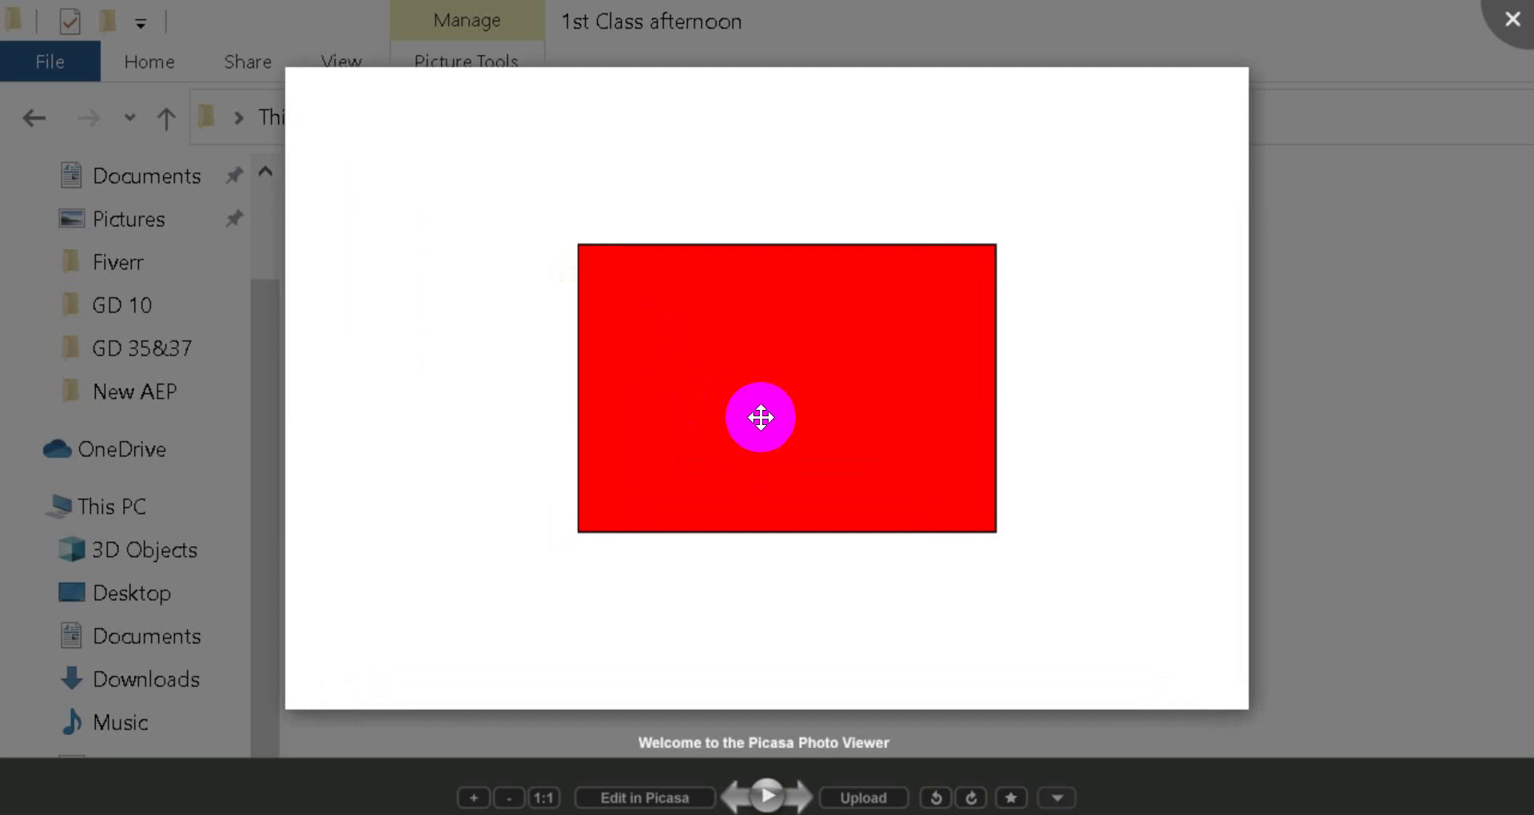
pyautogui.scroll(3, 764, 415)
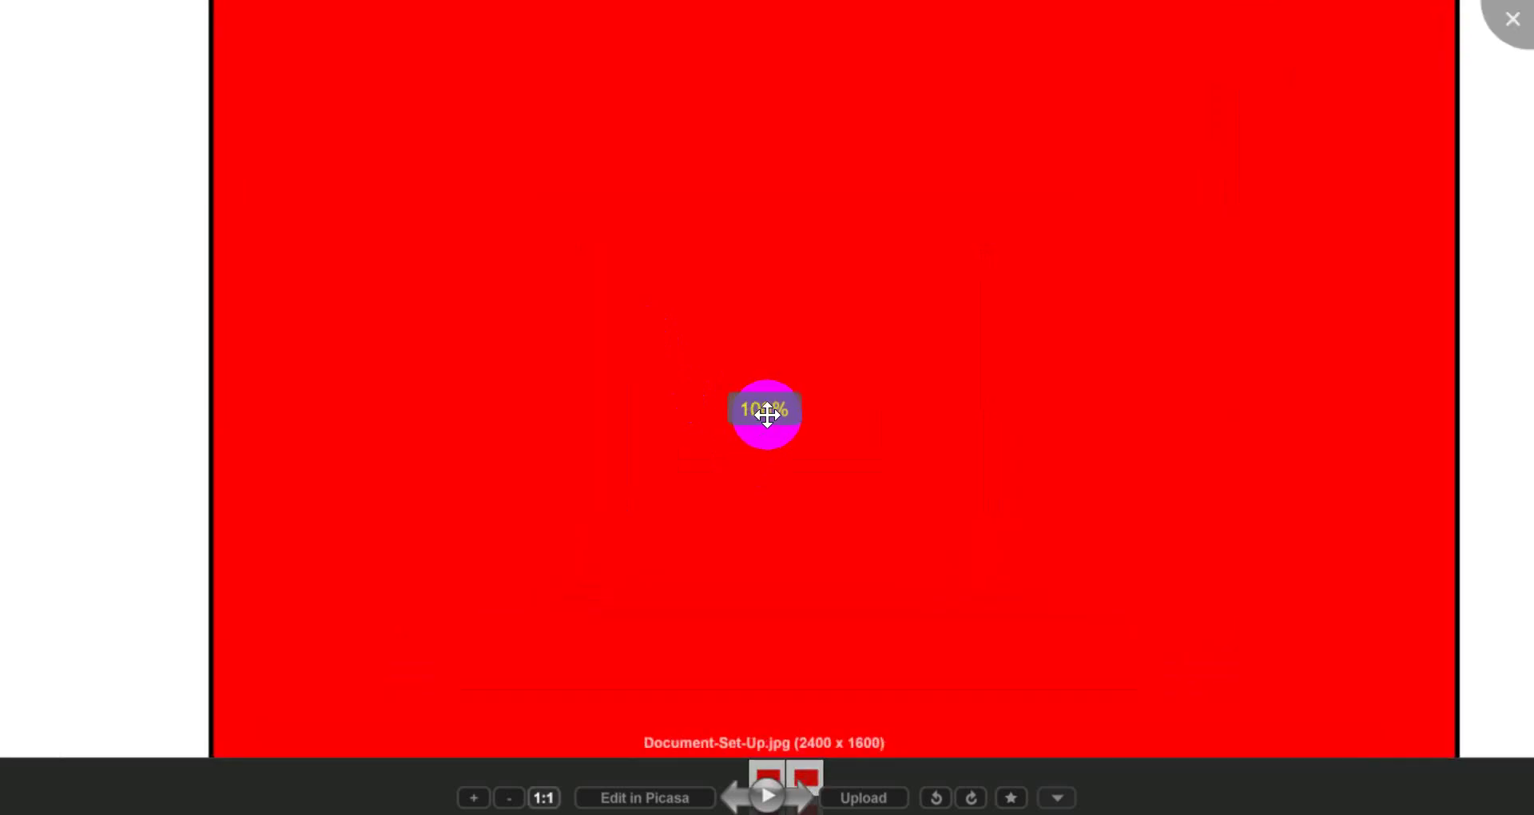
pyautogui.click(1511, 18)
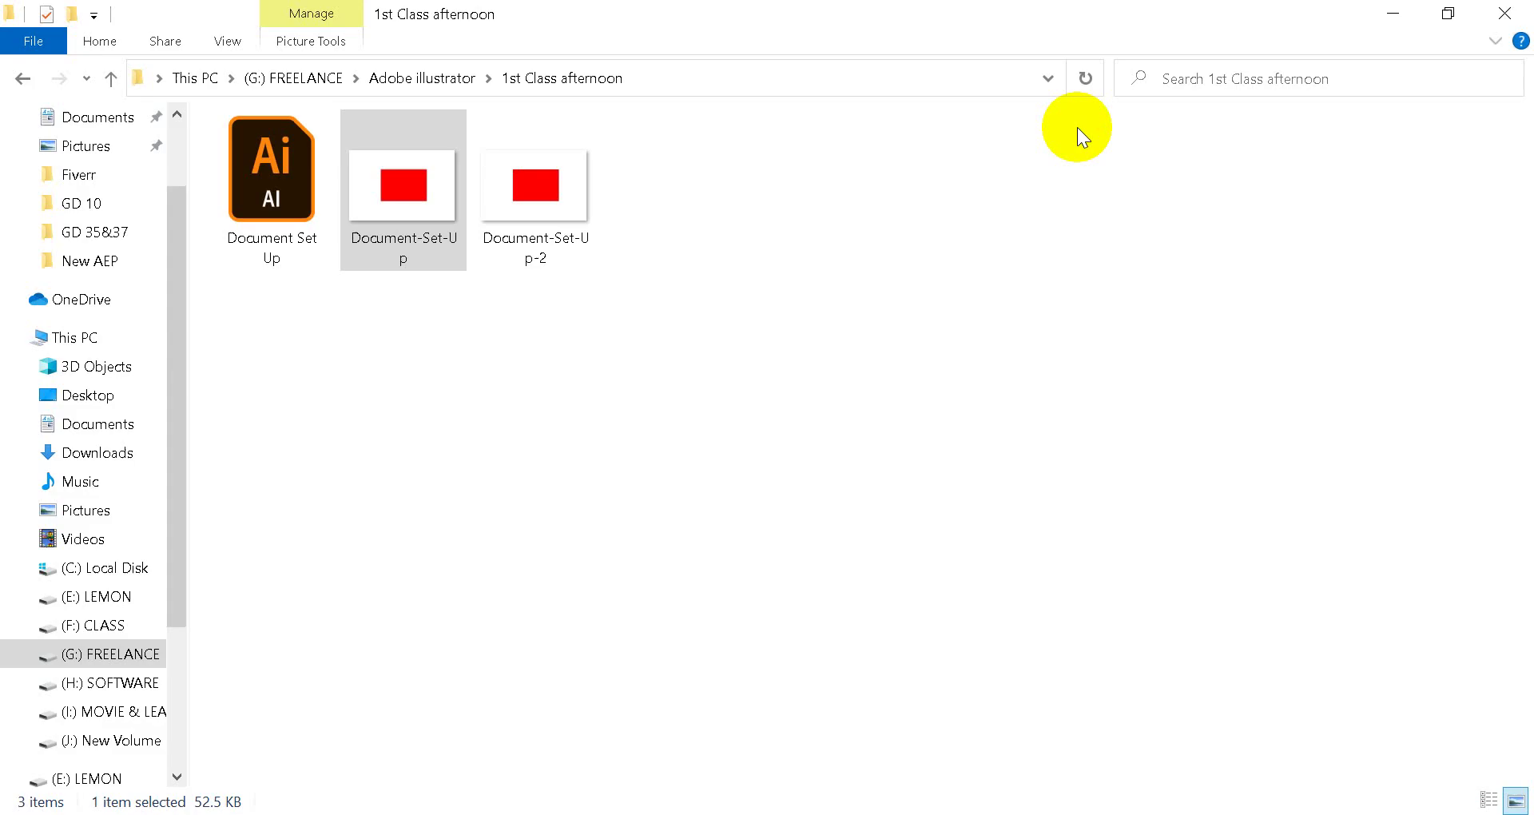
pyautogui.doubleClick(541, 208)
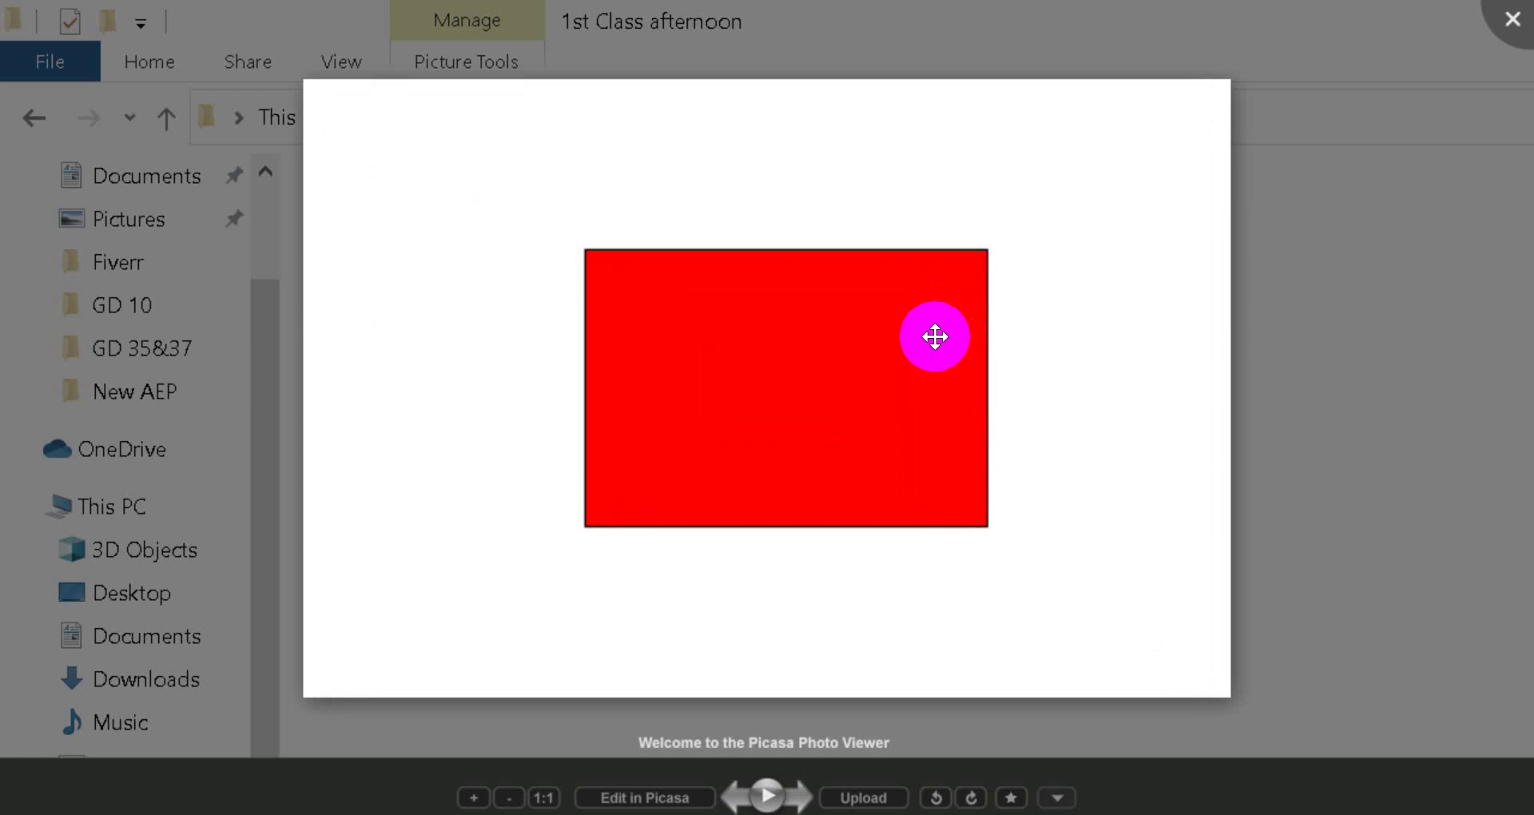
pyautogui.scroll(2, 930, 335)
pyautogui.scroll(3, 927, 342)
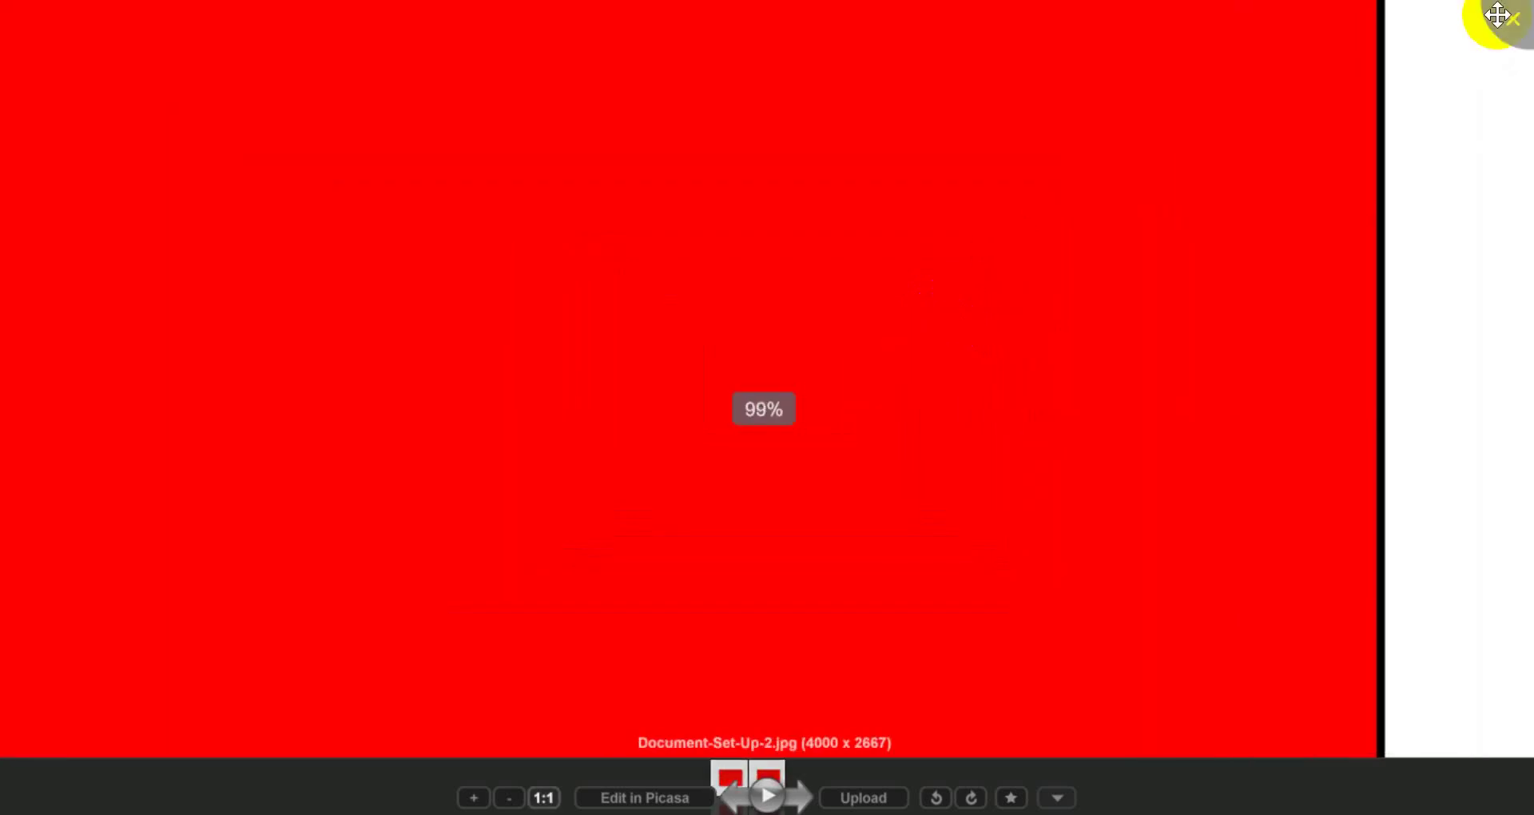
pyautogui.click(1512, 20)
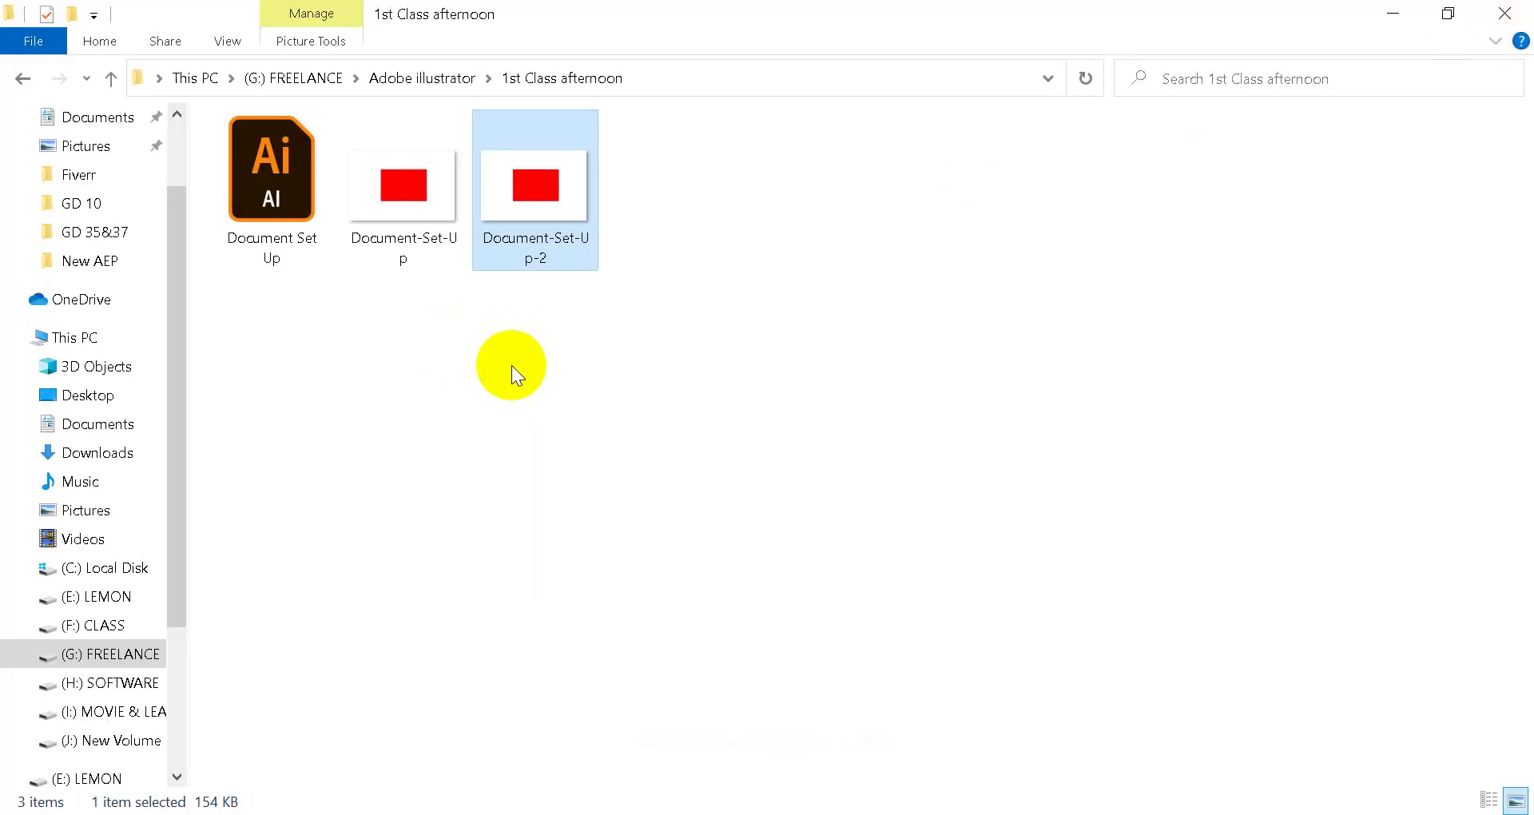
# Inspect the Document-Set-Up and Document-Set-Up-2 thumbnails, hiding Illustrator to return to the folder.
pyautogui.click(487, 366)
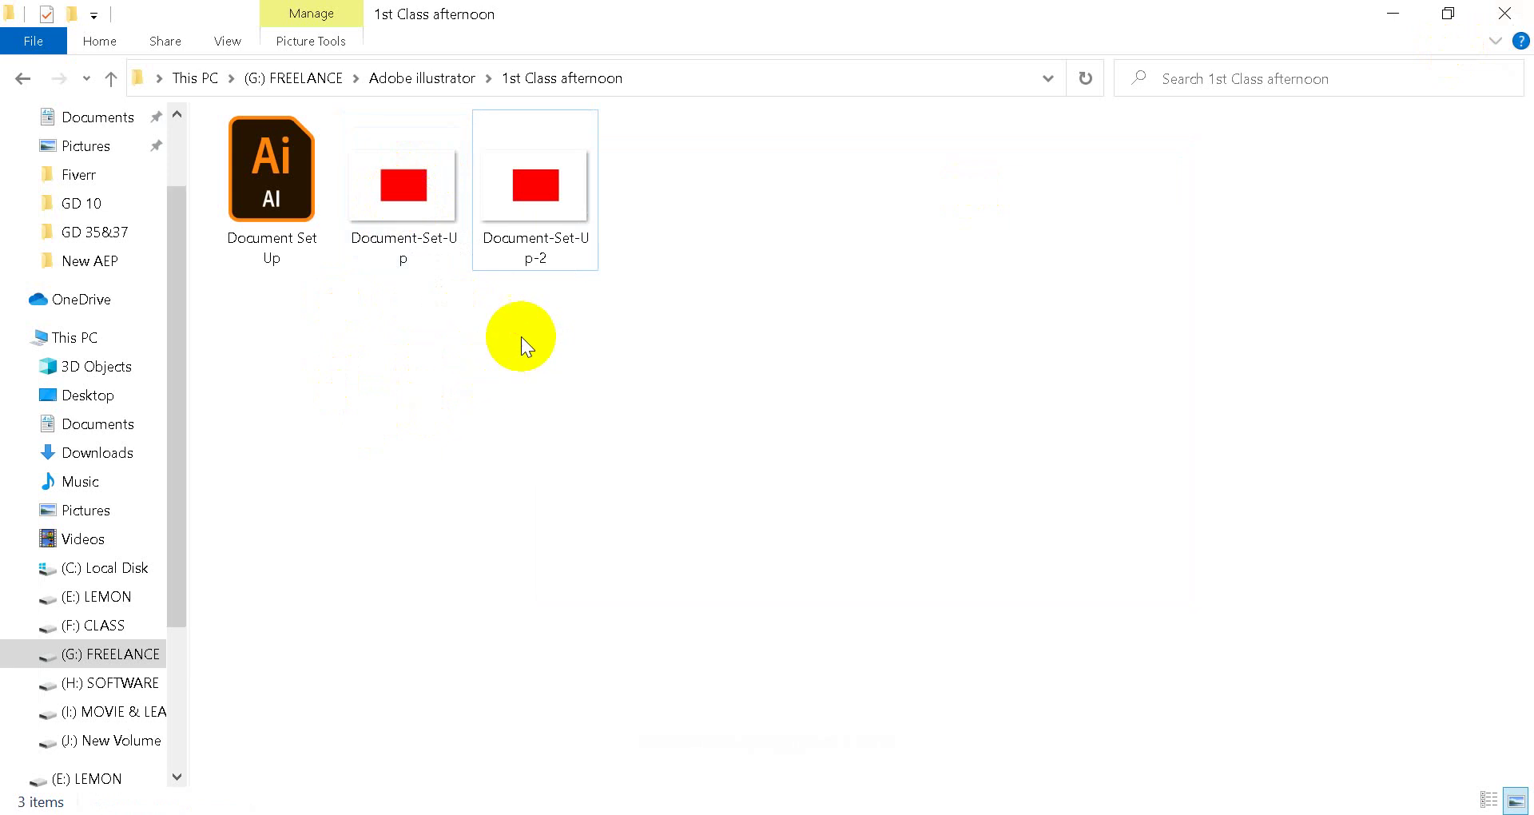
pyautogui.moveTo(535, 190)
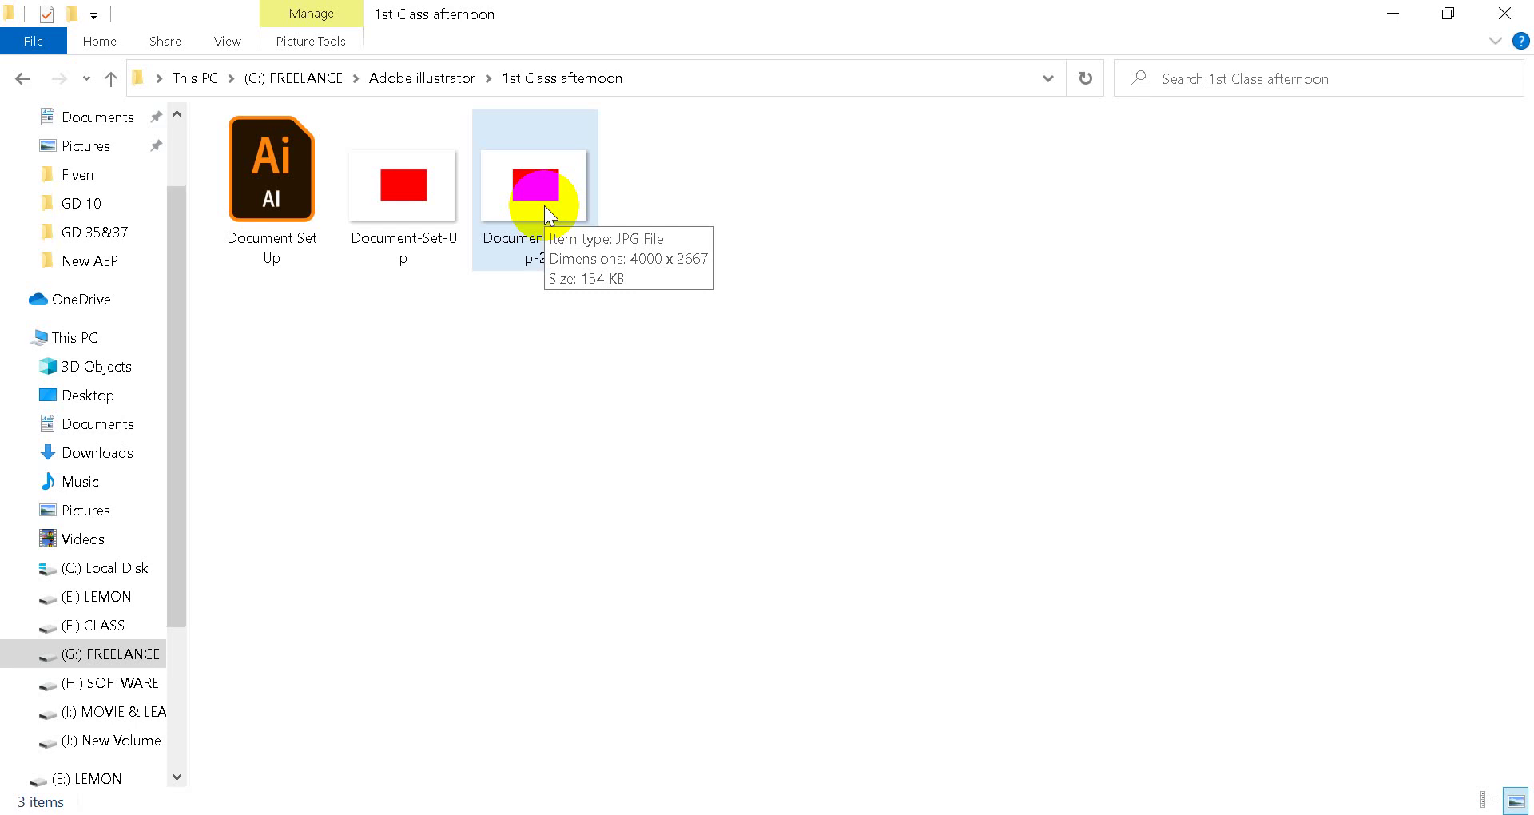
pyautogui.click(406, 201)
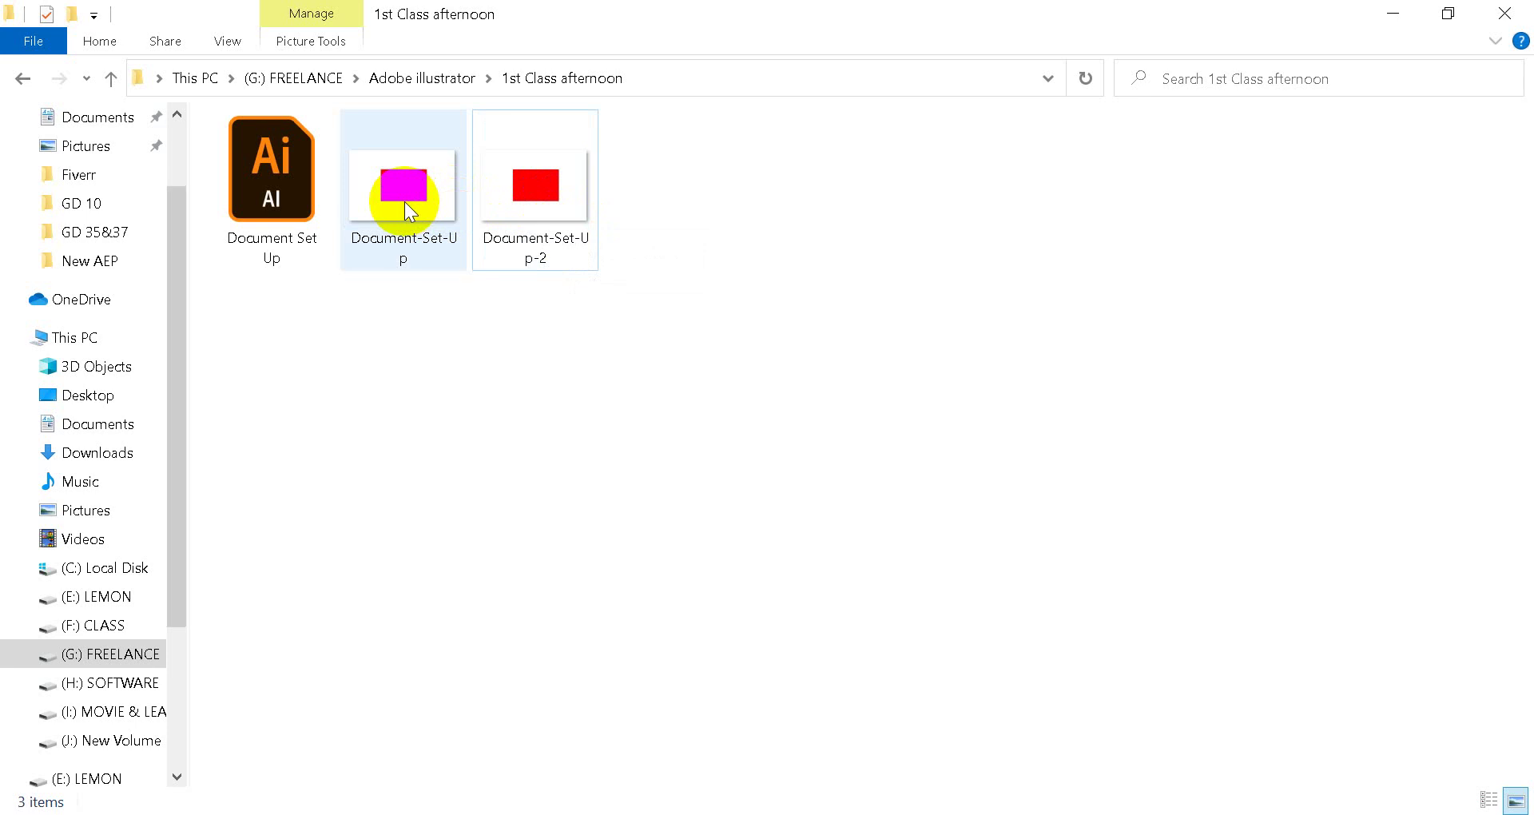
pyautogui.click(529, 204)
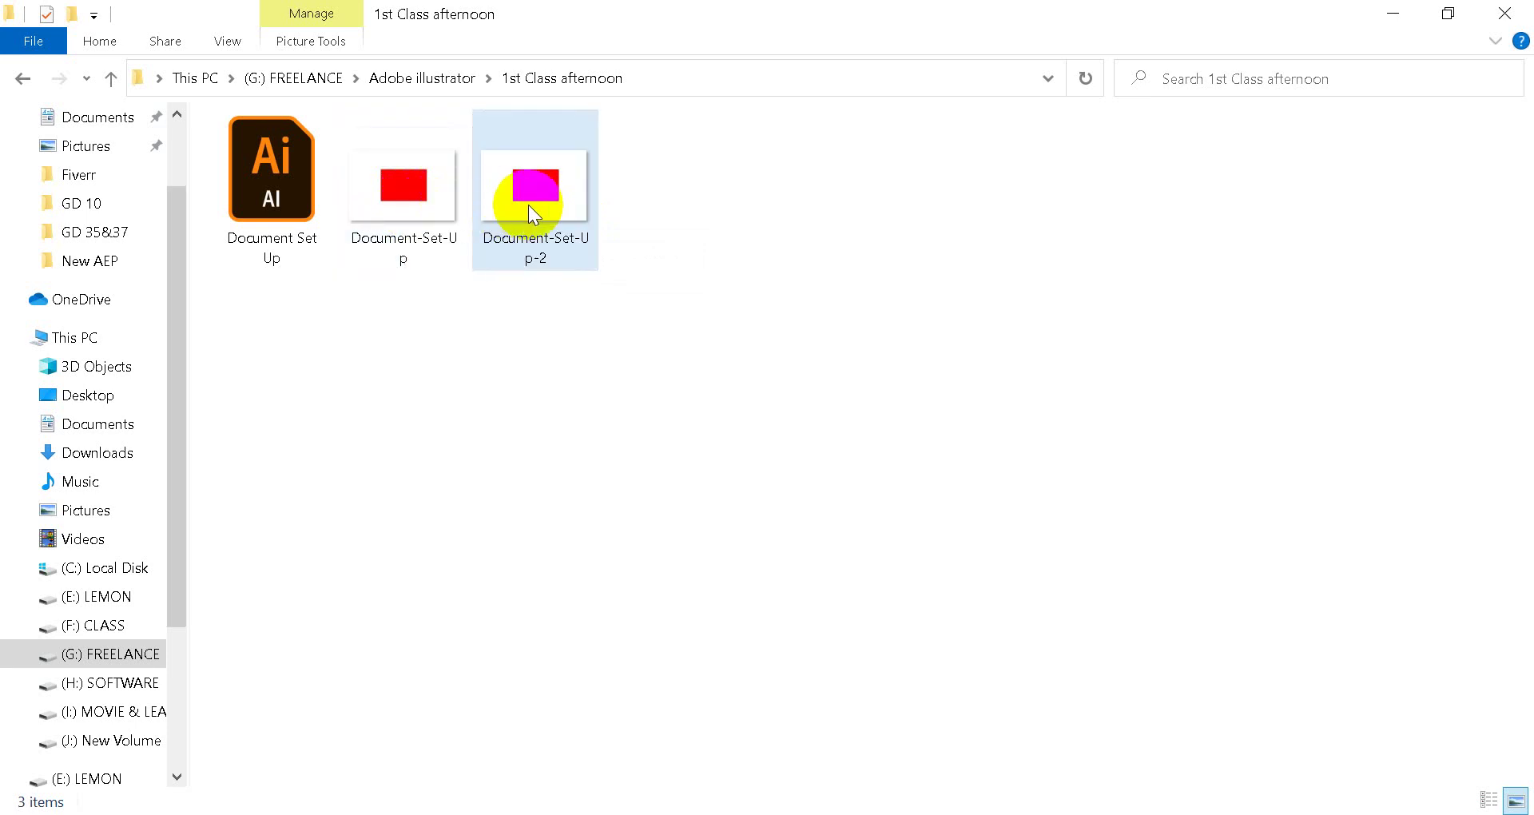
pyautogui.click(505, 352)
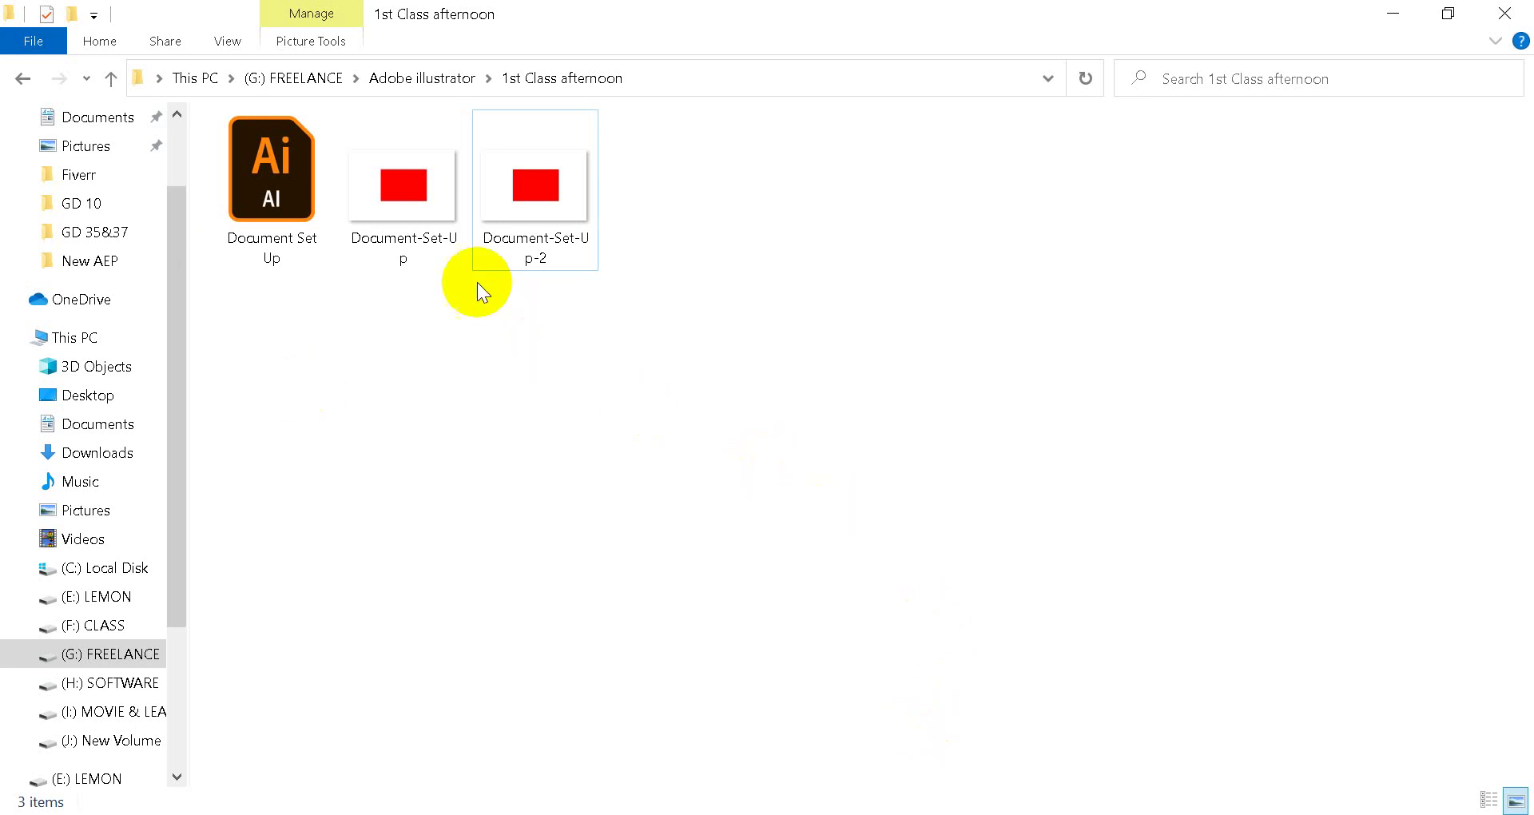
pyautogui.click(398, 223)
pyautogui.click(693, 368)
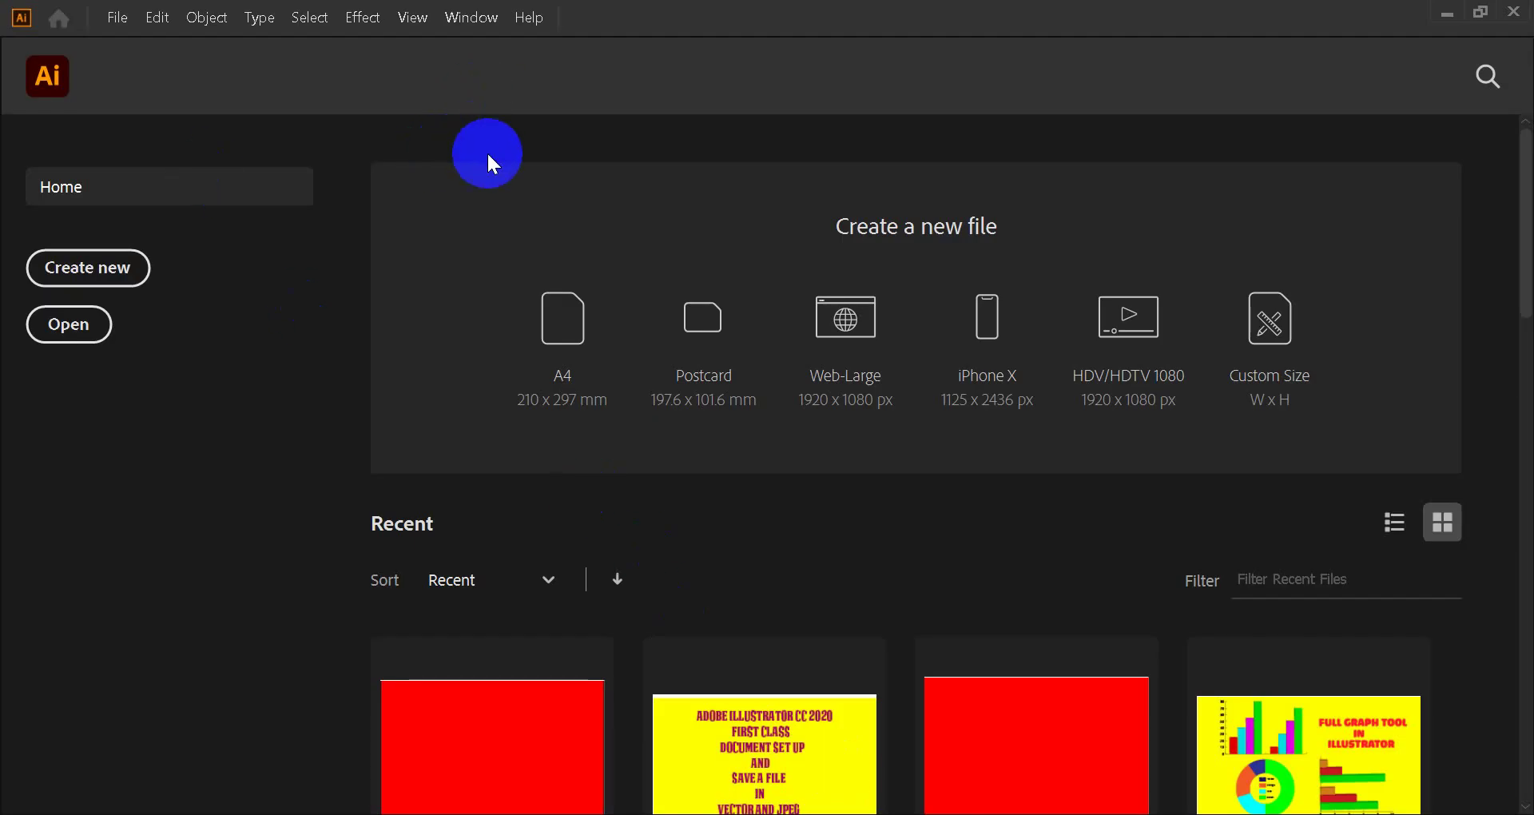
pyautogui.click(1446, 14)
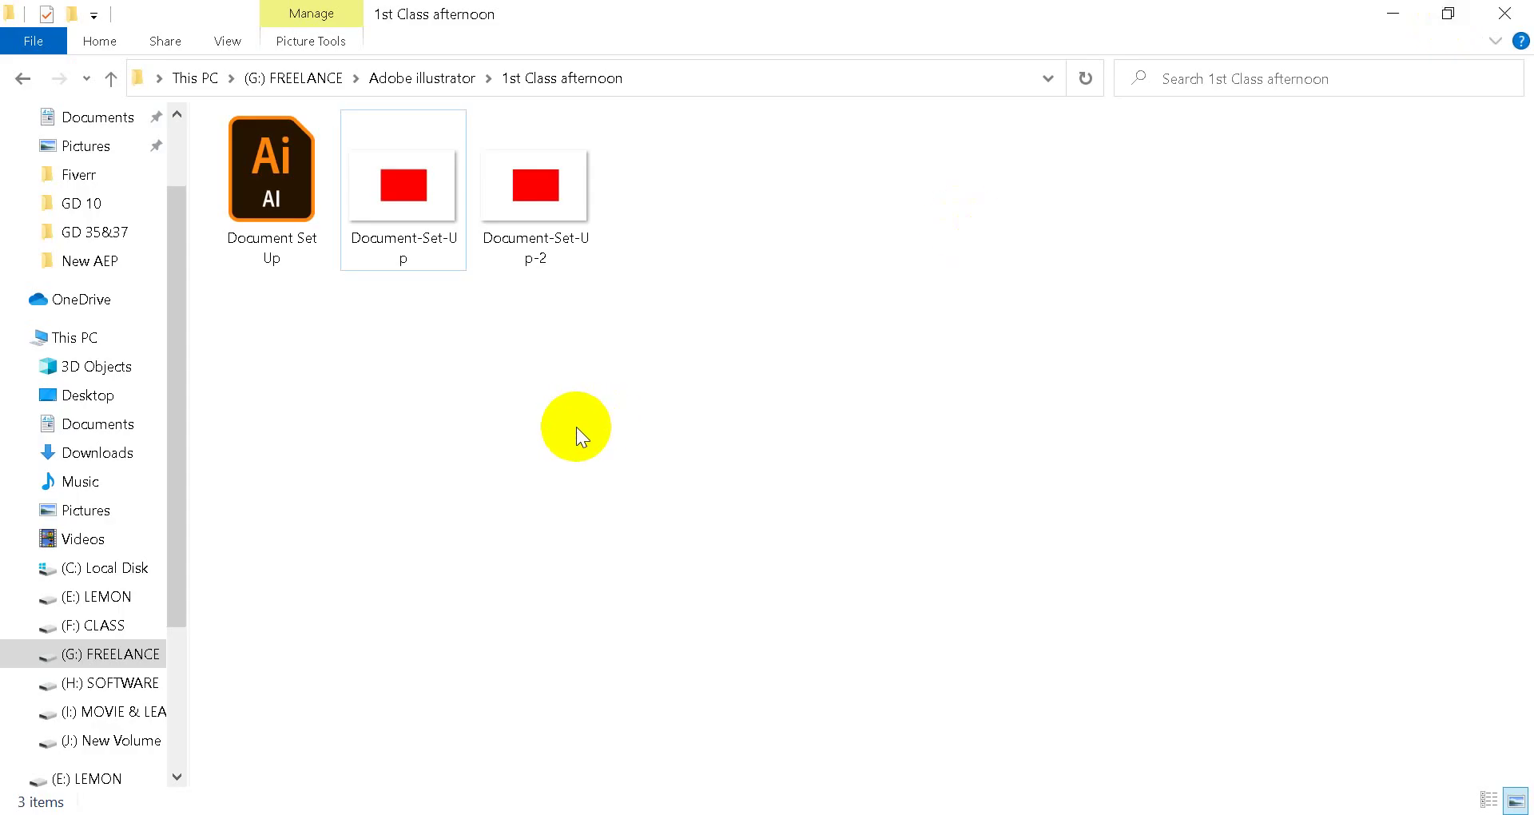
pyautogui.click(403, 242)
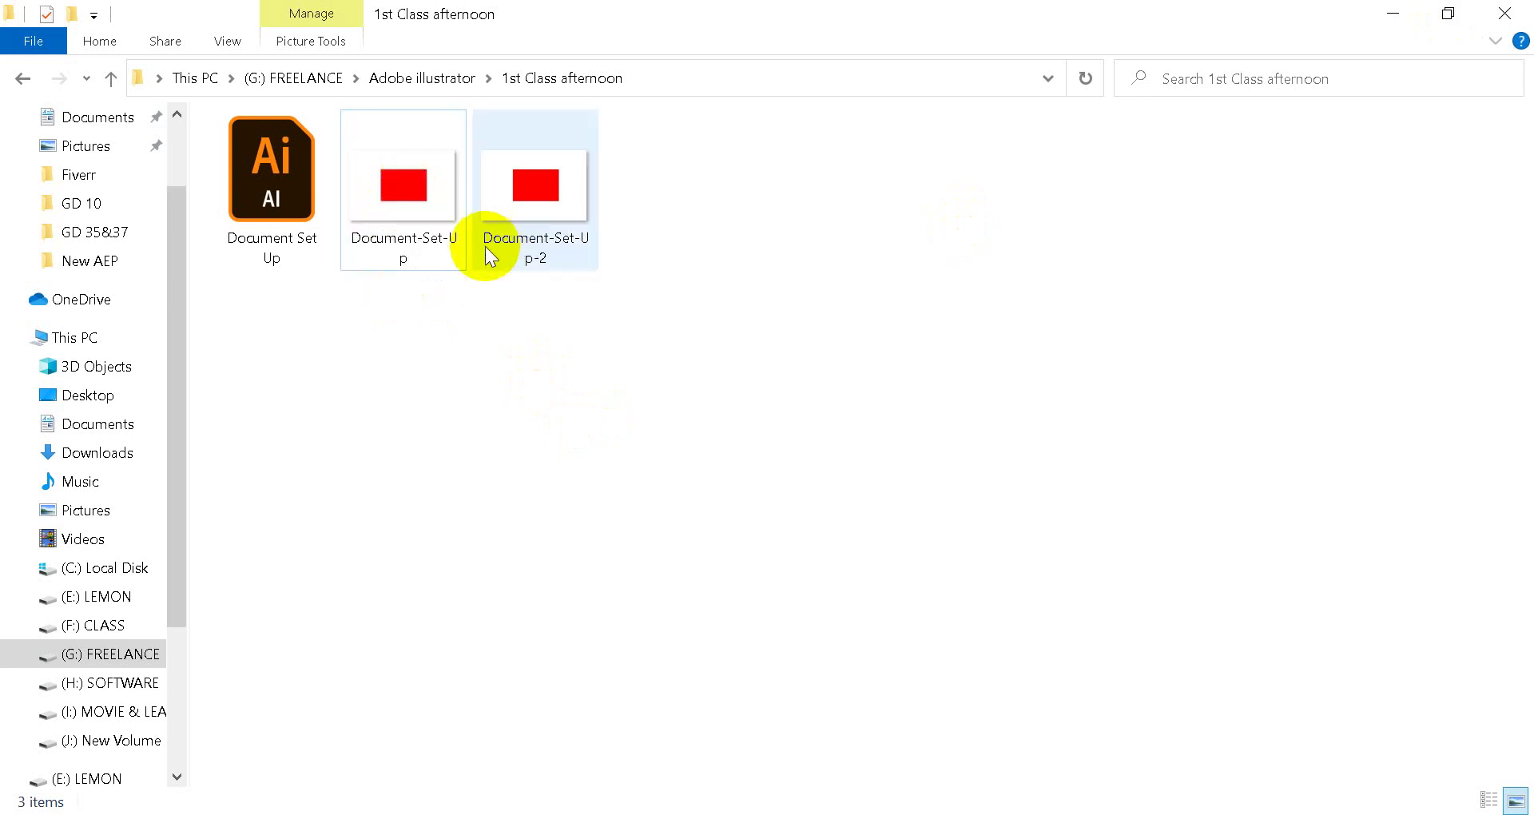
# Drag Document-Set-Up.jpg into Illustrator to open it and shift the image around the artboard.
pyautogui.moveTo(403, 189); pyautogui.dragTo(921, 785)
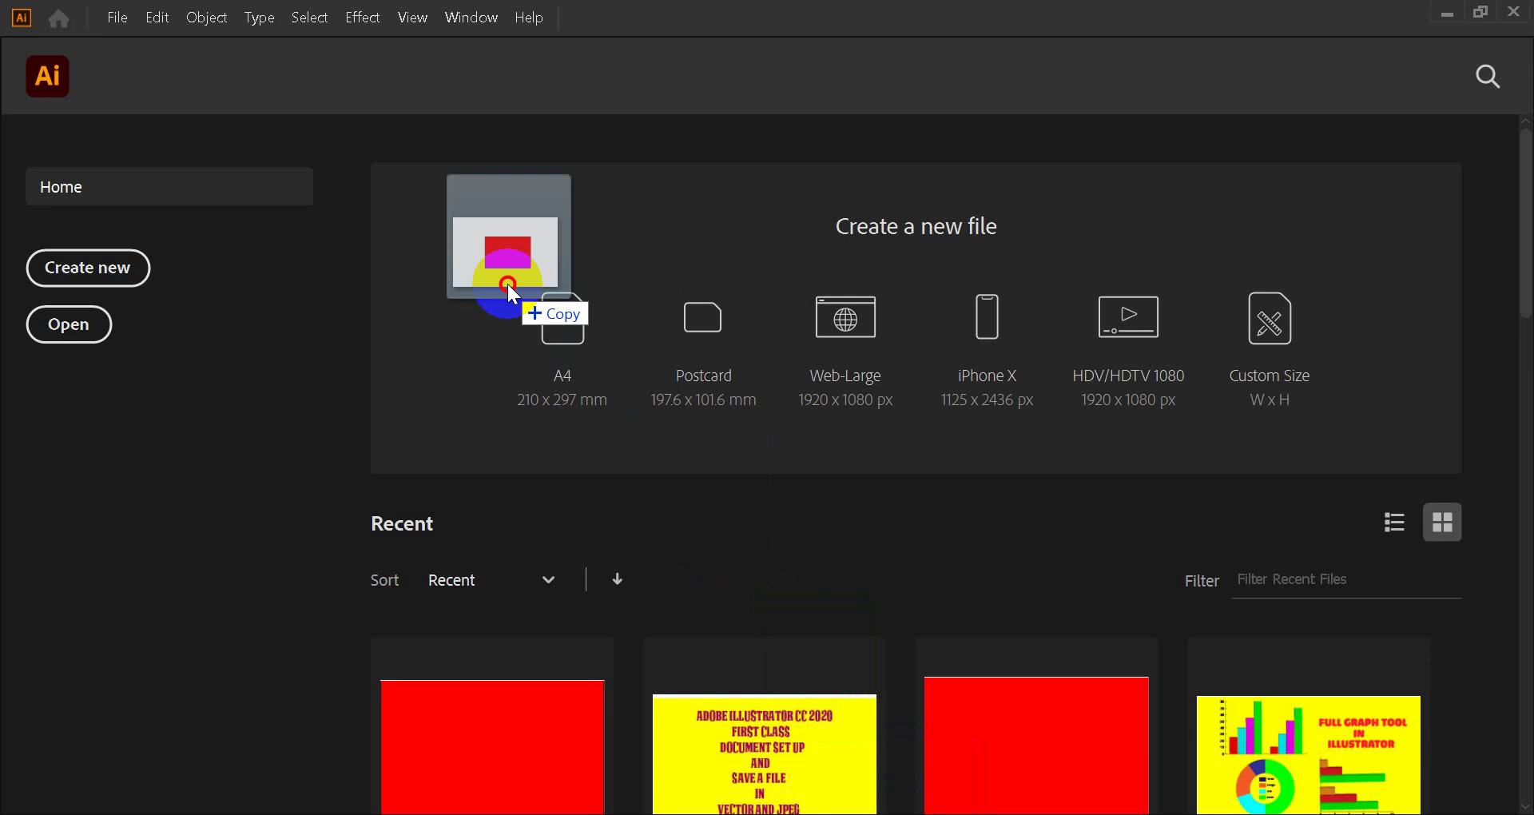
pyautogui.moveTo(921, 785); pyautogui.dragTo(475, 209)
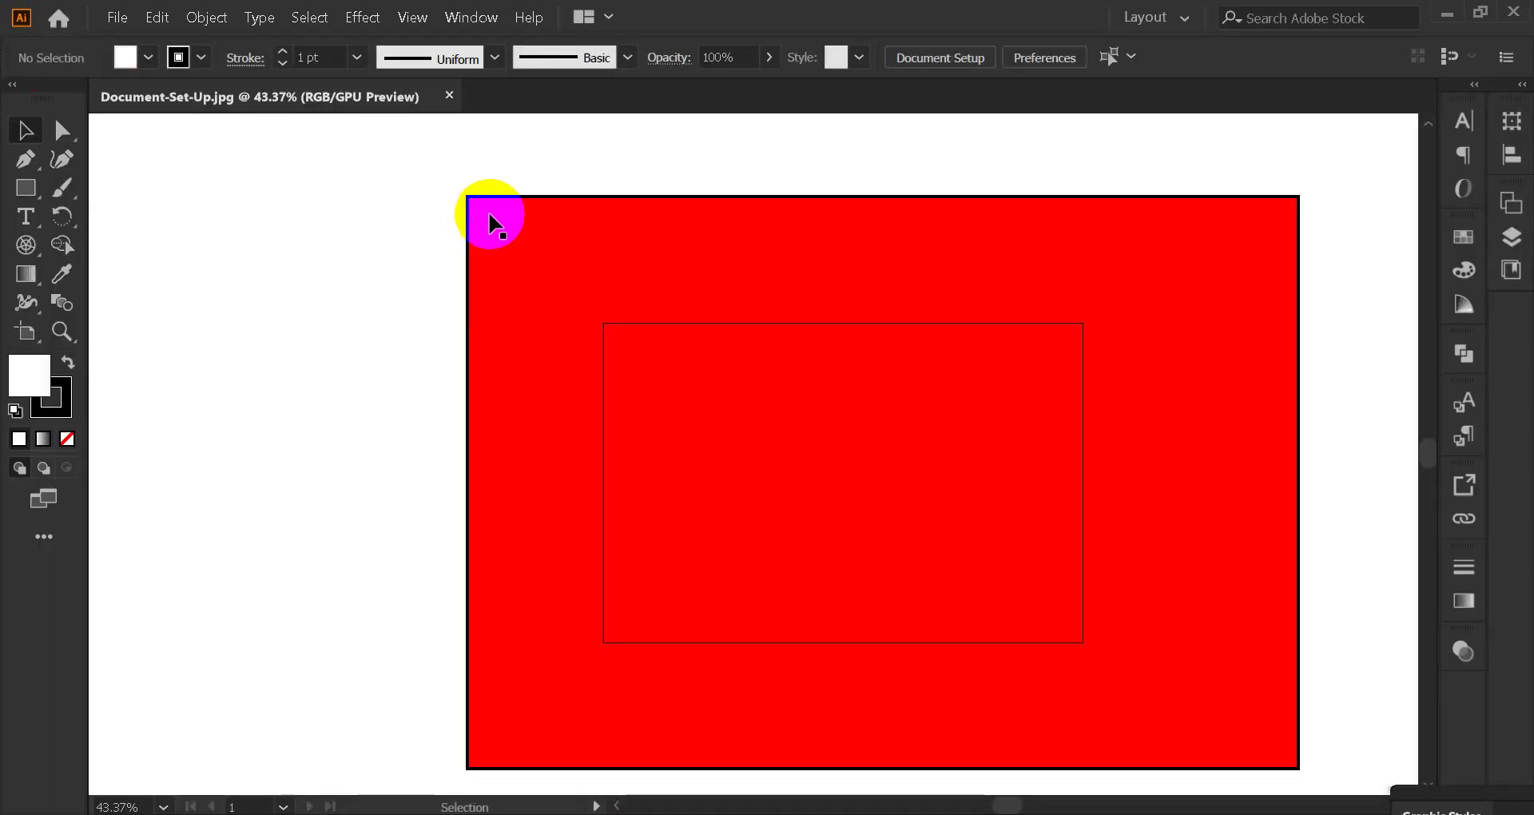
pyautogui.moveTo(695, 352)
pyautogui.mouseDown()
pyautogui.moveTo(469, 349)
pyautogui.moveTo(540, 358)
pyautogui.mouseUp()
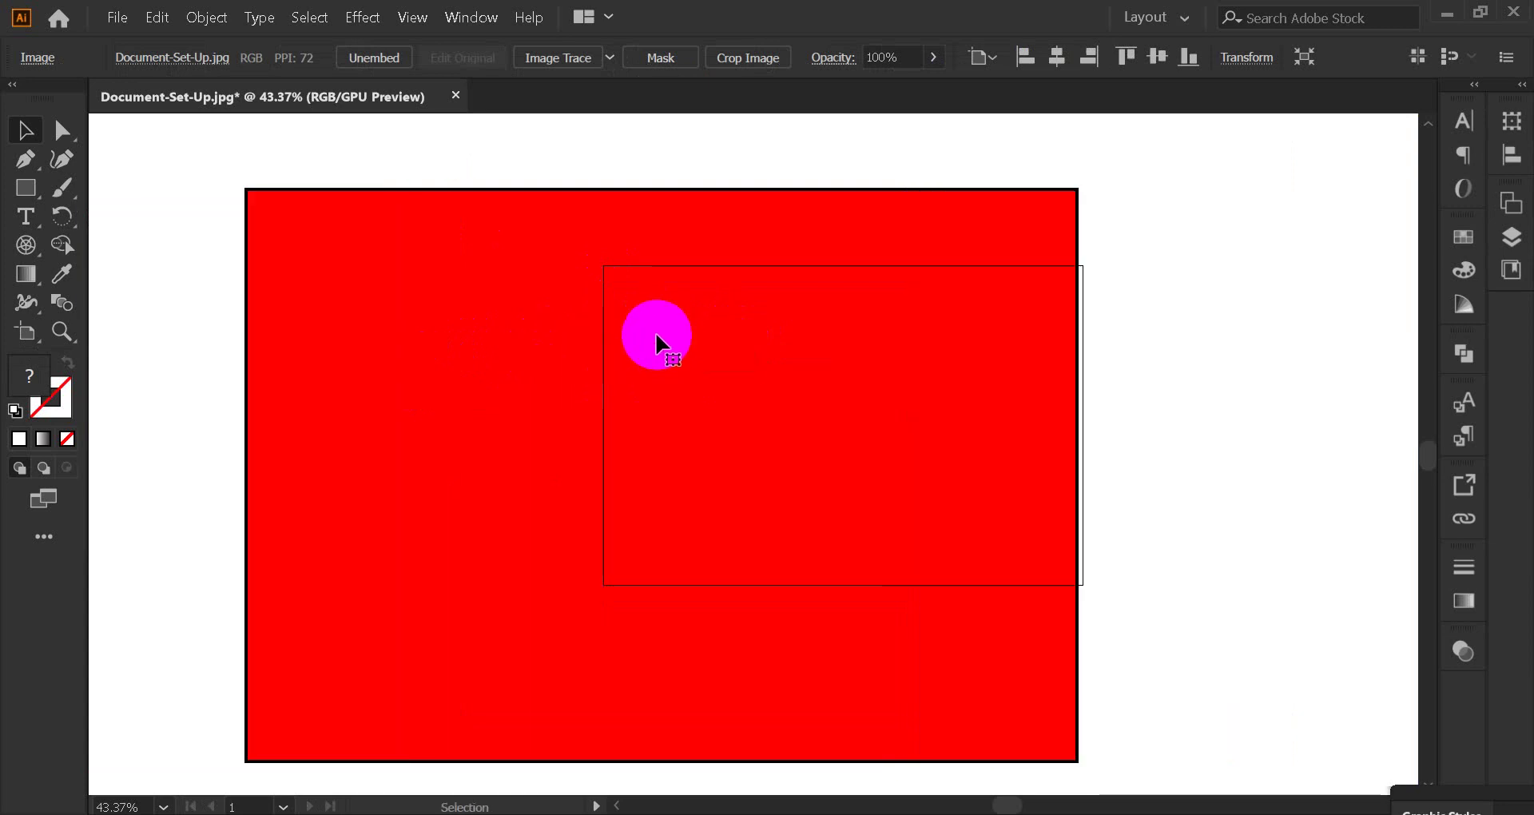
pyautogui.keyDown('alt'); pyautogui.scroll(-3, 662, 342); pyautogui.keyUp('alt')
pyautogui.moveTo(342, 369); pyautogui.dragTo(662, 371)
pyautogui.moveTo(838, 383); pyautogui.dragTo(603, 389)
# Enter and exit isolation mode on the placed image and briefly check the swatches.
pyautogui.doubleClick(685, 384)
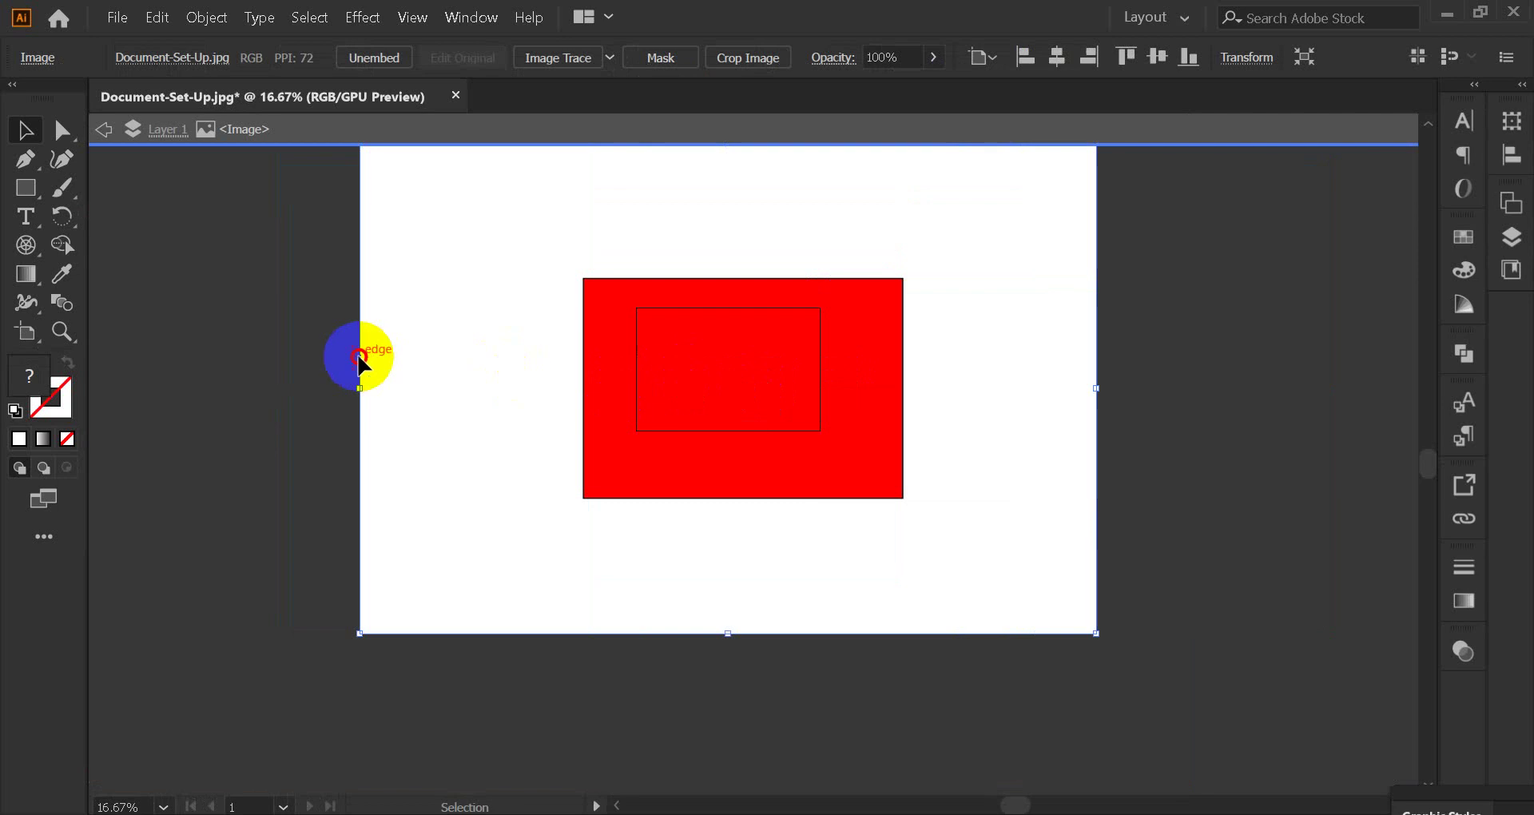
pyautogui.click(703, 384)
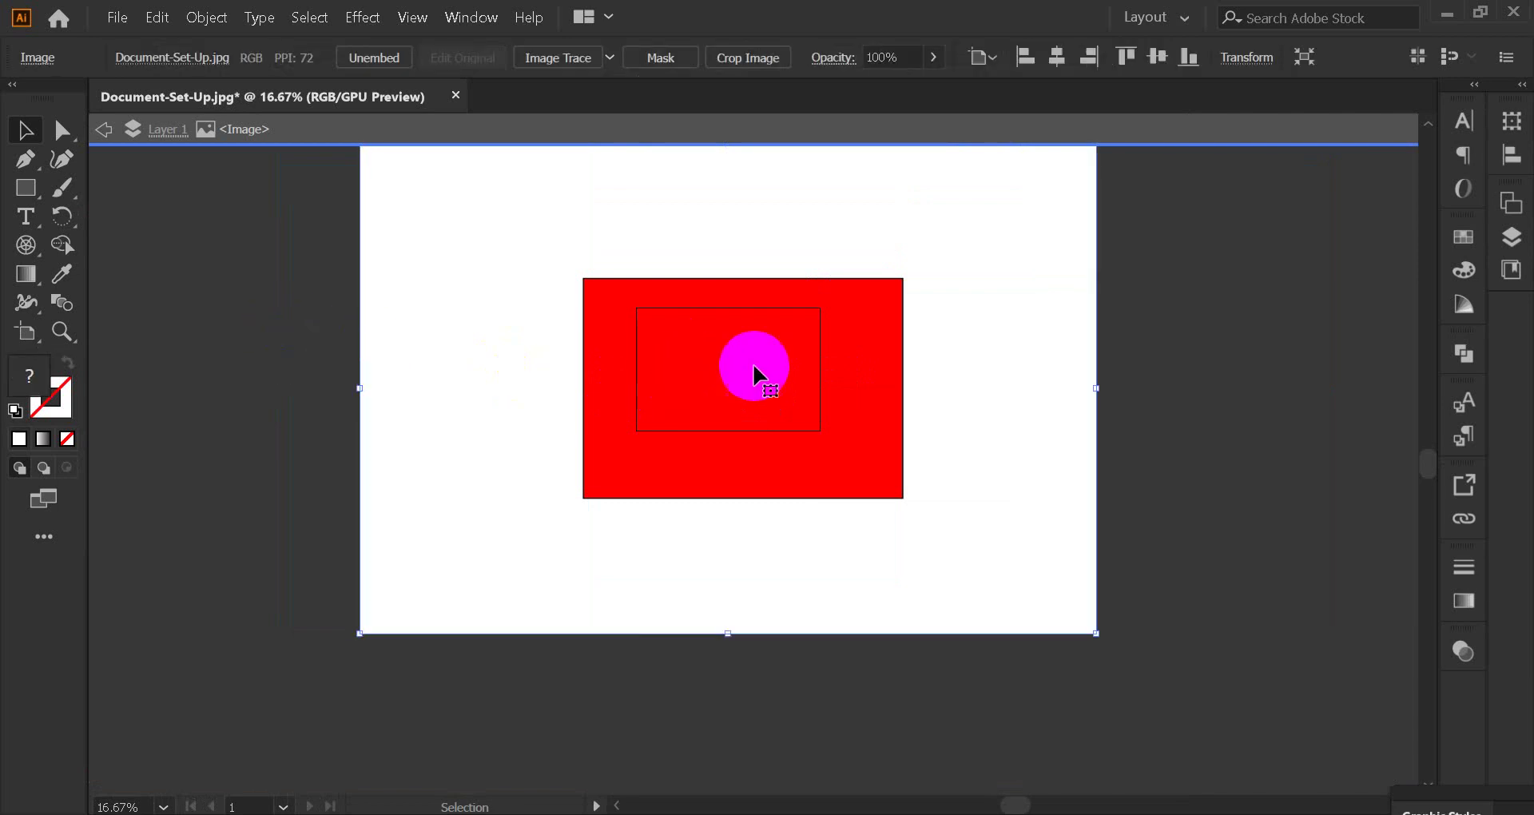
pyautogui.doubleClick(270, 294)
pyautogui.click(753, 394)
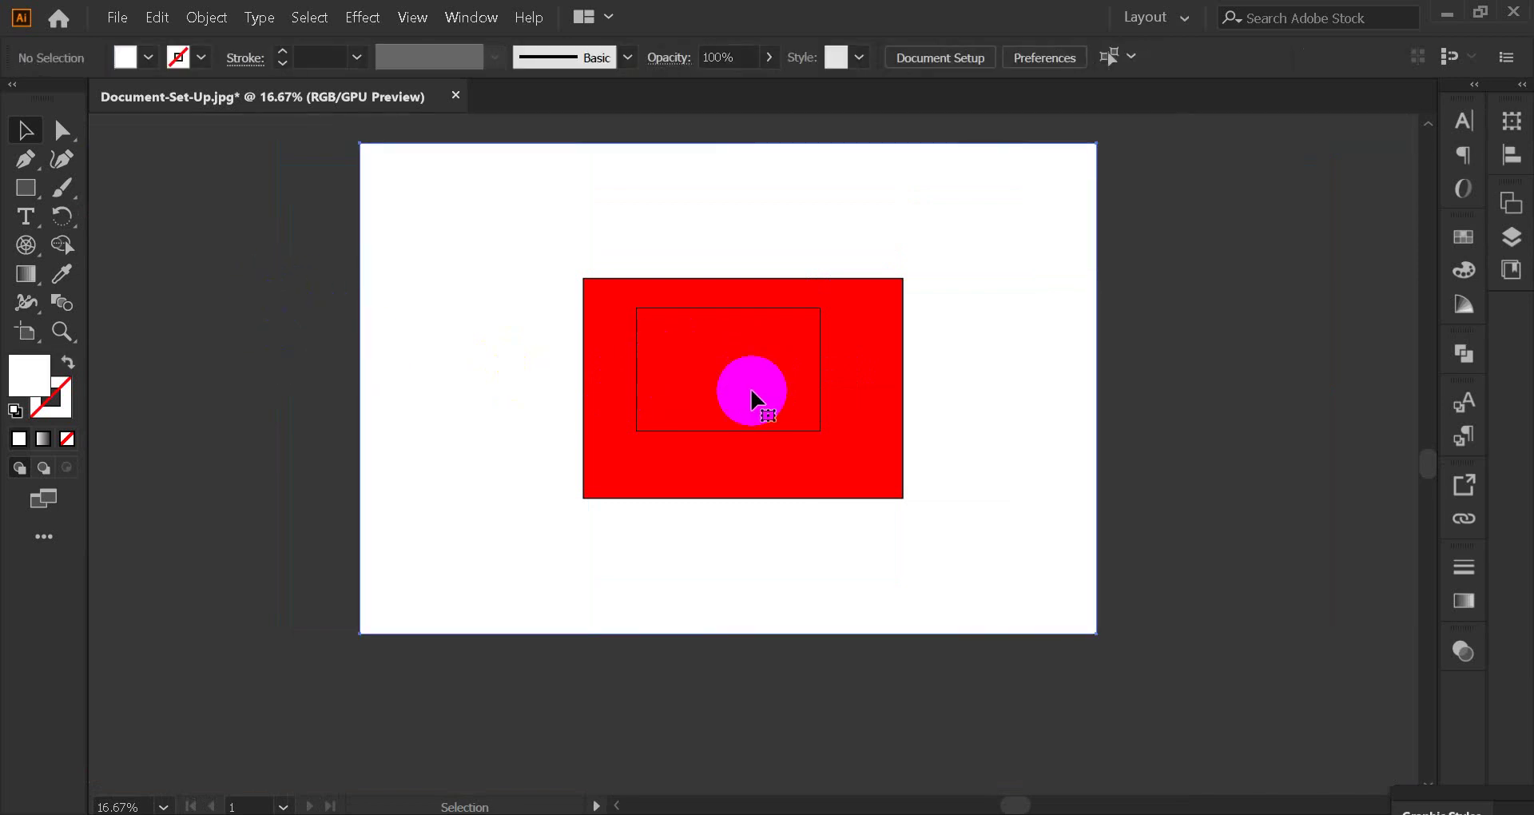
pyautogui.click(1472, 243)
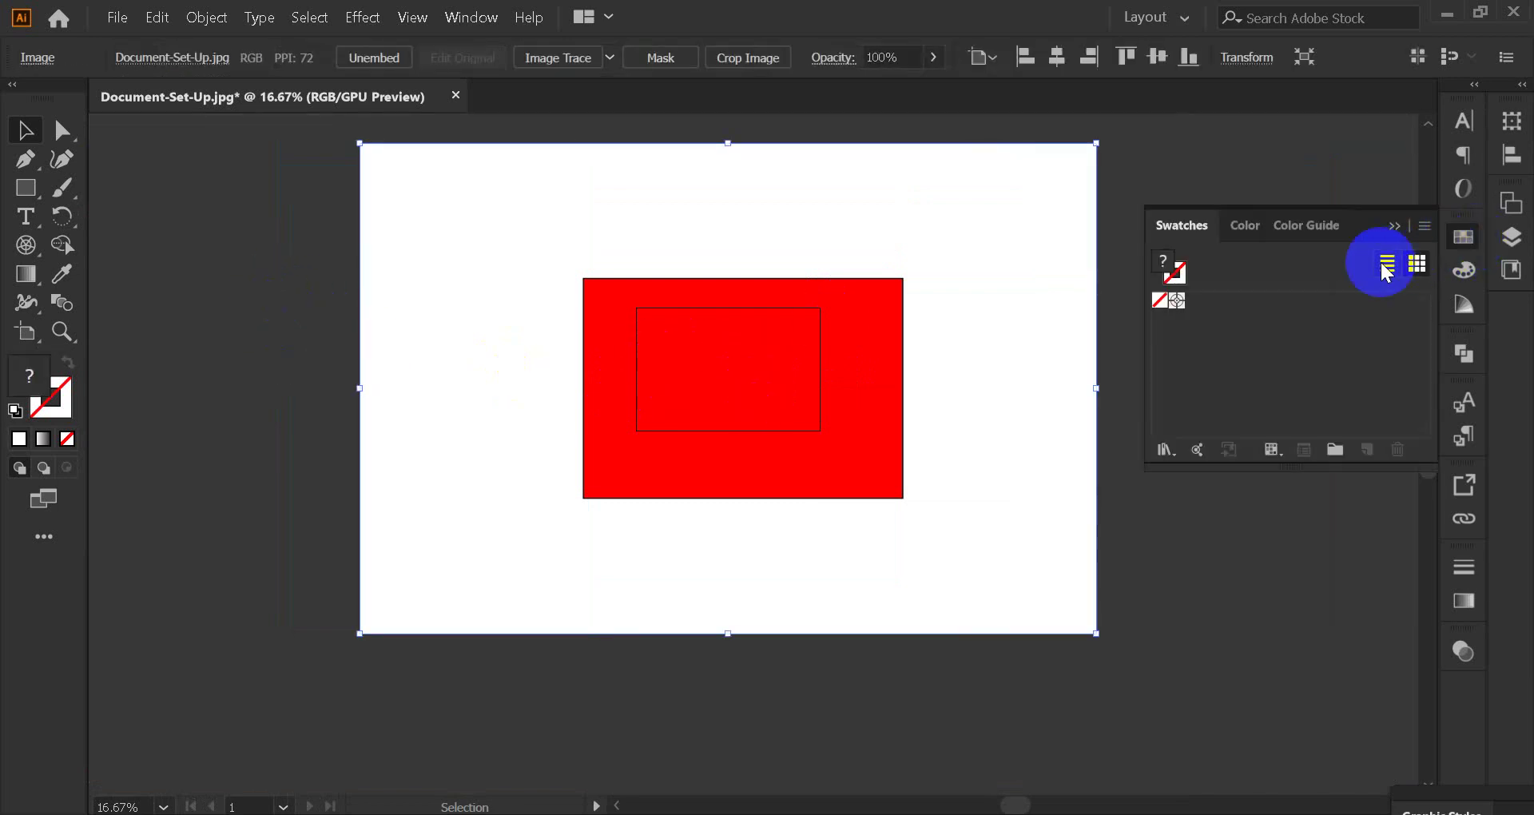
pyautogui.click(1422, 228)
pyautogui.click(1463, 240)
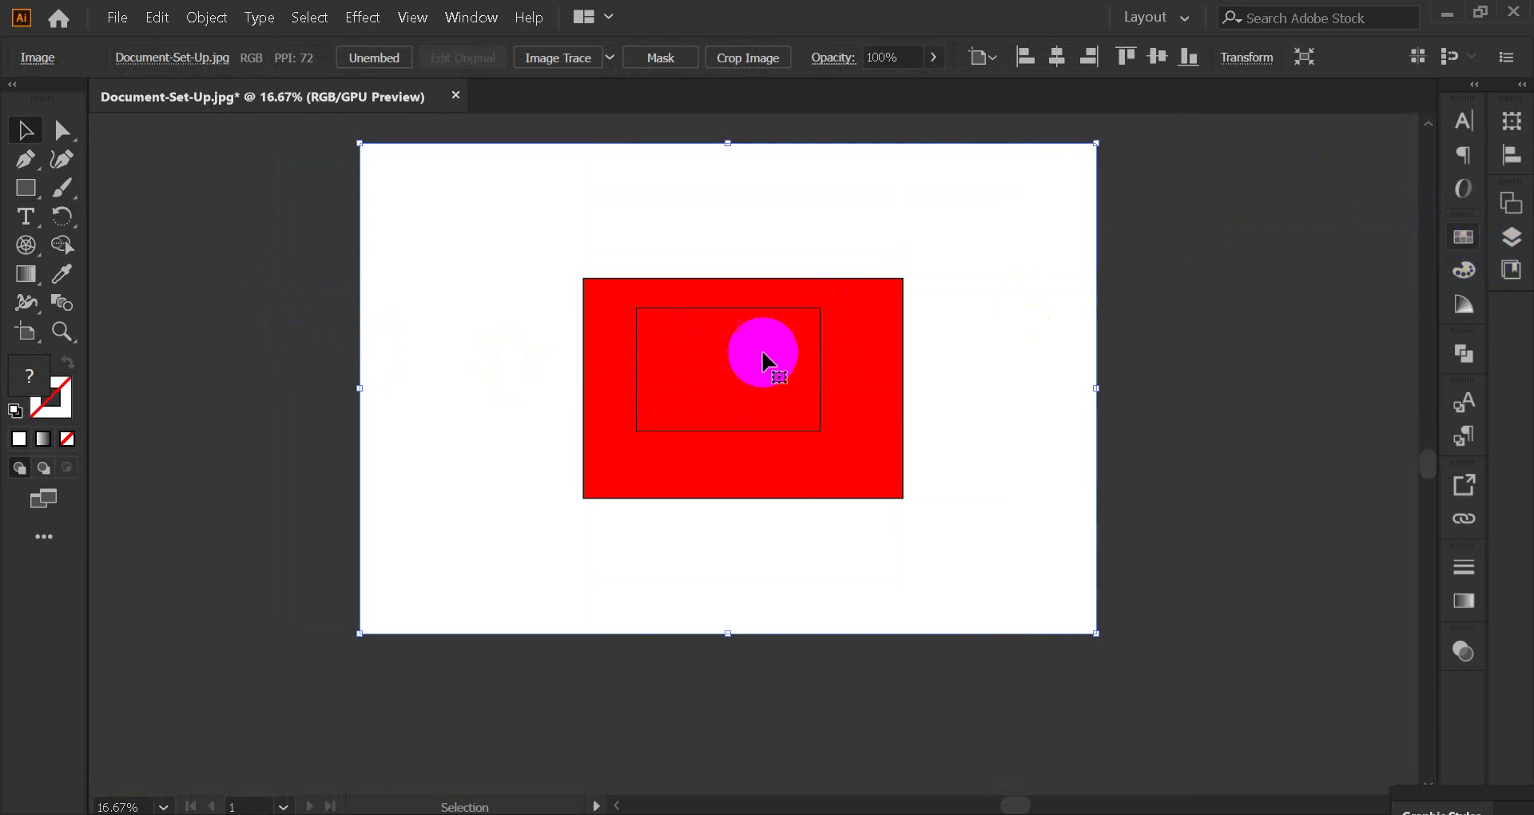
# Delete the placed image and close Document-Set-Up.jpg without saving.
pyautogui.click(204, 217)
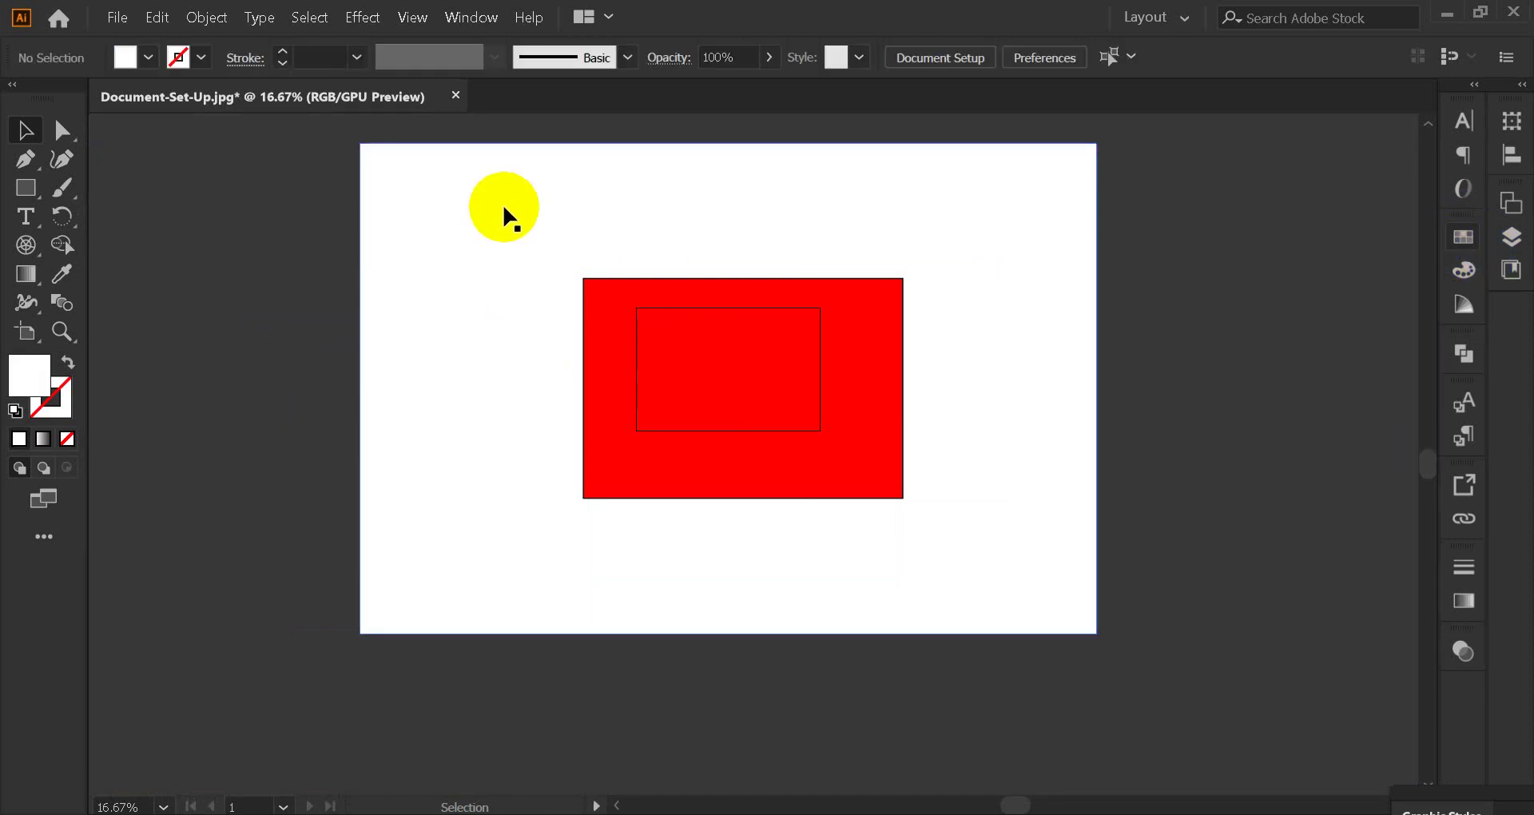
pyautogui.click(480, 211)
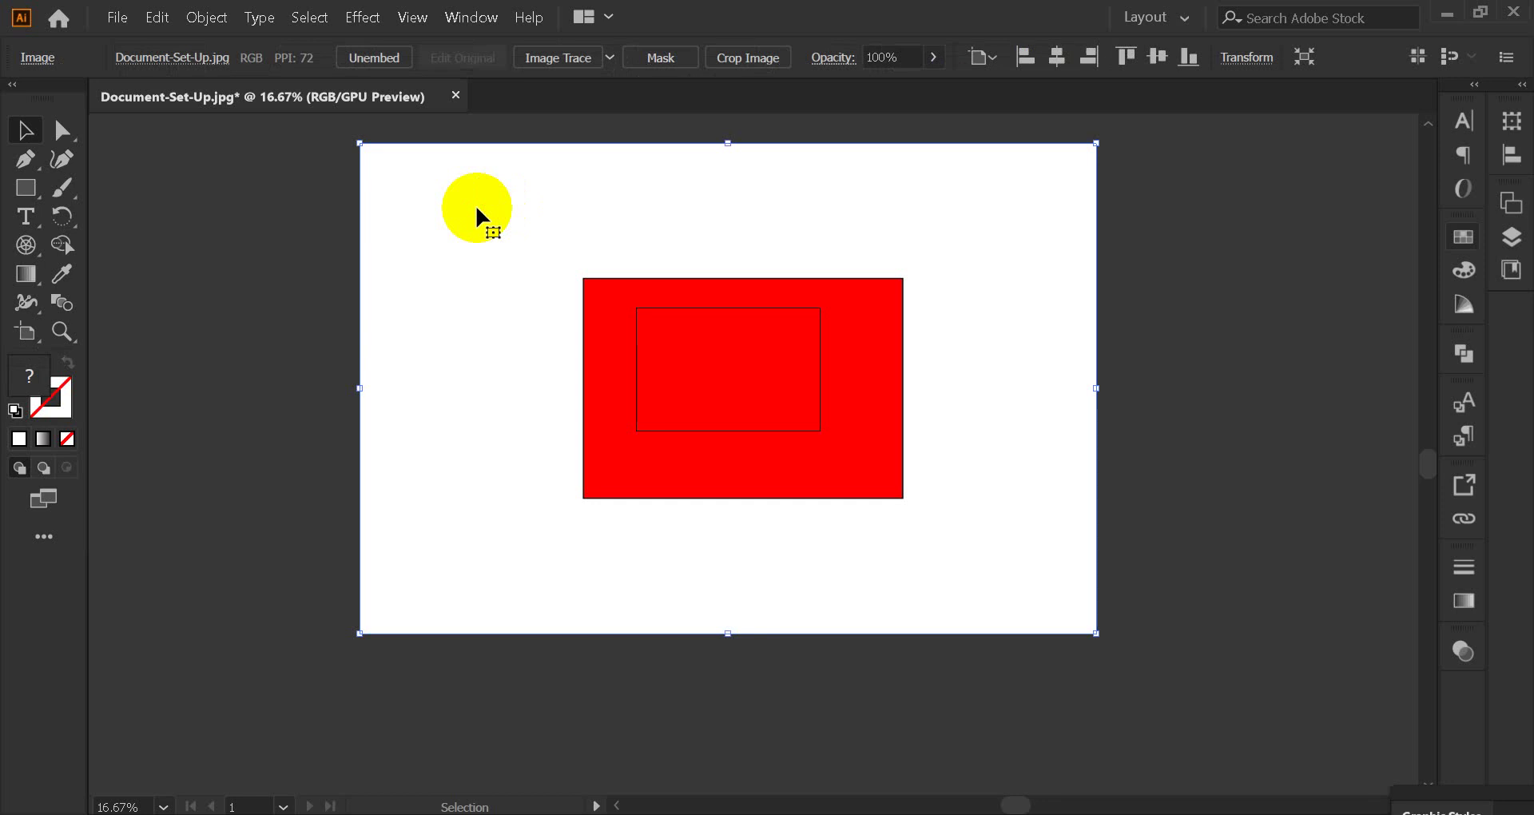
pyautogui.press('Delete')
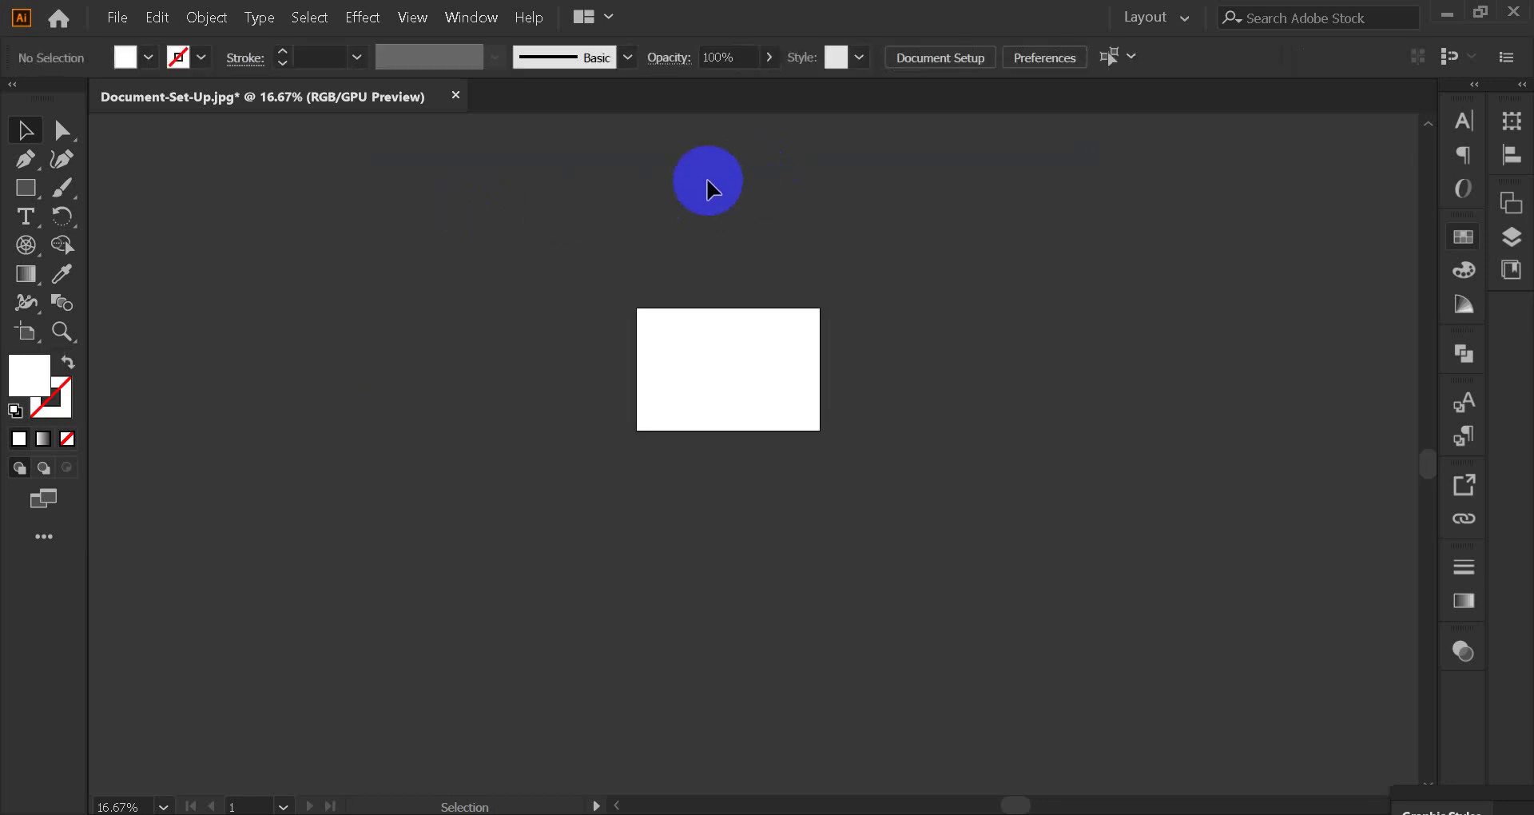
pyautogui.click(455, 96)
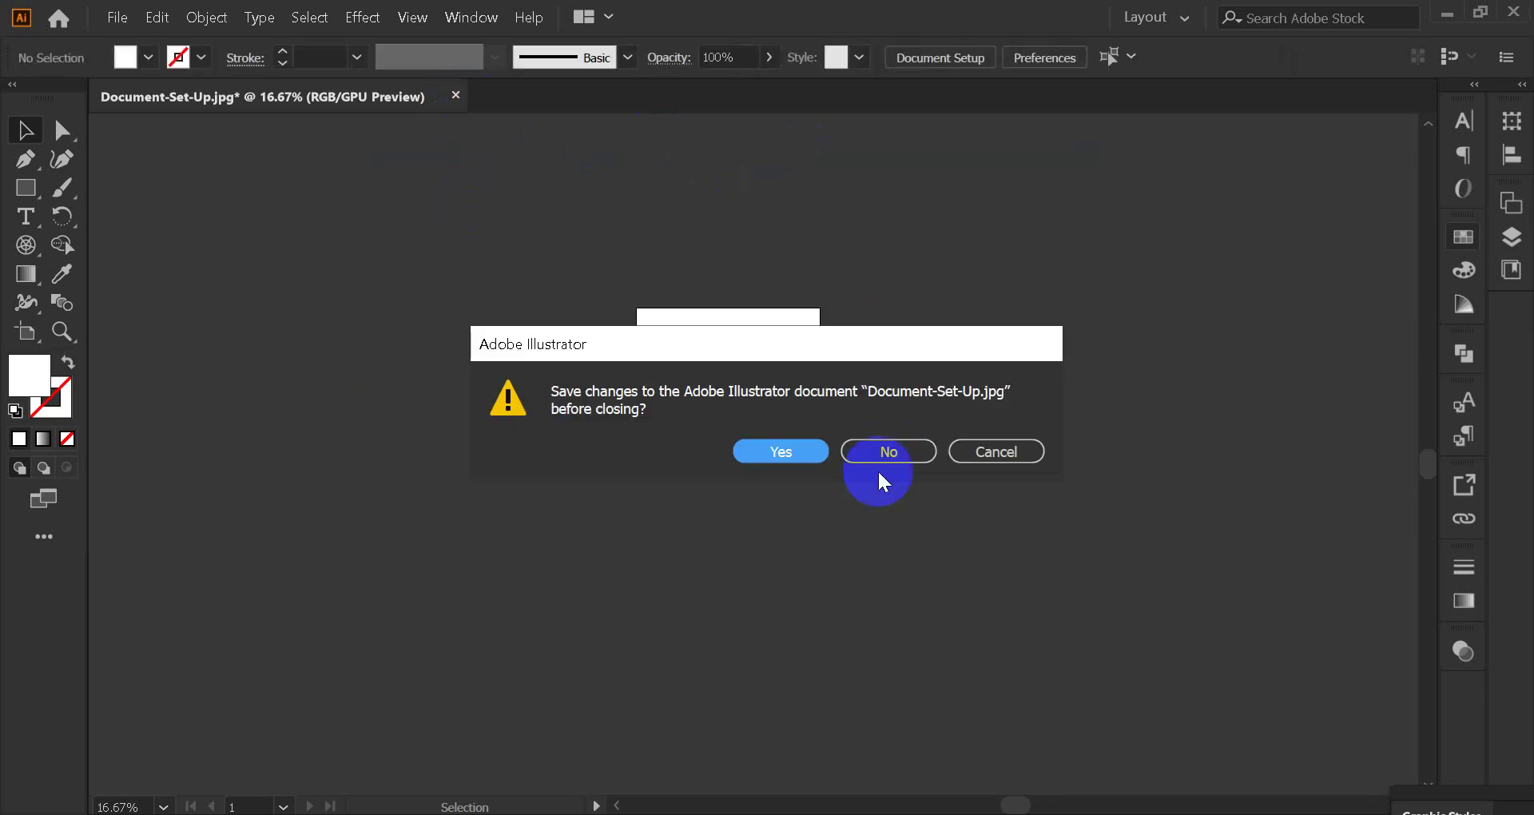
pyautogui.click(883, 453)
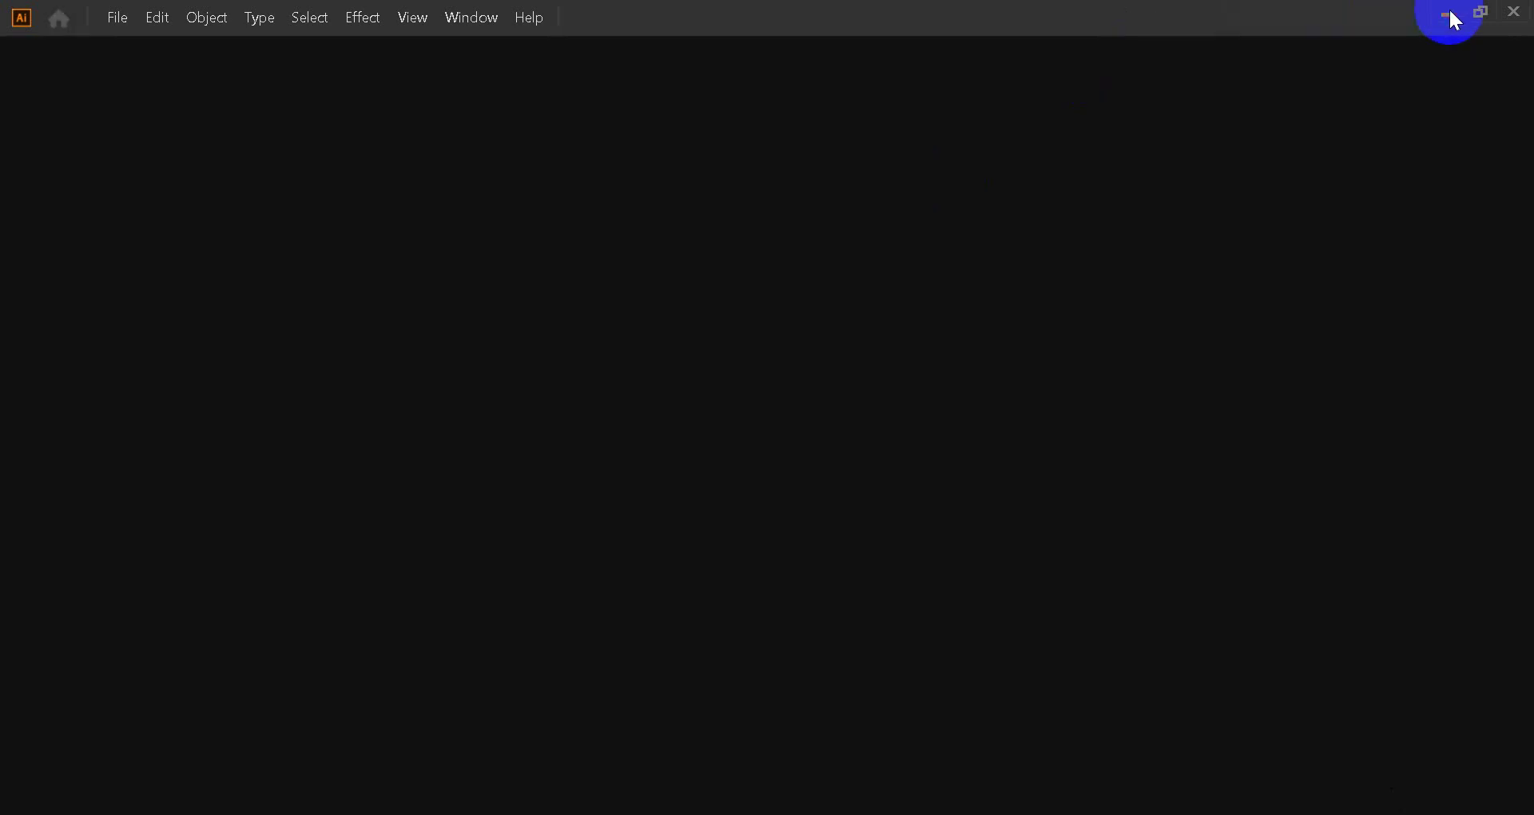
# Minimize Illustrator and reopen Document Set Up.ai from File Explorer.
pyautogui.click(1453, 20)
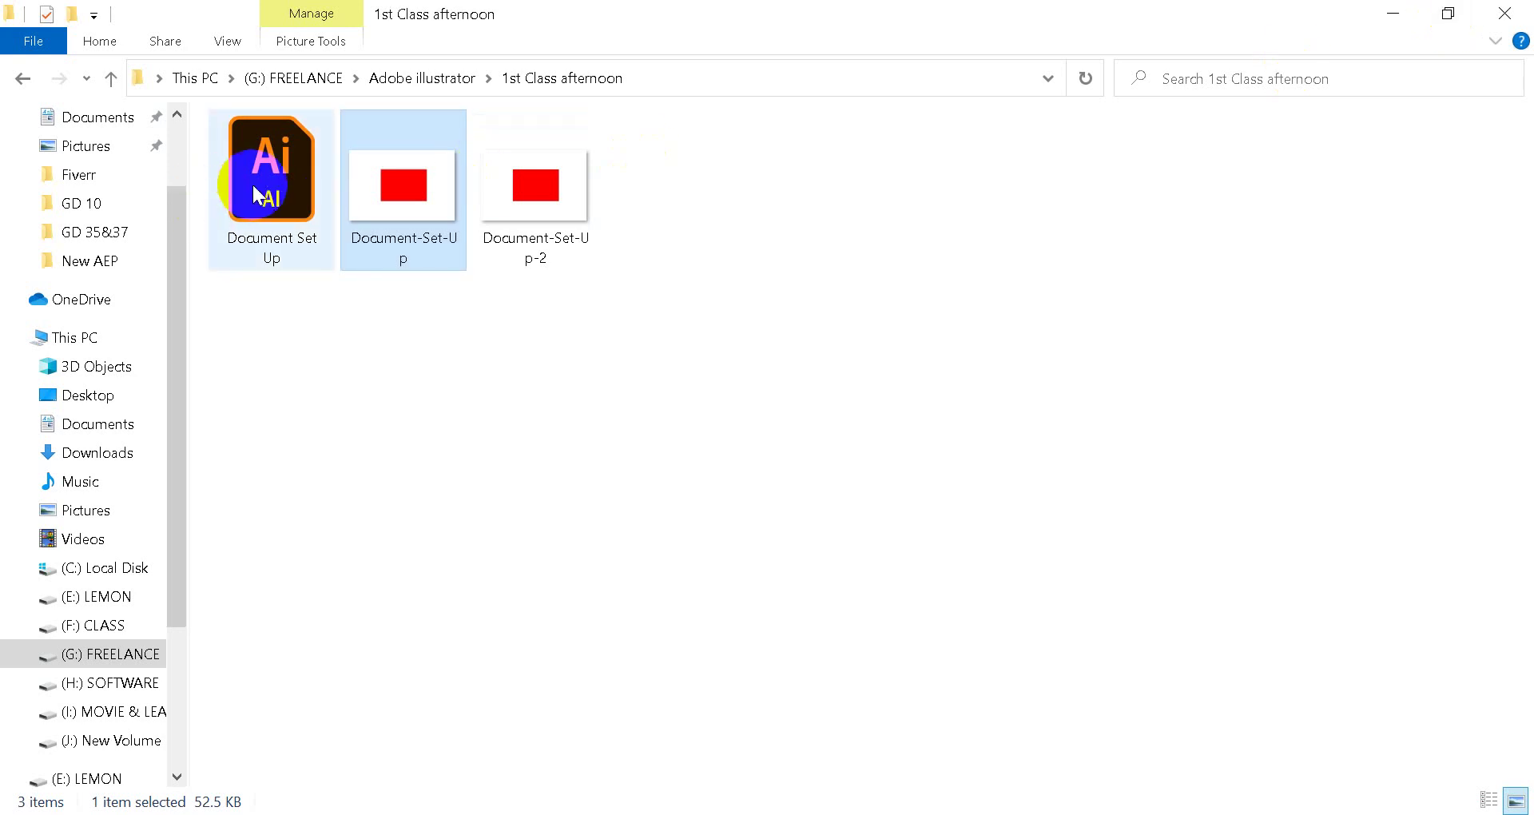
pyautogui.click(271, 208)
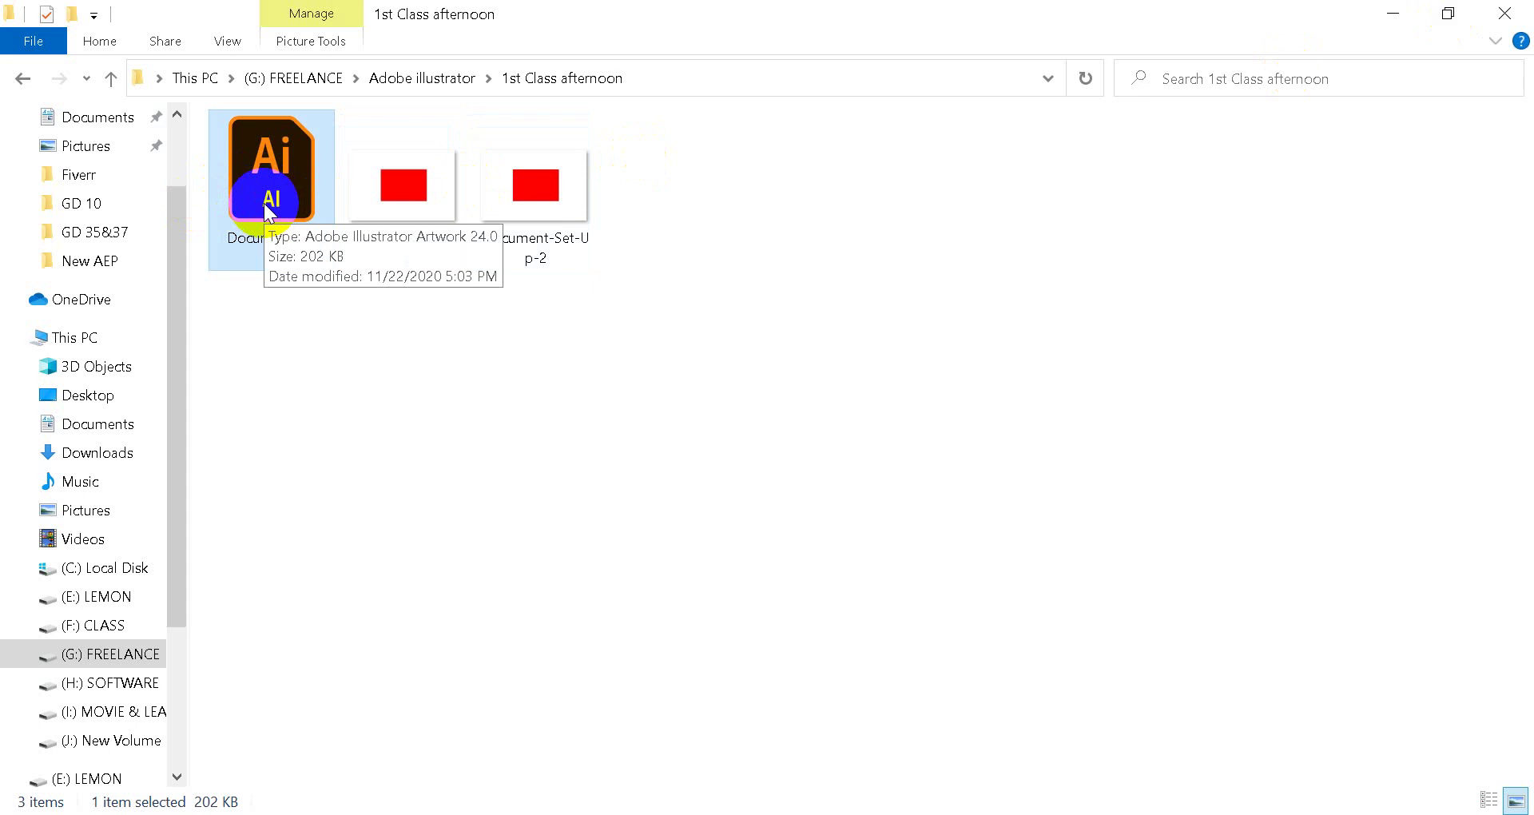
pyautogui.doubleClick(289, 177)
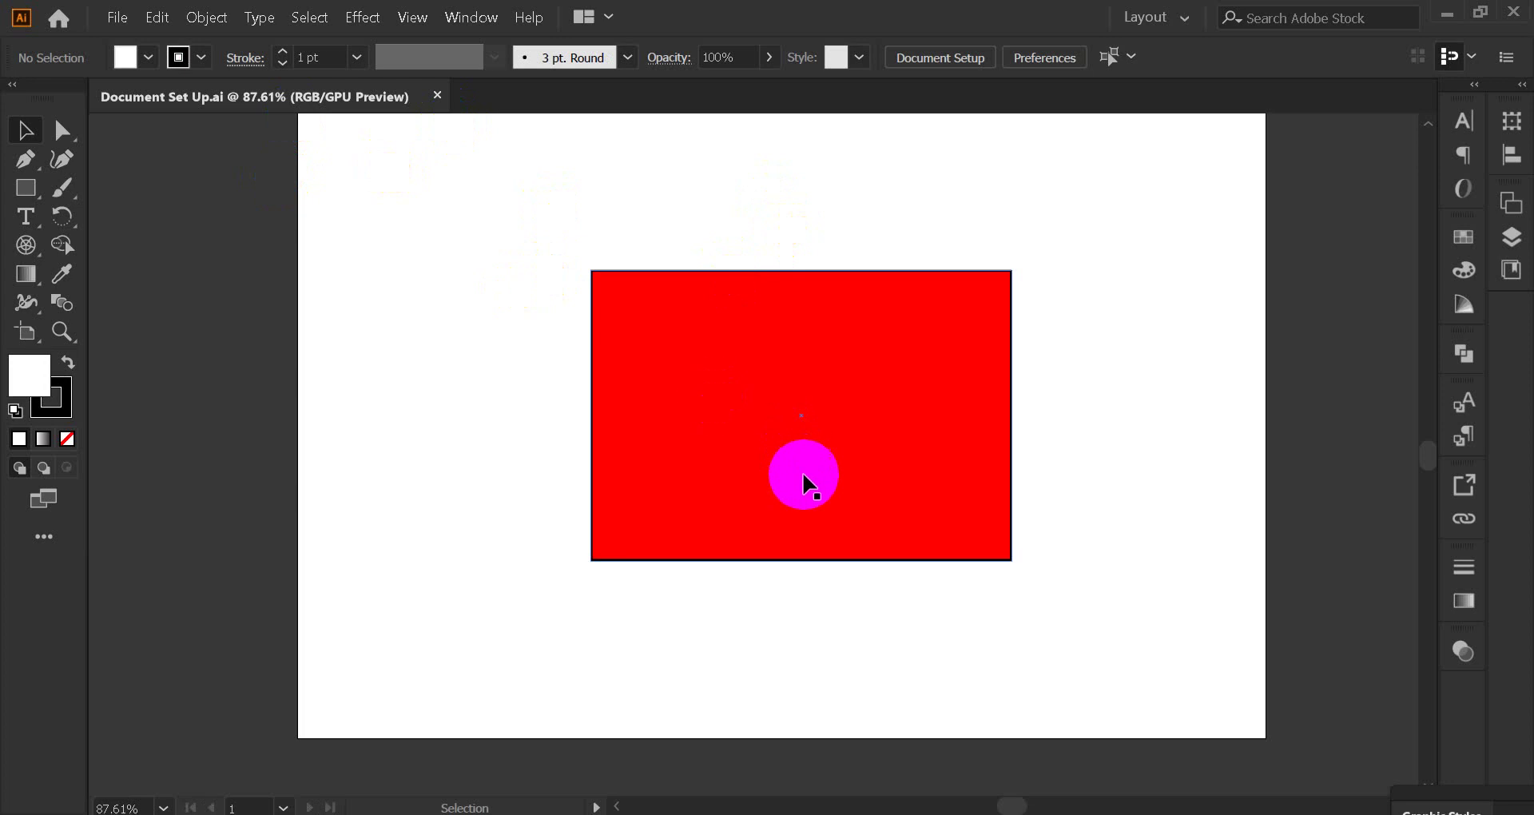
# Fill the red rectangle with the yellow swatch, then deselect it.
pyautogui.click(728, 360)
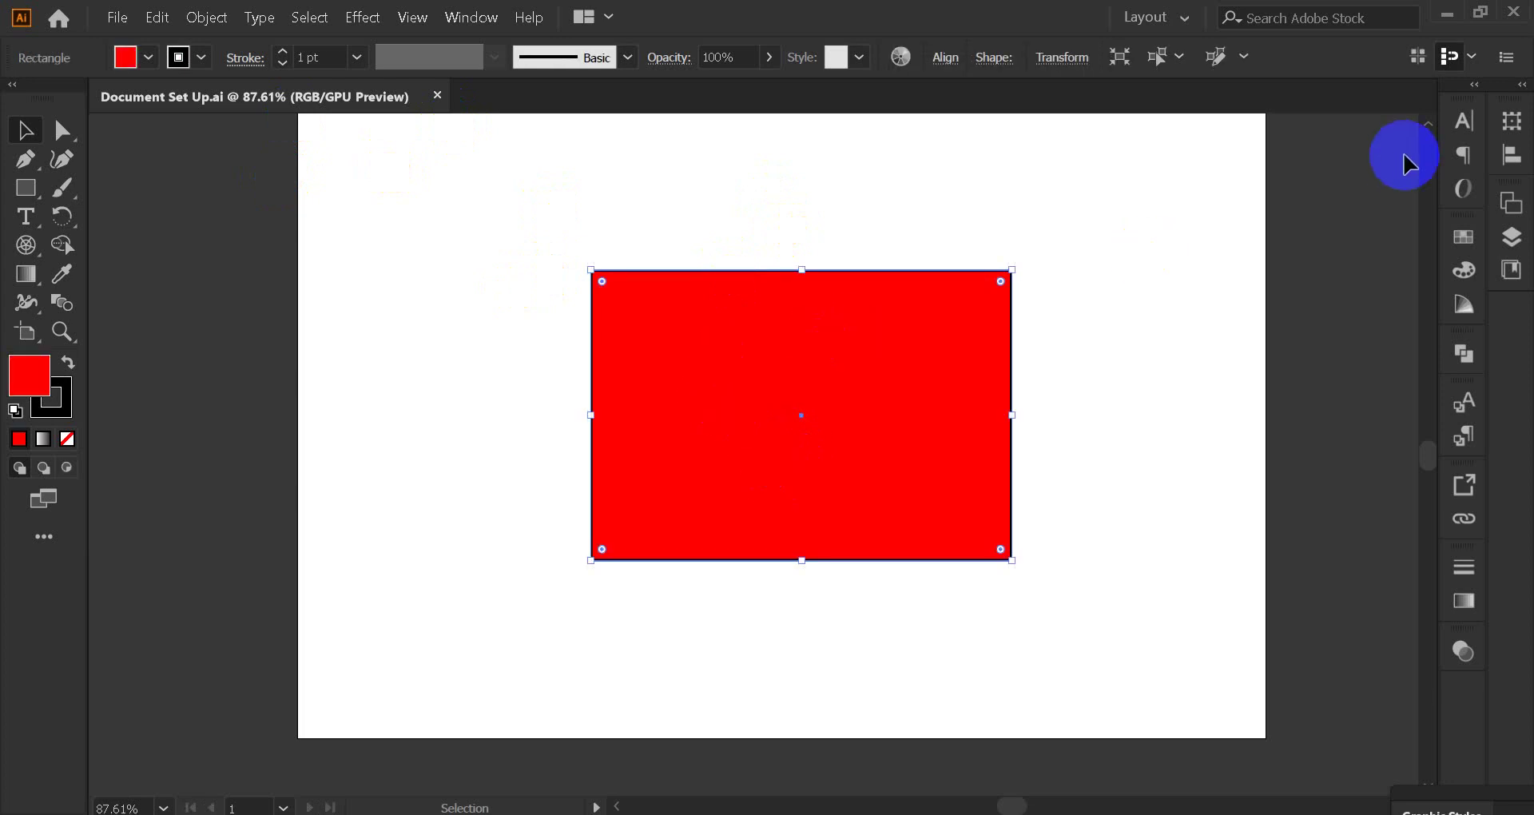
pyautogui.click(1464, 237)
pyautogui.click(1277, 300)
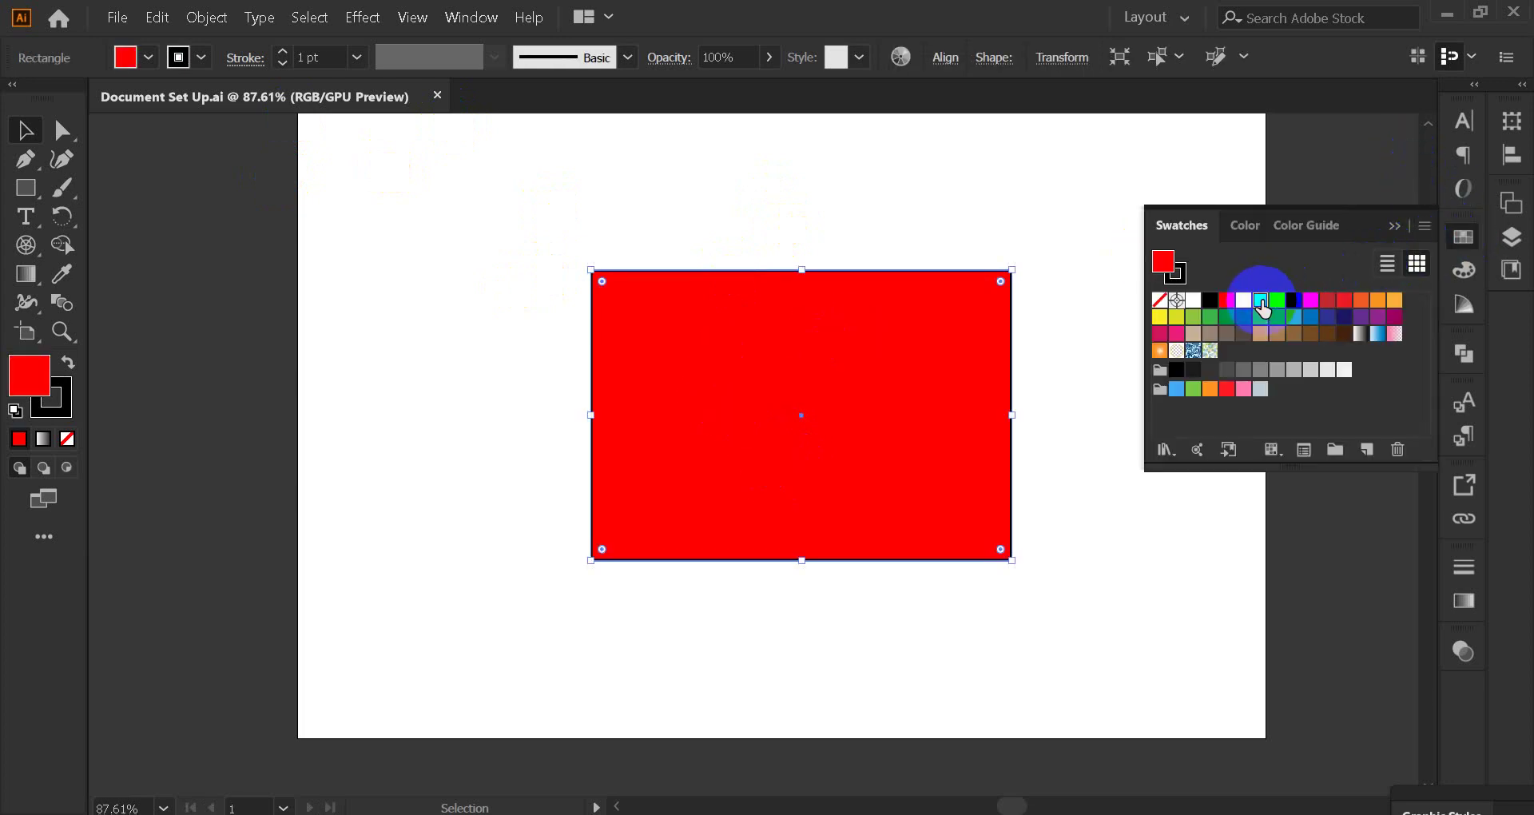
pyautogui.click(1394, 226)
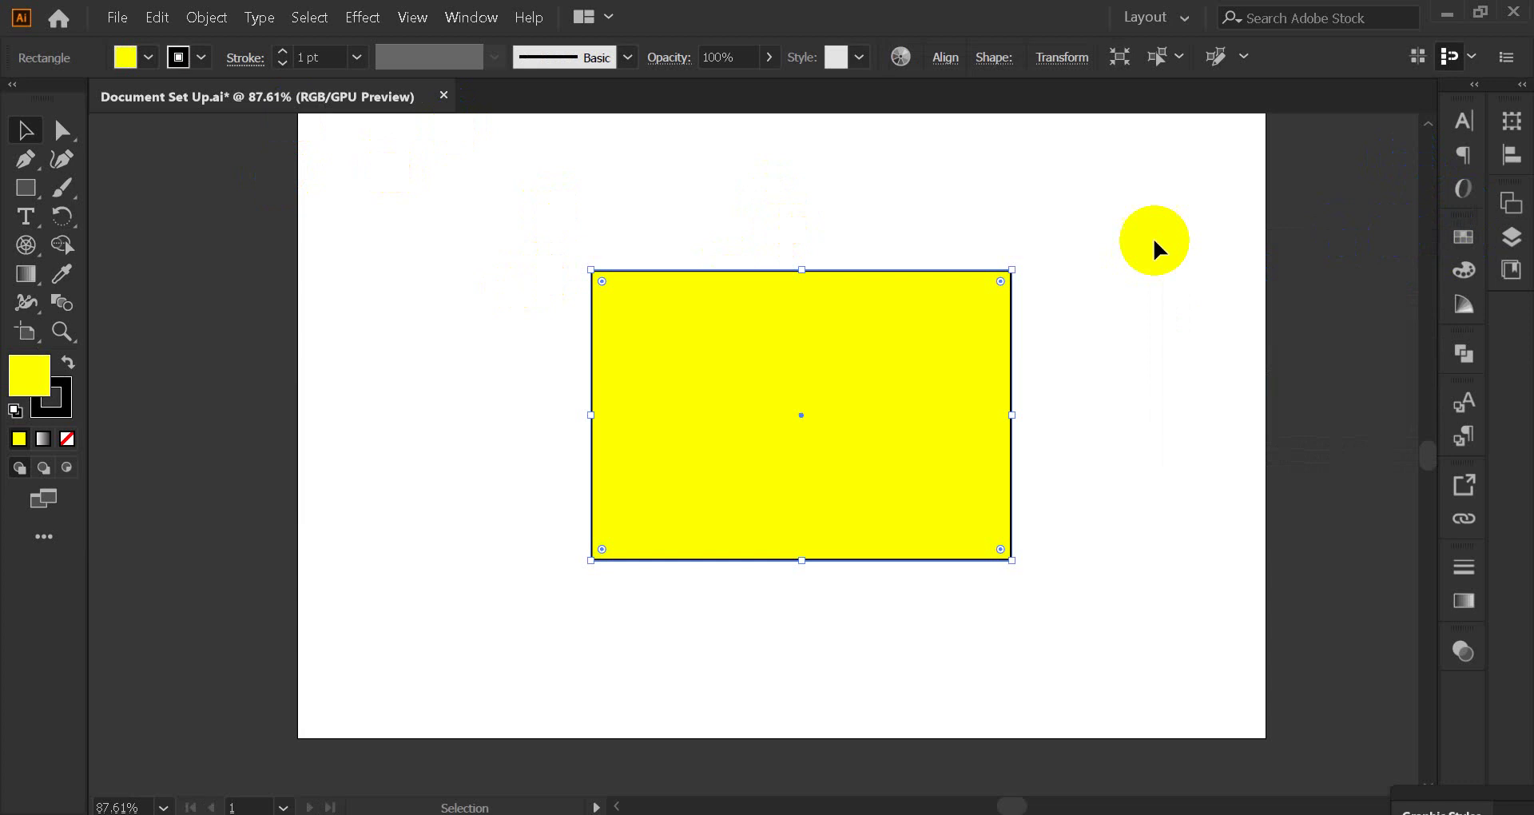
pyautogui.click(1126, 239)
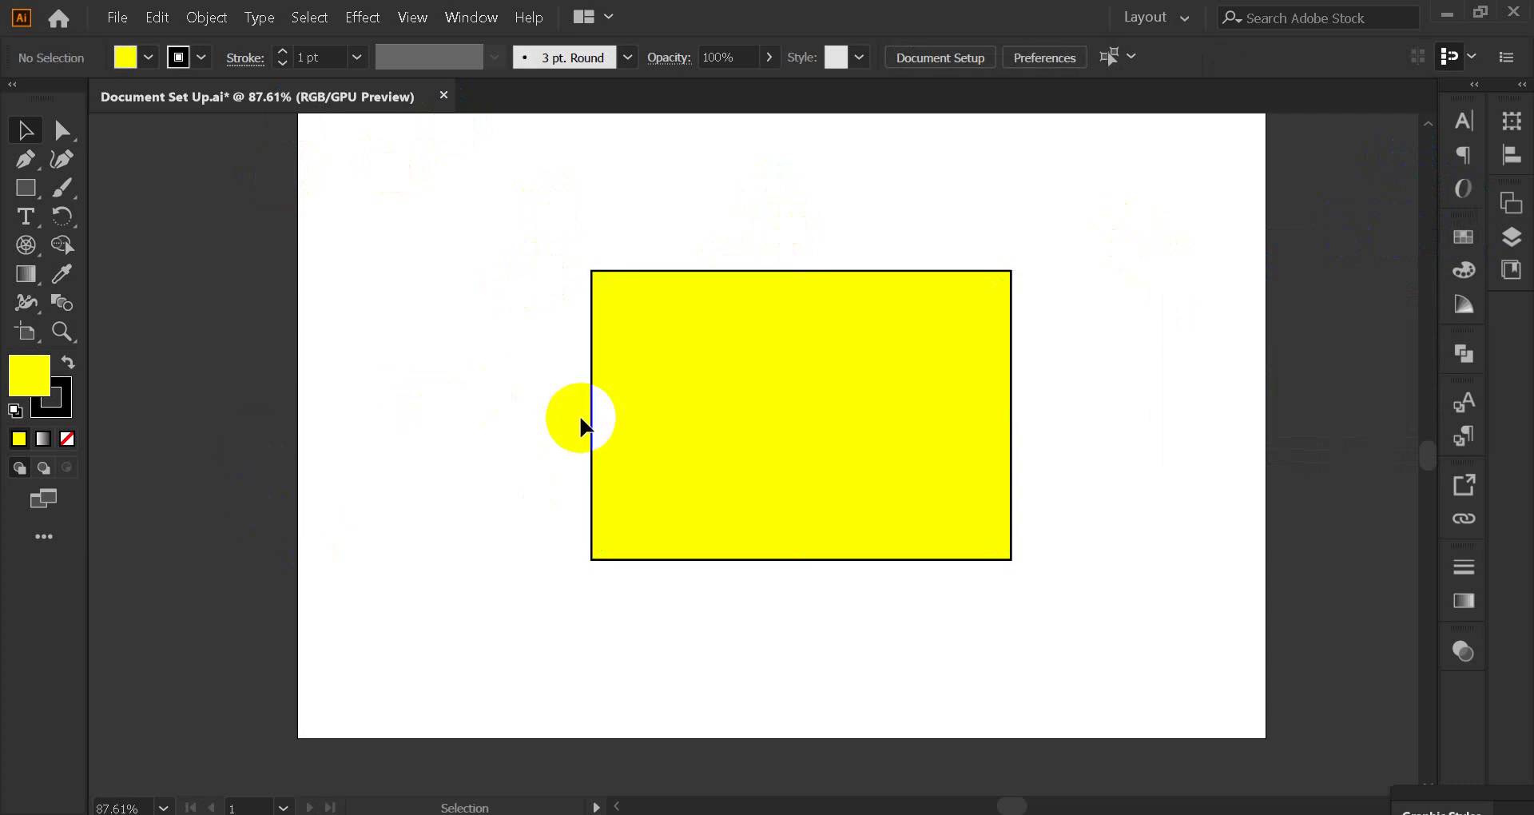